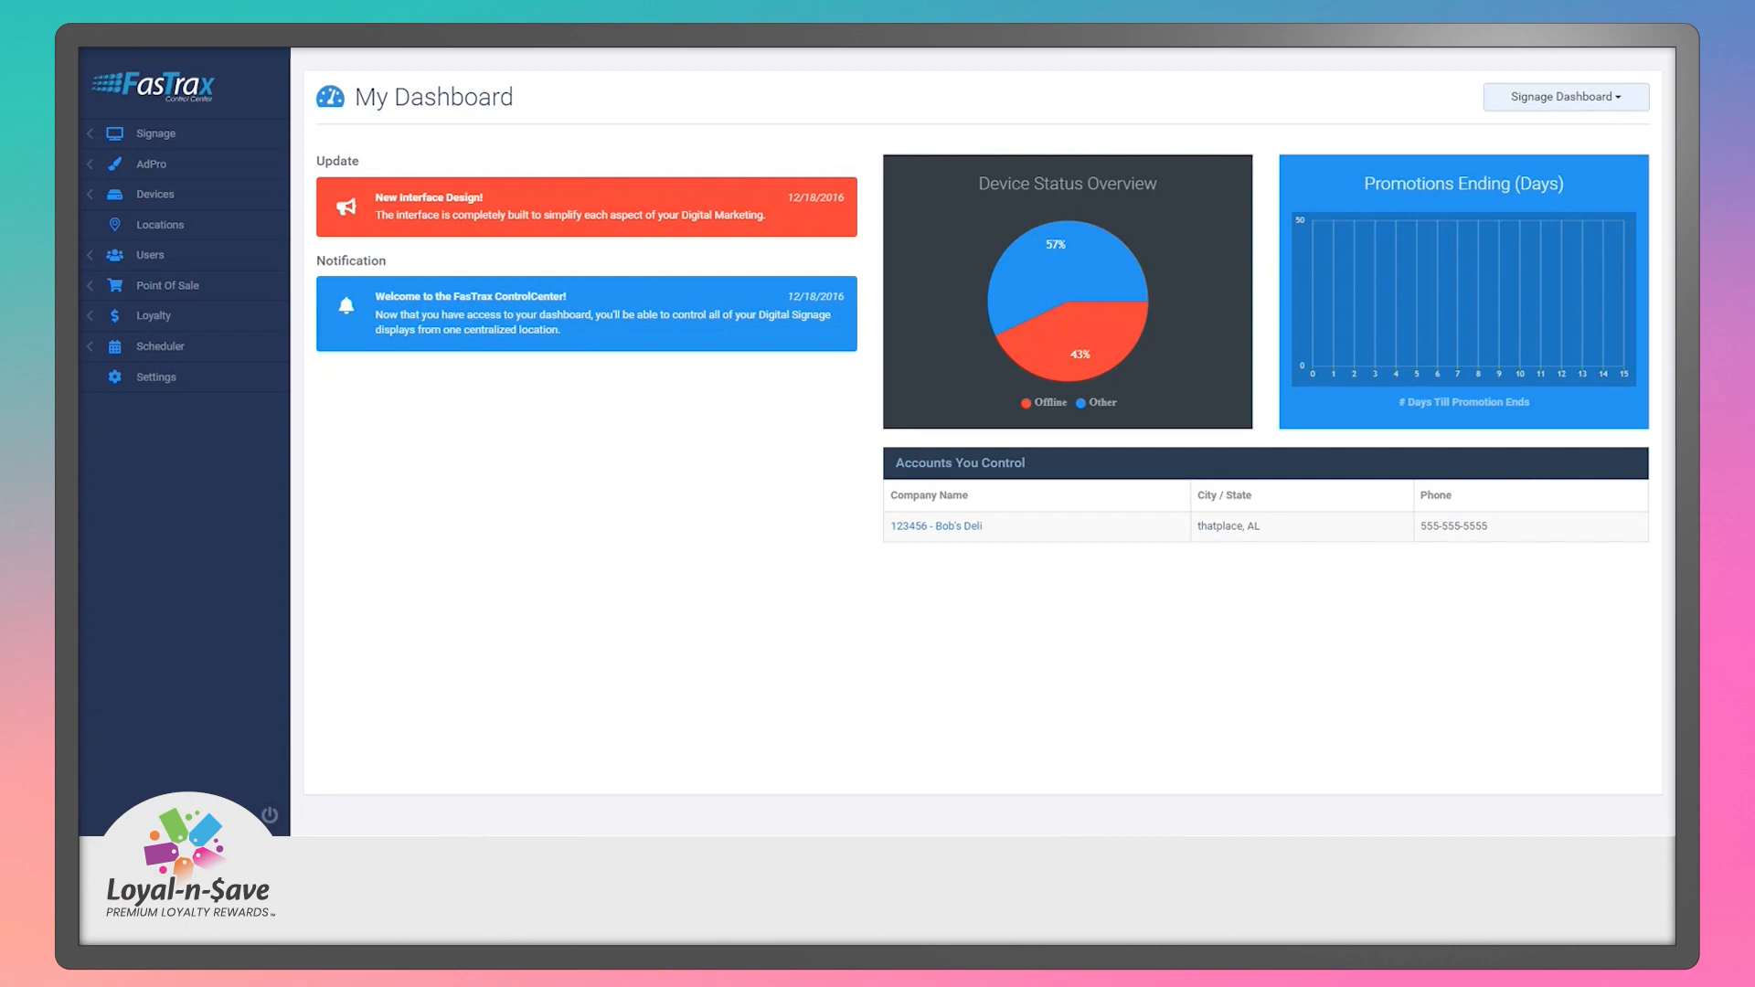
# Open the account's loyalty settings and review the general information, including chain display name, description, background and logo.
pyautogui.click(222, 391)
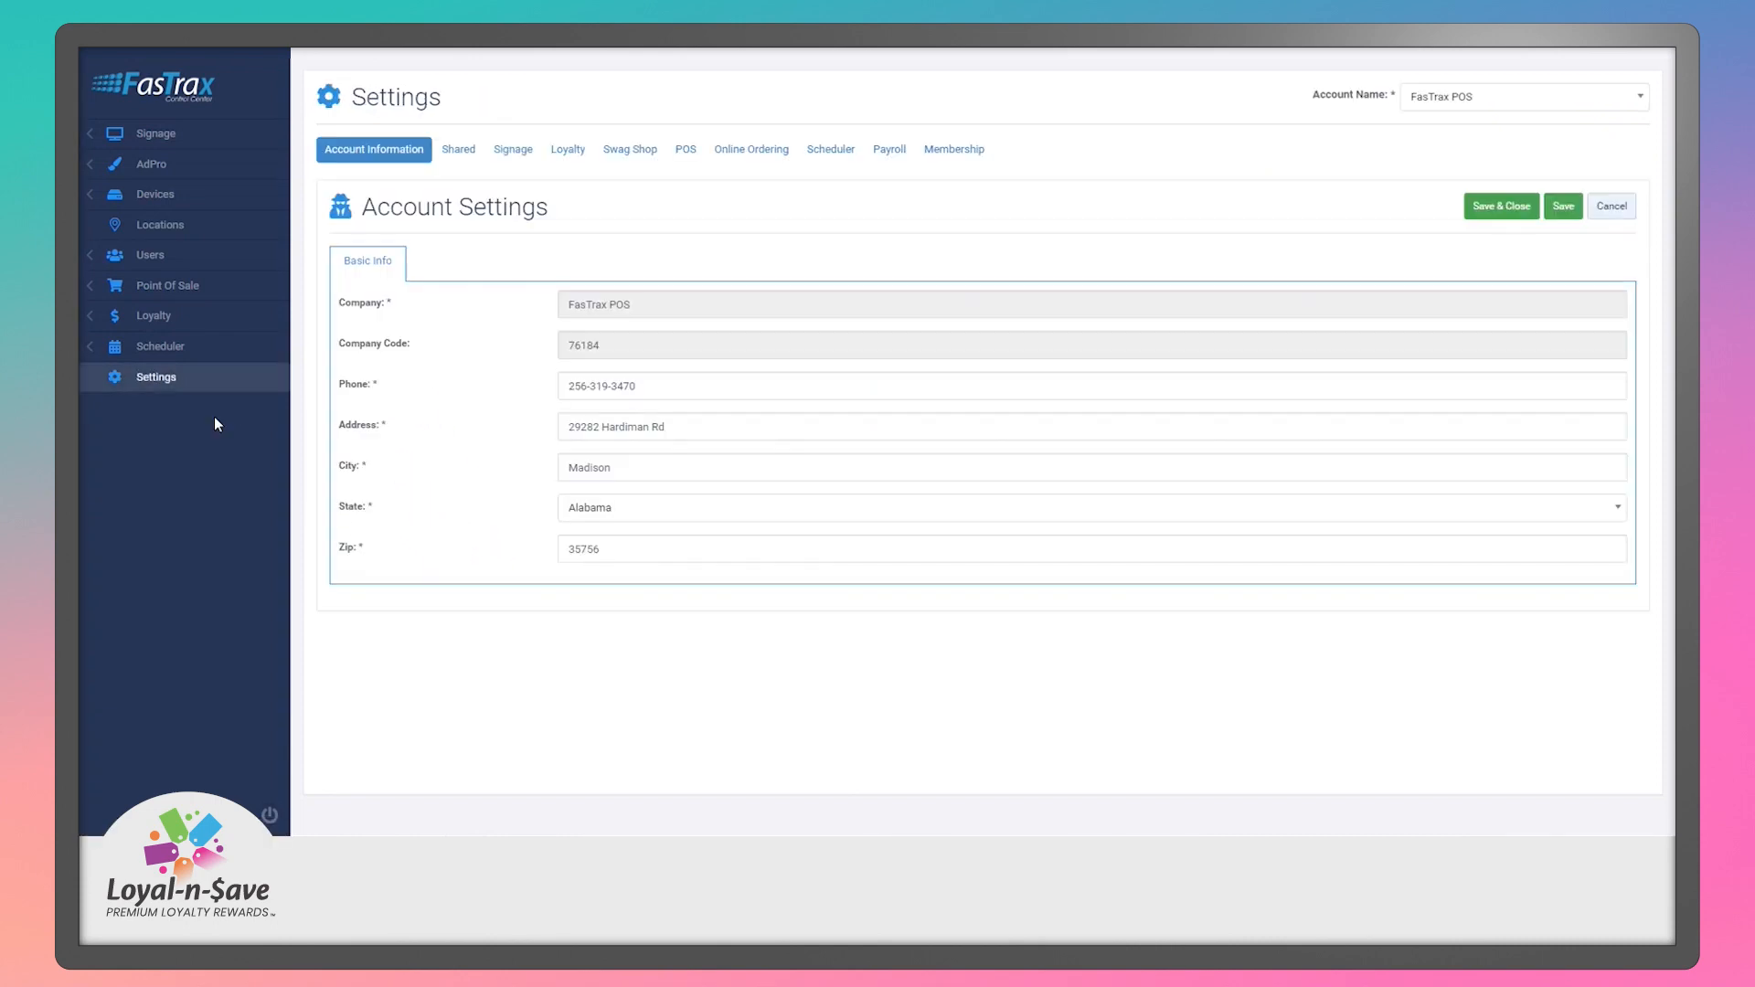
pyautogui.click(567, 149)
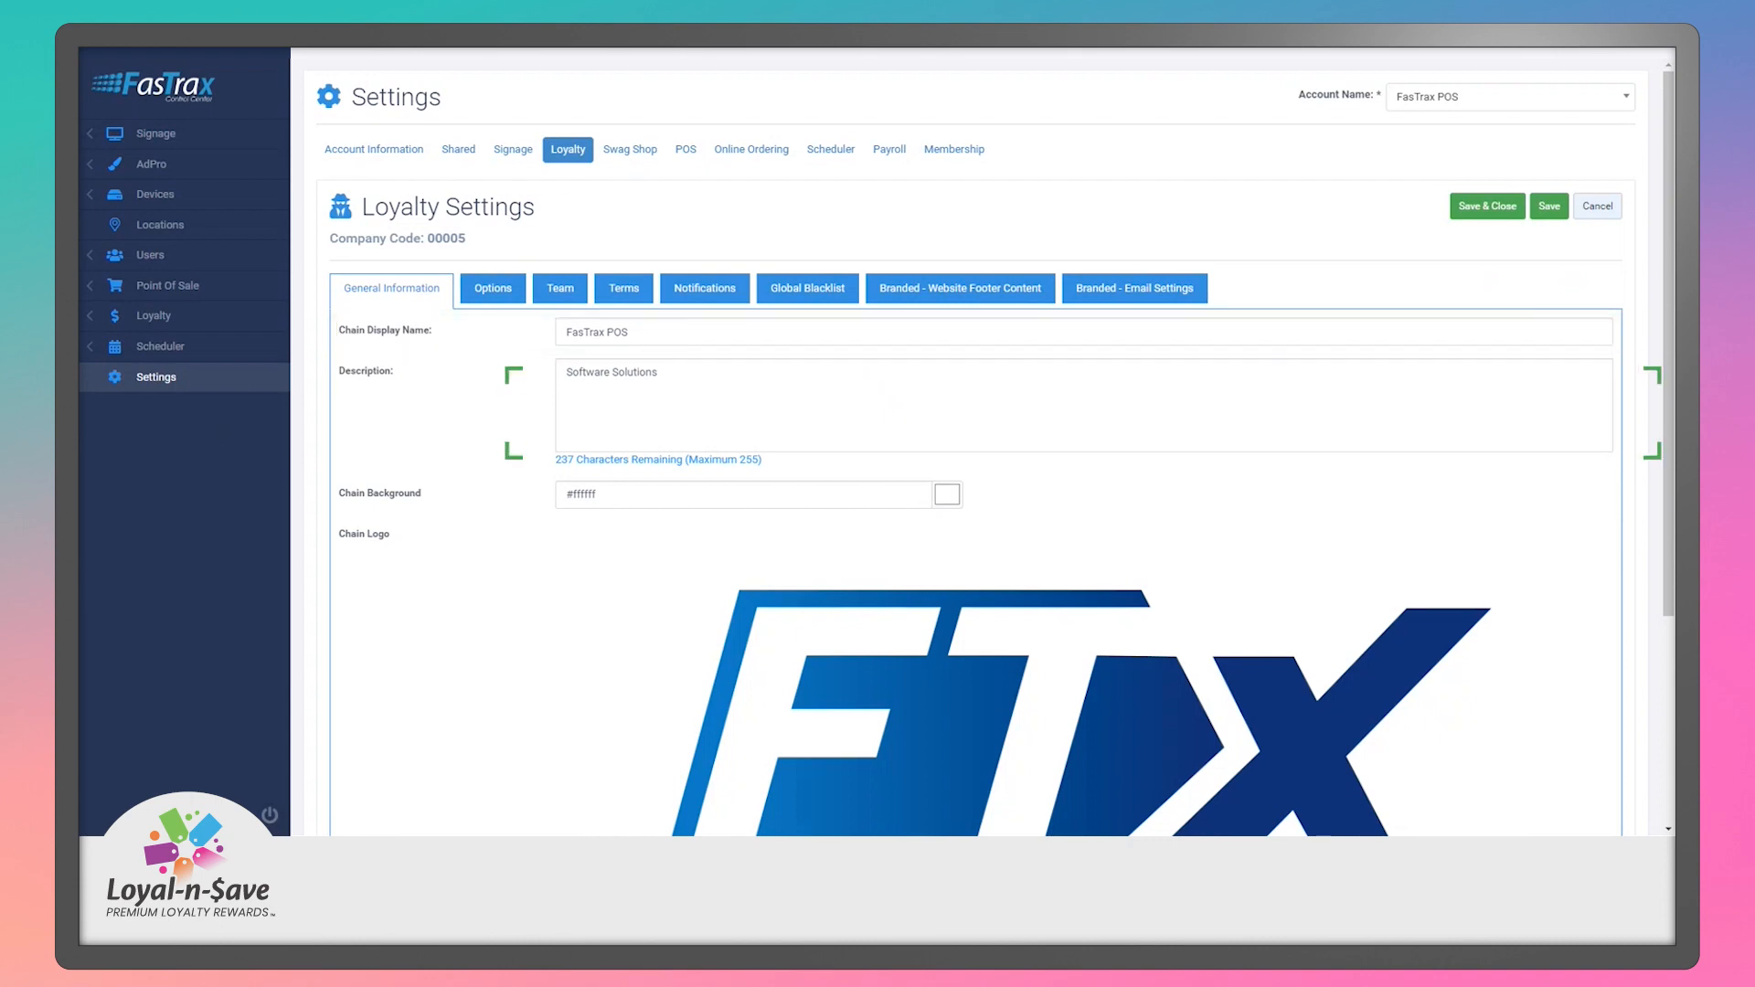
pyautogui.scroll(-3, 429, 327)
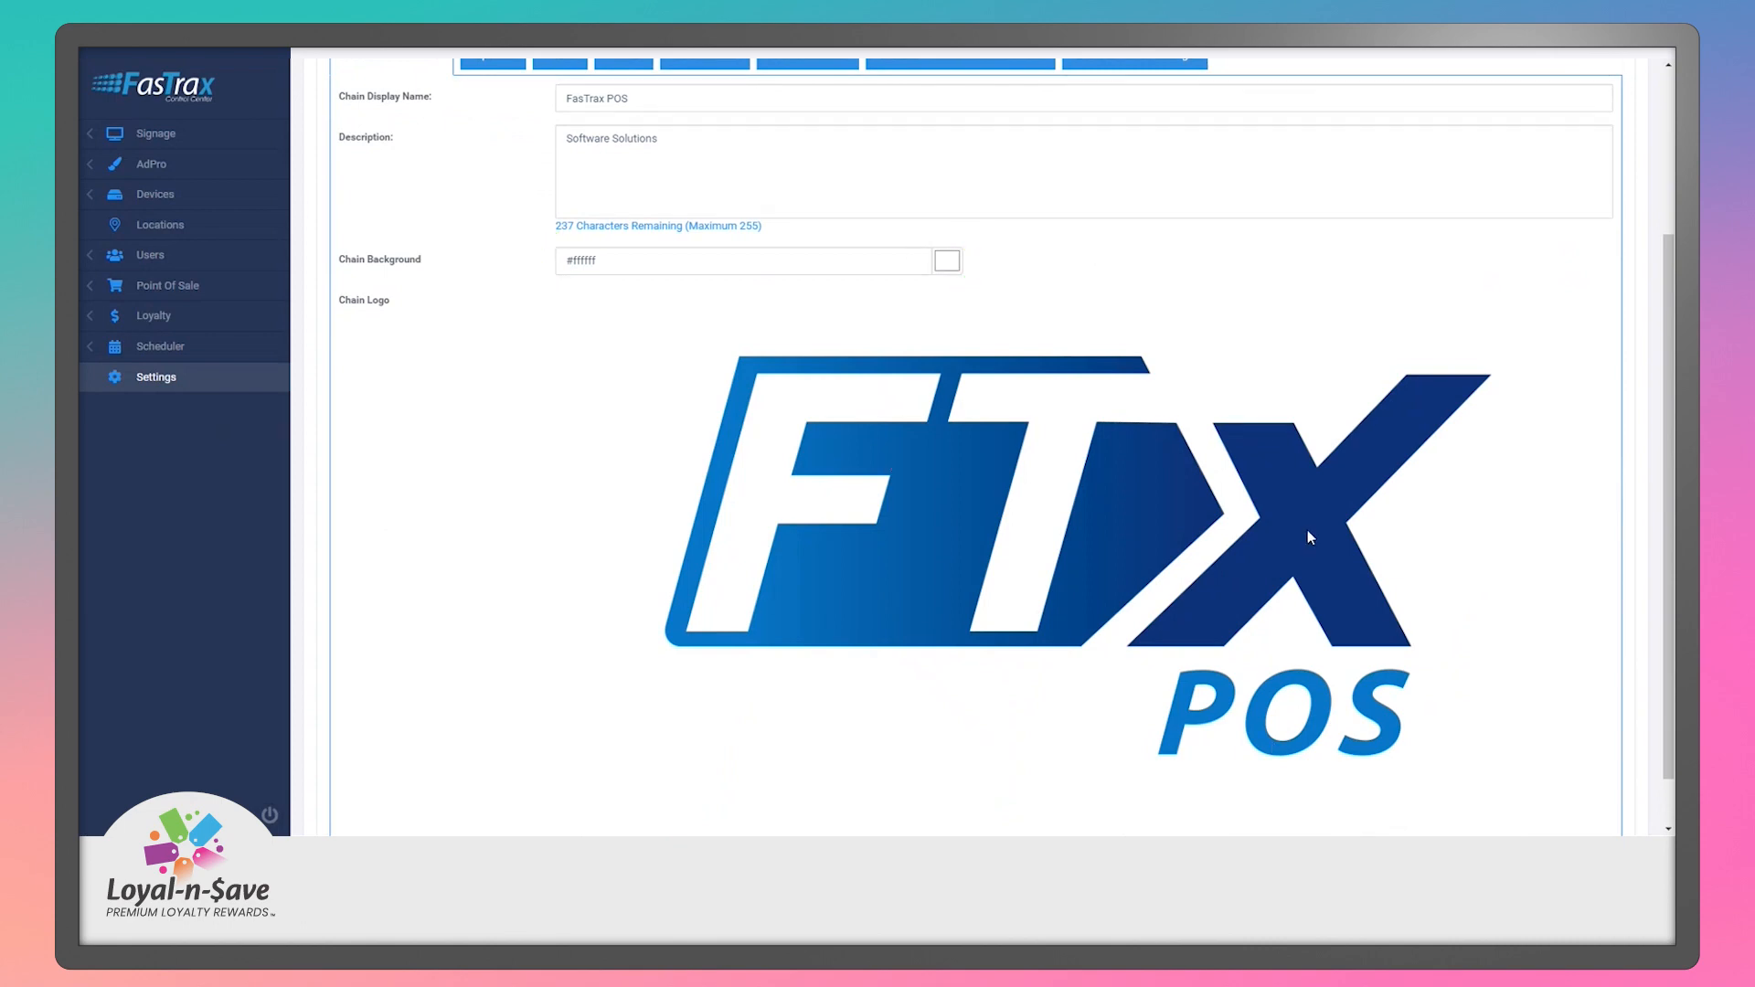
pyautogui.scroll(-1, 1261, 557)
pyautogui.scroll(3, 1277, 561)
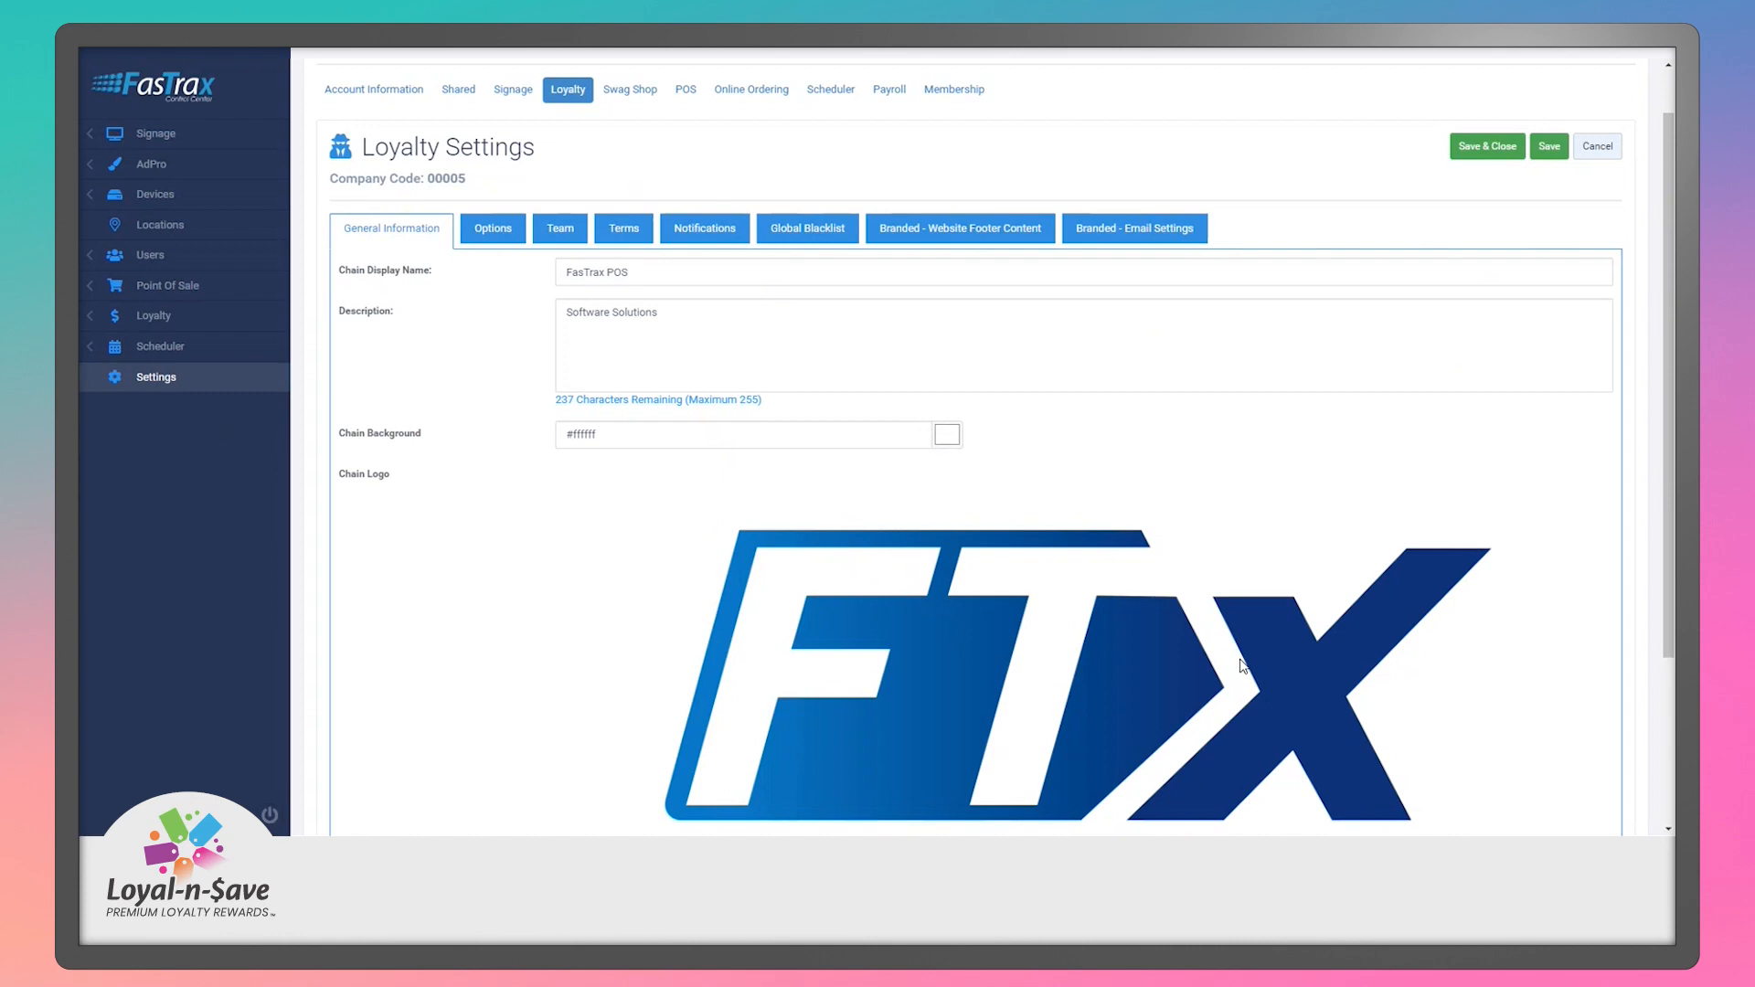
# Review the loyalty options from default balance type through Participate In Offers, and check where My Manufacturers and Manufacturer Offers are found.
pyautogui.click(493, 228)
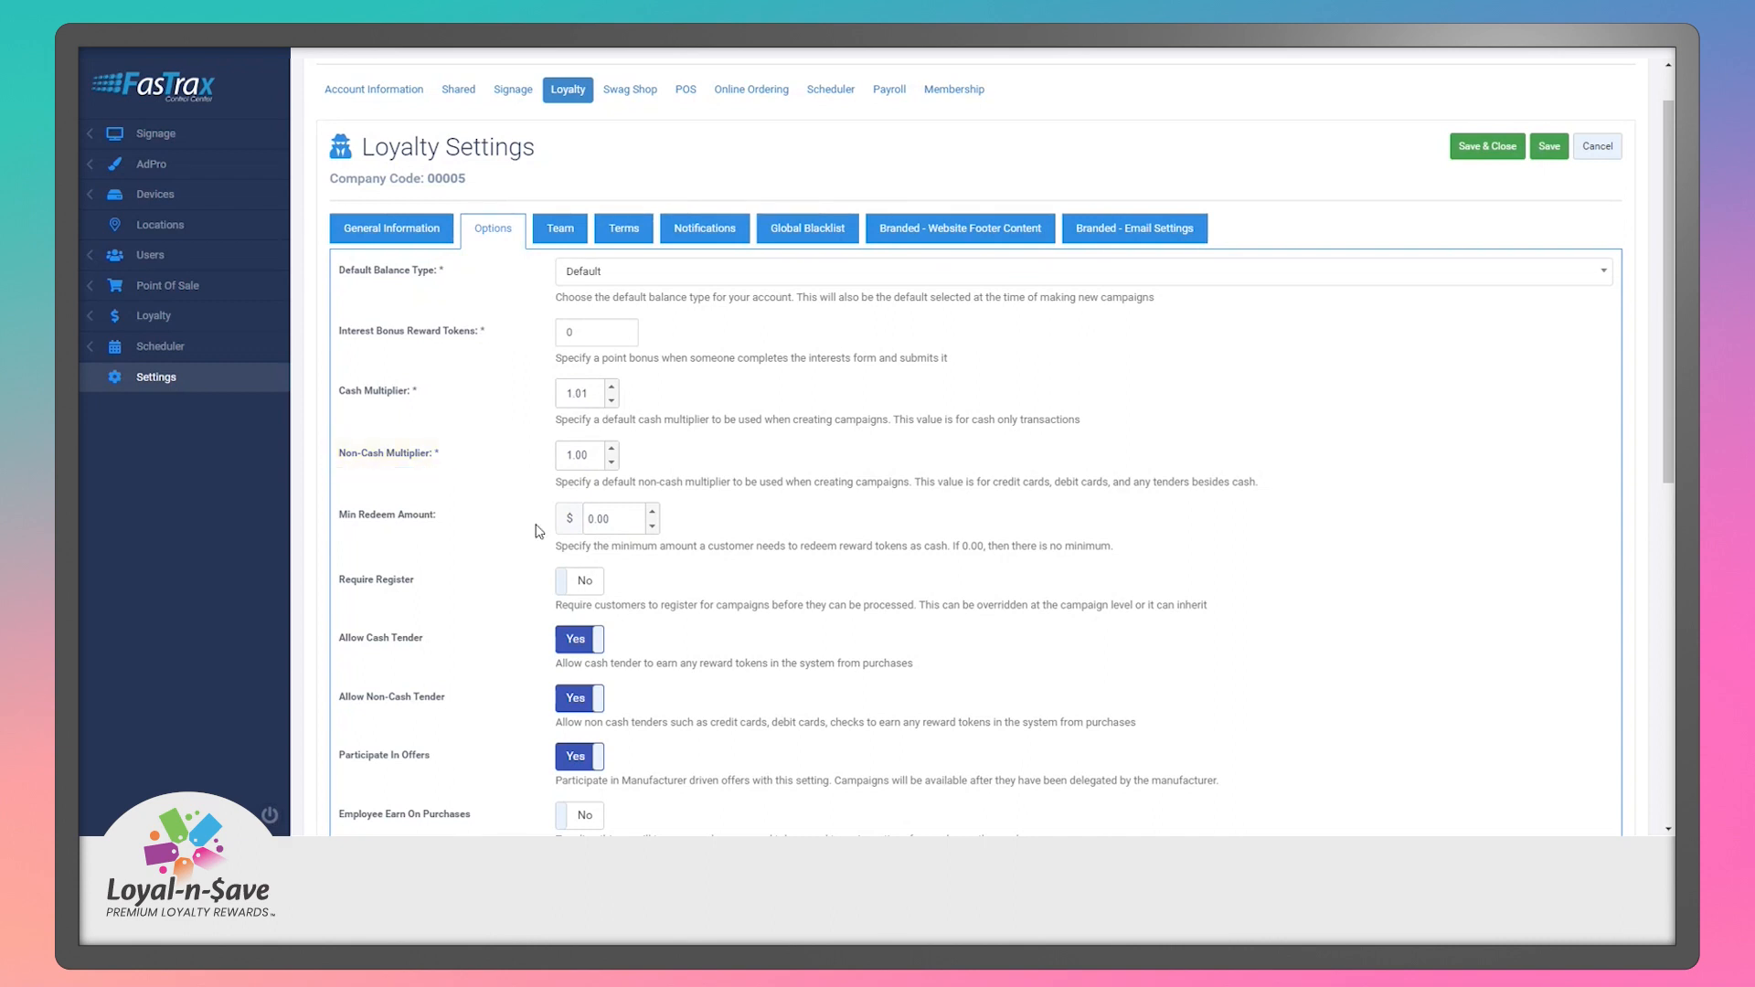
pyautogui.scroll(-3, 540, 531)
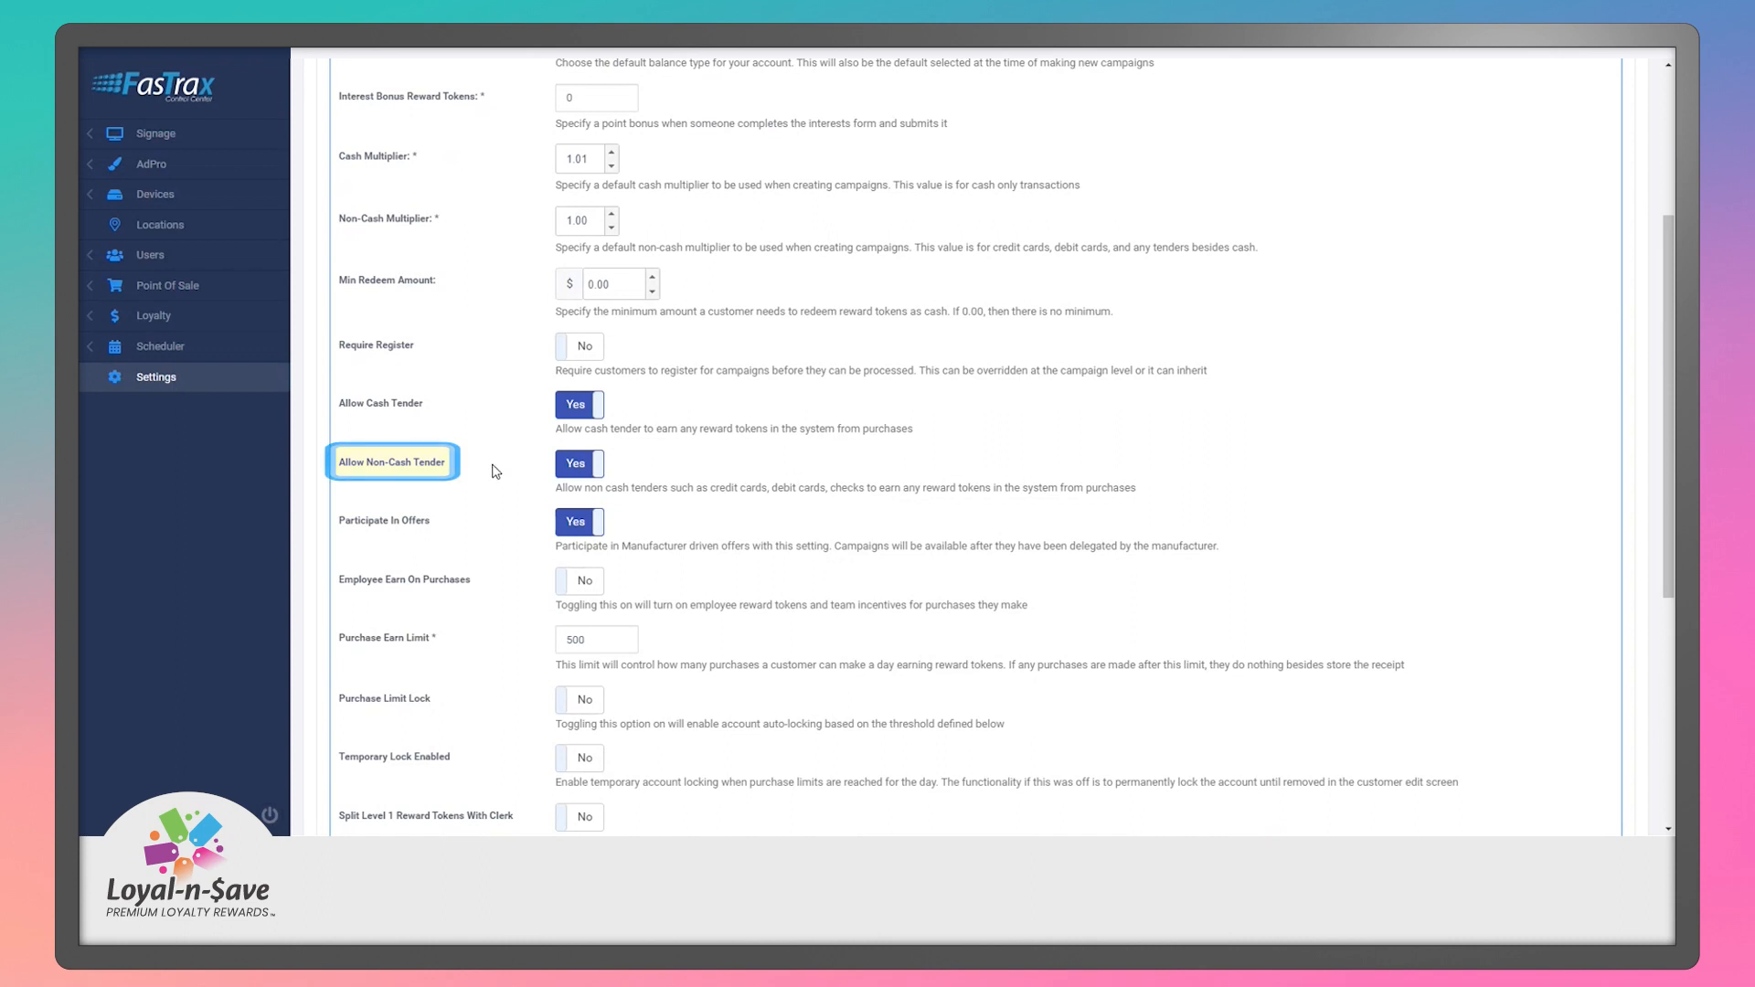
pyautogui.click(583, 476)
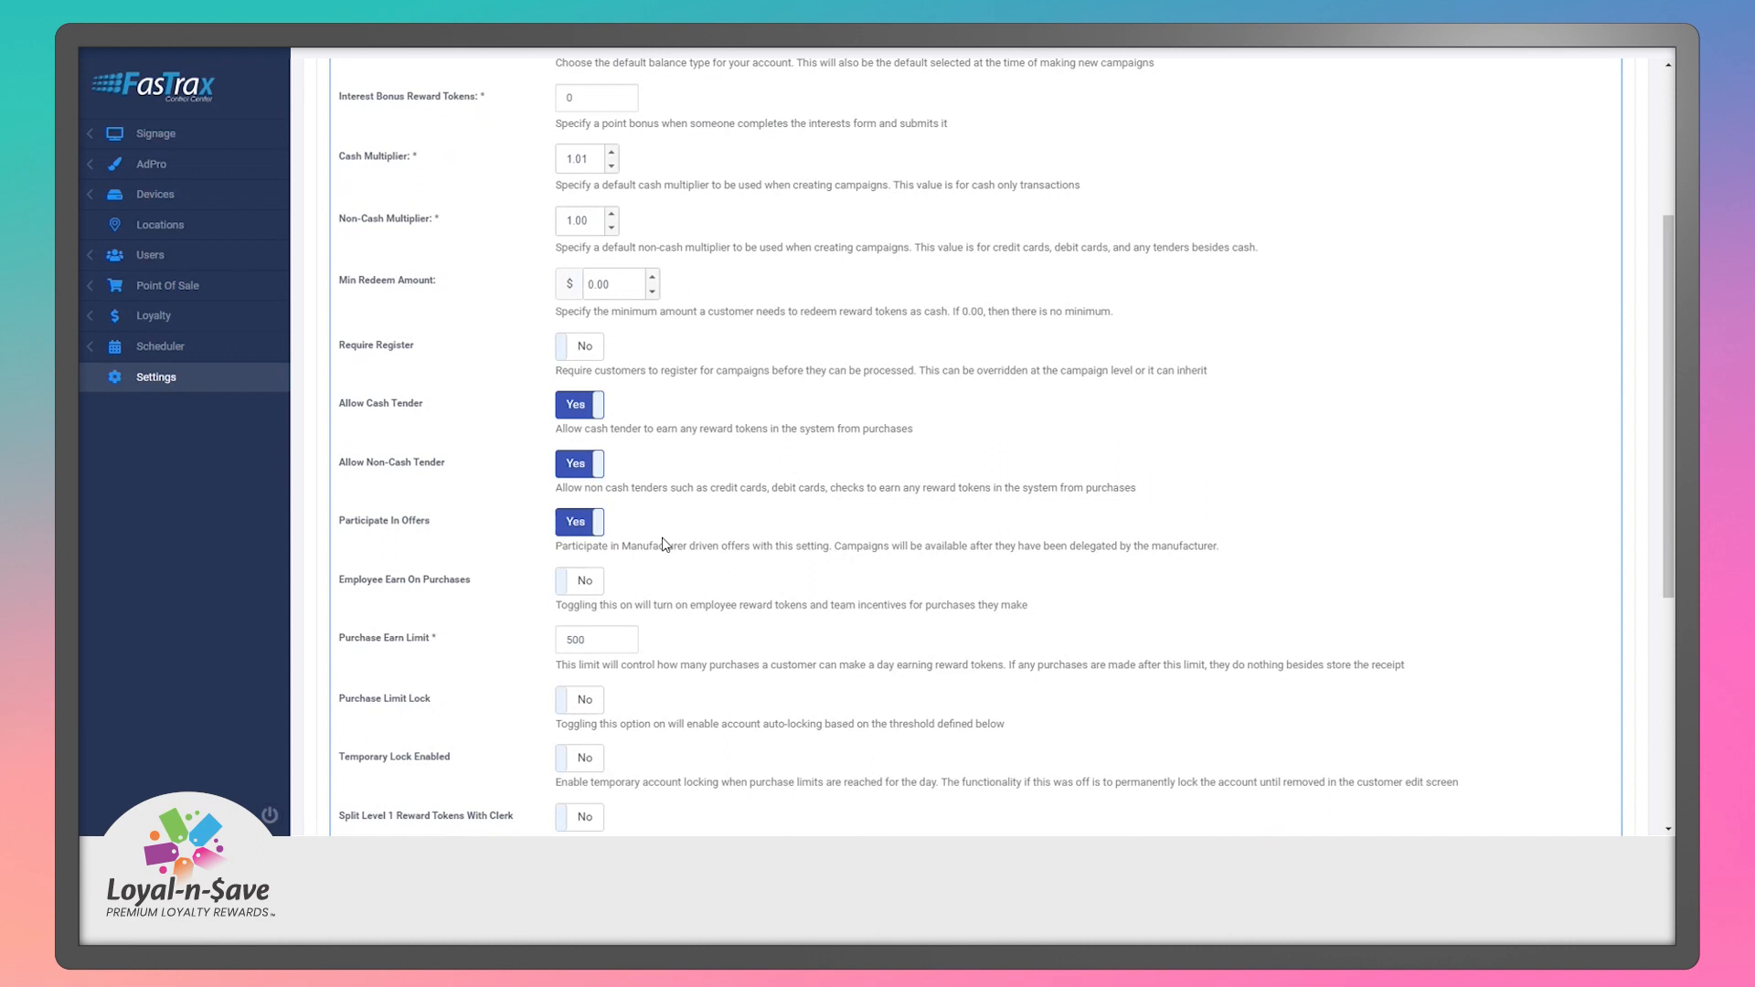
pyautogui.click(225, 318)
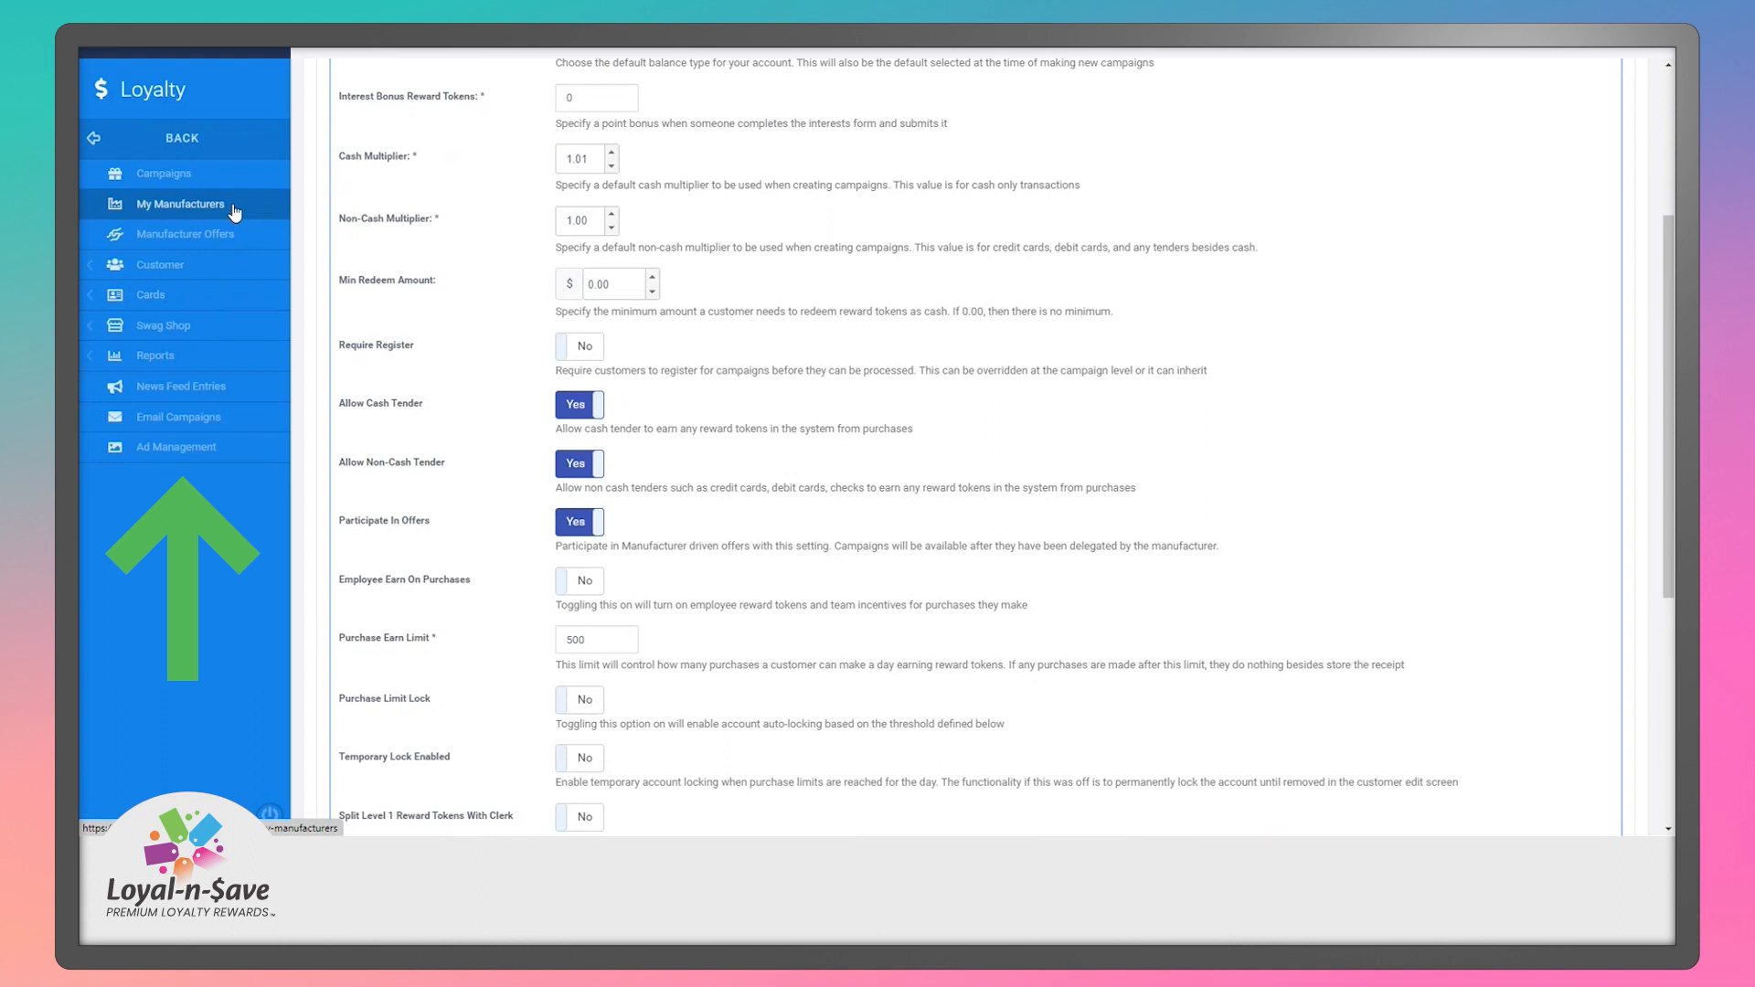
pyautogui.click(224, 146)
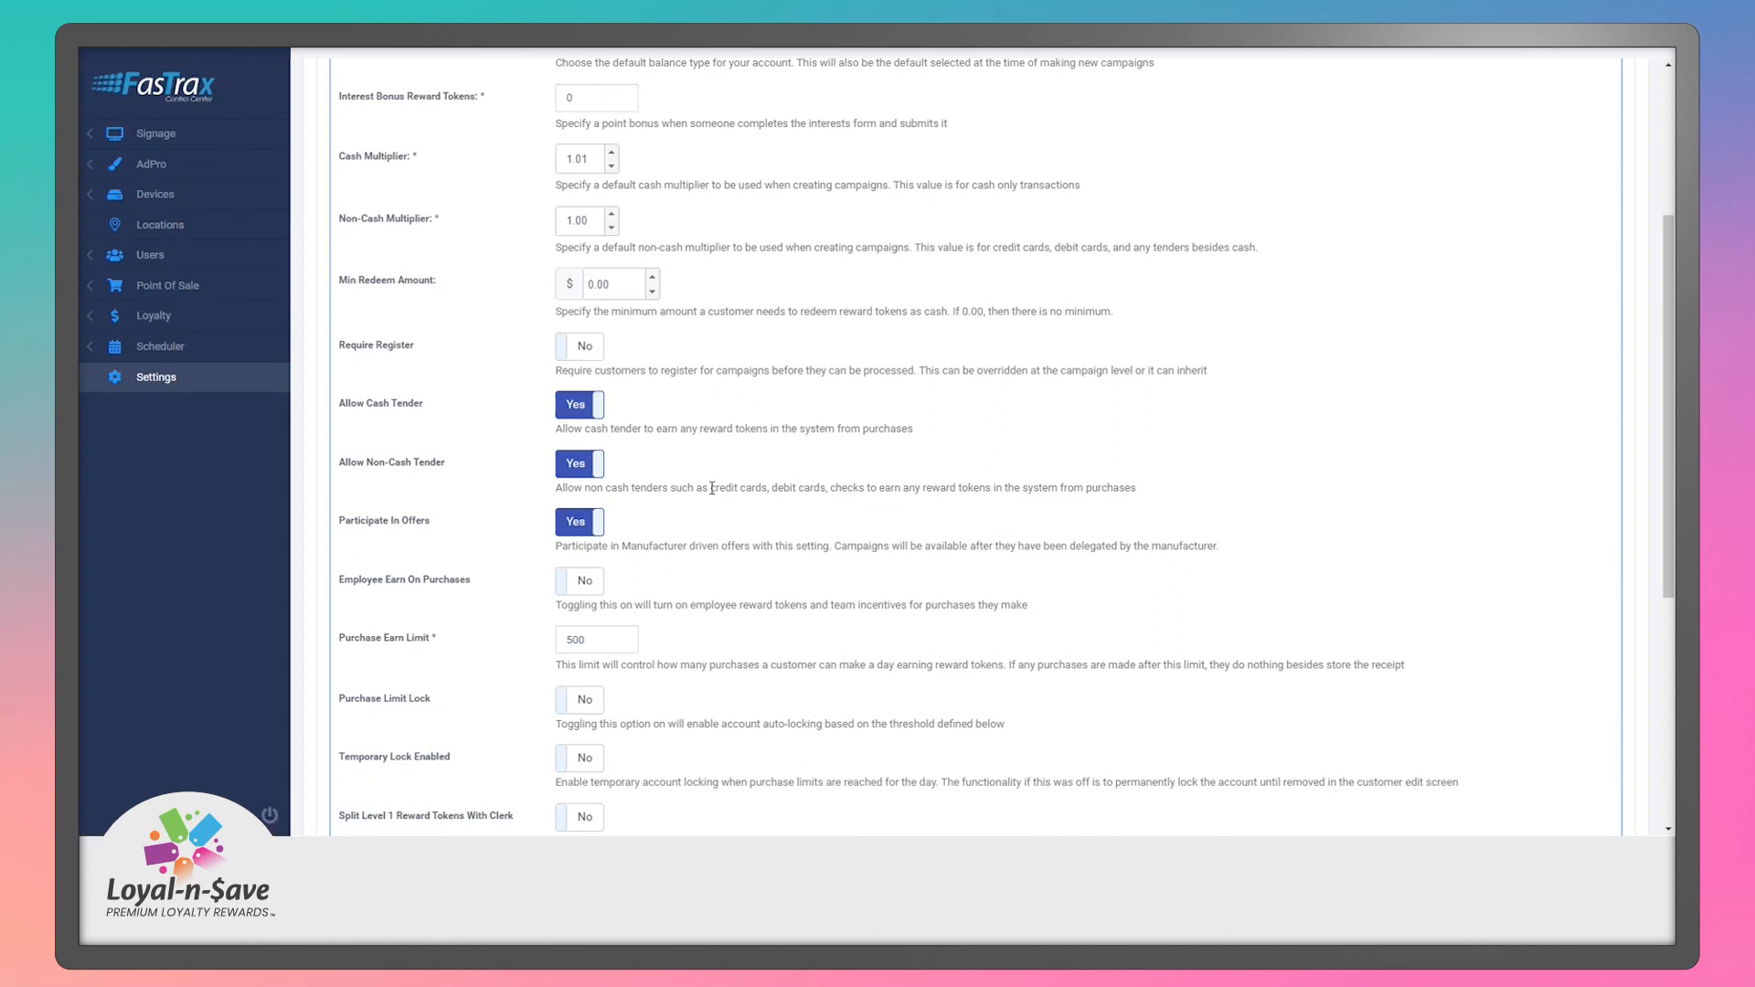
# Review the remaining loyalty options, from Employee Earn On Purchases to redemption limit, redemption interval and text messages.
pyautogui.scroll(-3, 711, 488)
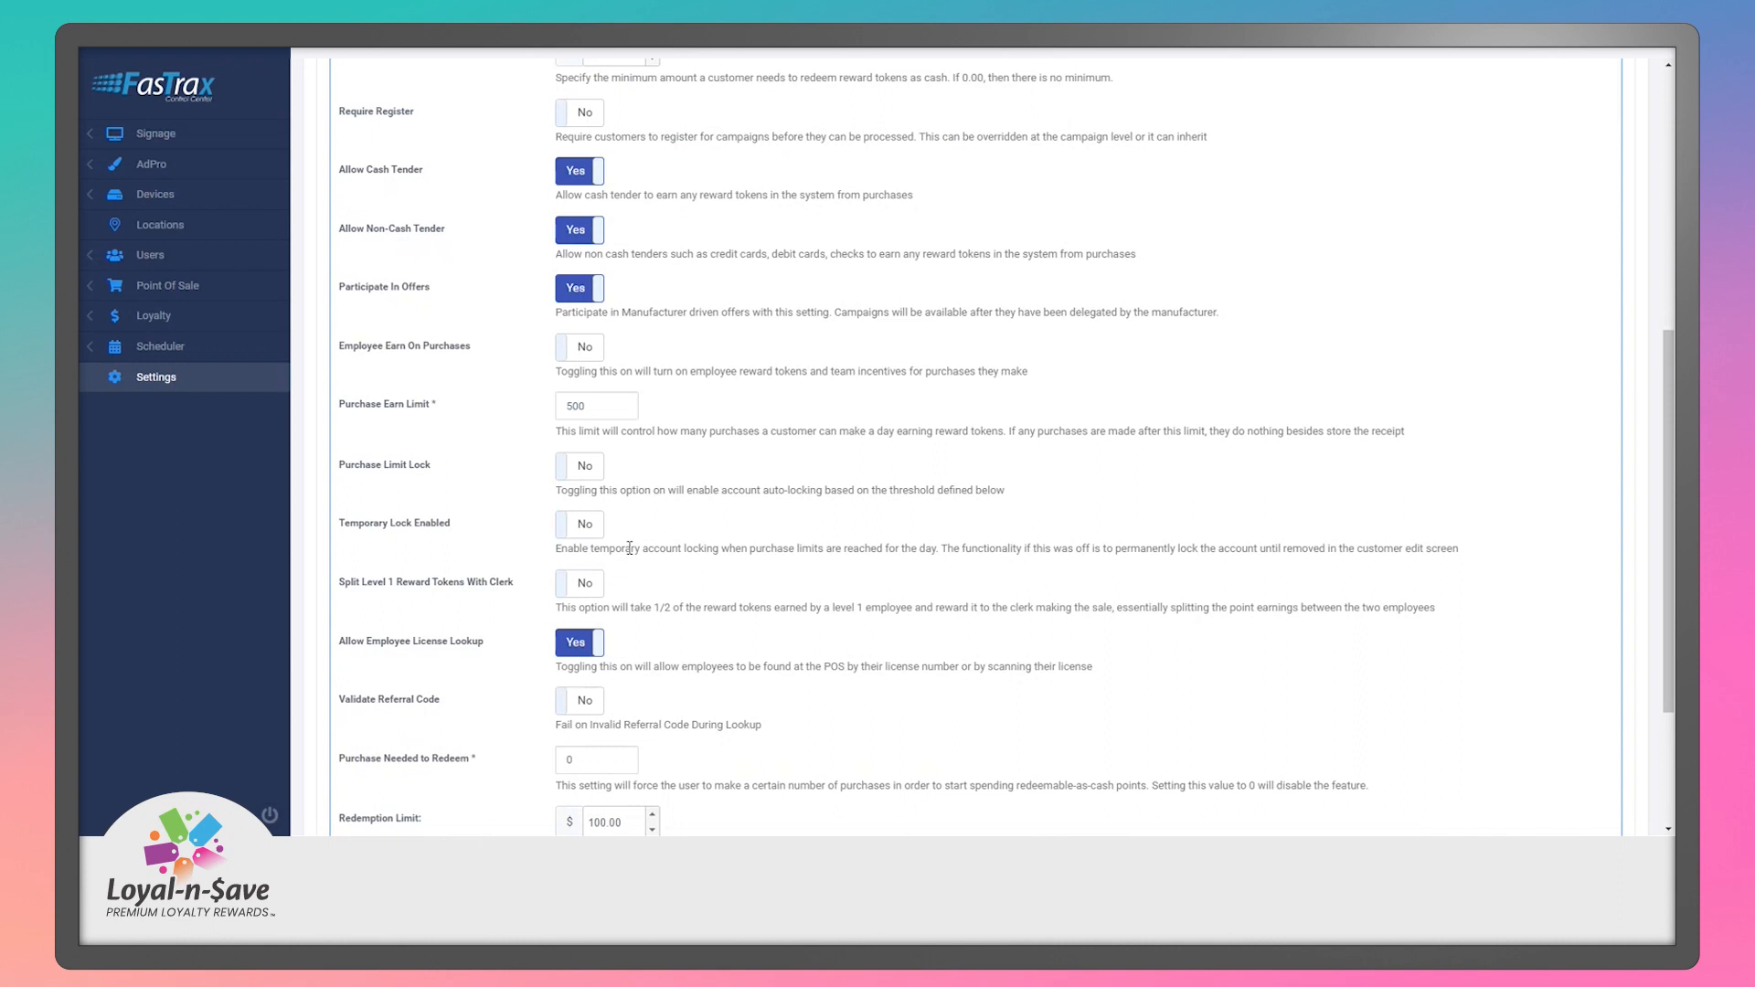
pyautogui.scroll(-3, 703, 585)
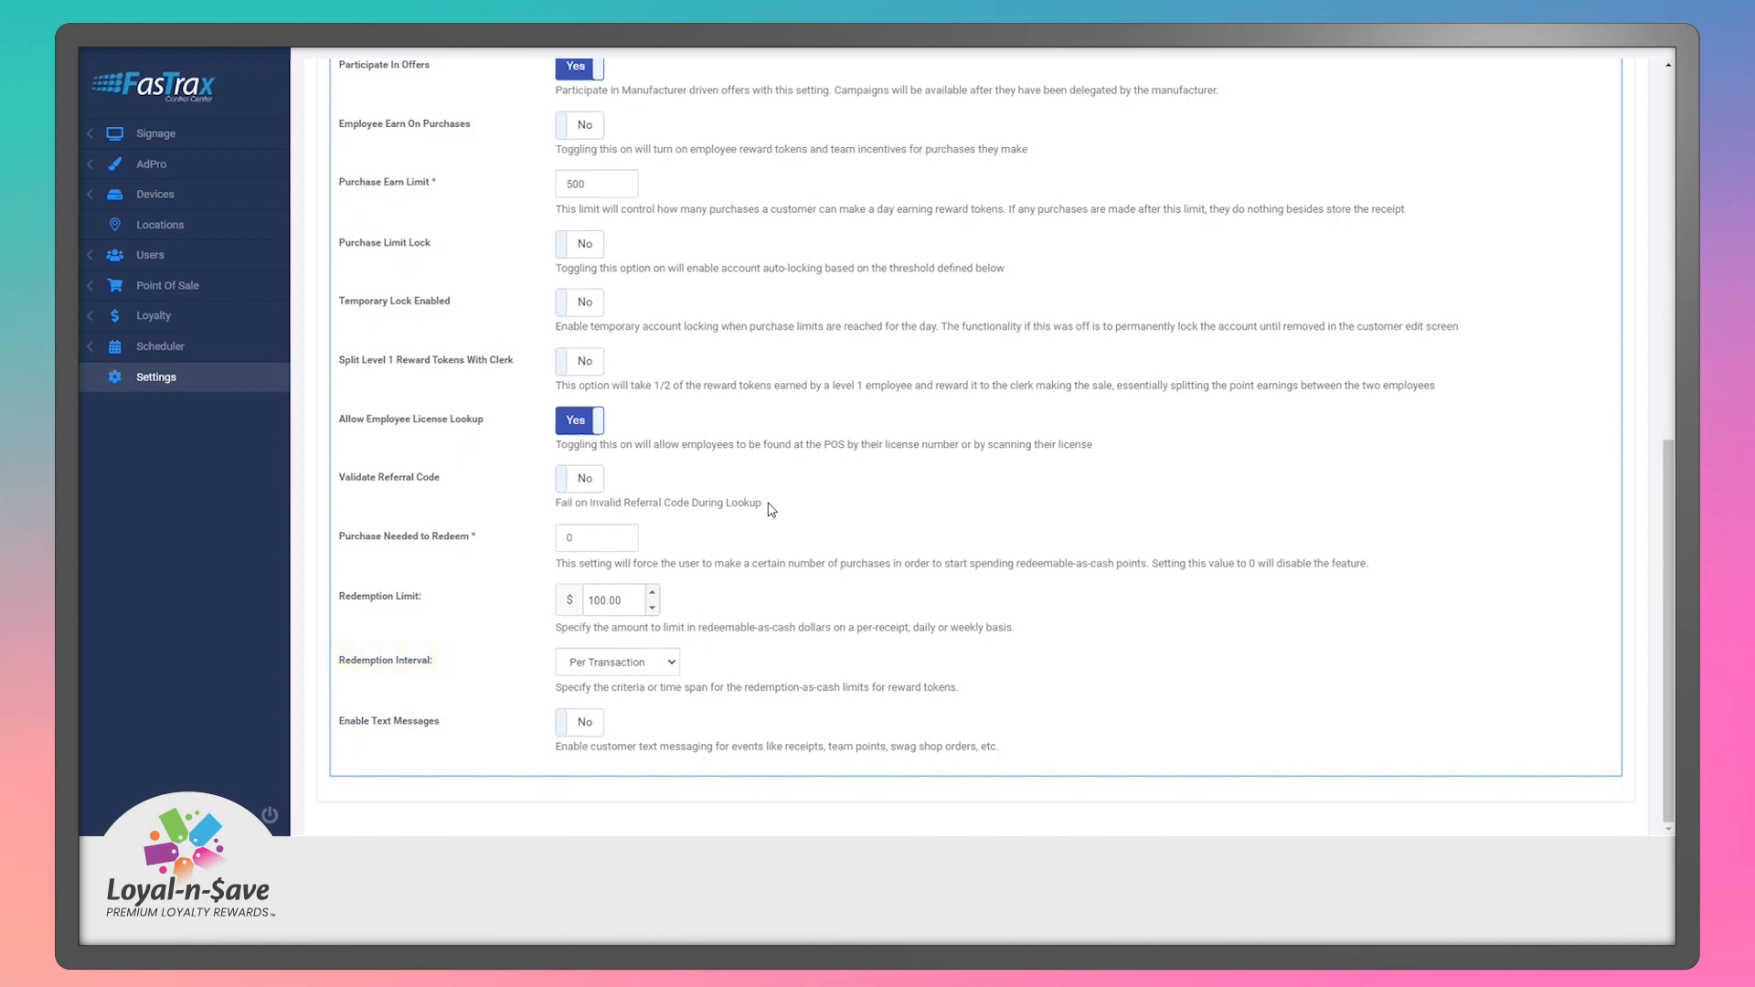
pyautogui.scroll(3, 771, 509)
pyautogui.scroll(4, 771, 509)
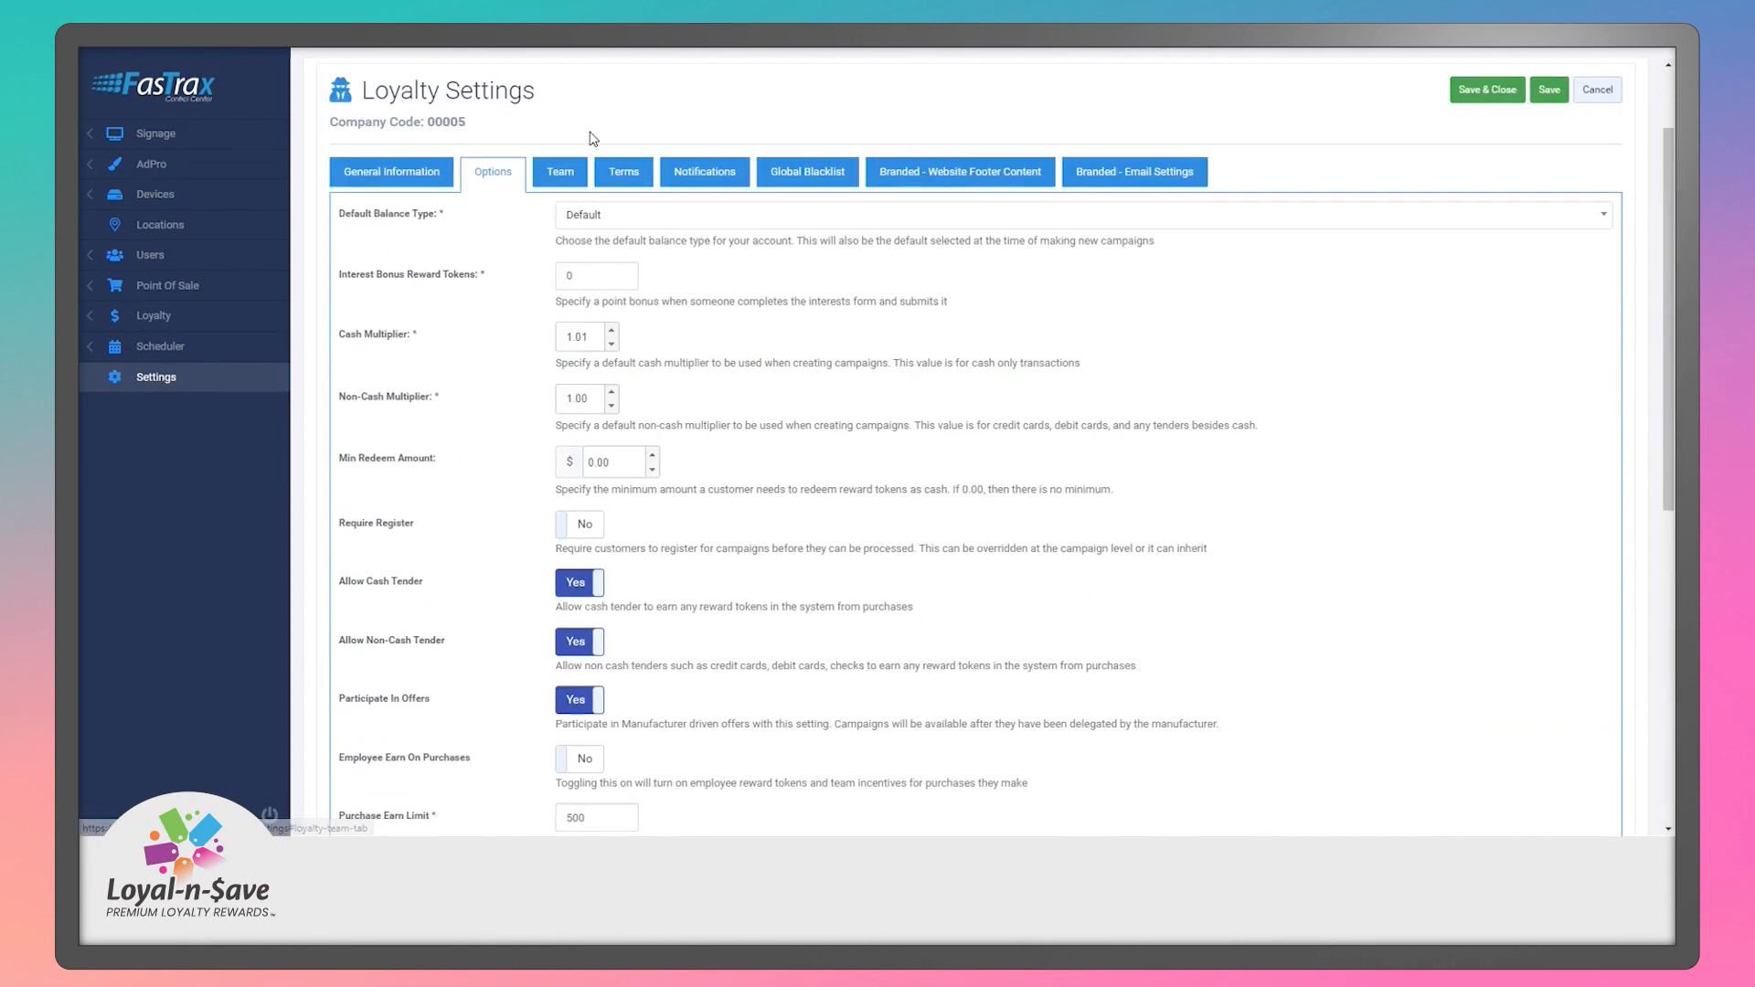
# Review the loyalty Team, Terms and Notifications settings.
pyautogui.click(569, 178)
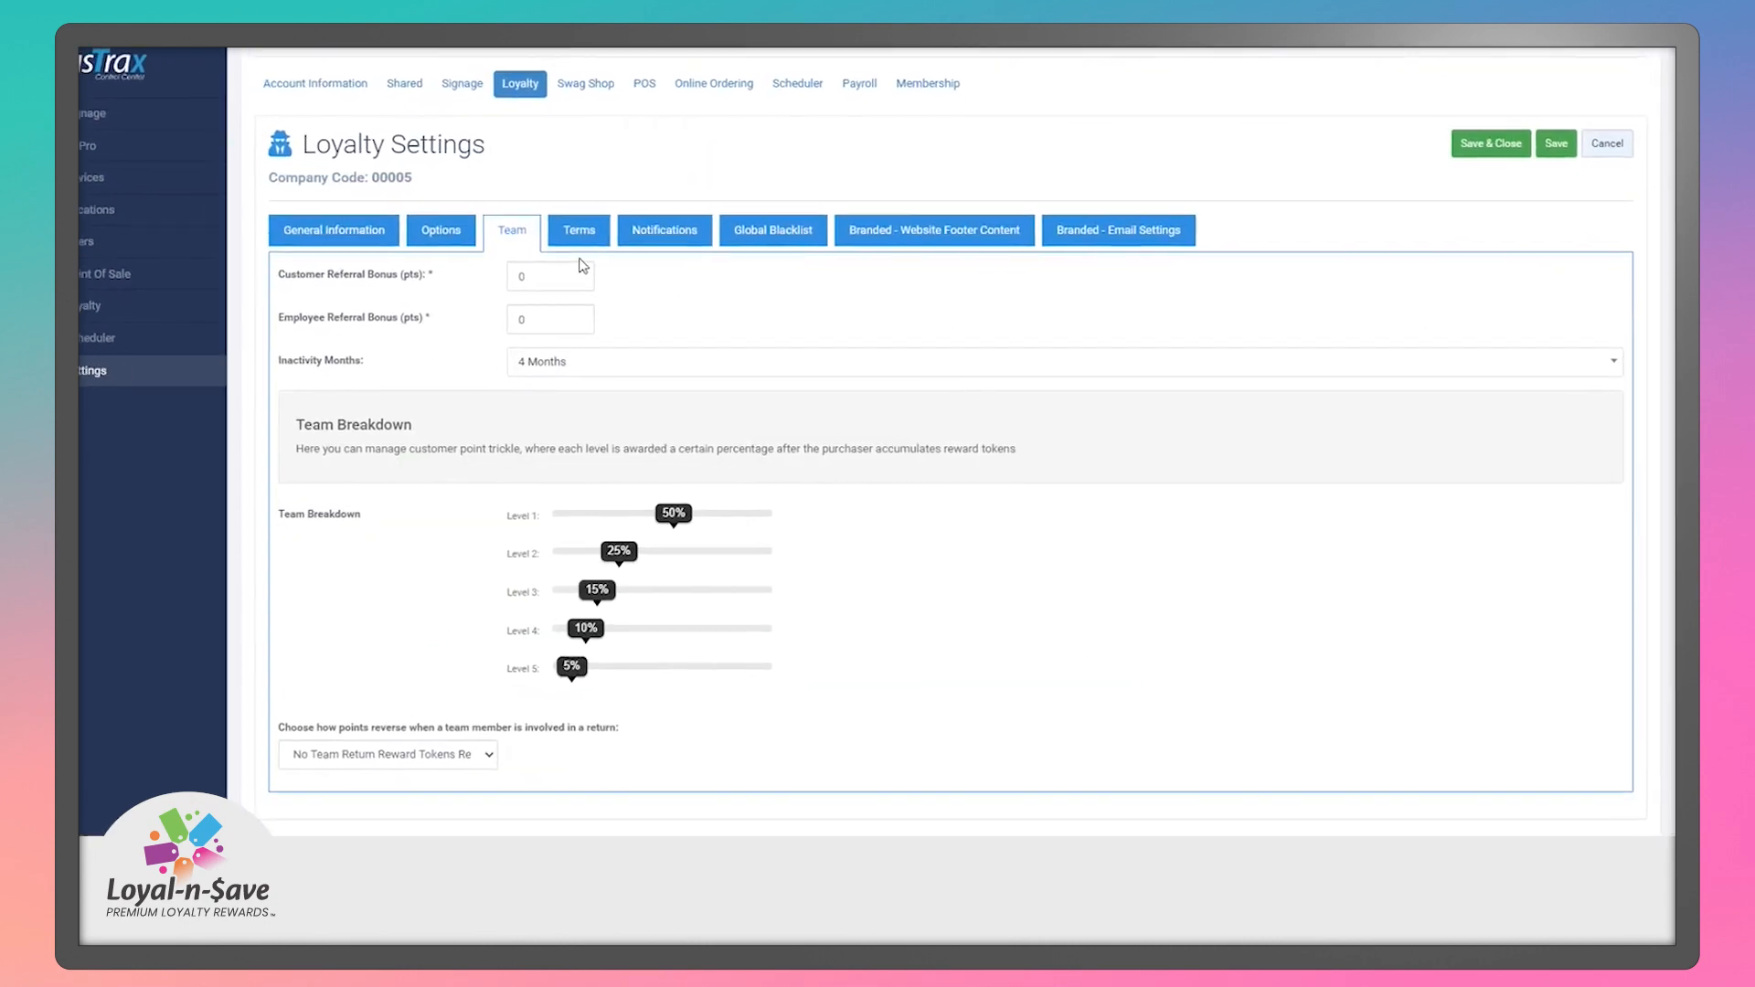
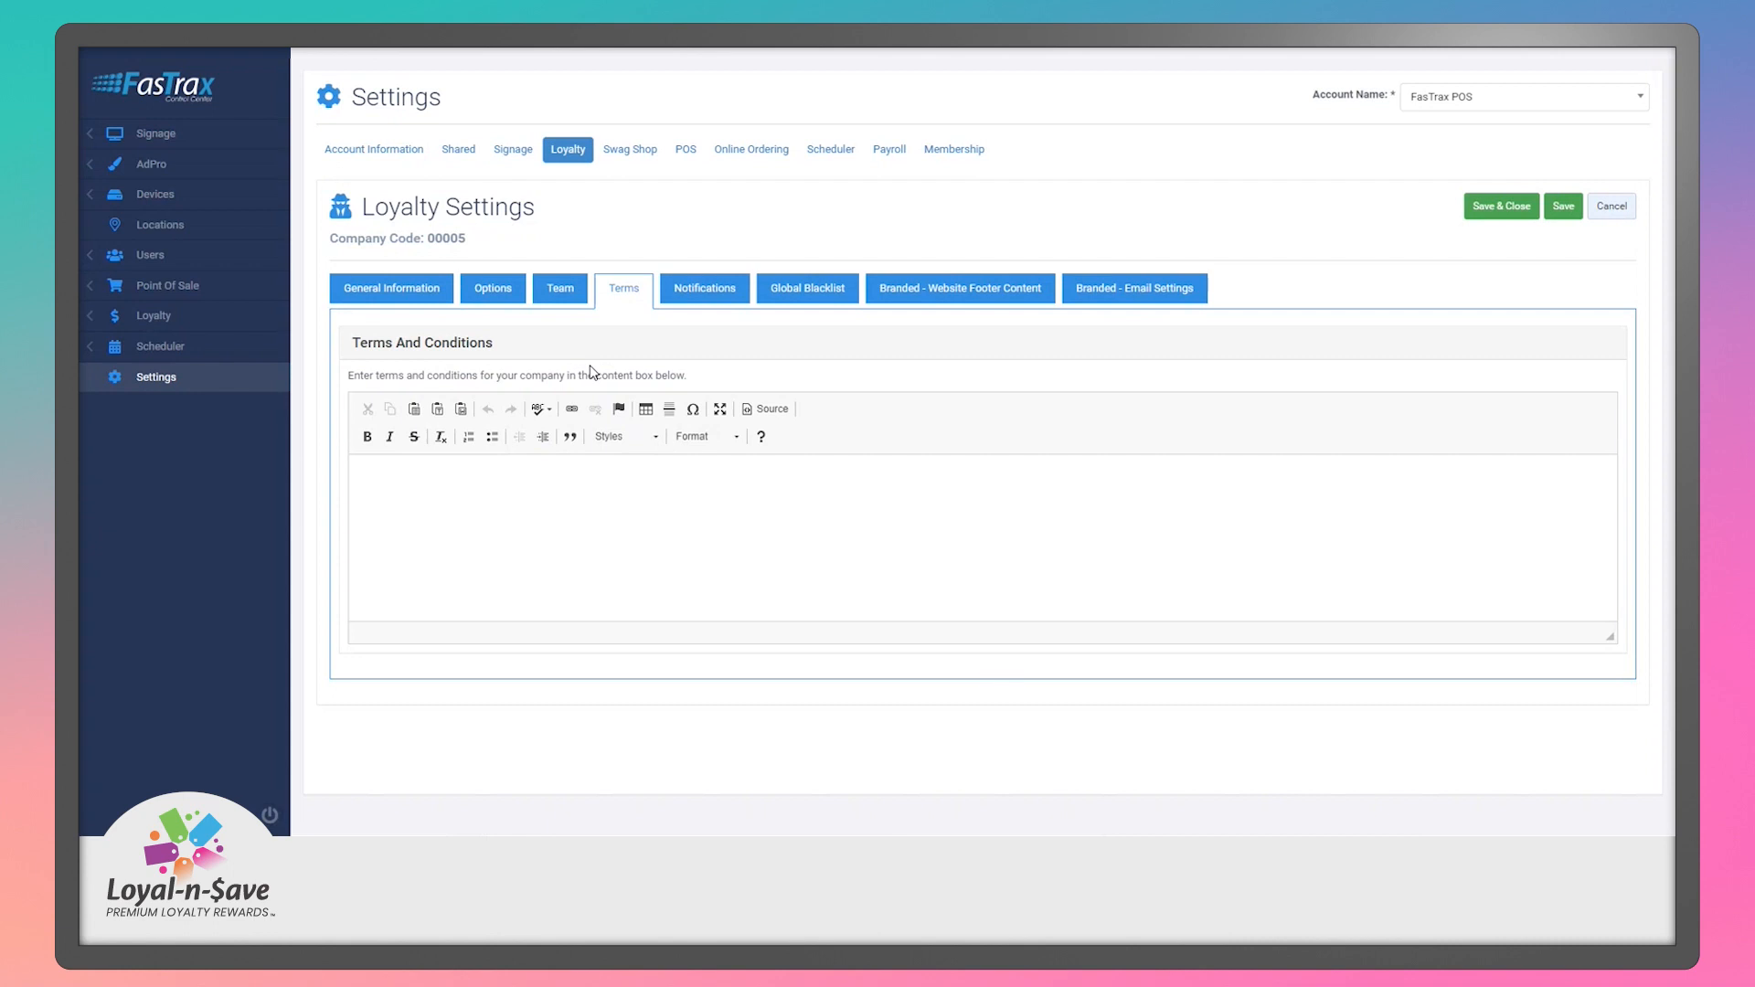
pyautogui.click(709, 297)
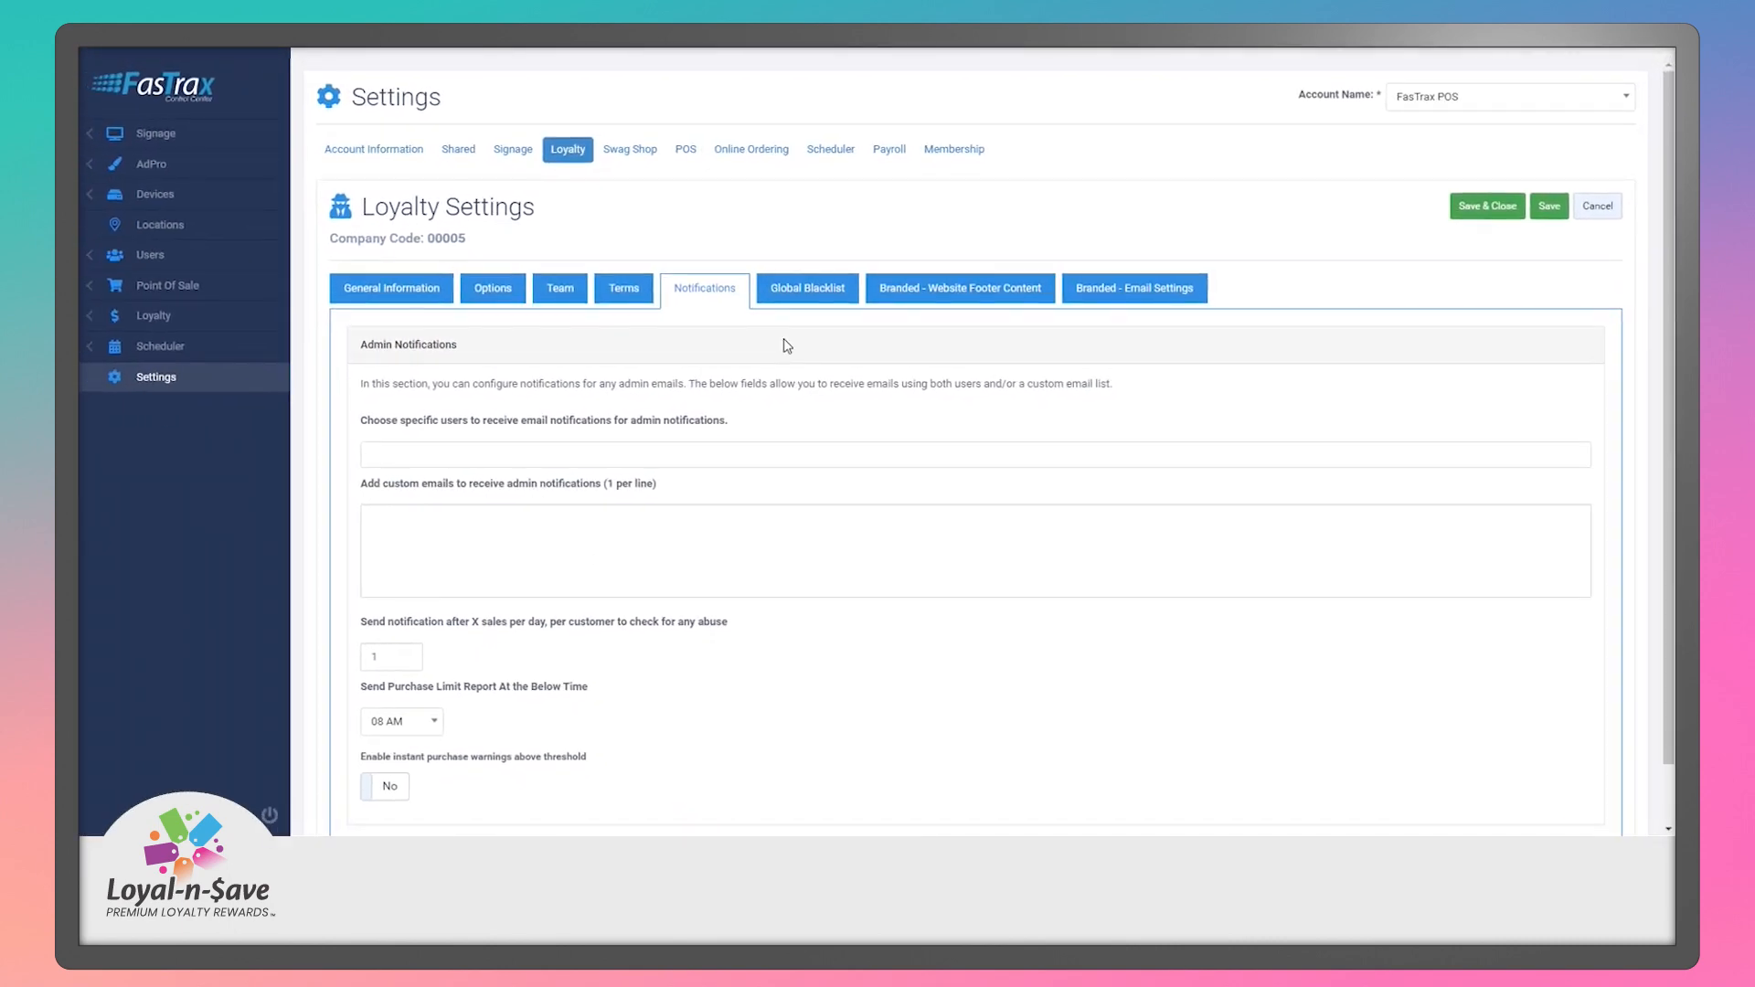
# Examine the Global Blacklist's available blacklist types and its product selection list, closing both without adding anything.
pyautogui.click(810, 298)
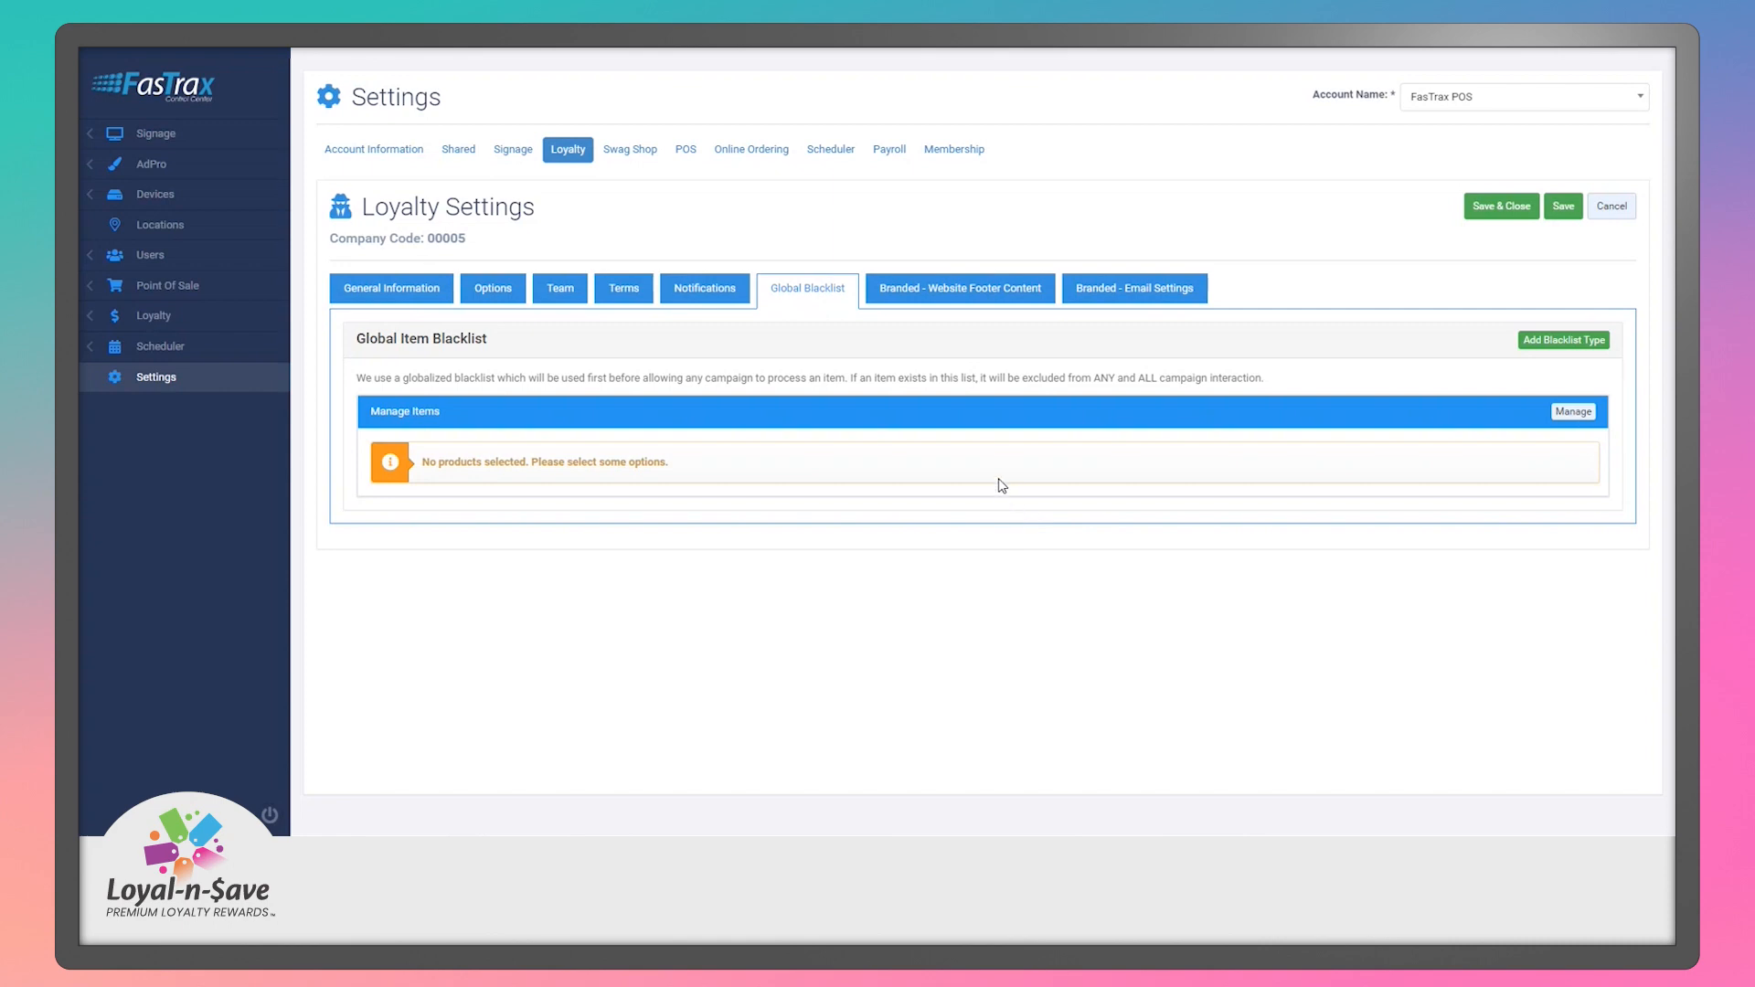
pyautogui.click(1543, 342)
pyautogui.click(925, 449)
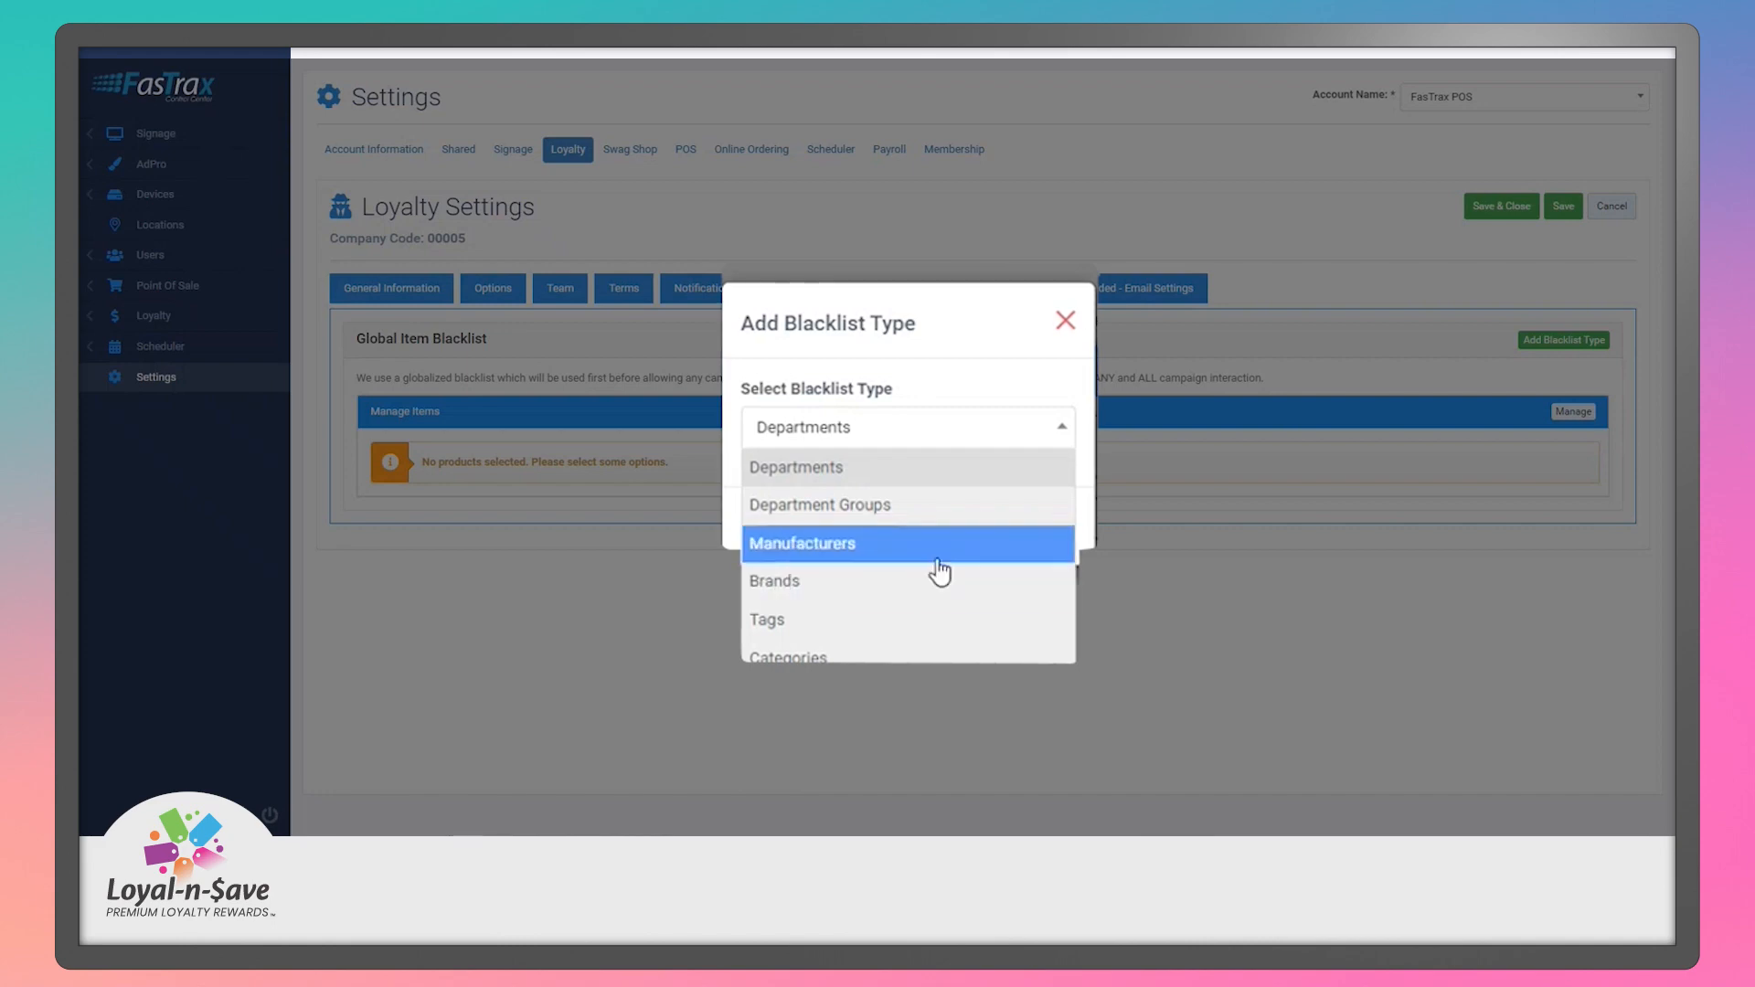
pyautogui.click(1032, 352)
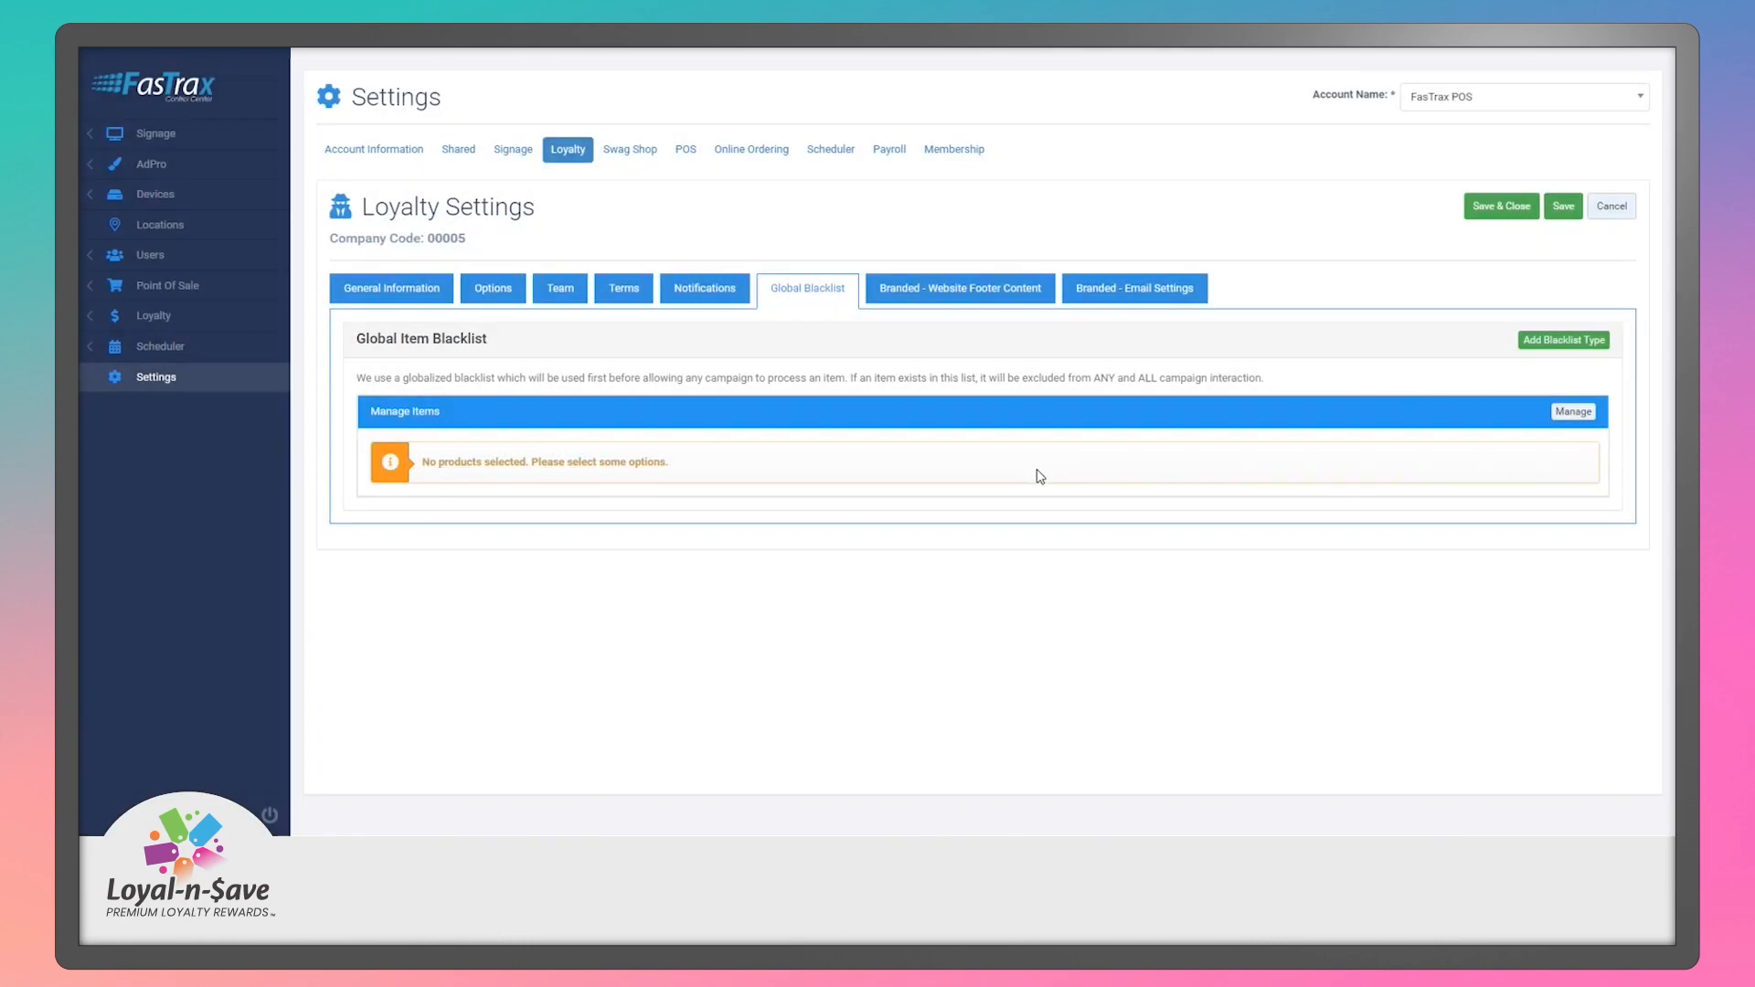
pyautogui.click(1573, 412)
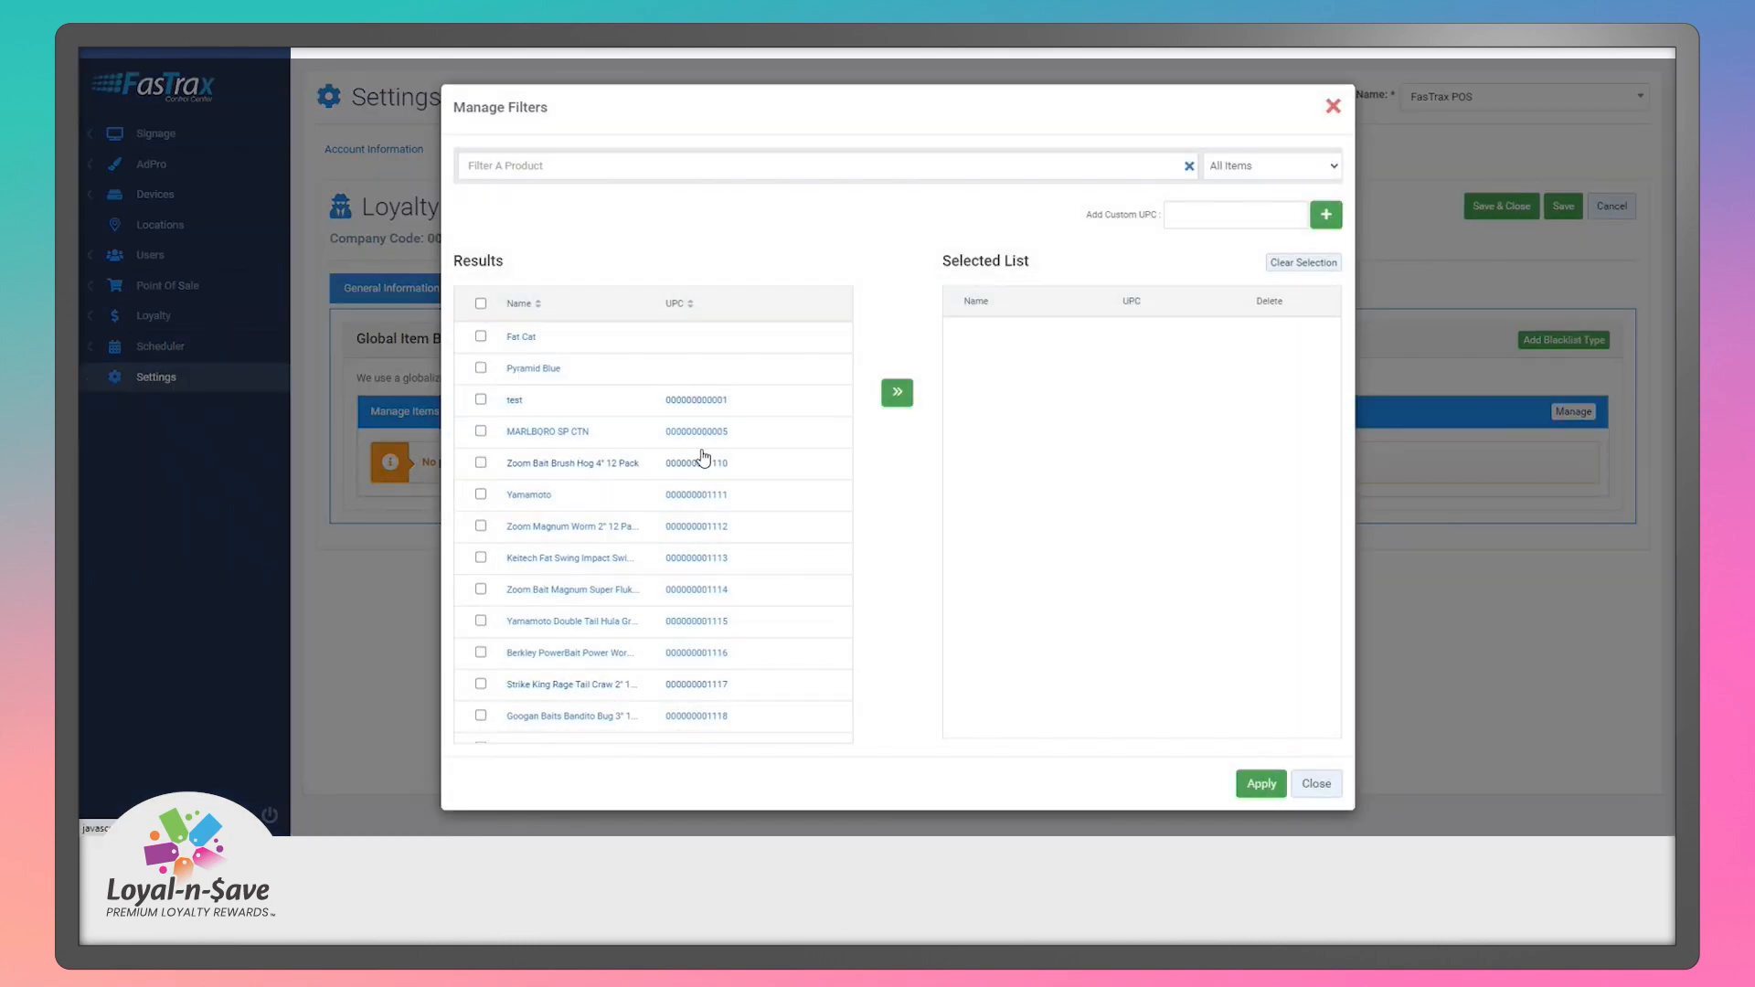
pyautogui.click(1317, 783)
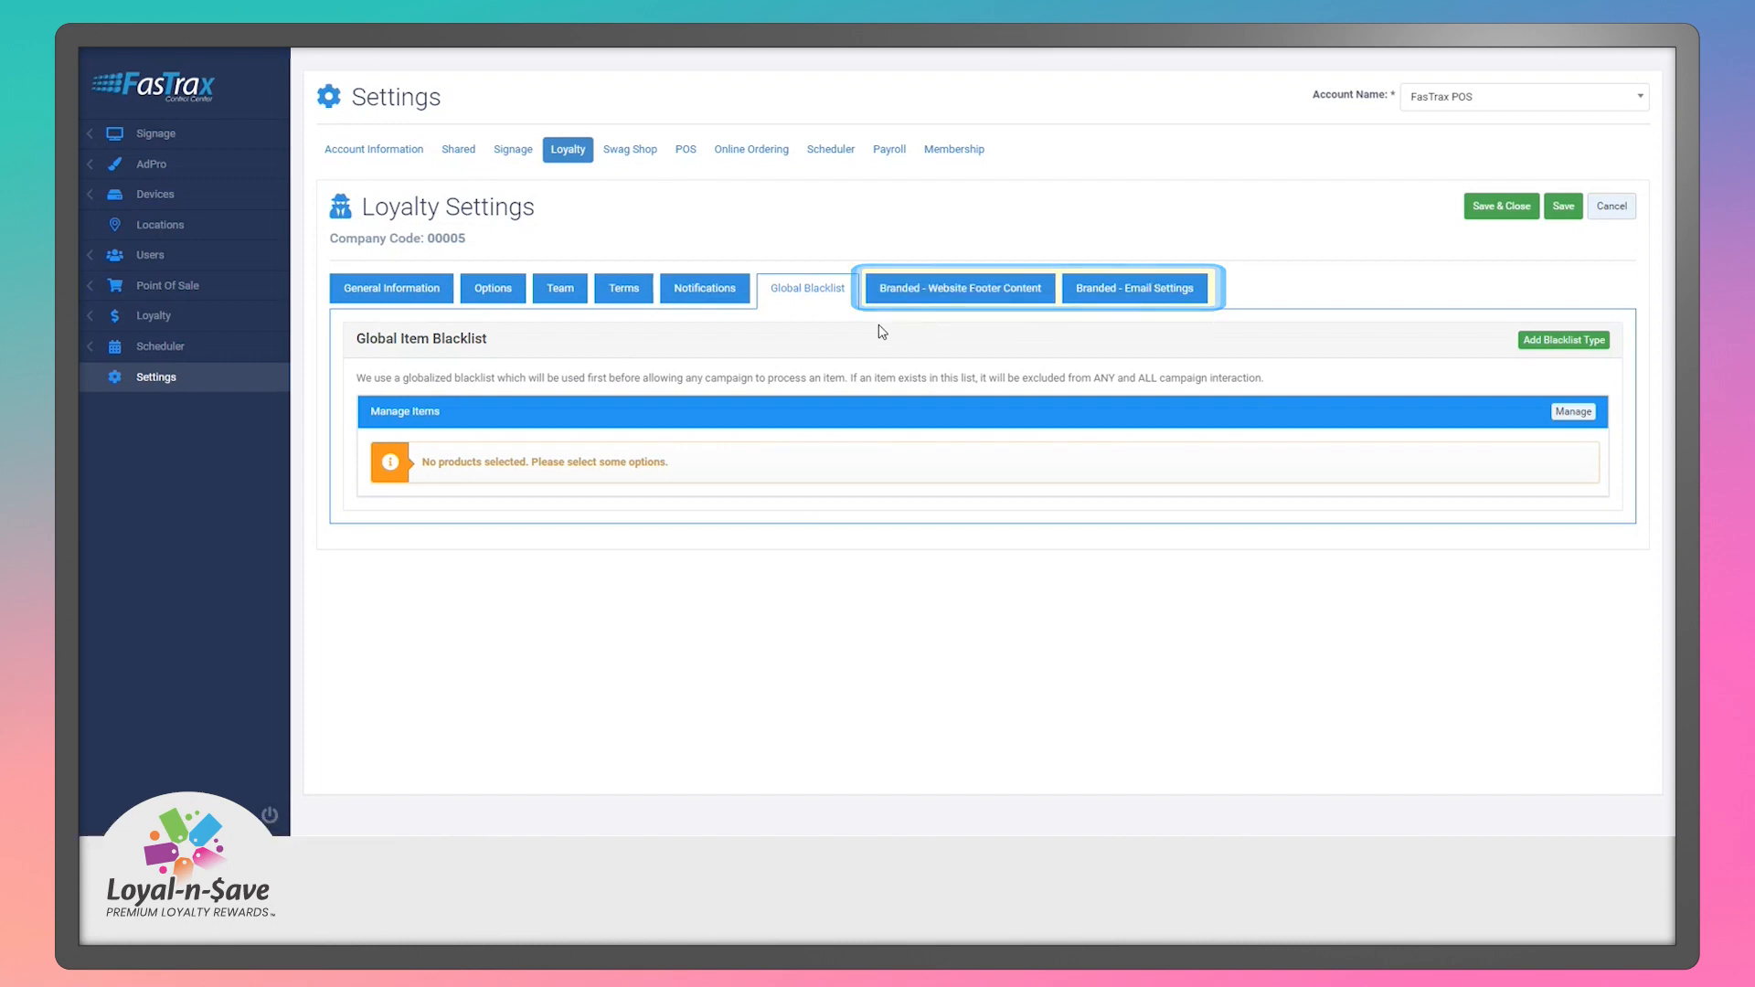
pyautogui.click(444, 289)
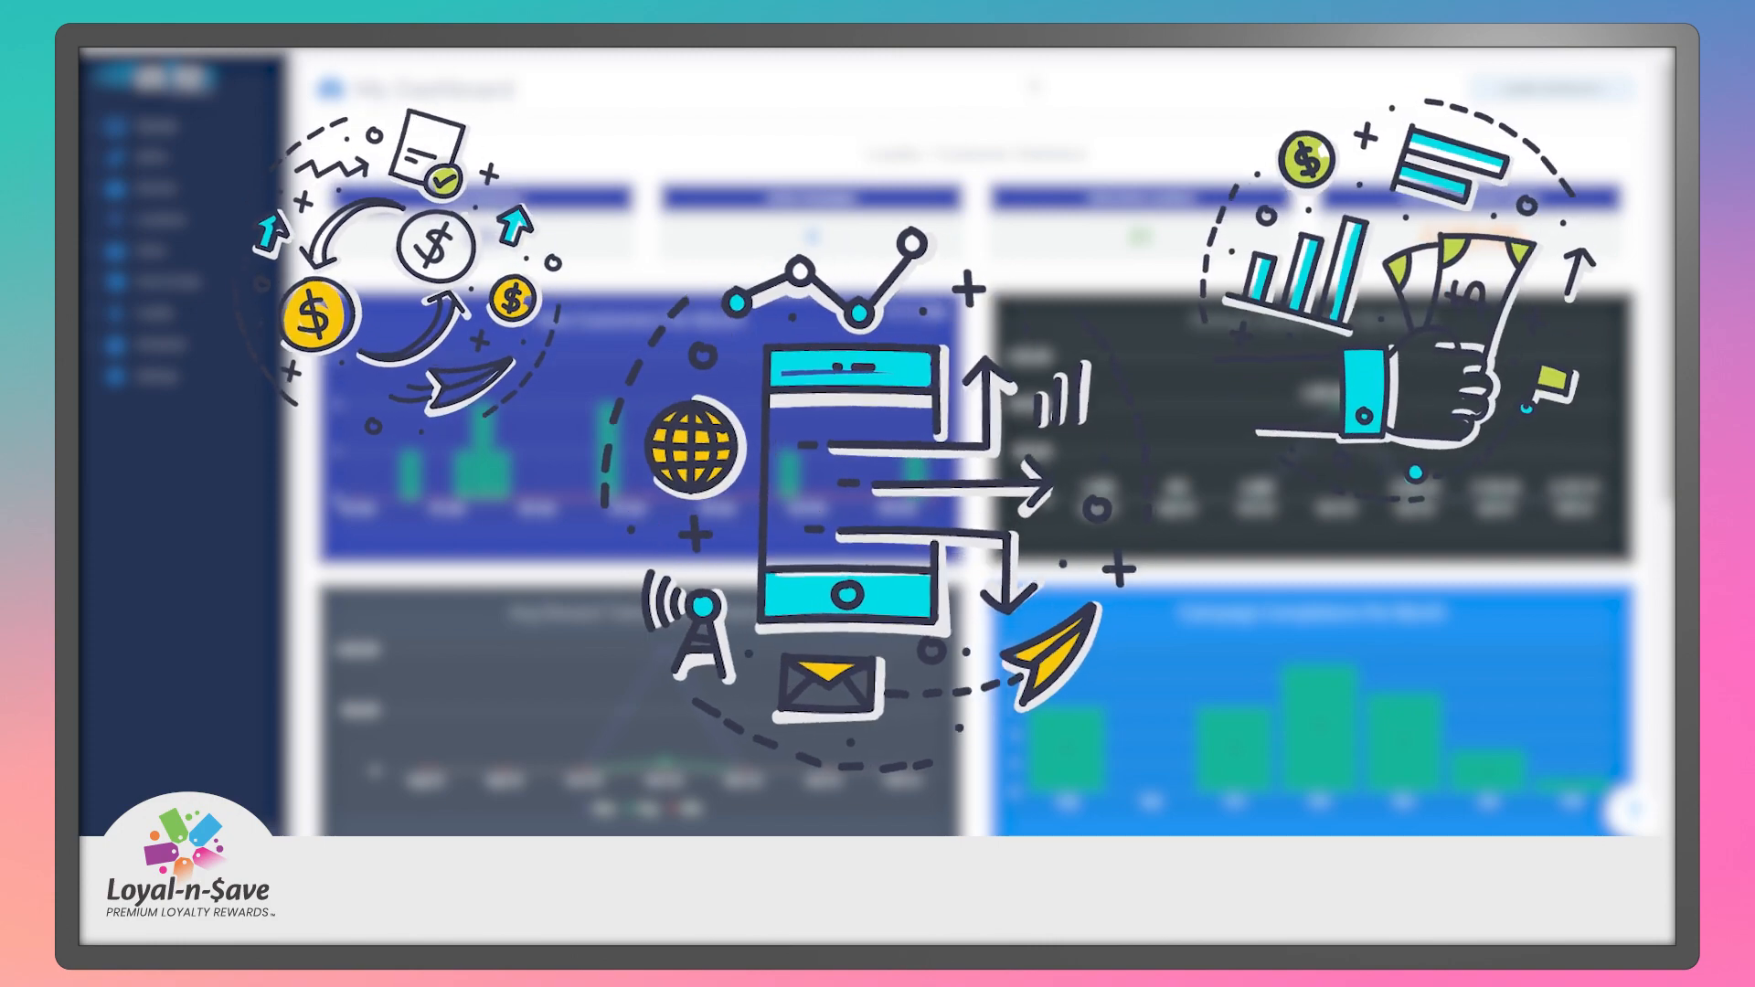
pyautogui.scroll(5, 1032, 79)
pyautogui.scroll(3, 1031, 80)
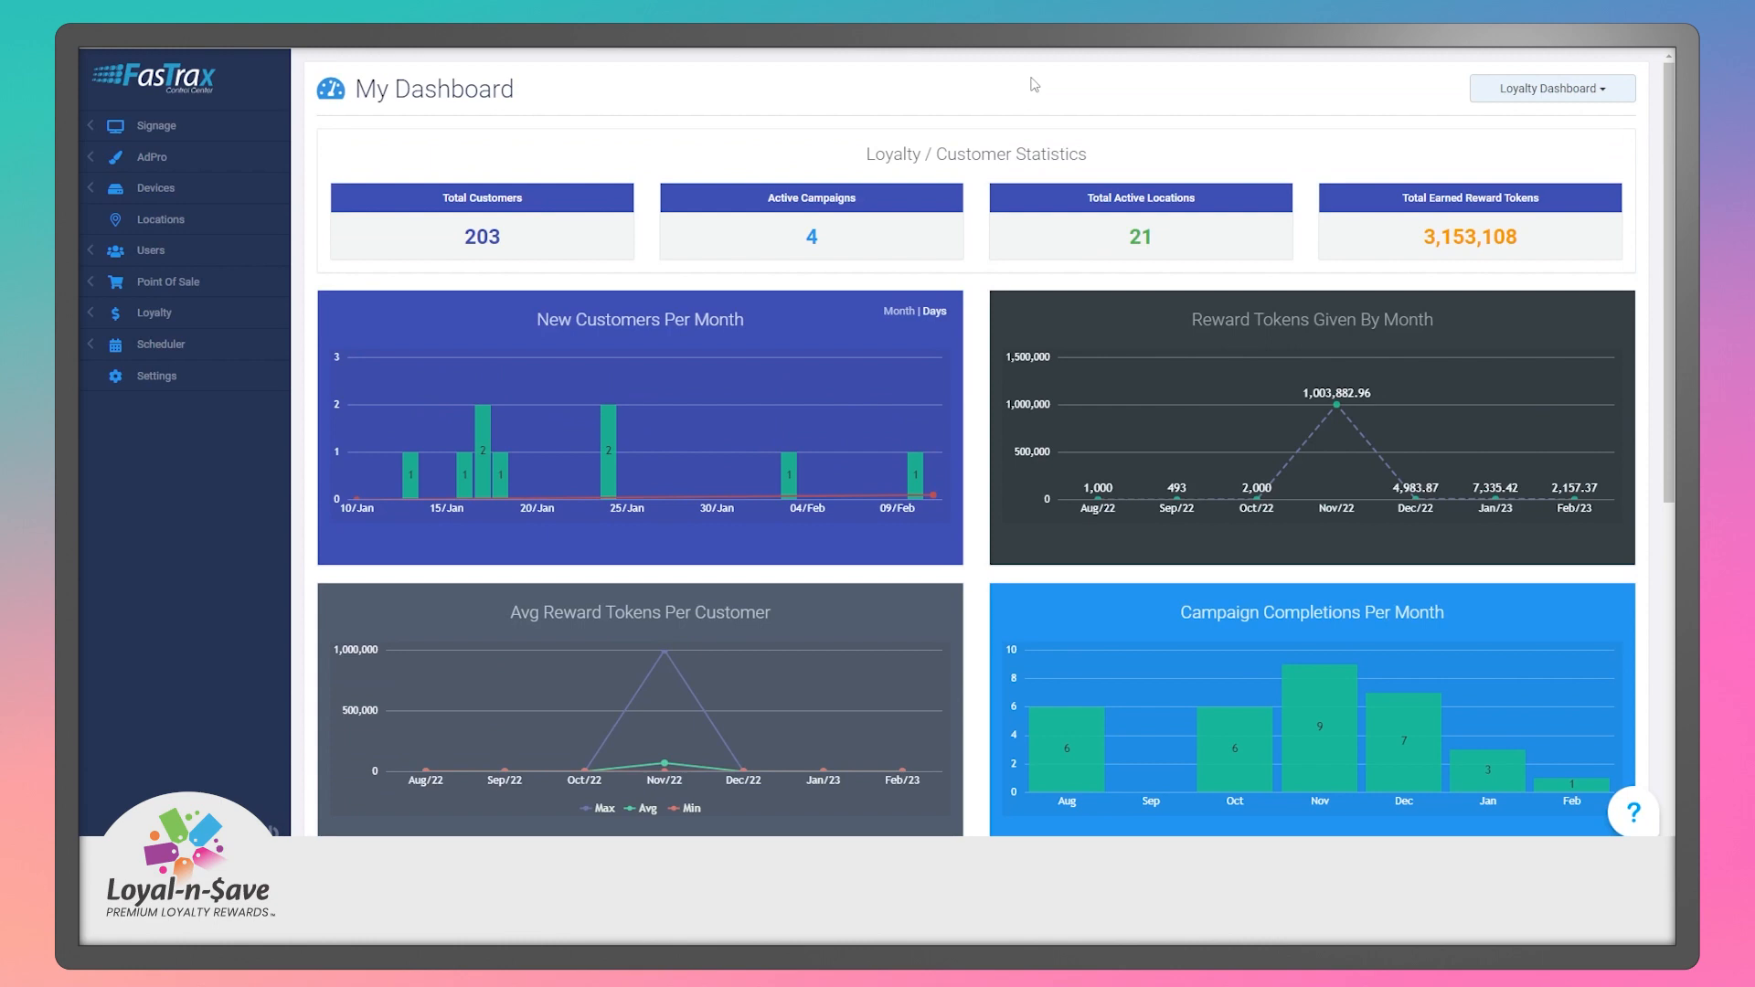
# Open the loyalty Campaign List and look through the existing campaigns with their trigger types, reward types and statuses.
pyautogui.click(157, 313)
pyautogui.click(182, 168)
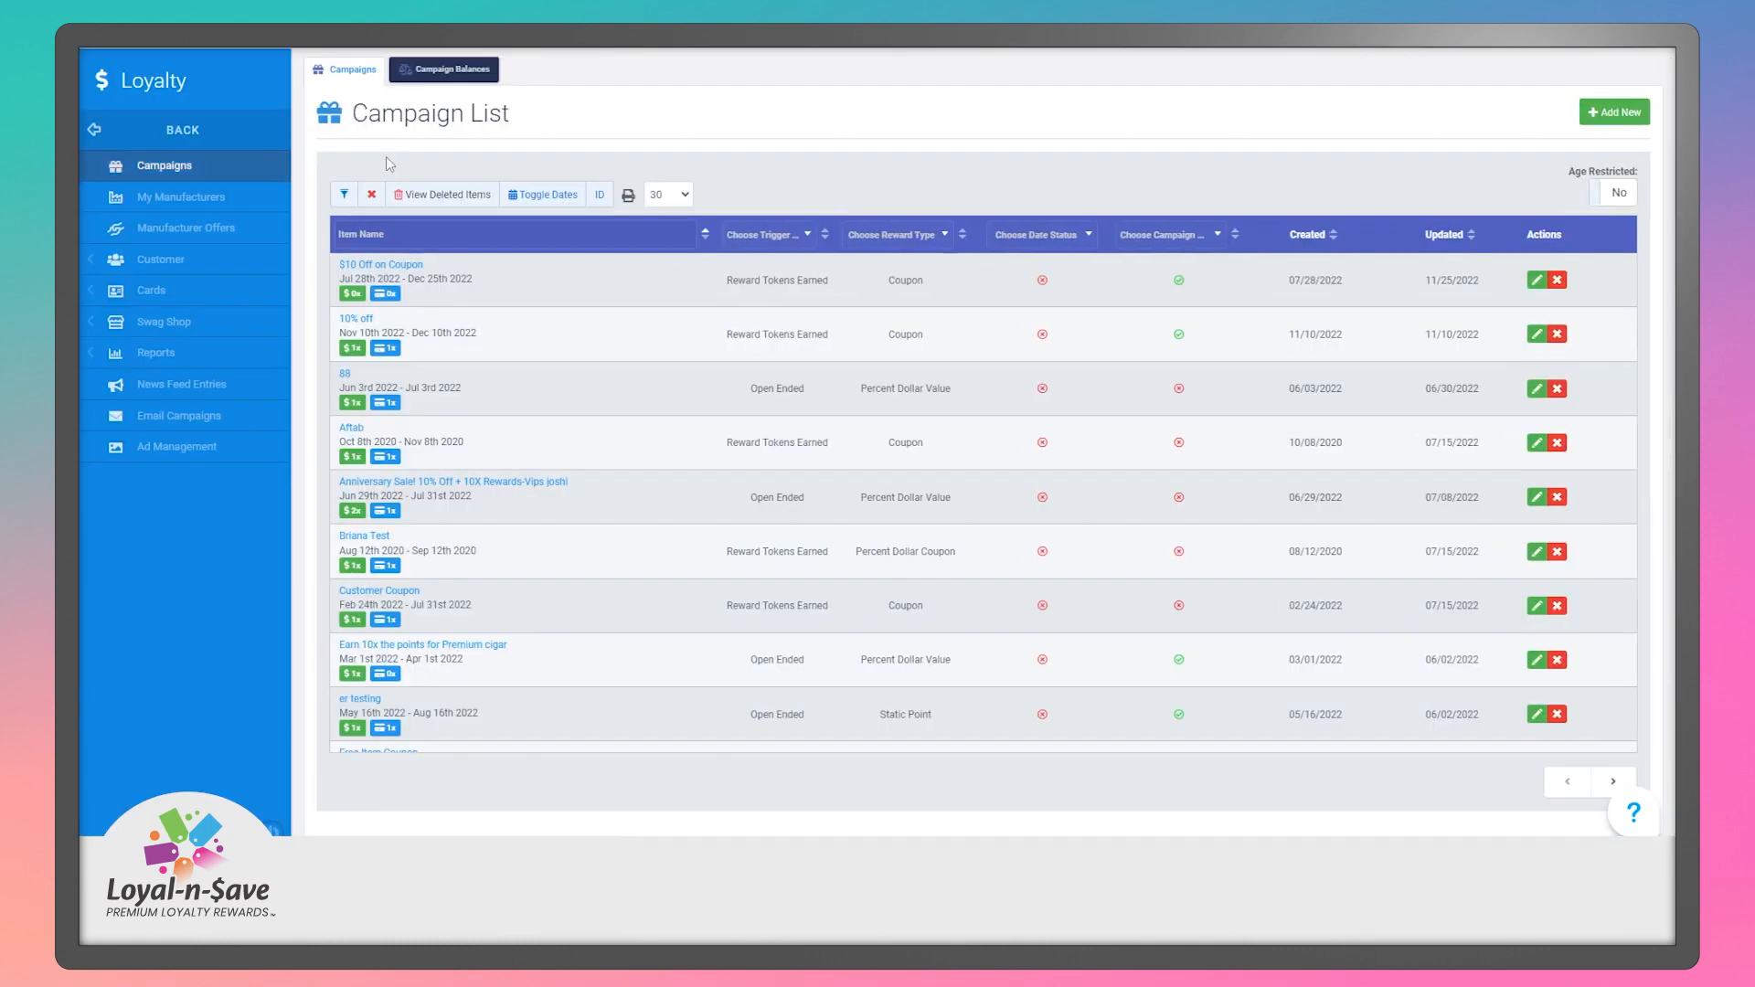
pyautogui.scroll(-10, 541, 371)
pyautogui.scroll(-5, 541, 371)
pyautogui.scroll(4, 541, 372)
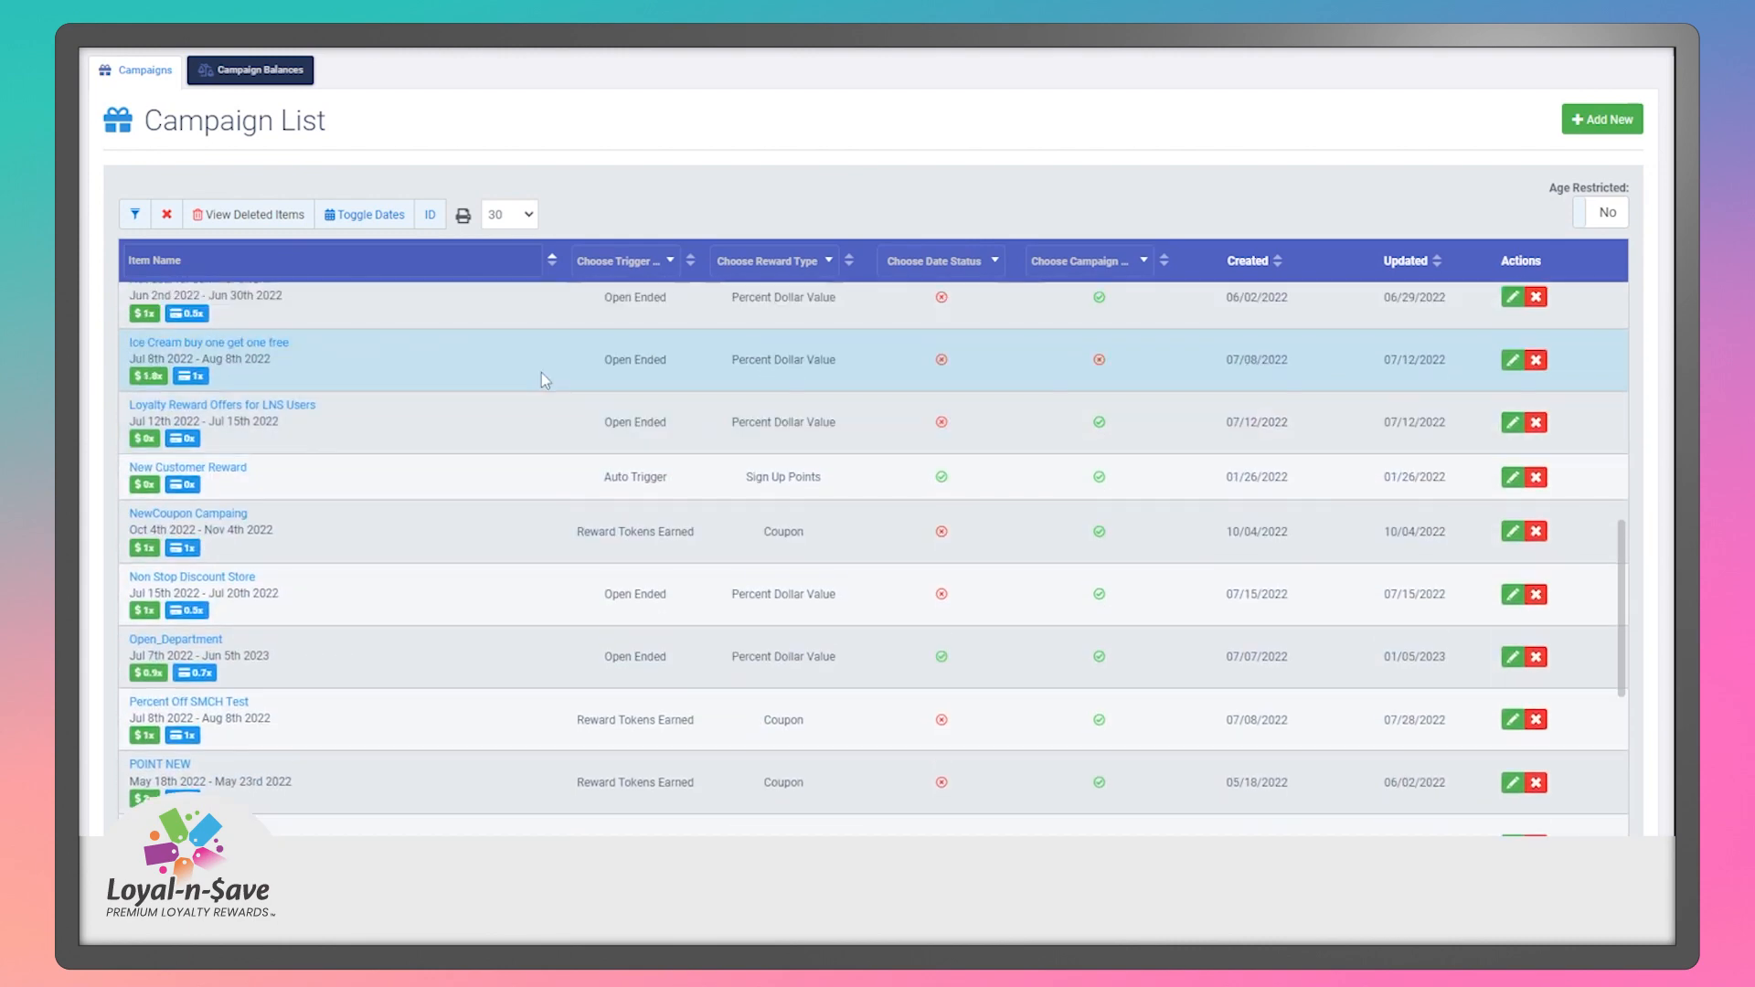
pyautogui.scroll(8, 541, 371)
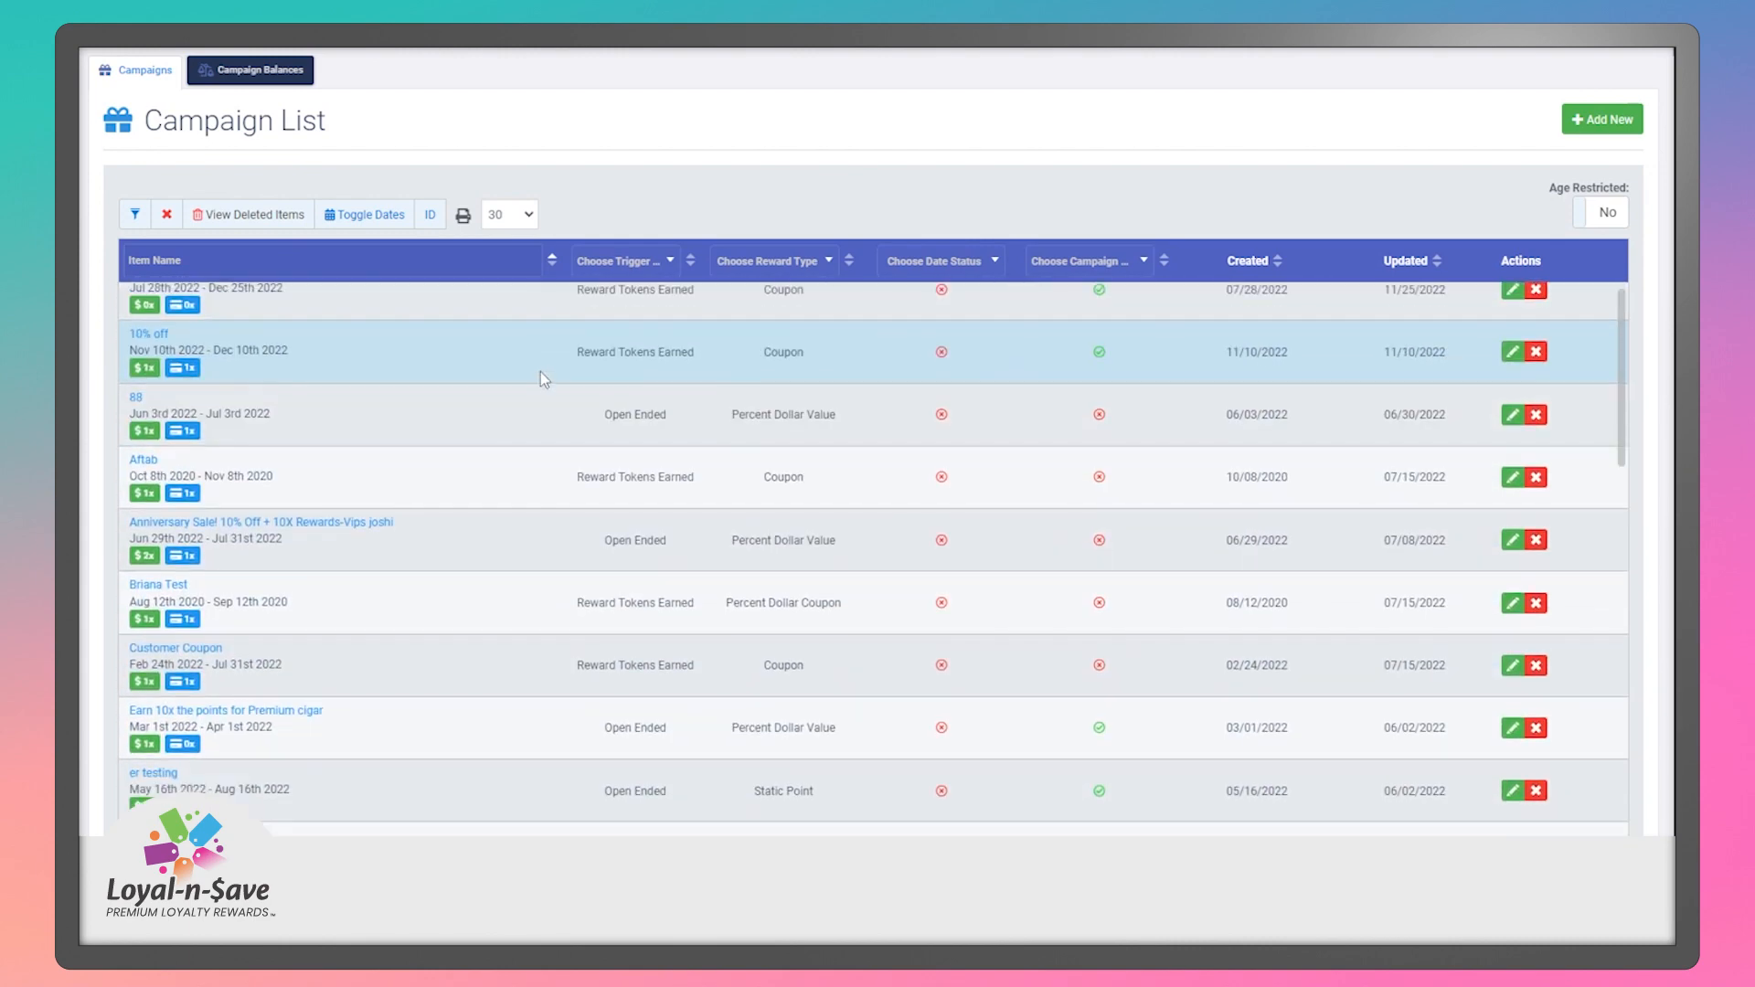
pyautogui.scroll(1, 540, 372)
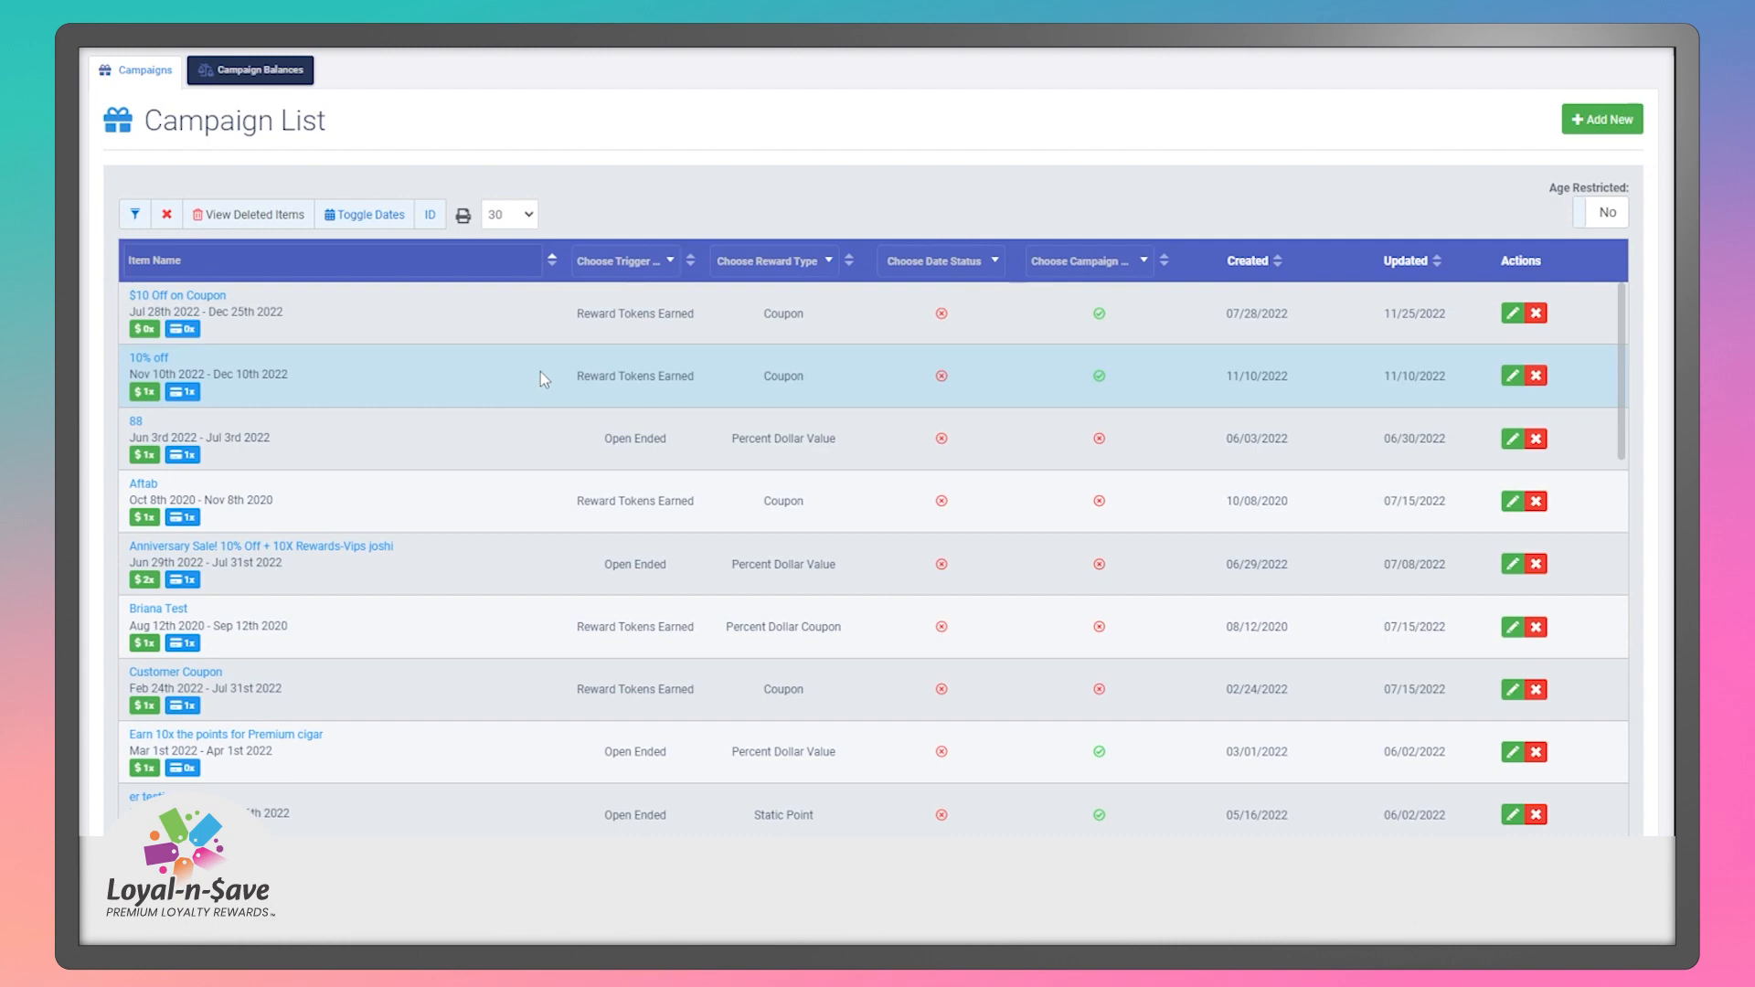
# Start a new loyalty campaign with the Open Ended trigger type.
pyautogui.click(1571, 133)
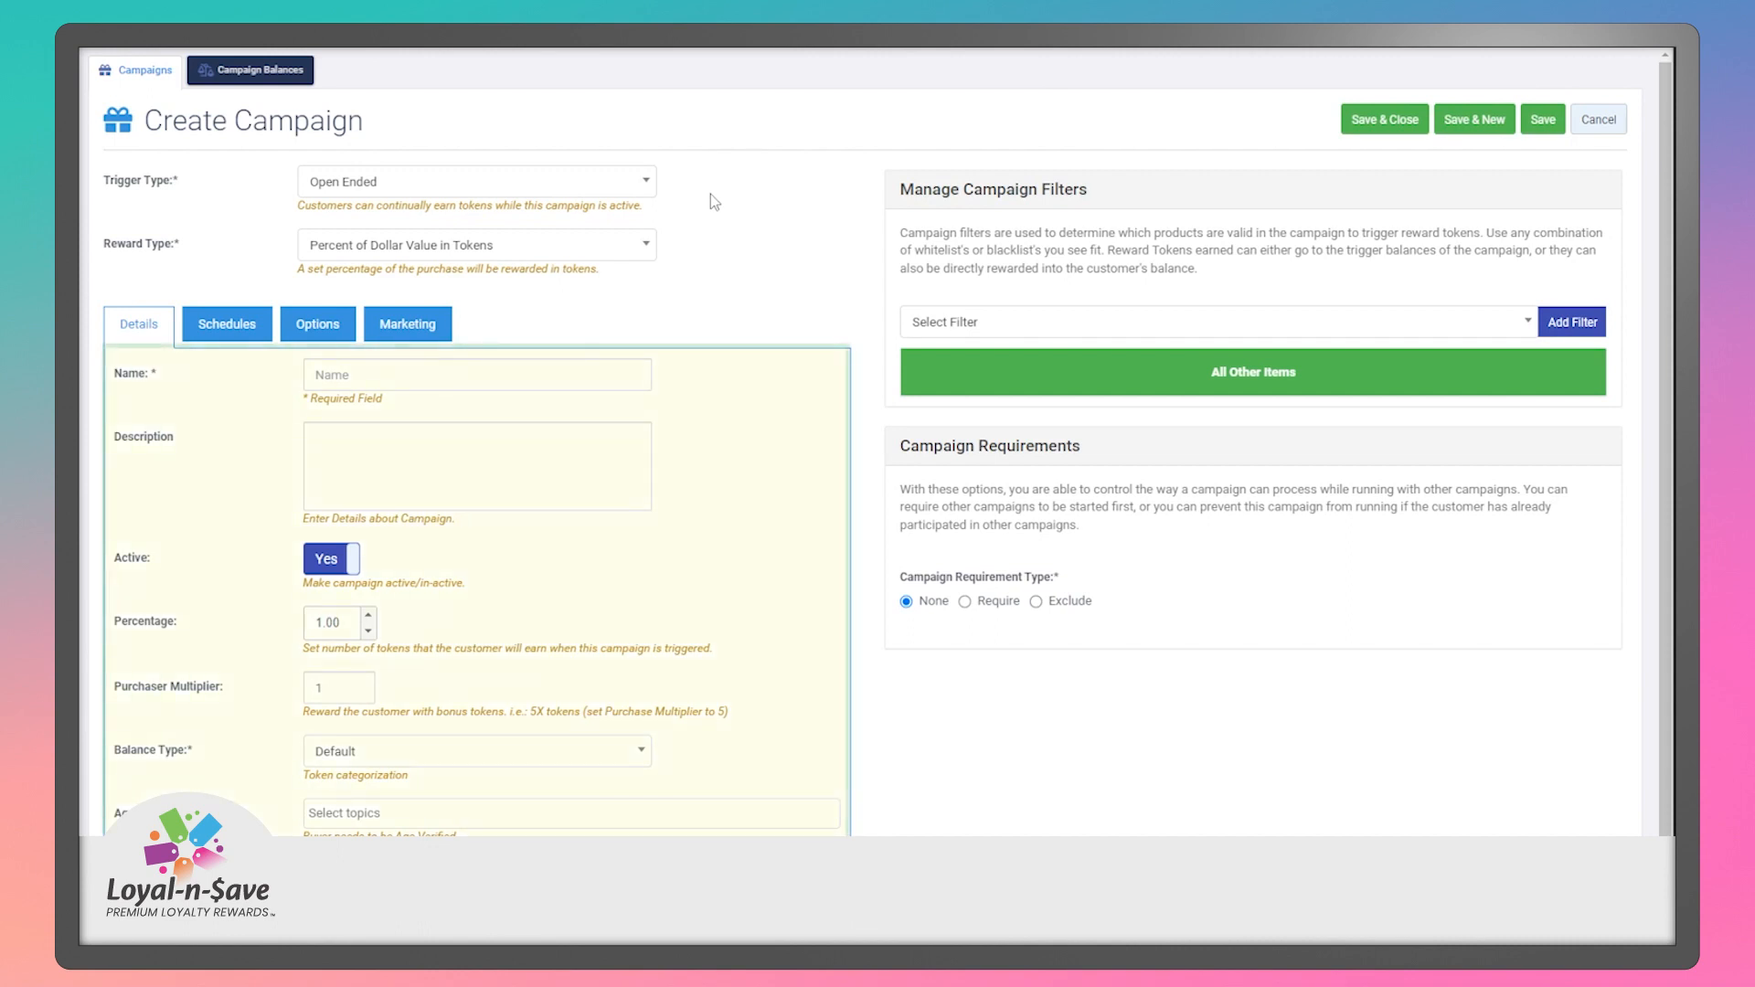
pyautogui.click(634, 187)
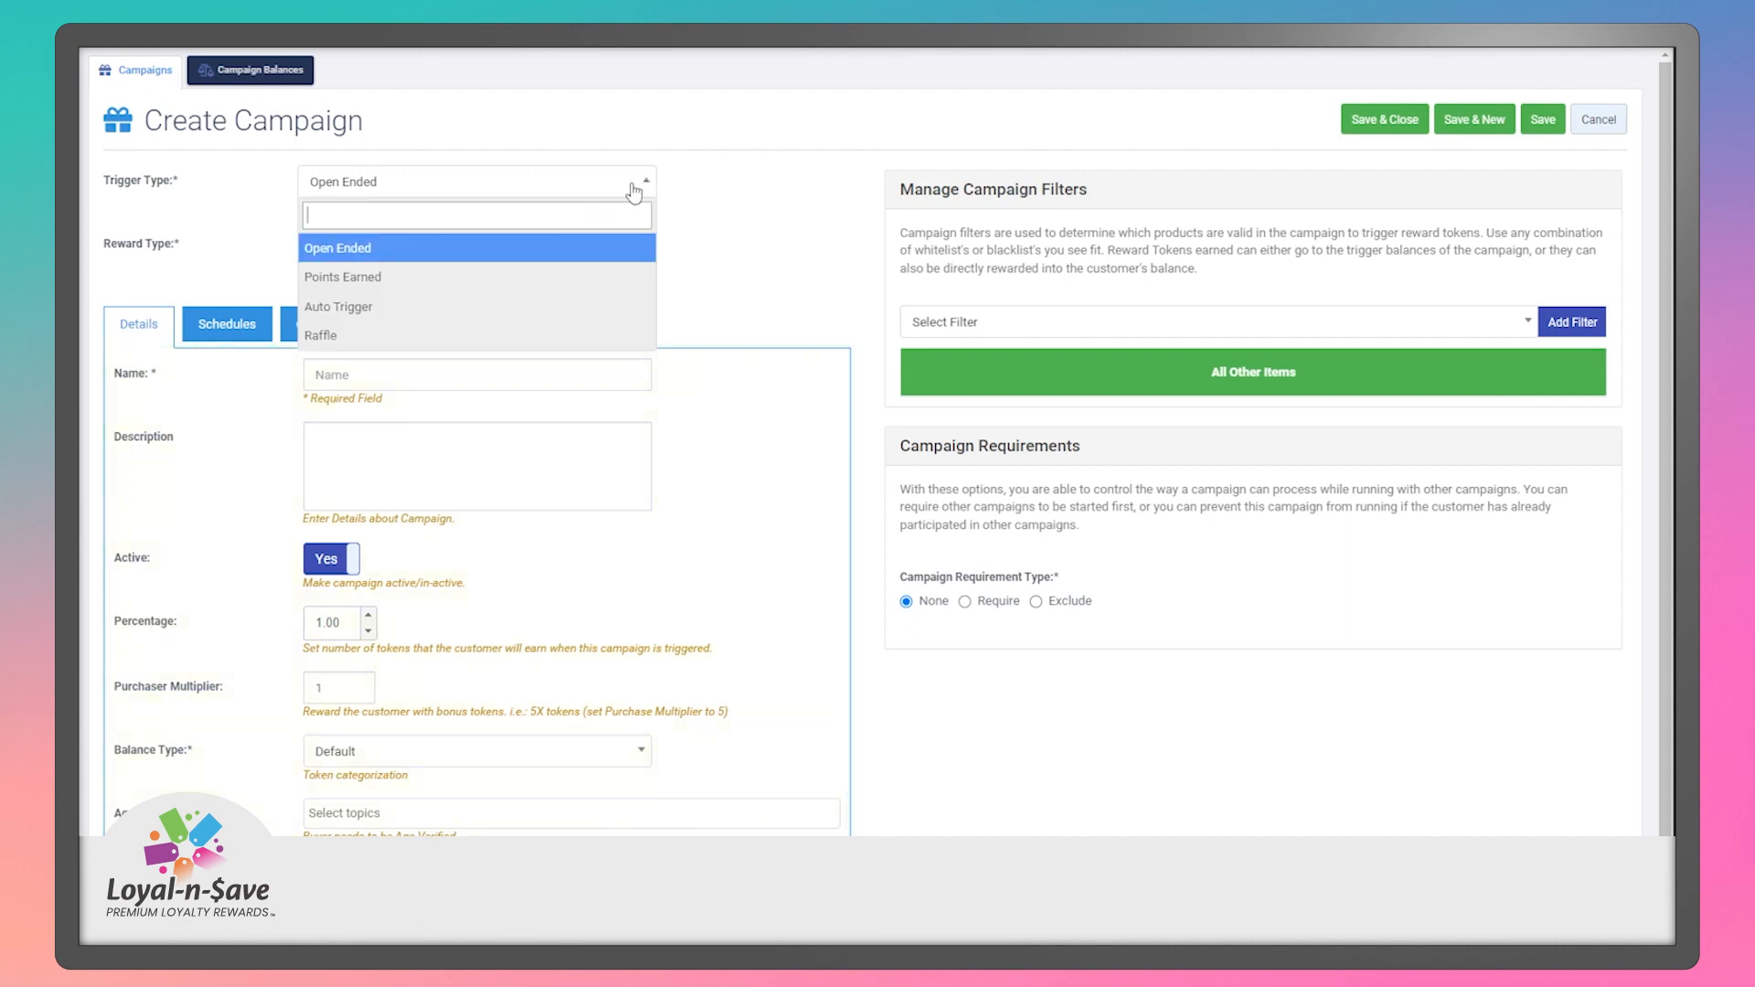
pyautogui.click(590, 249)
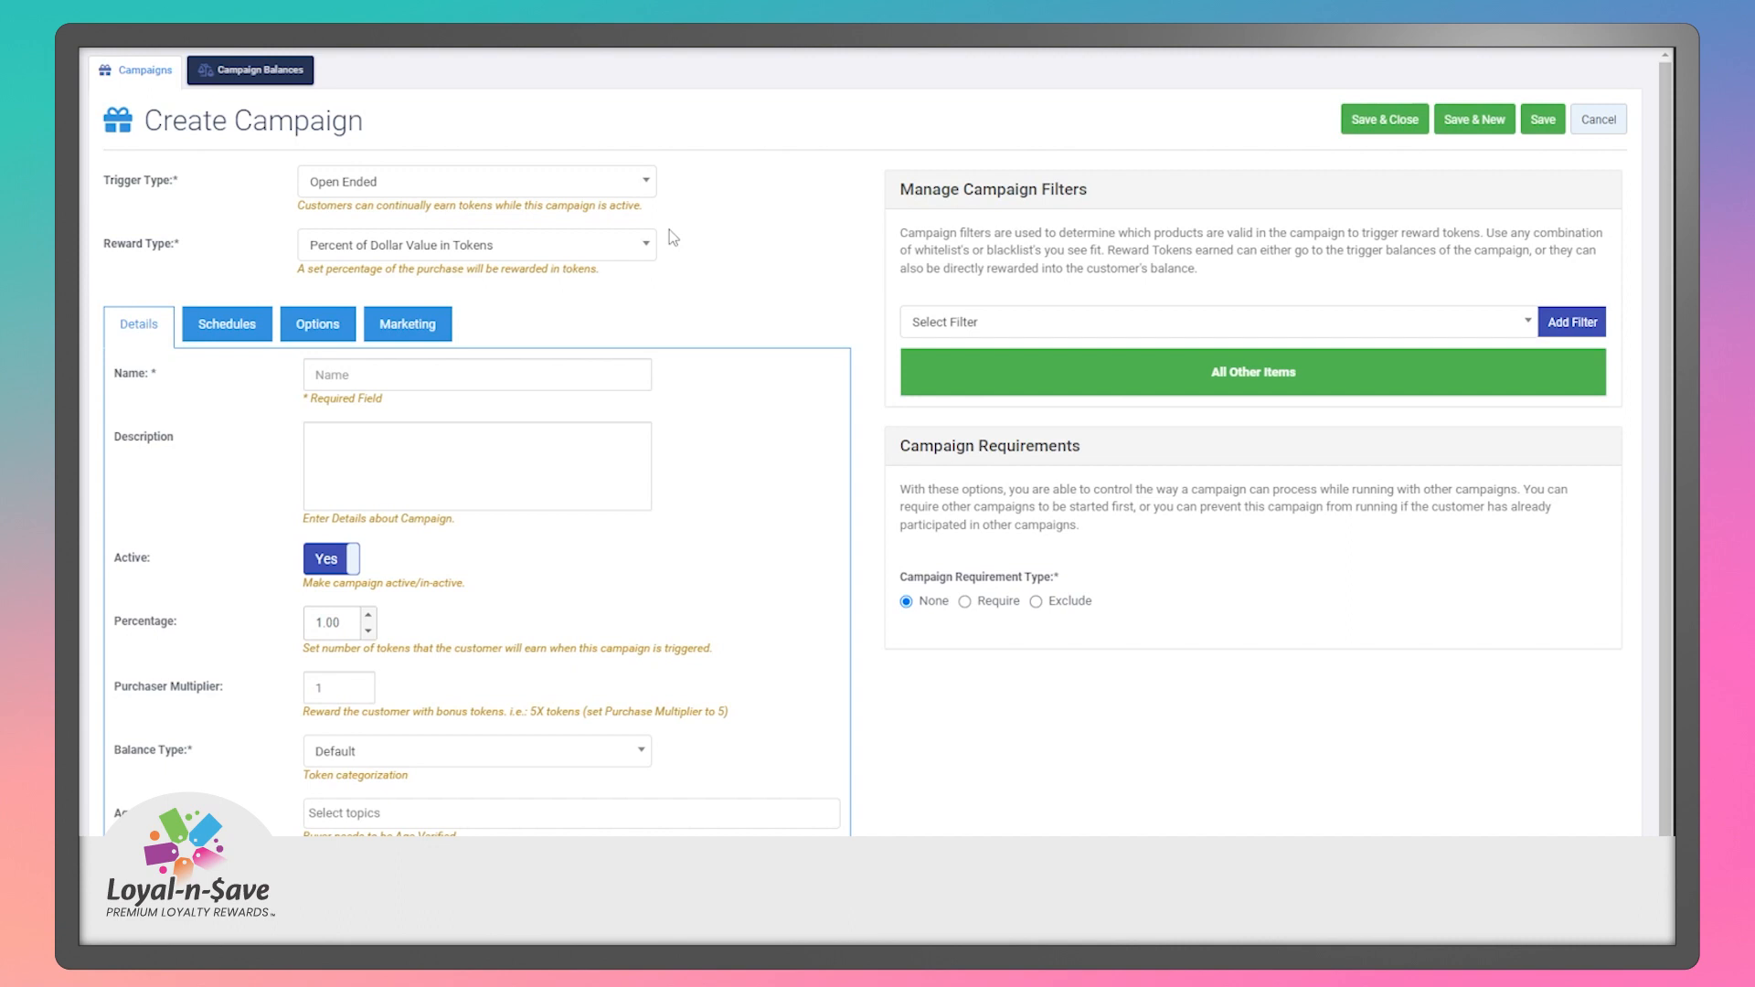
# Try Percent of Dollar Value in Tokens and Static Tokens as the new campaign's reward type.
pyautogui.click(629, 242)
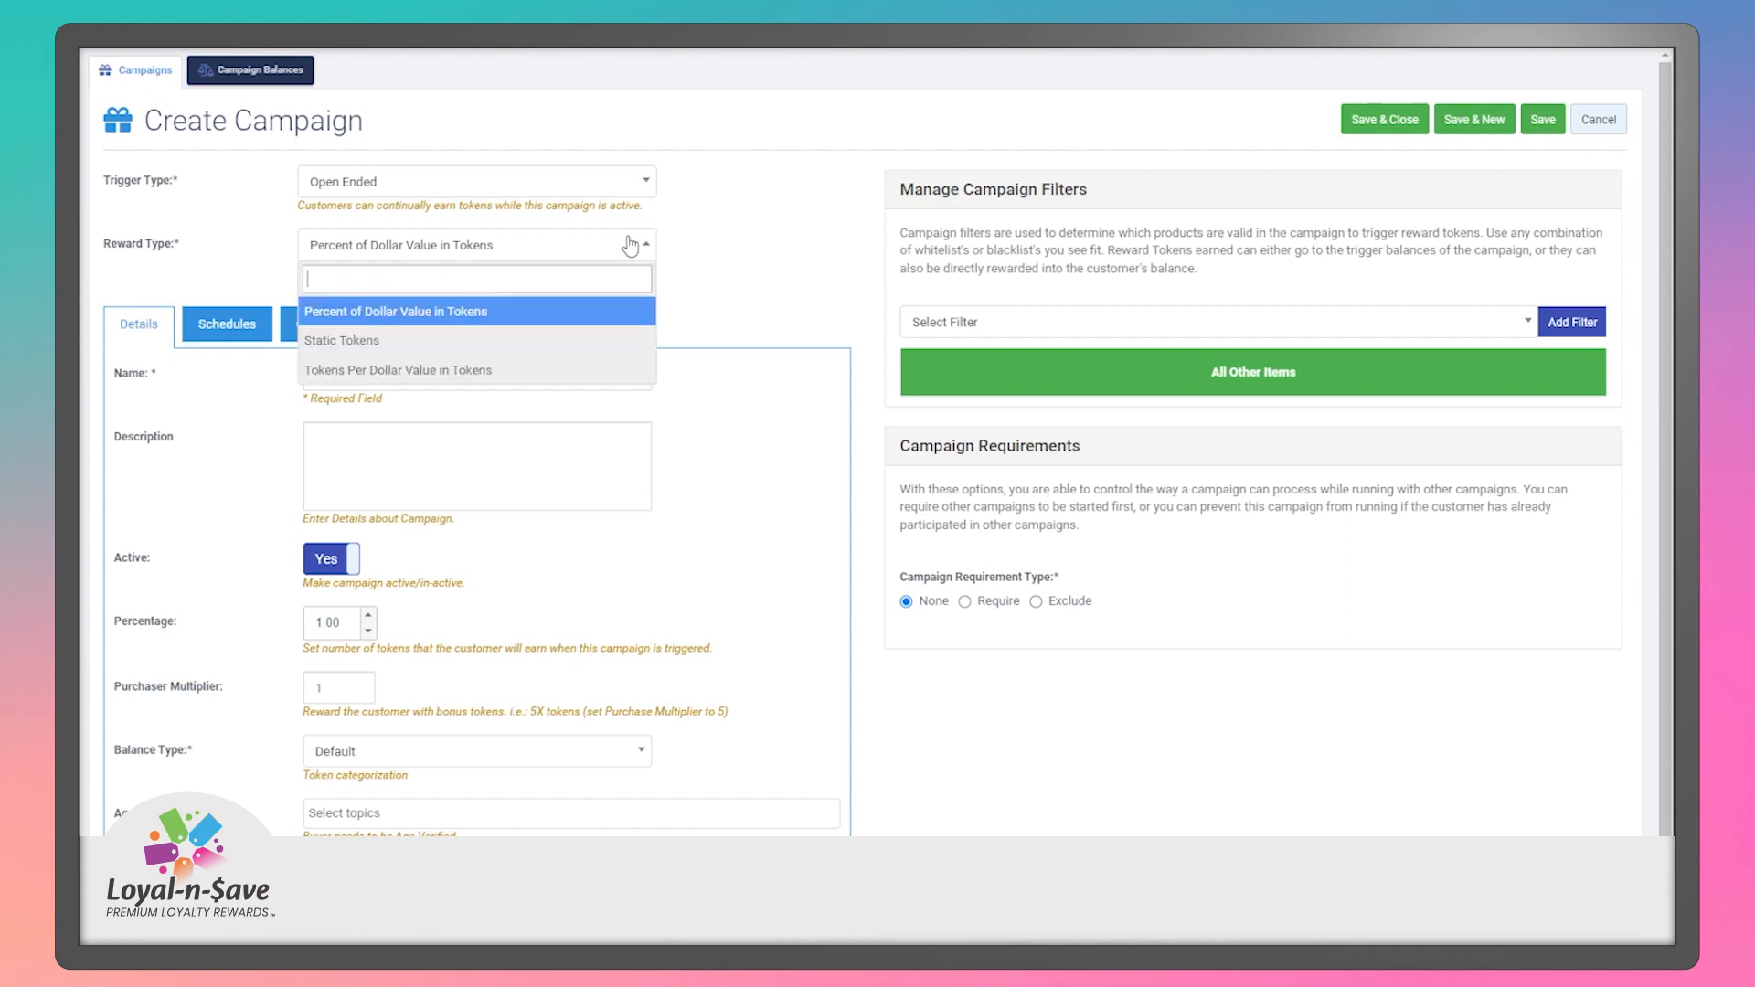
pyautogui.click(569, 312)
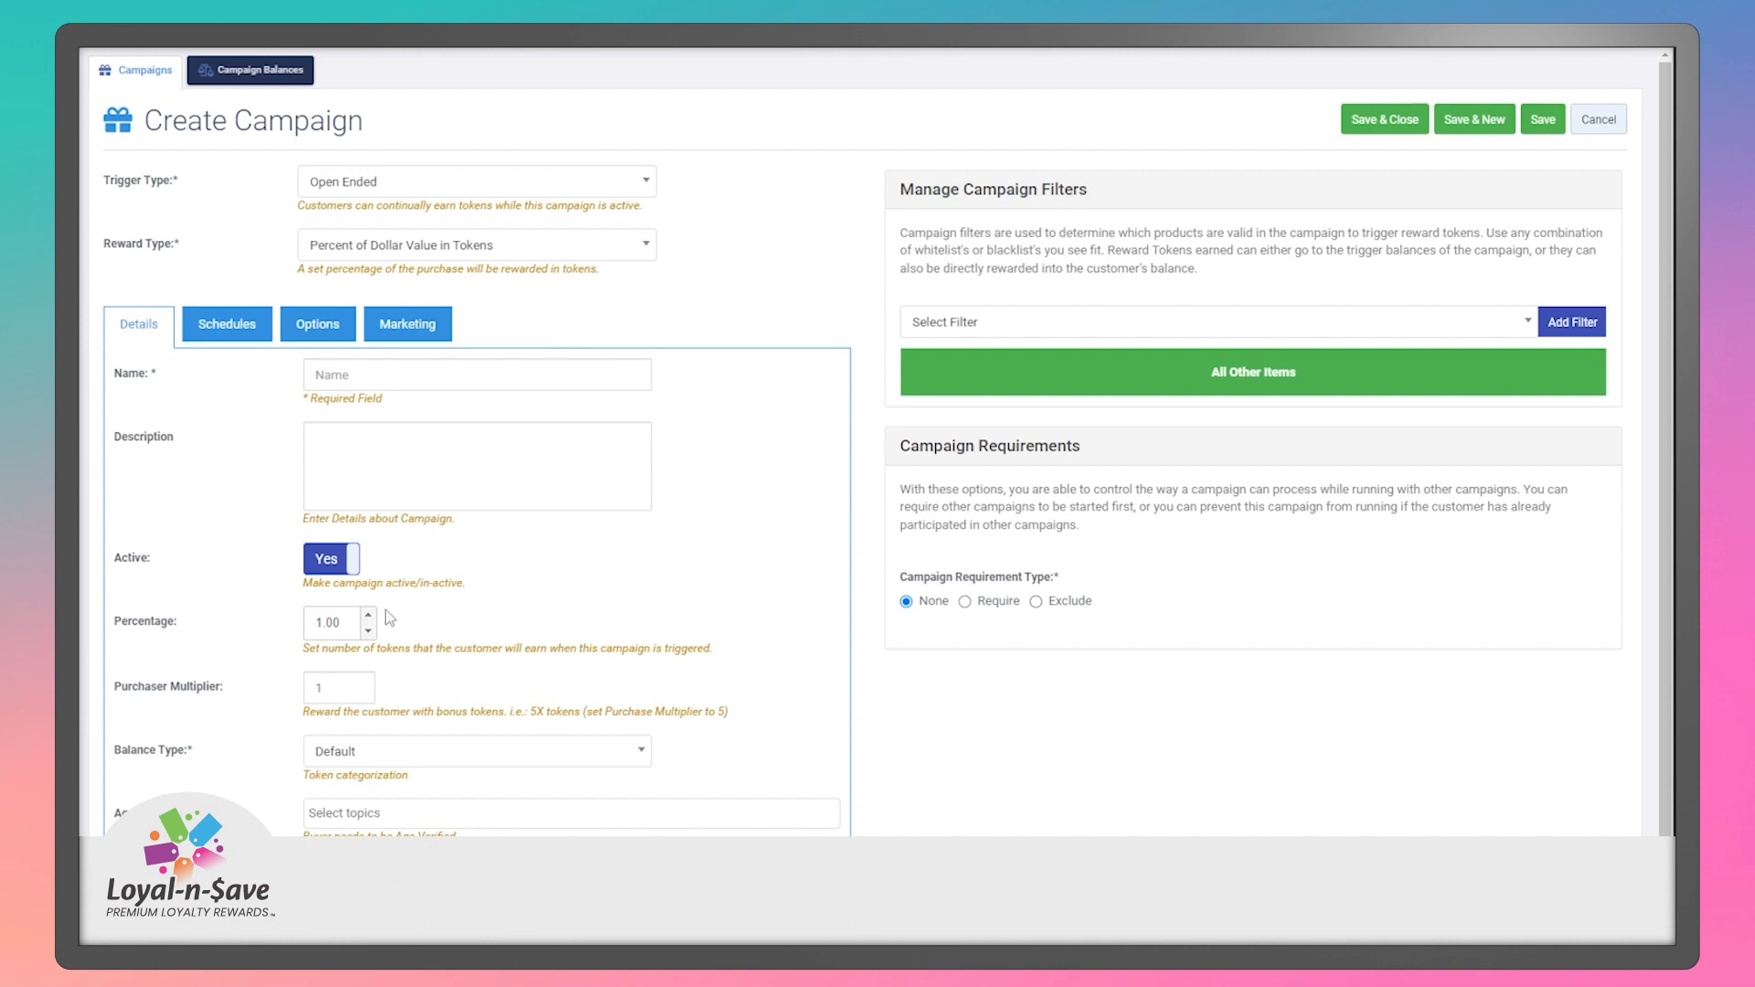
pyautogui.click(567, 258)
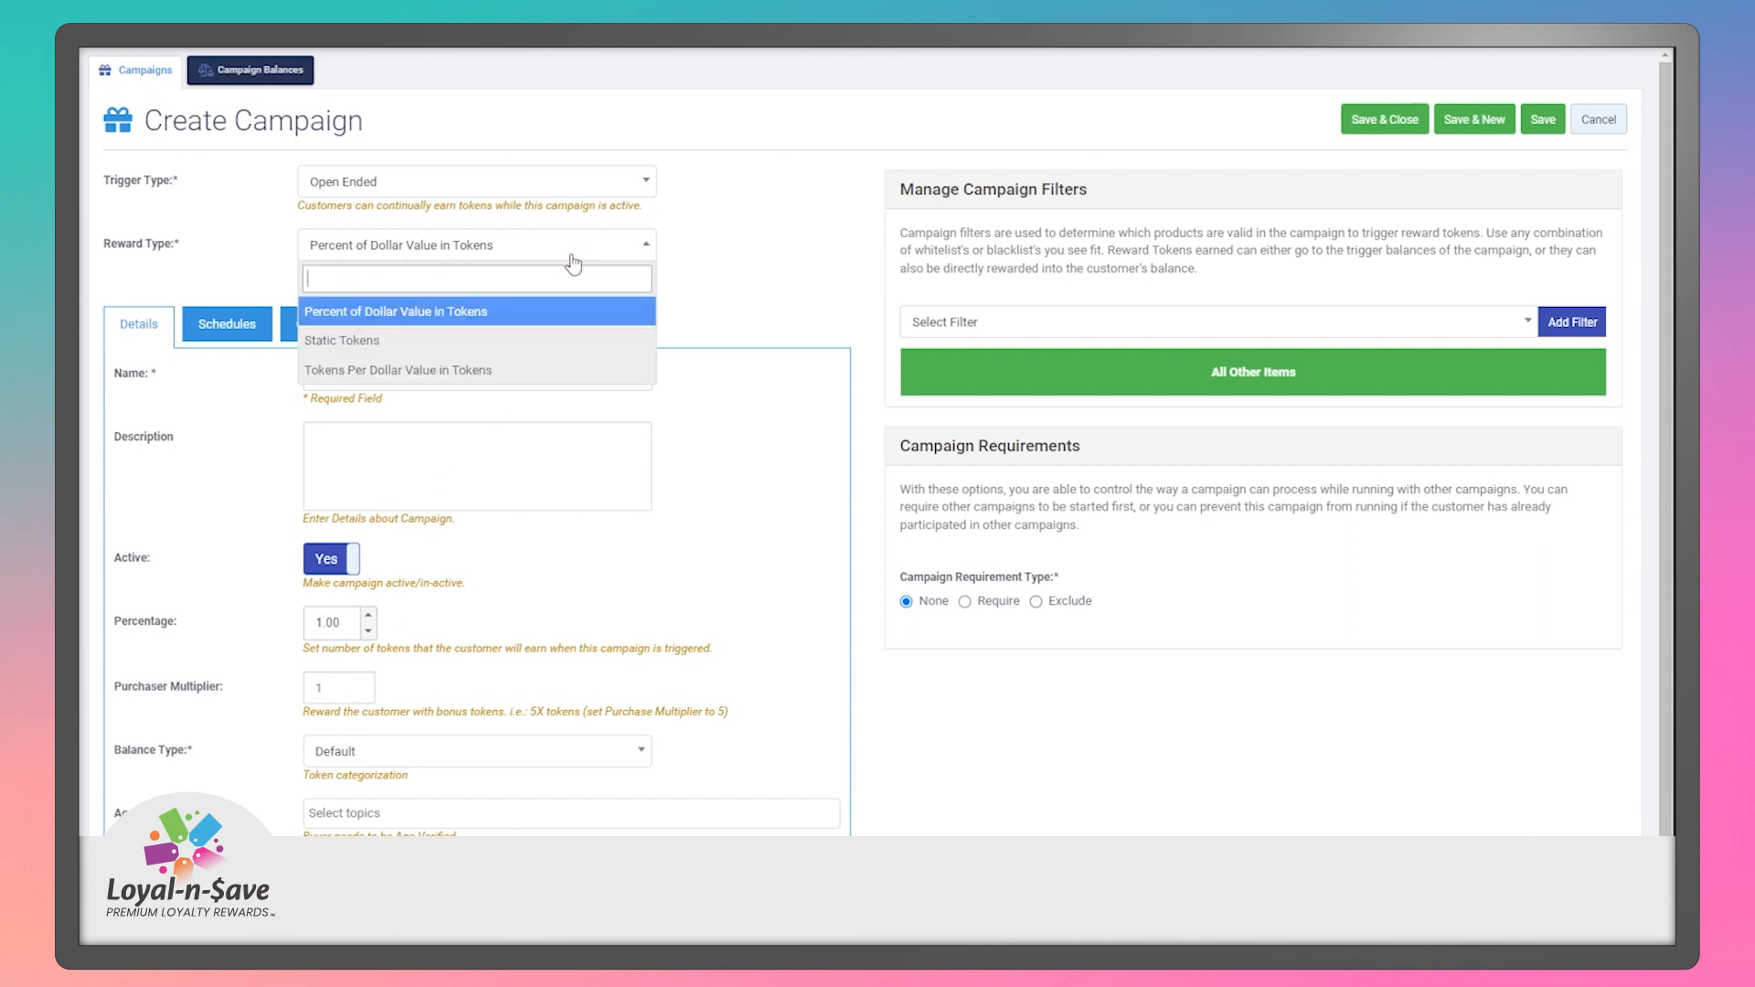
pyautogui.click(537, 340)
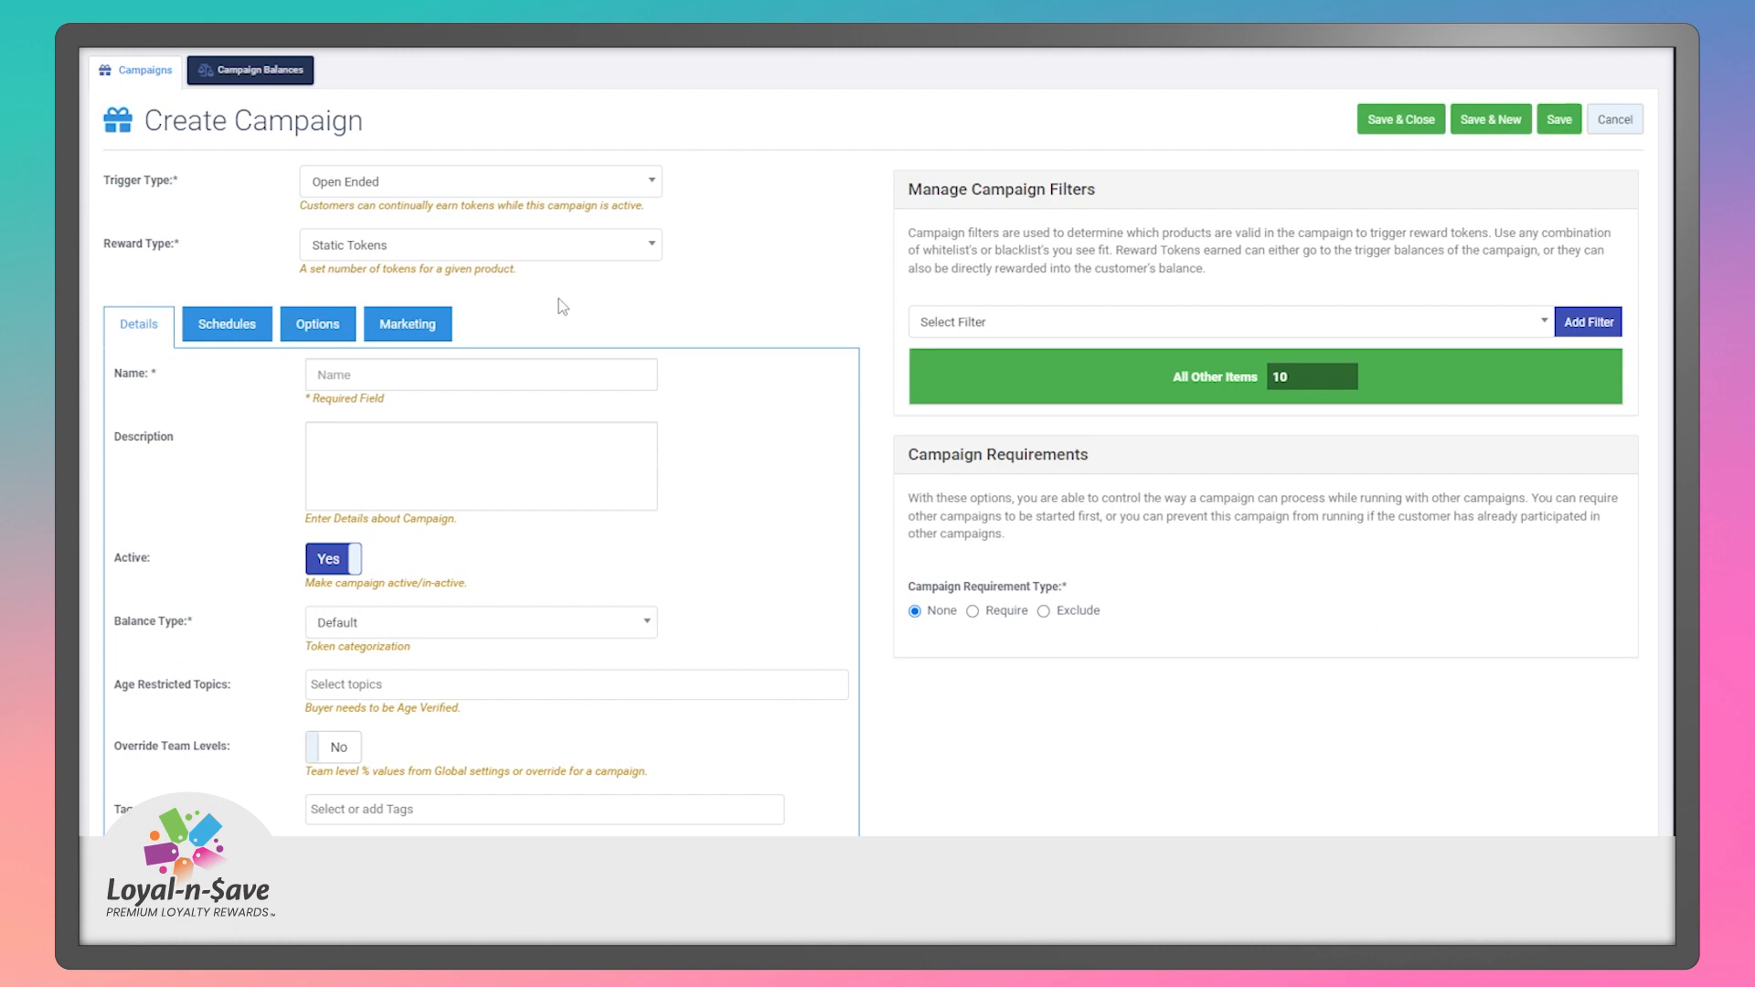
# Set the new campaign's reward type to Tokens Per Dollar Value in Tokens.
pyautogui.click(563, 248)
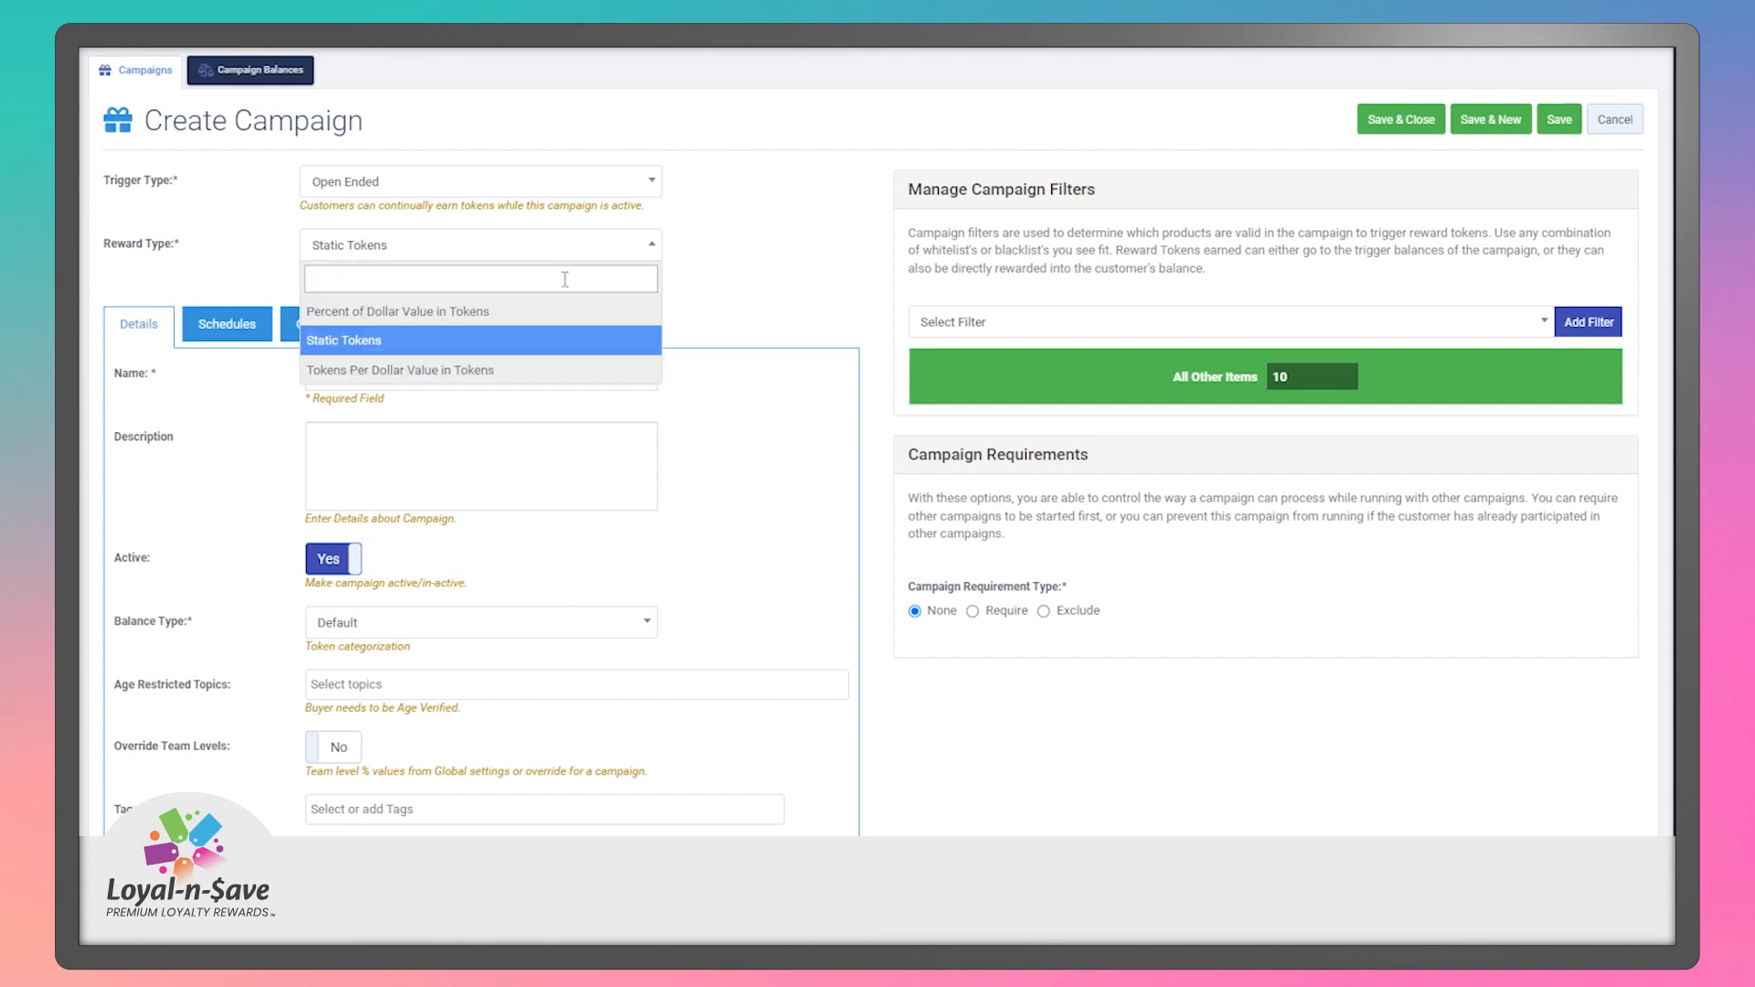
pyautogui.click(550, 371)
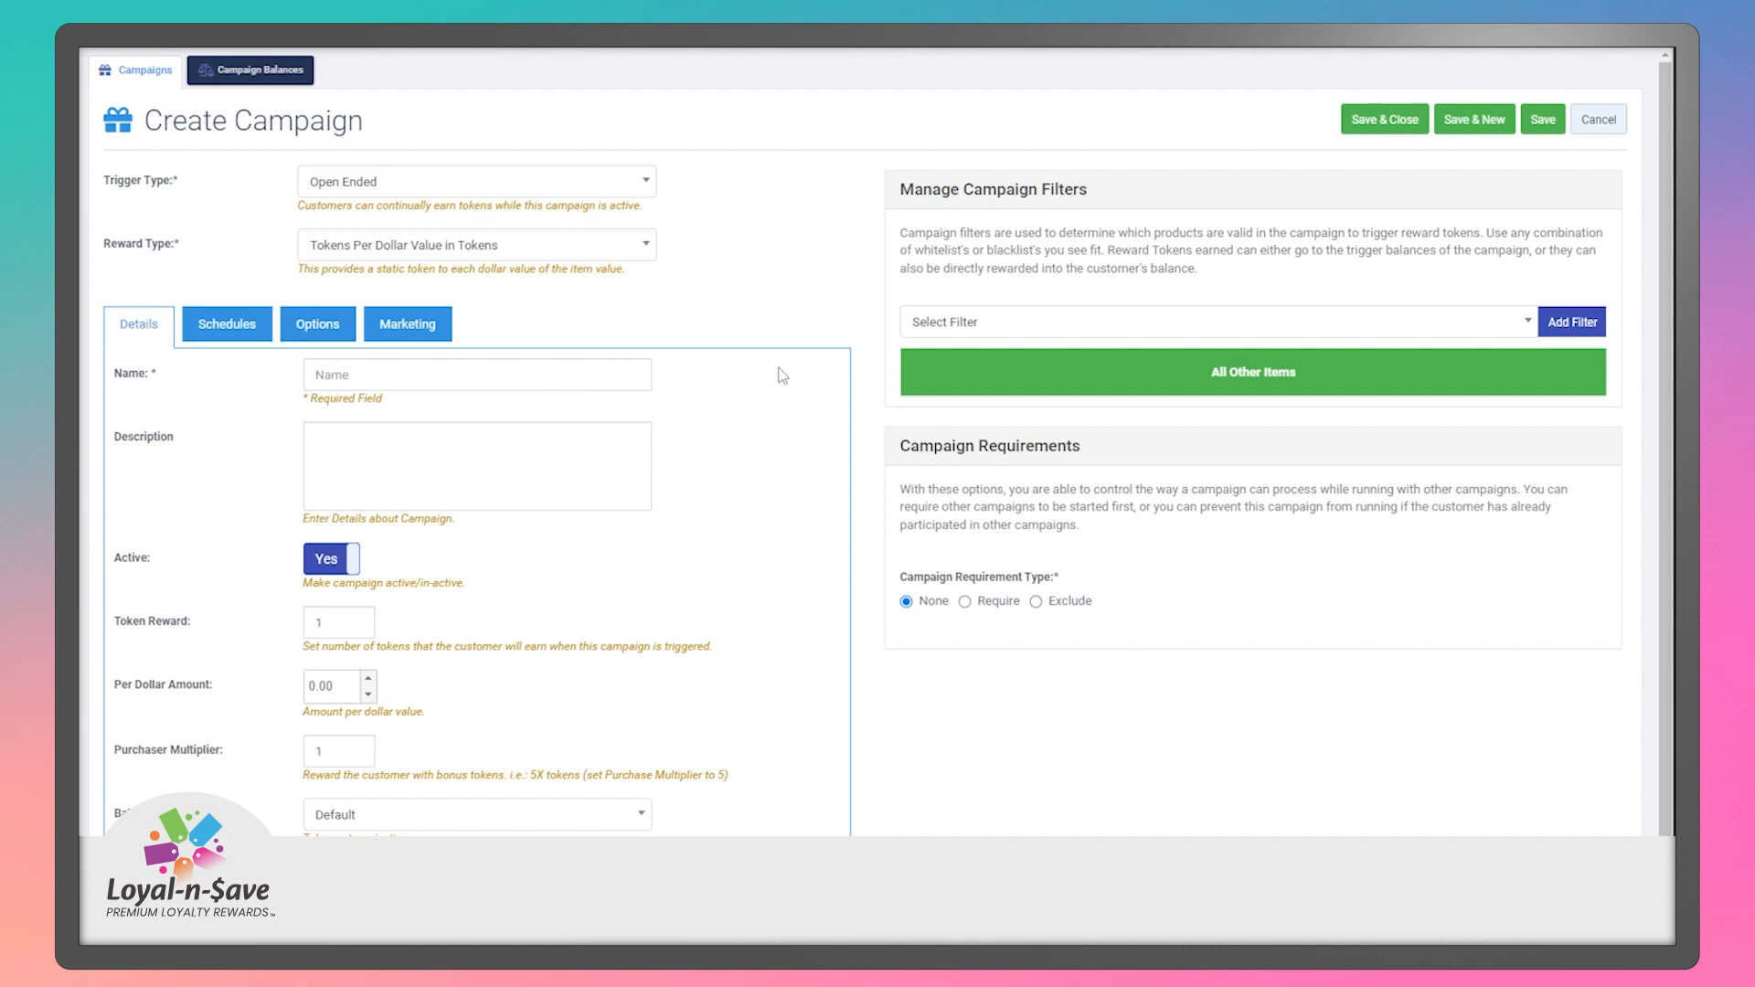
# Examine the Token Reward and Per Dollar Amount settings of the Tokens Per Dollar Value in Tokens reward.
pyautogui.scroll(-1, 786, 367)
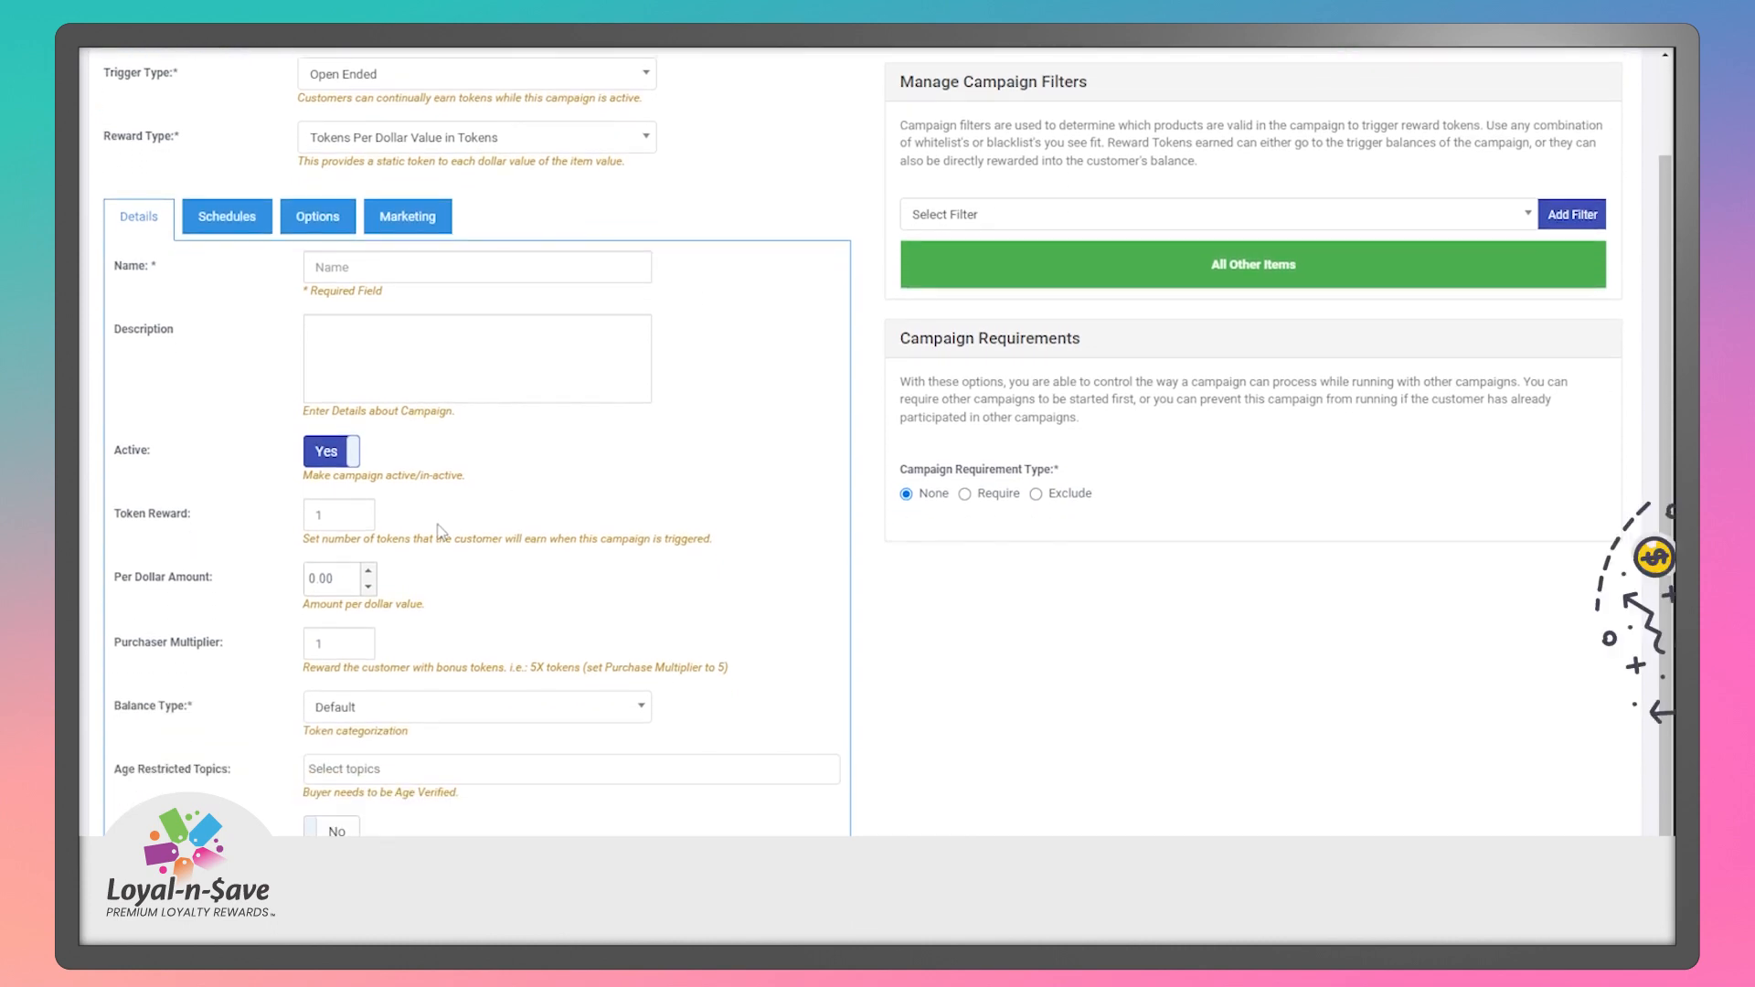
pyautogui.moveTo(115, 516); pyautogui.dragTo(227, 519)
pyautogui.moveTo(115, 577); pyautogui.dragTo(243, 584)
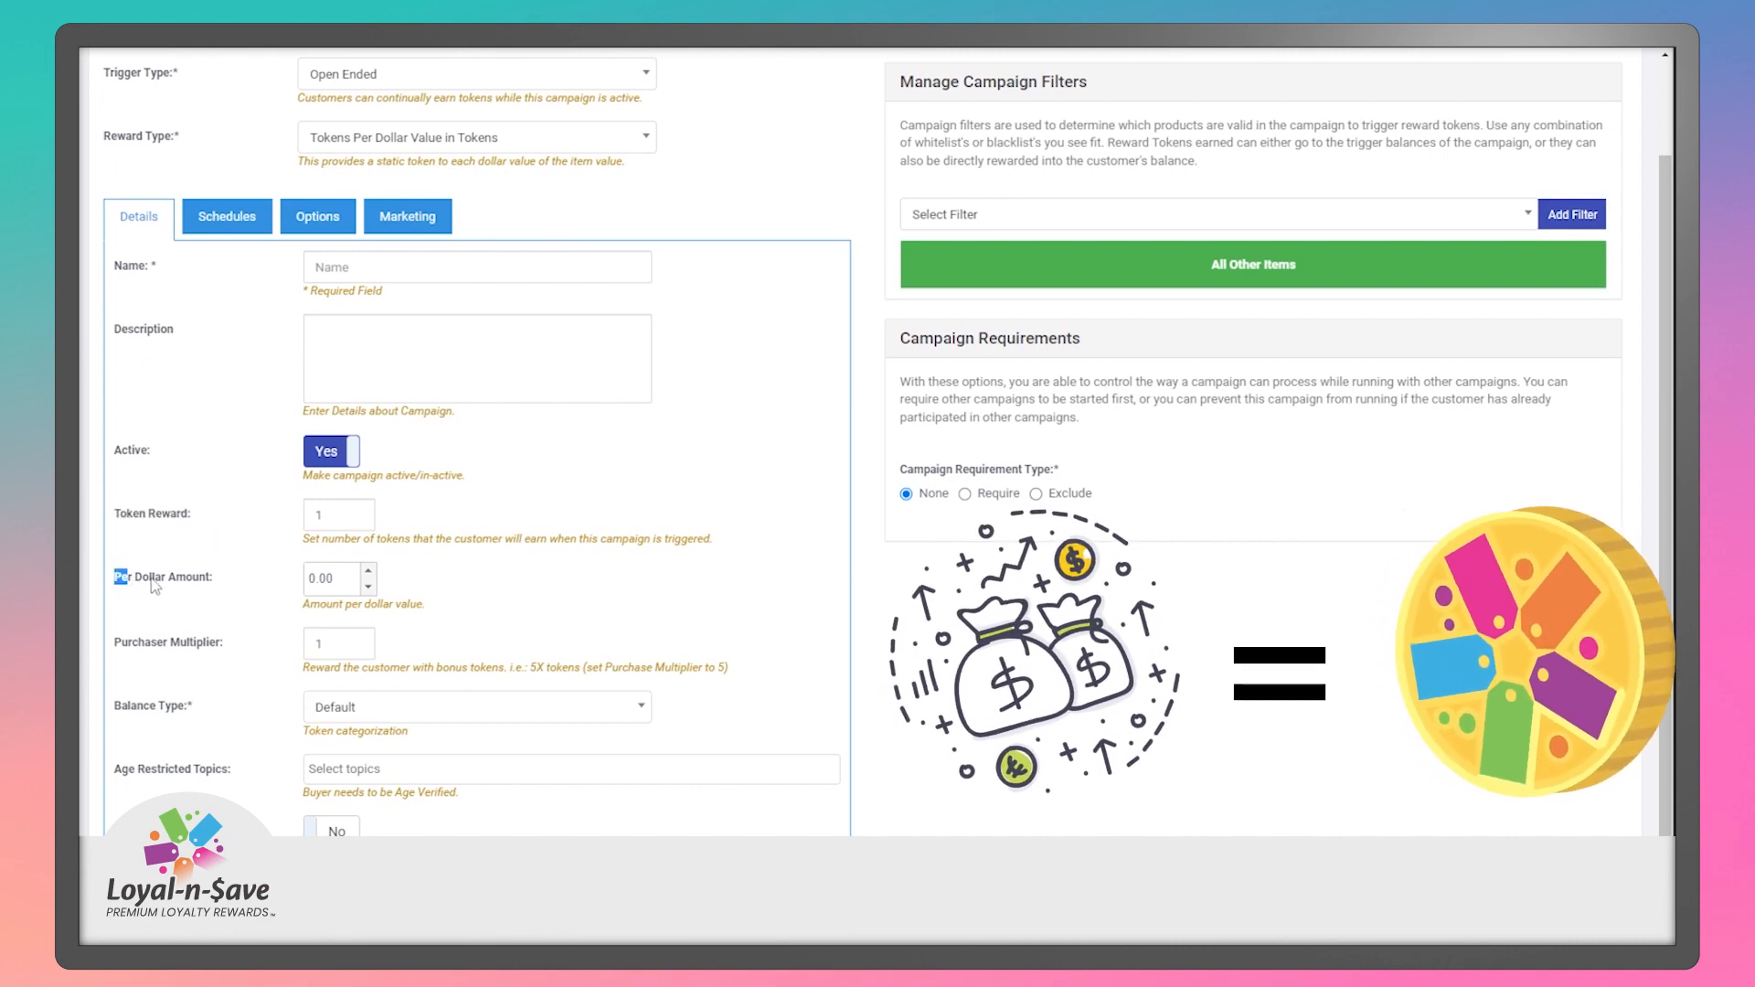
pyautogui.click(243, 583)
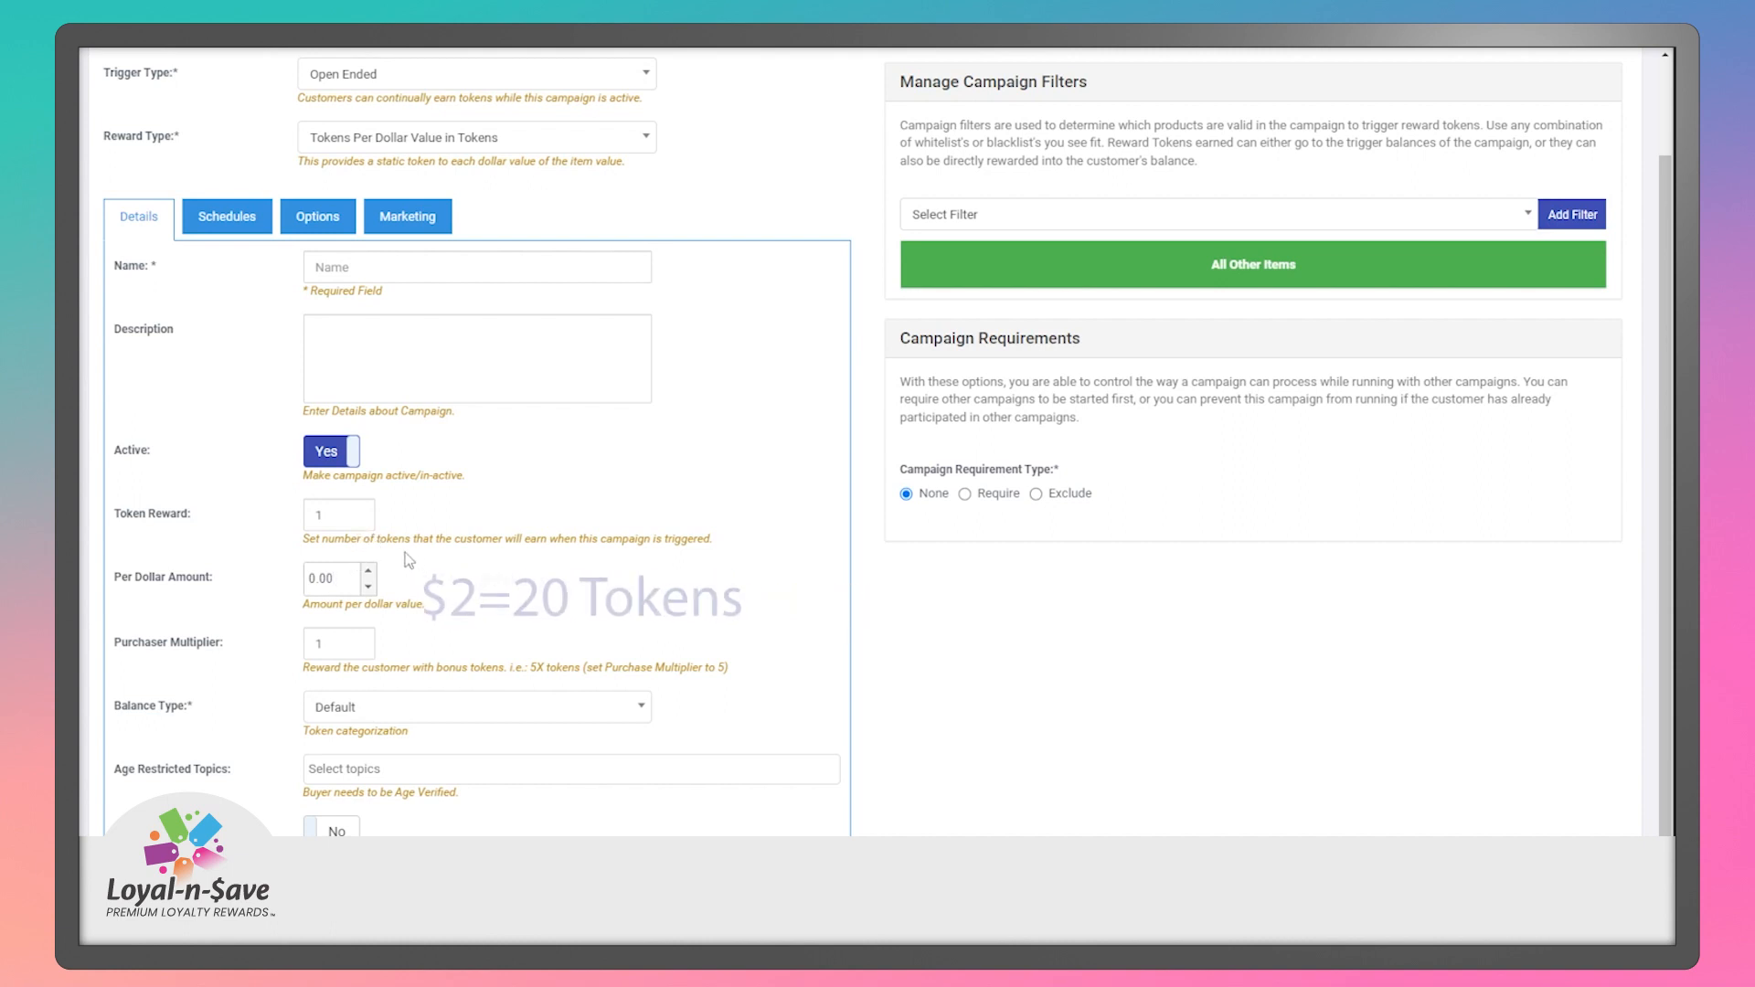
pyautogui.doubleClick(344, 582)
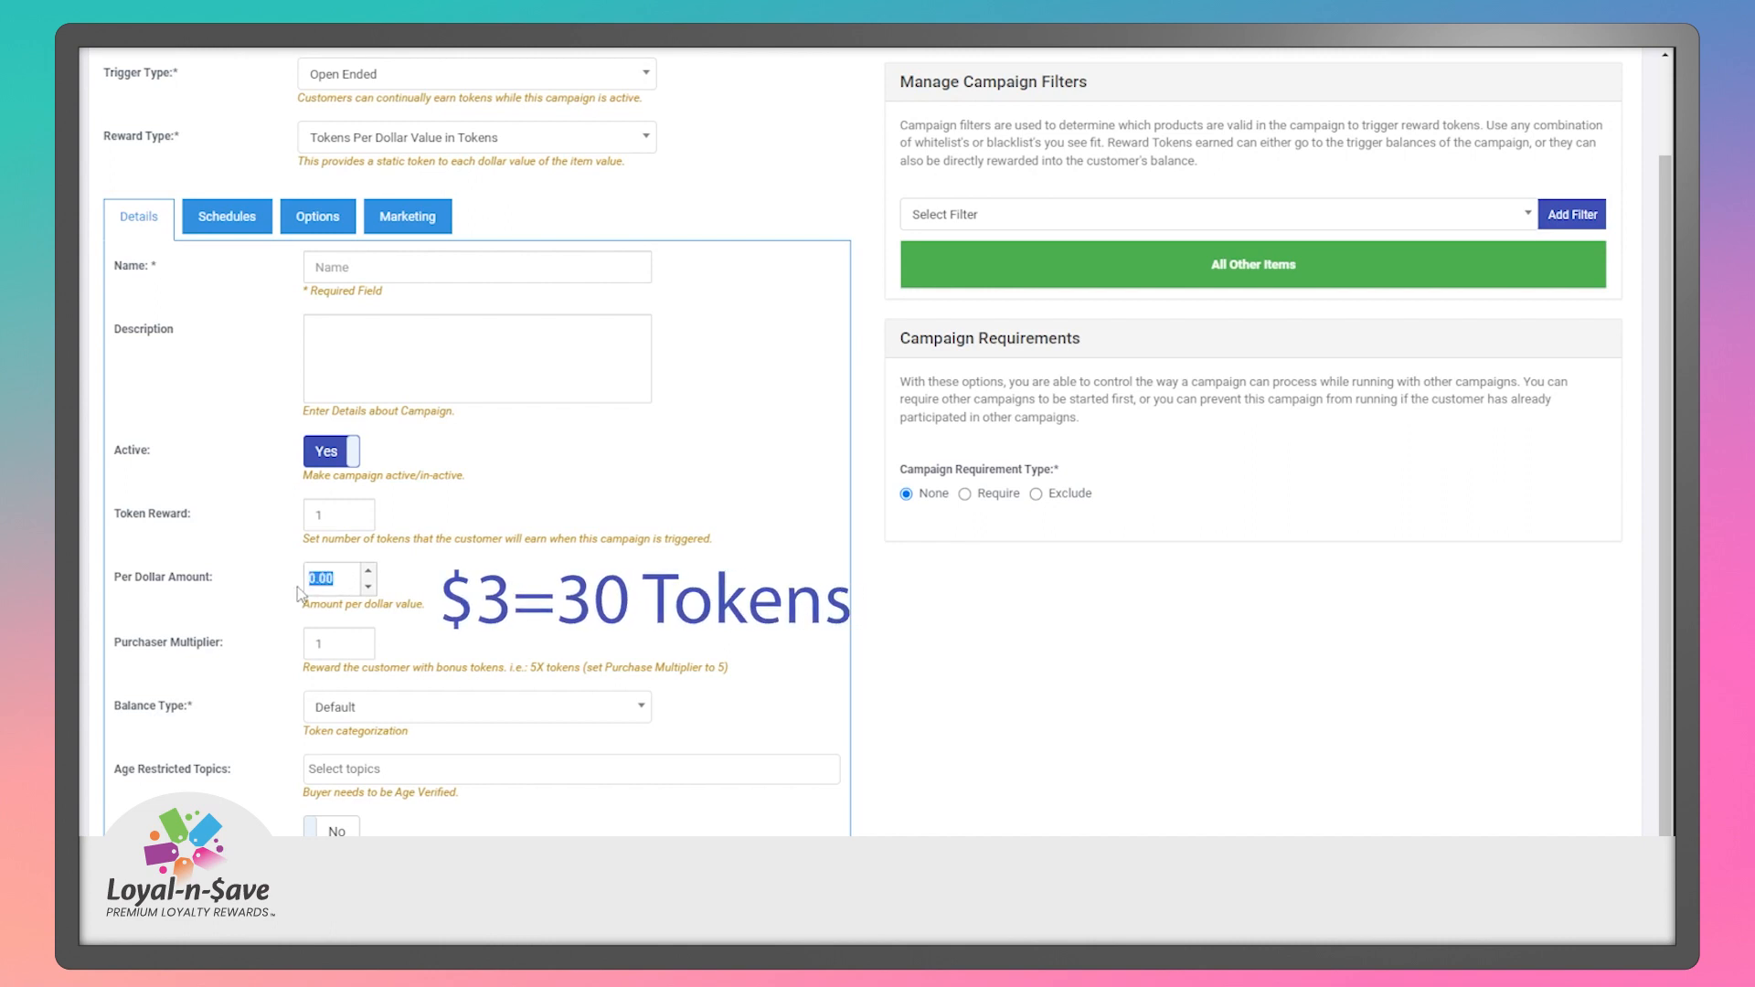
pyautogui.write('10.00')
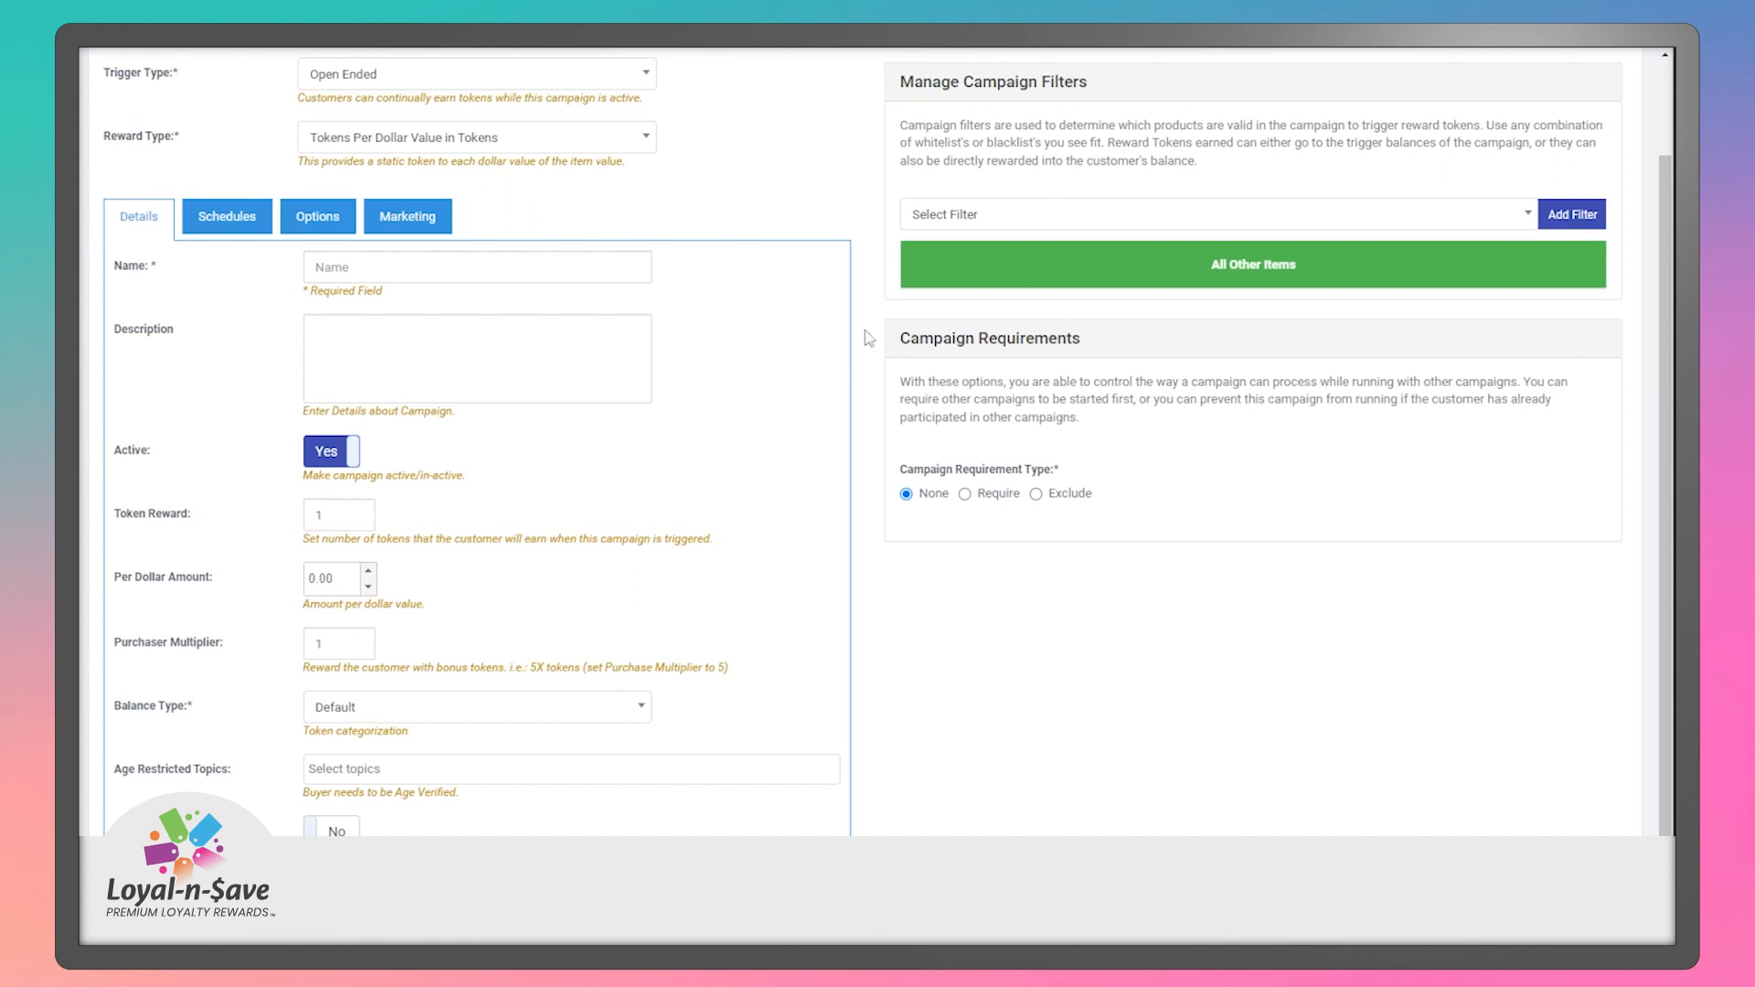
# Change the new campaign's trigger type to Points Earned.
pyautogui.scroll(2, 722, 306)
pyautogui.click(618, 181)
pyautogui.click(631, 275)
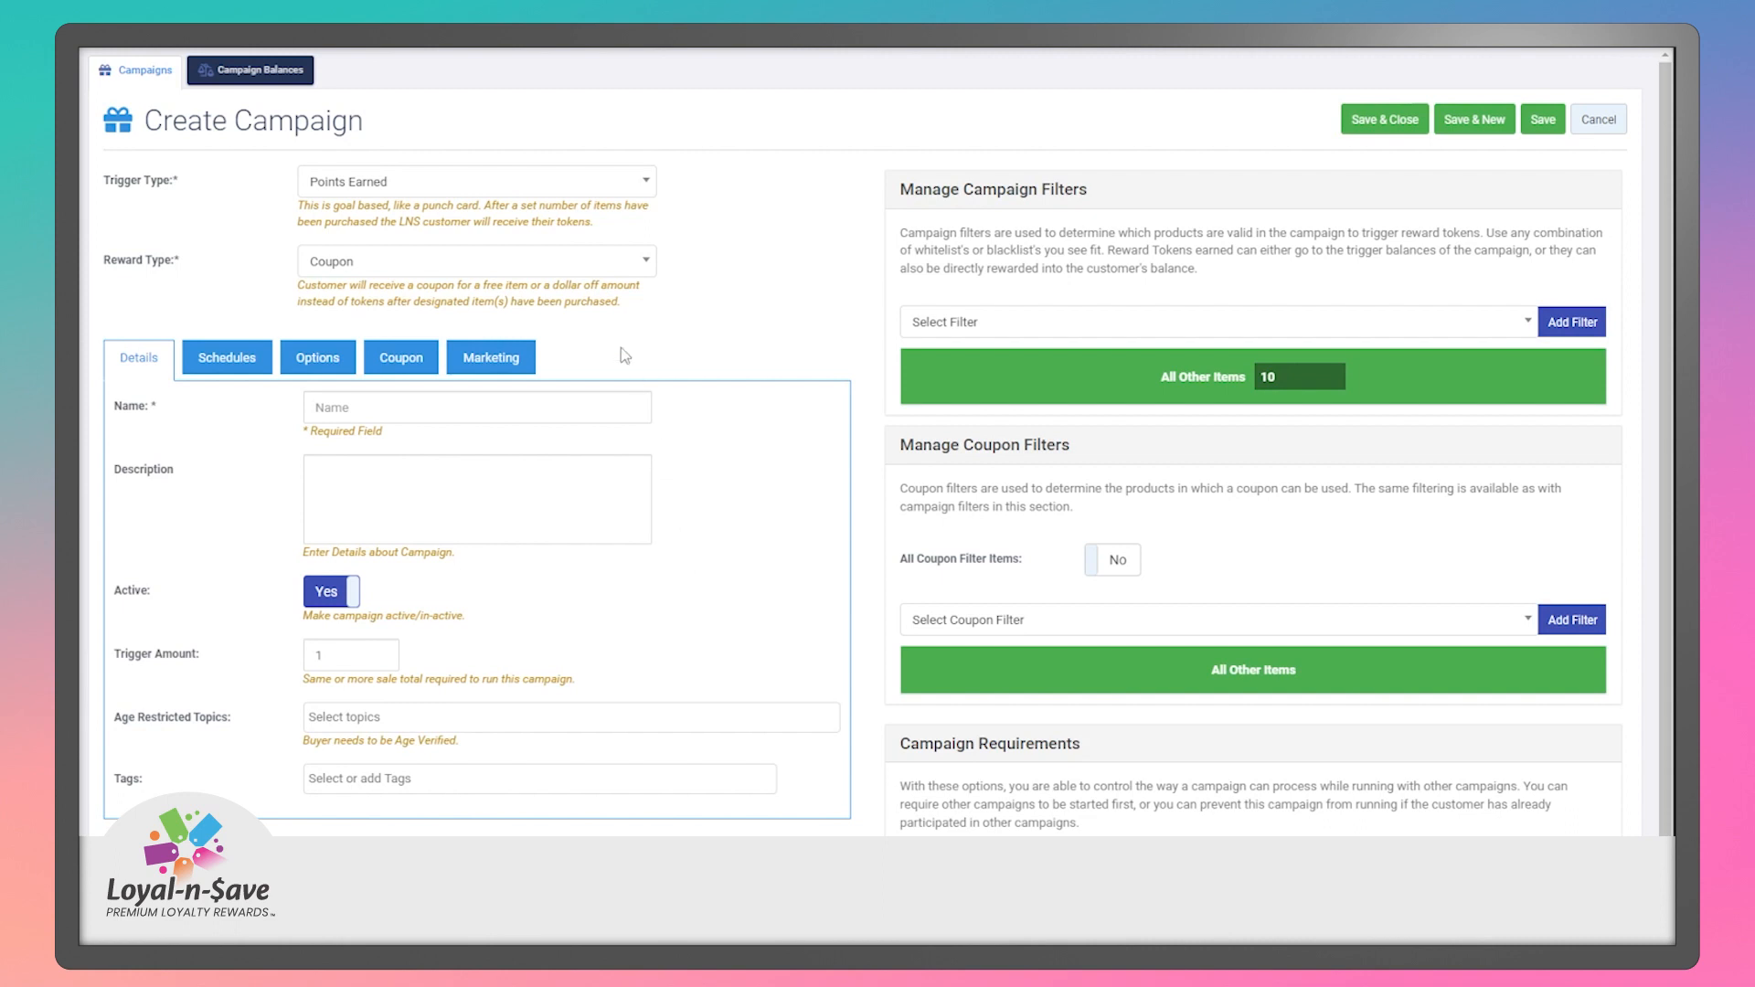
# Try Static Tokens and Tokens Per Dollar Value - Coupon as the Points Earned campaign's reward type.
pyautogui.click(589, 262)
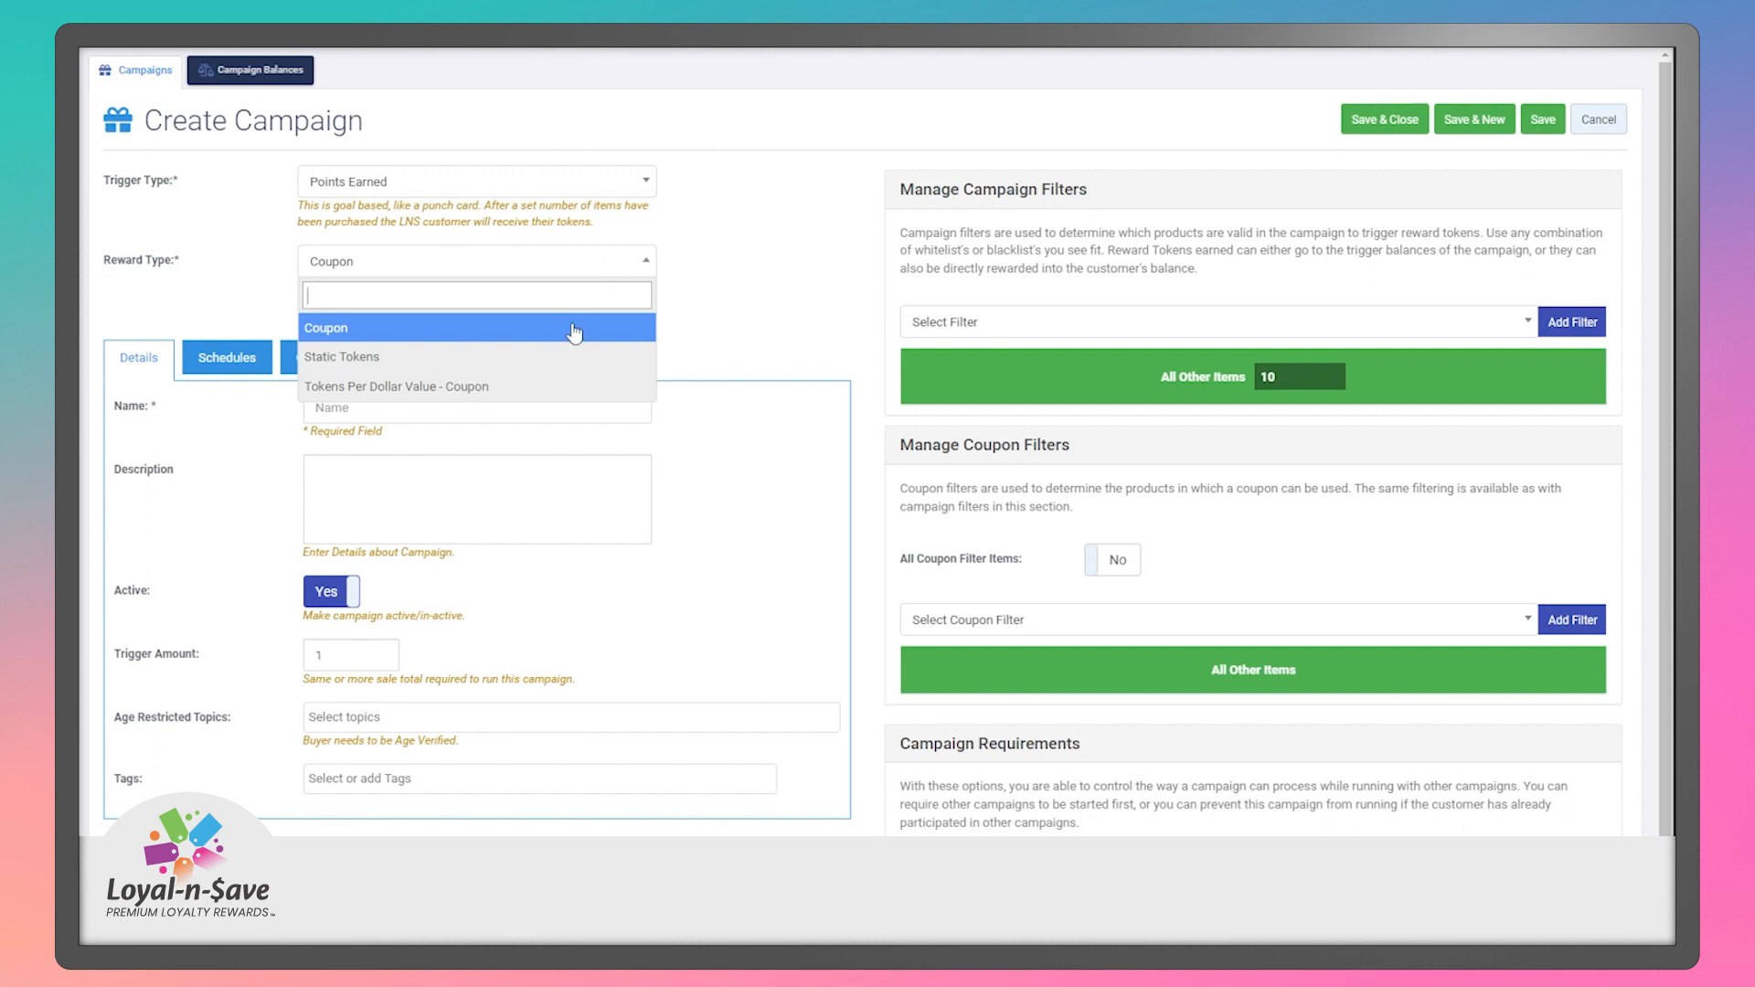
pyautogui.click(567, 366)
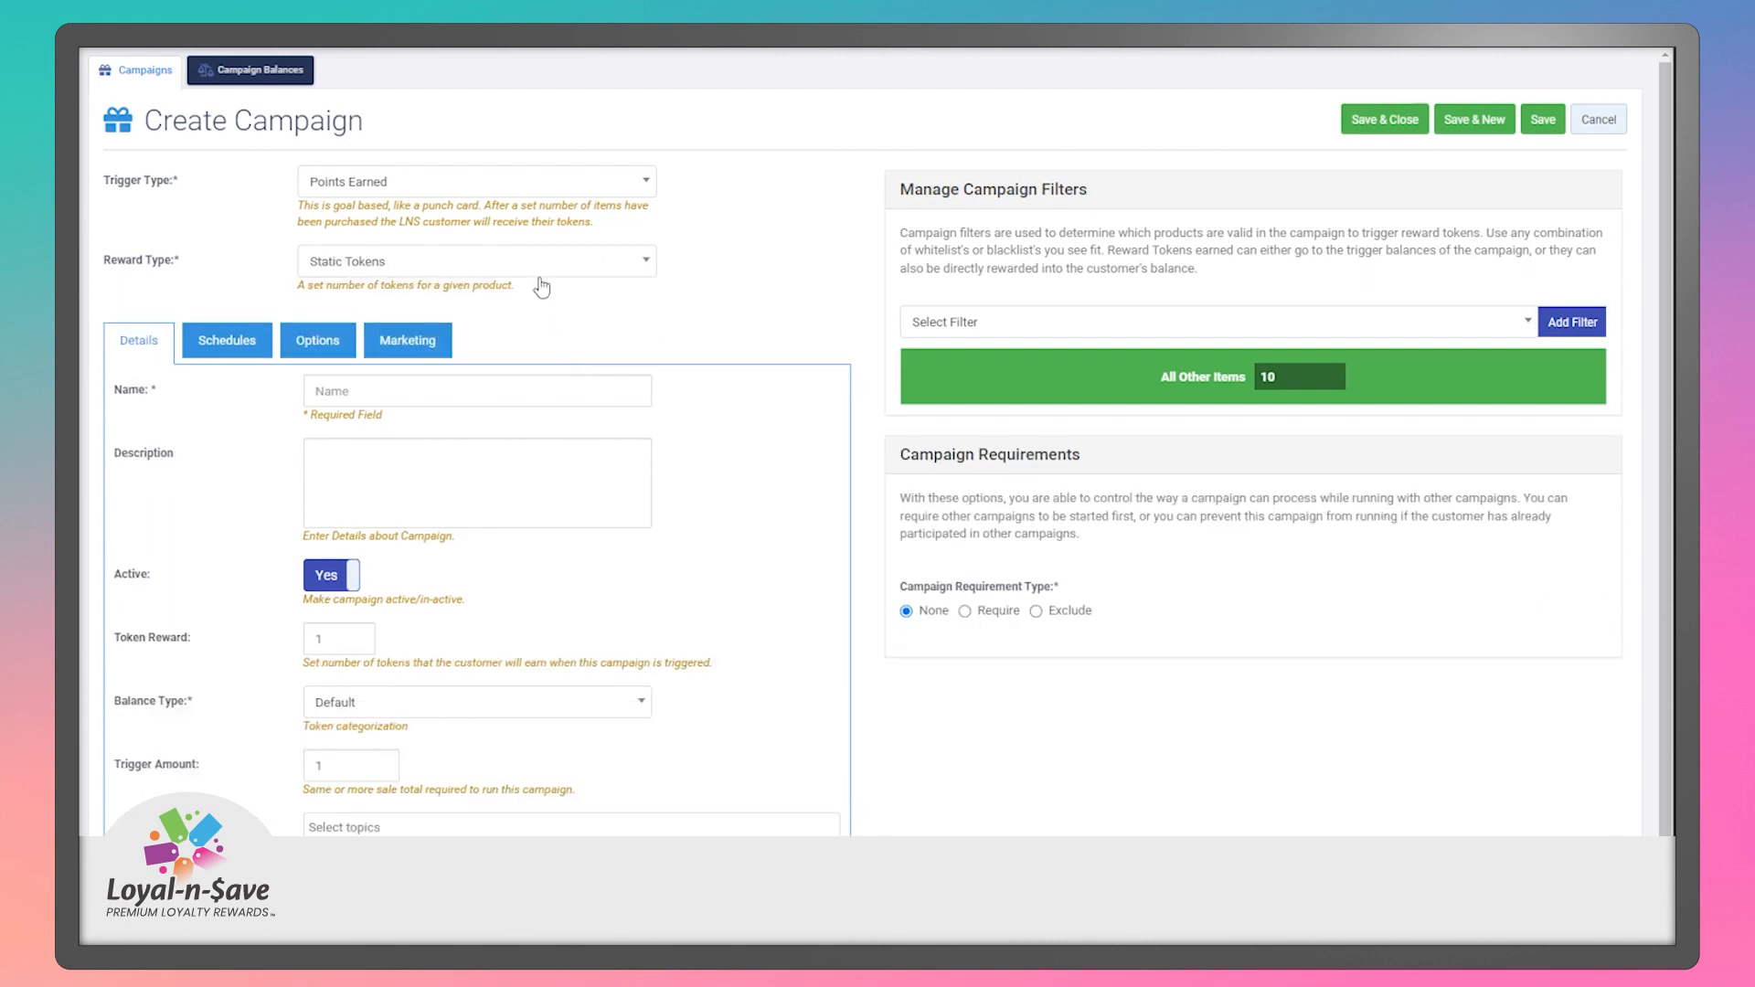
pyautogui.click(538, 265)
pyautogui.click(543, 386)
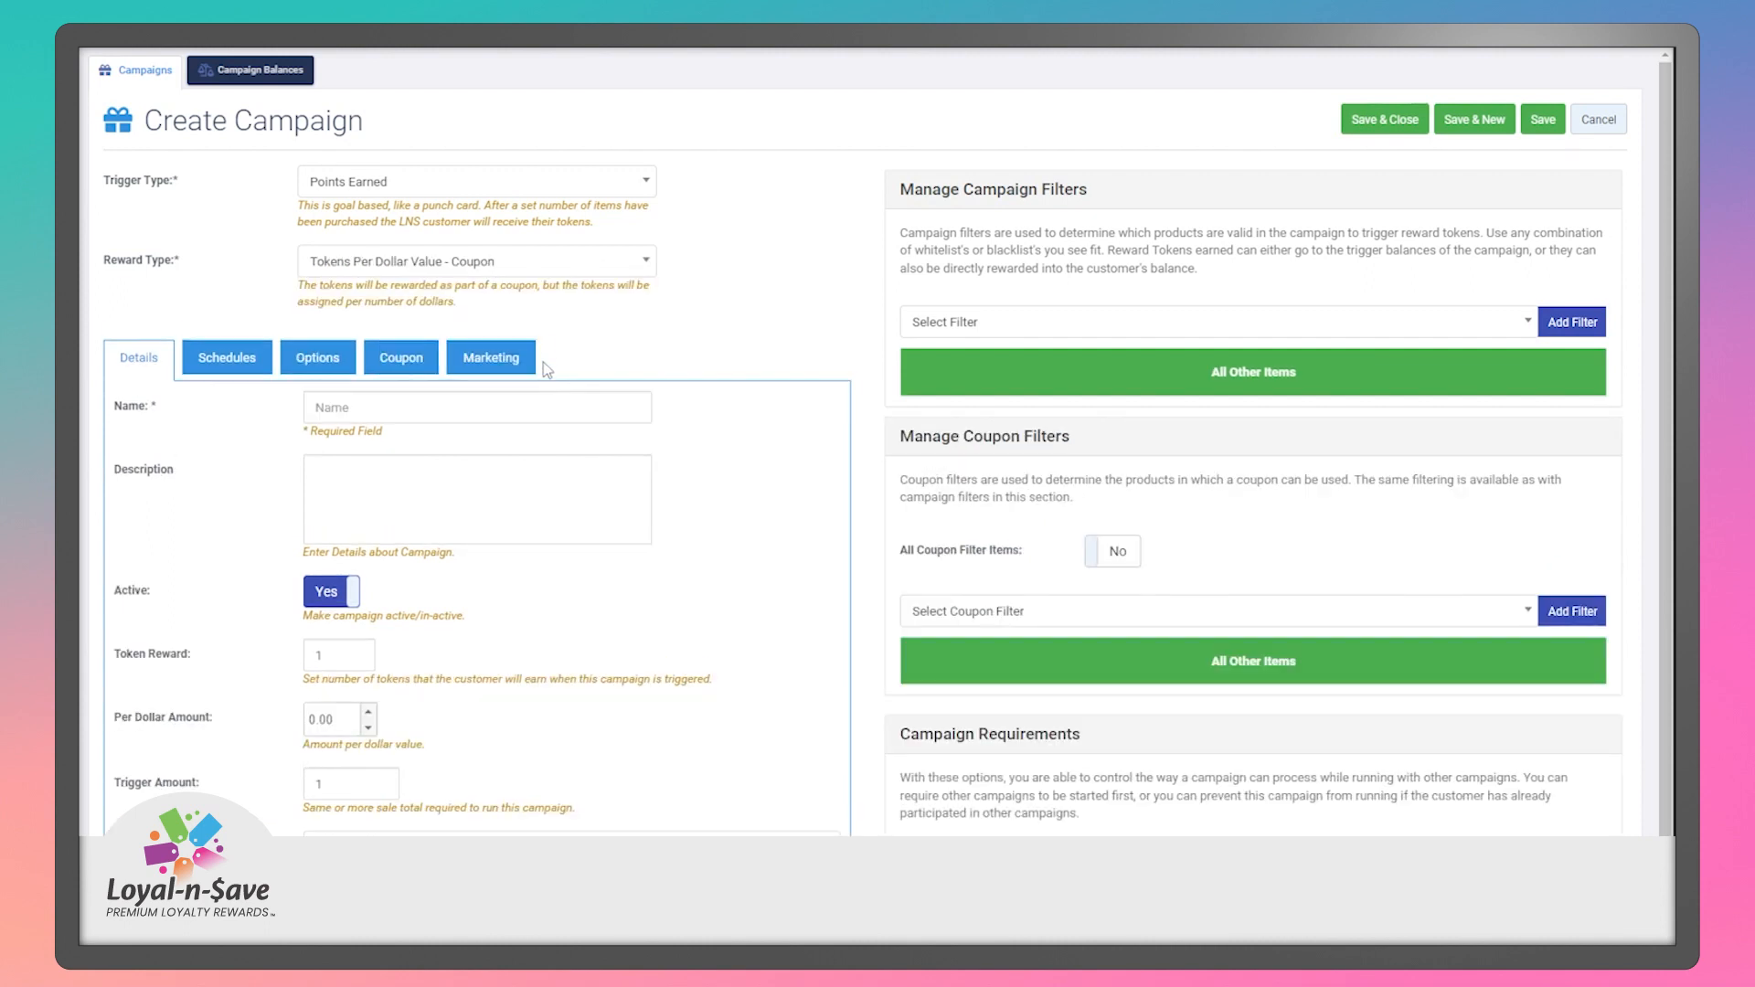
# Set the Points Earned campaign's reward type to Coupon and open its coupon settings.
pyautogui.click(546, 274)
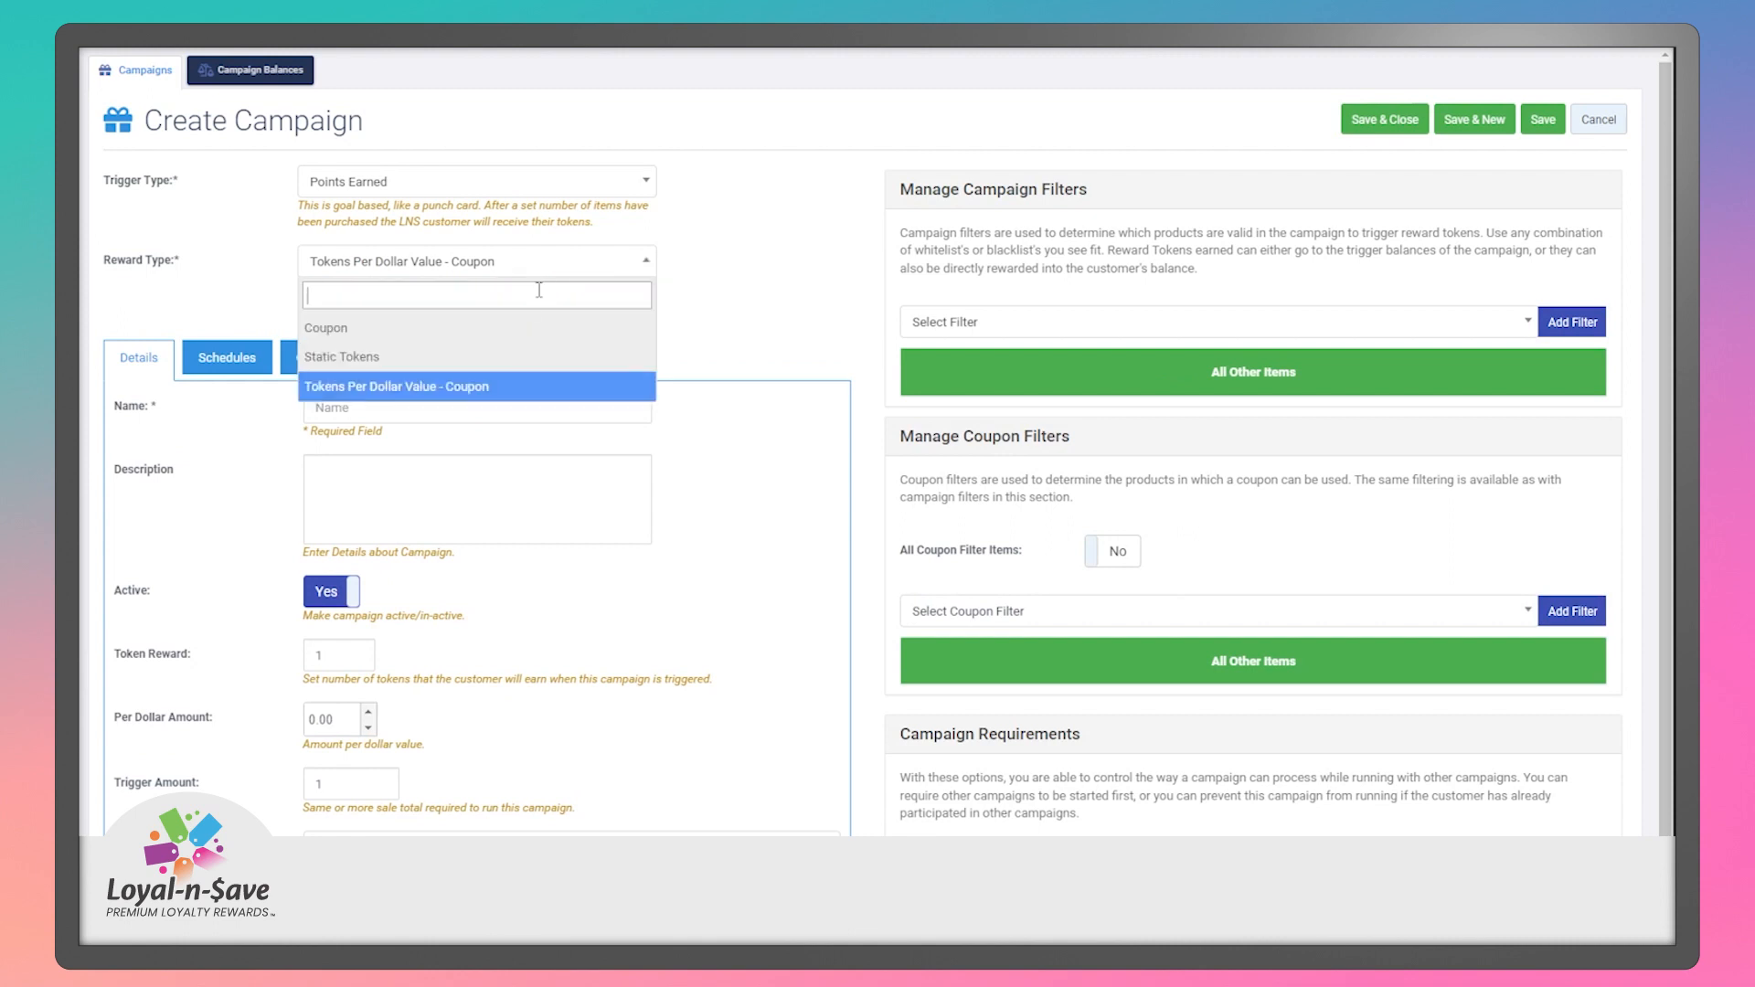
pyautogui.click(530, 327)
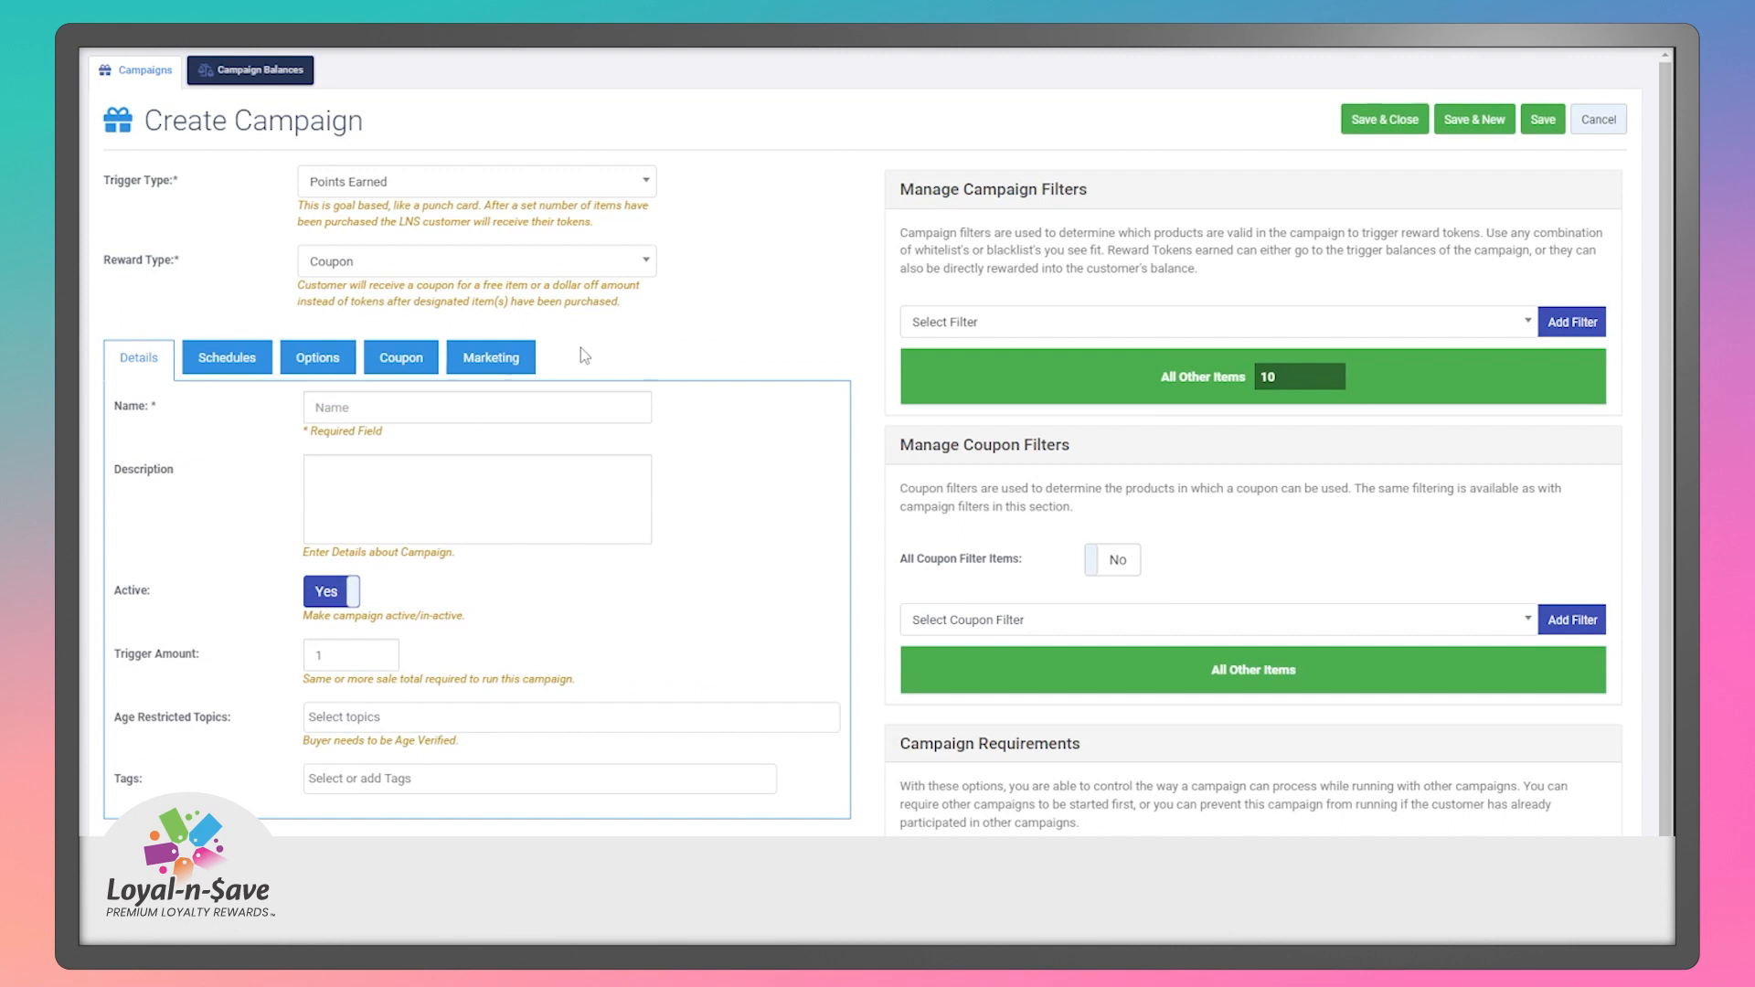
pyautogui.click(402, 361)
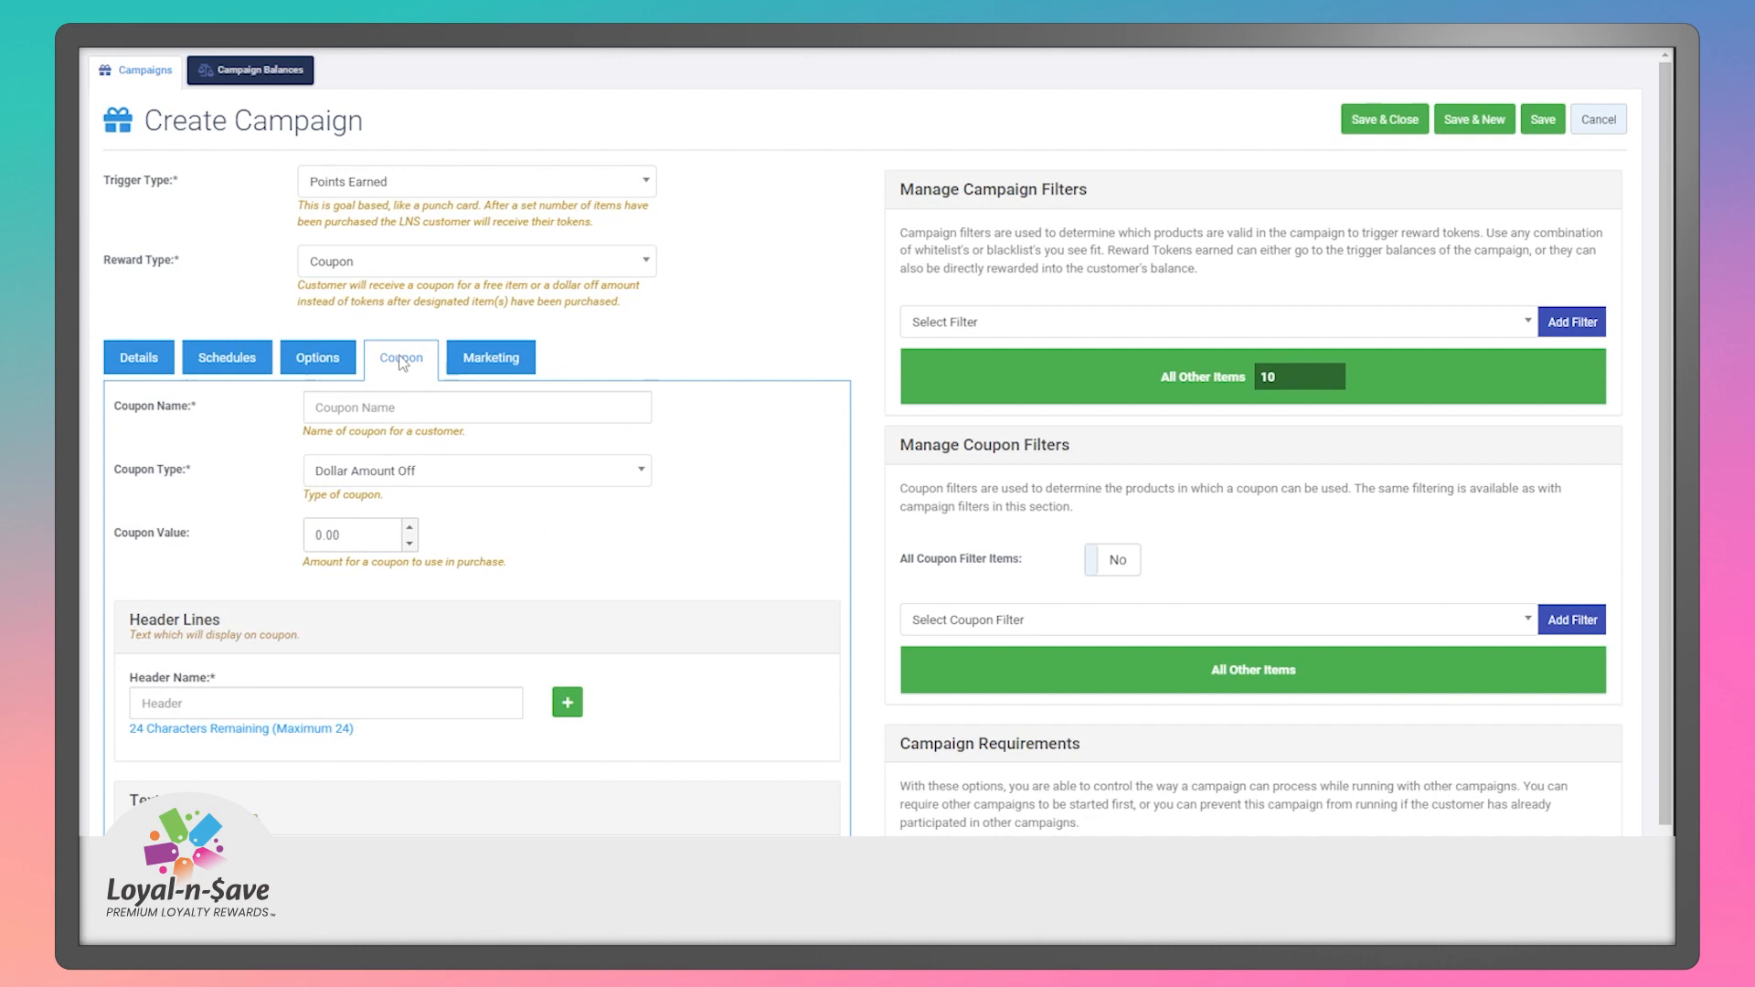
# Switch the reward type to Static Tokens and look through the campaign's details and additional options.
pyautogui.click(444, 269)
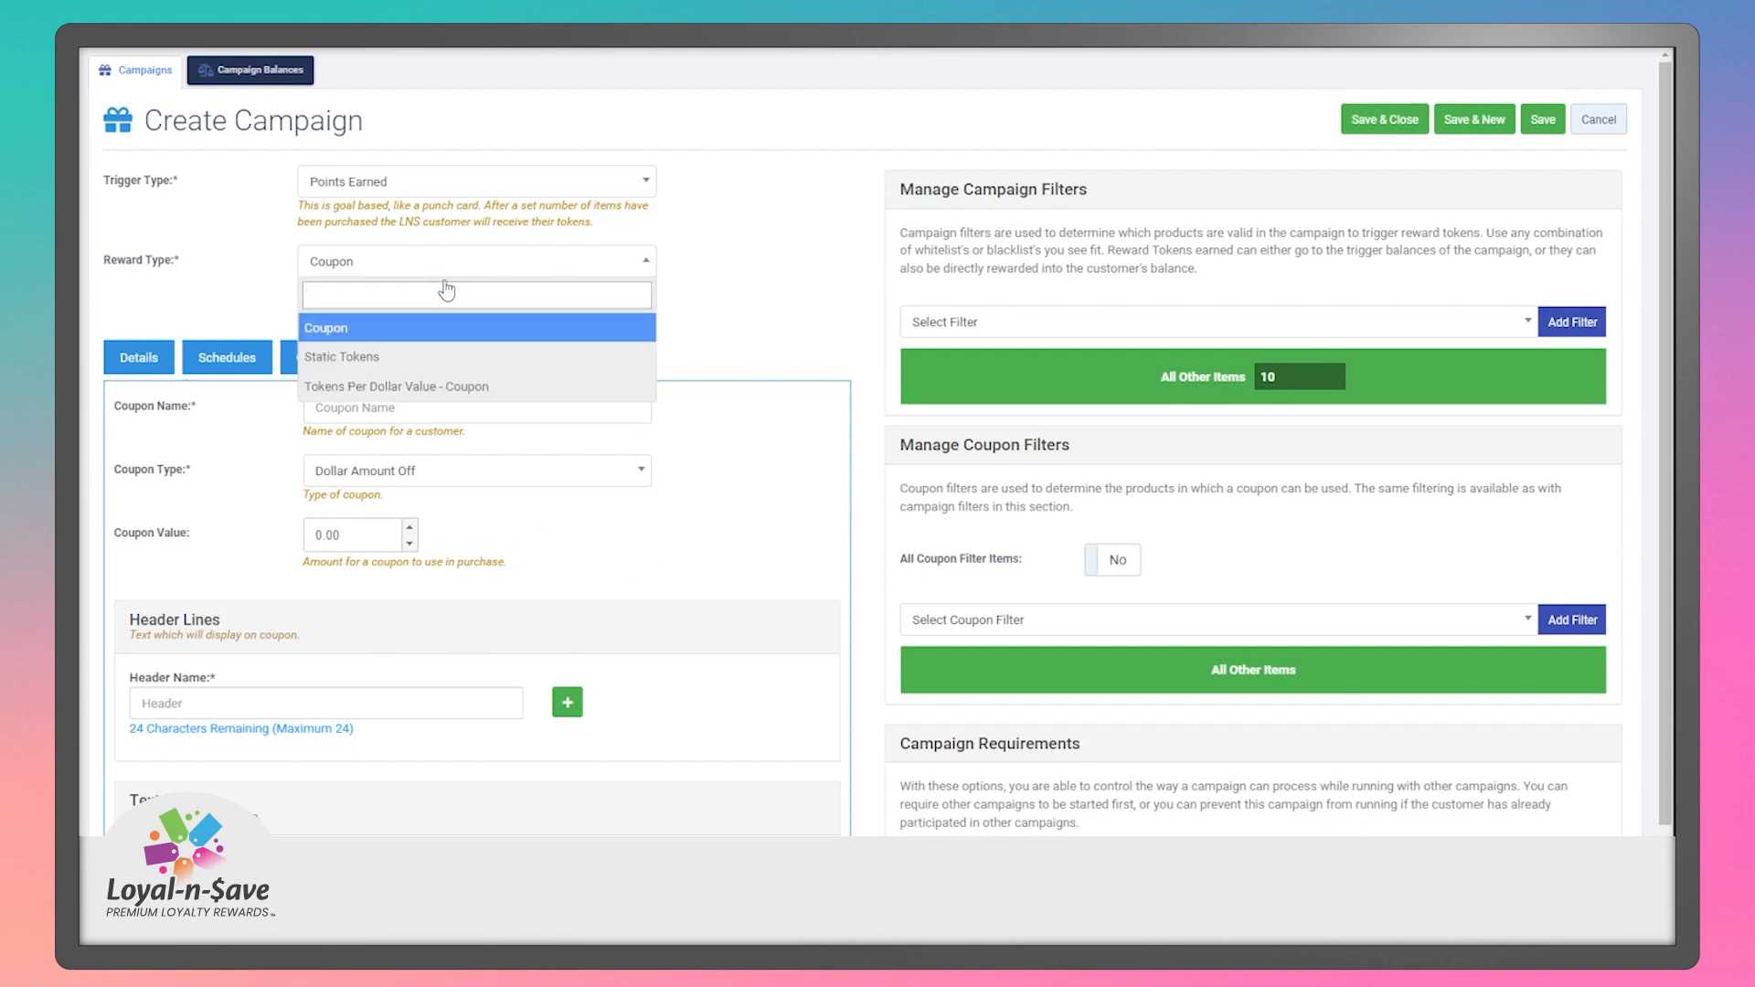
pyautogui.click(454, 361)
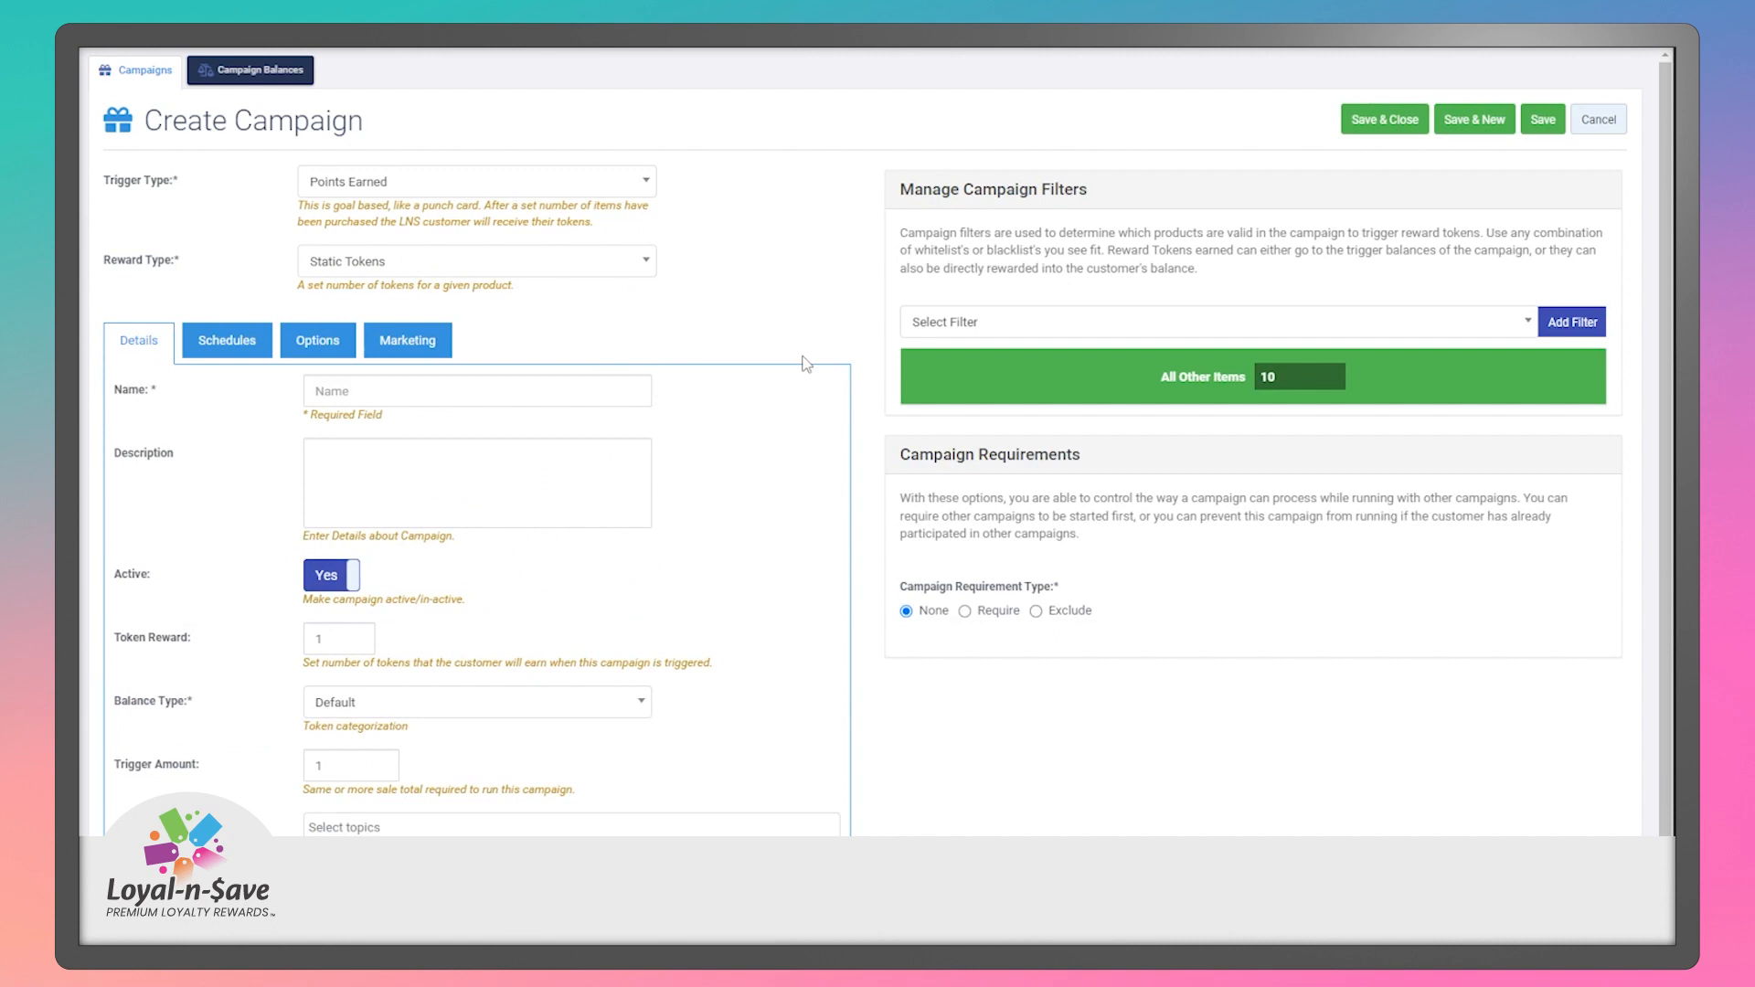
pyautogui.scroll(-1, 807, 364)
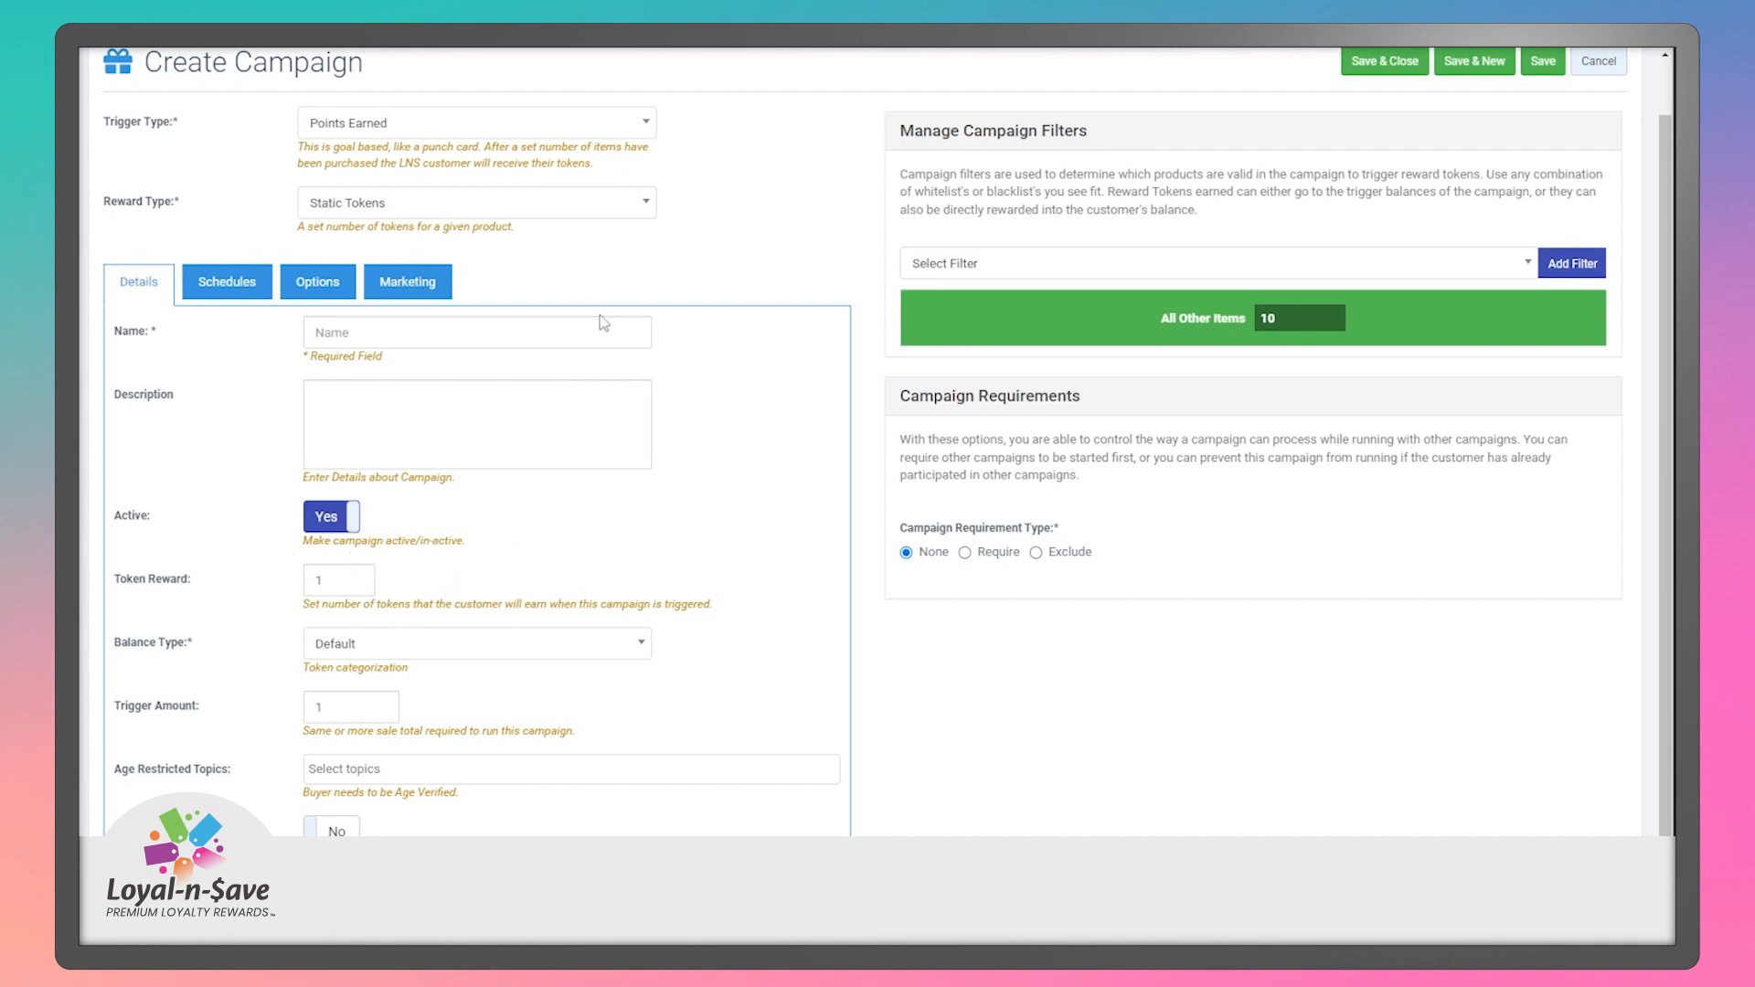
pyautogui.click(317, 284)
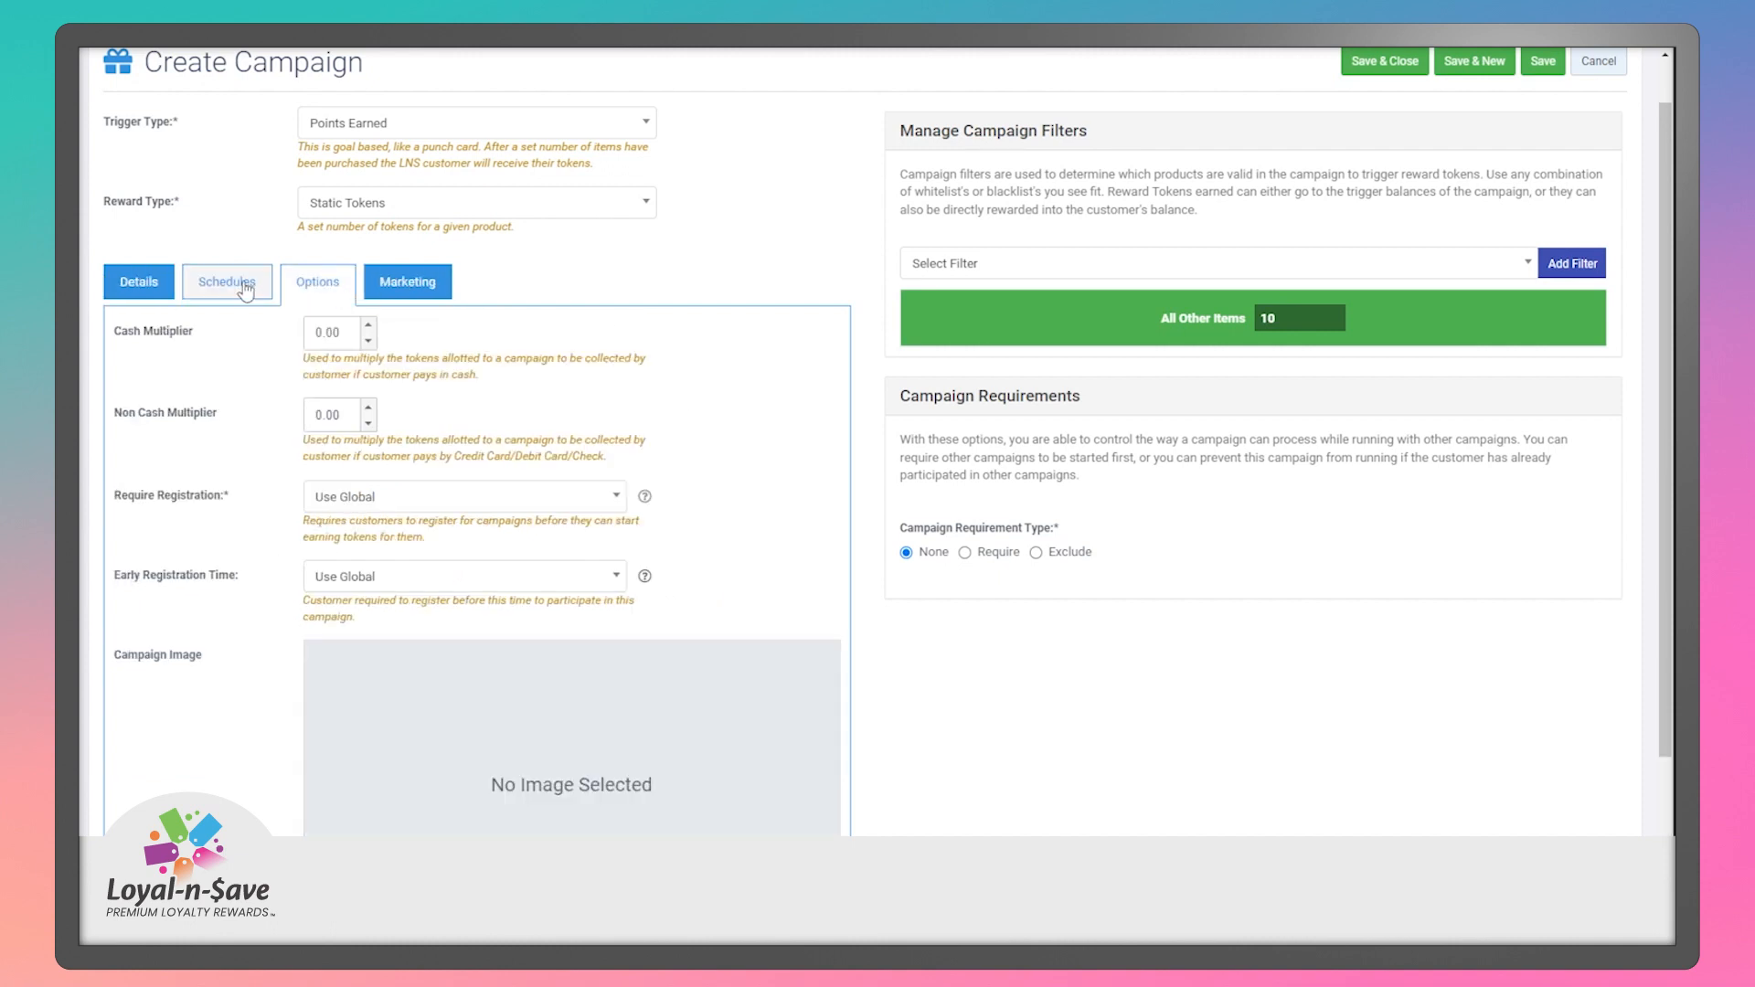
pyautogui.click(146, 284)
# Set the reward type to Tokens Per Dollar Value - Coupon and review its available coupon types and campaign details.
pyautogui.click(407, 202)
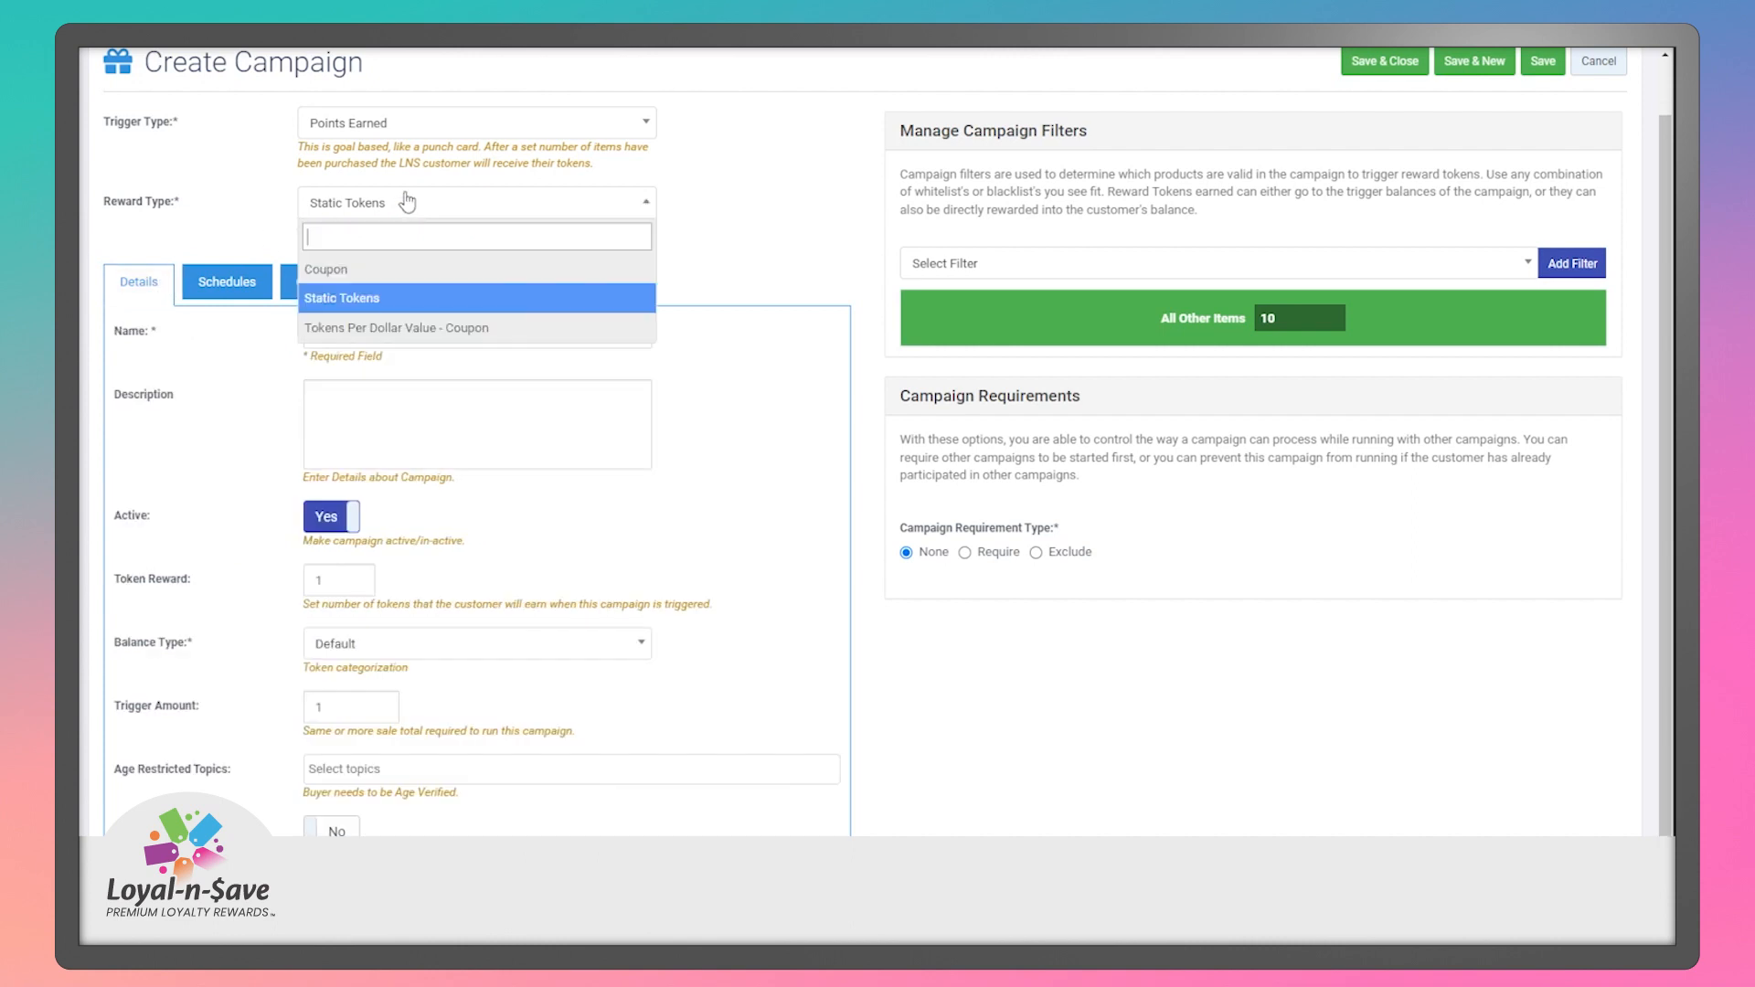
pyautogui.click(432, 327)
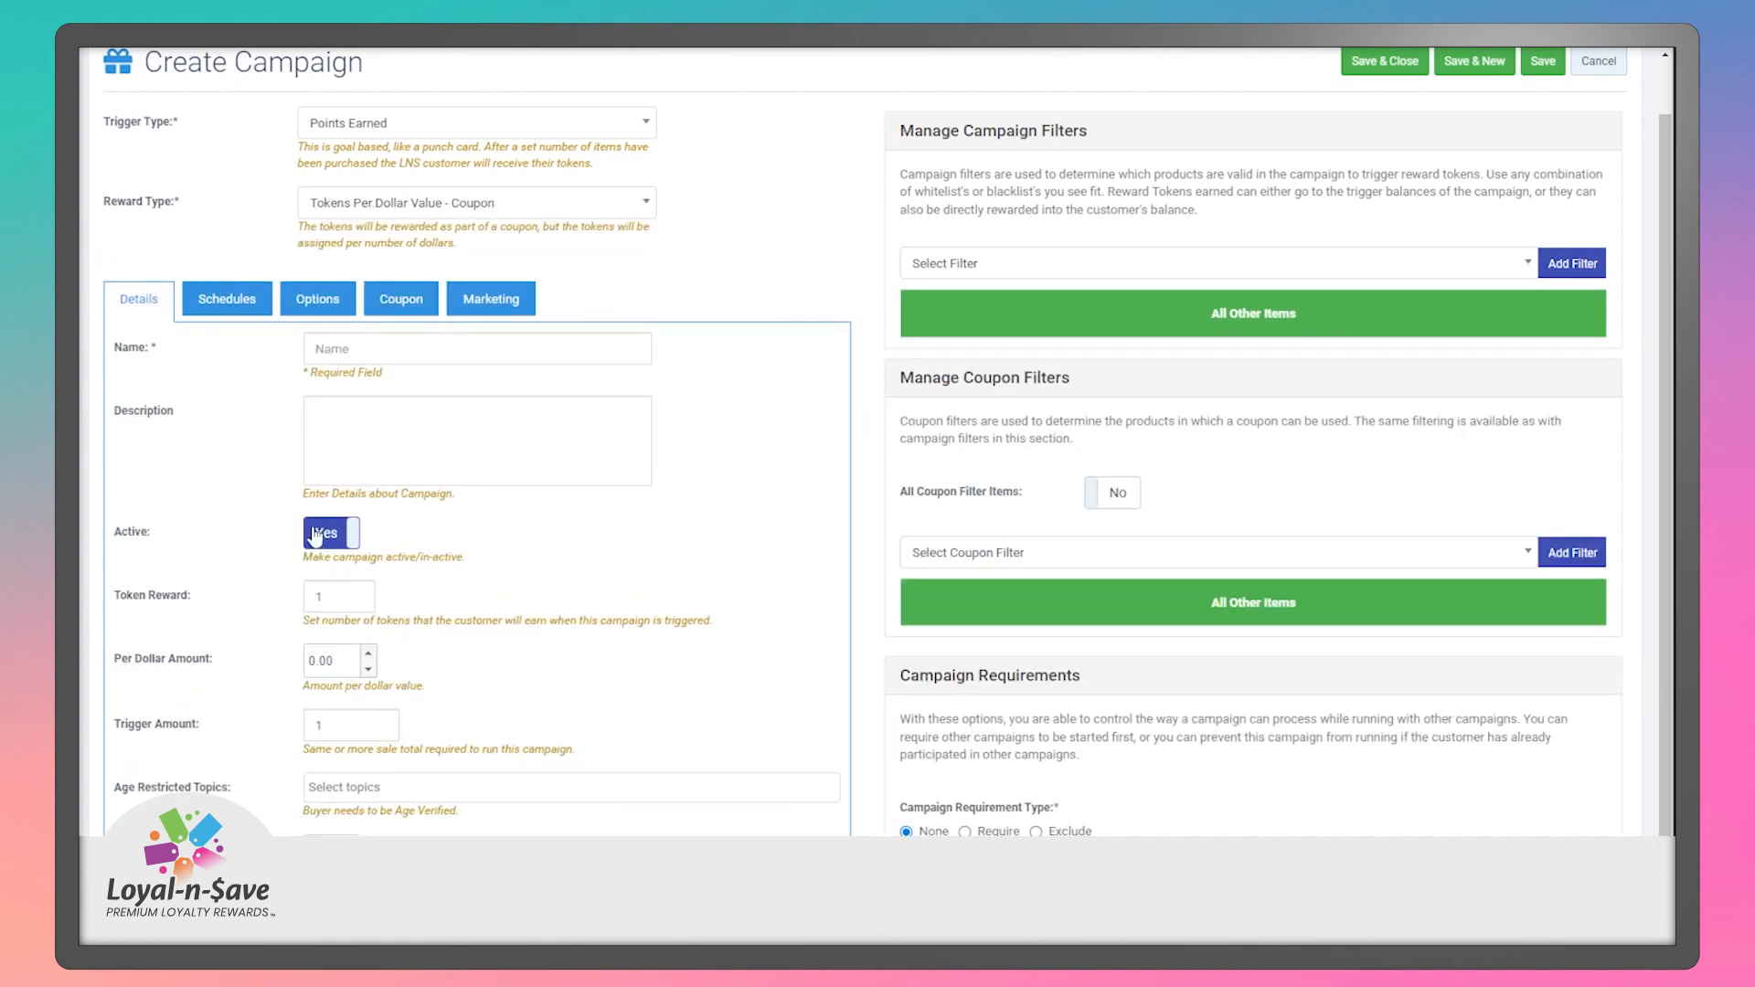
pyautogui.click(401, 302)
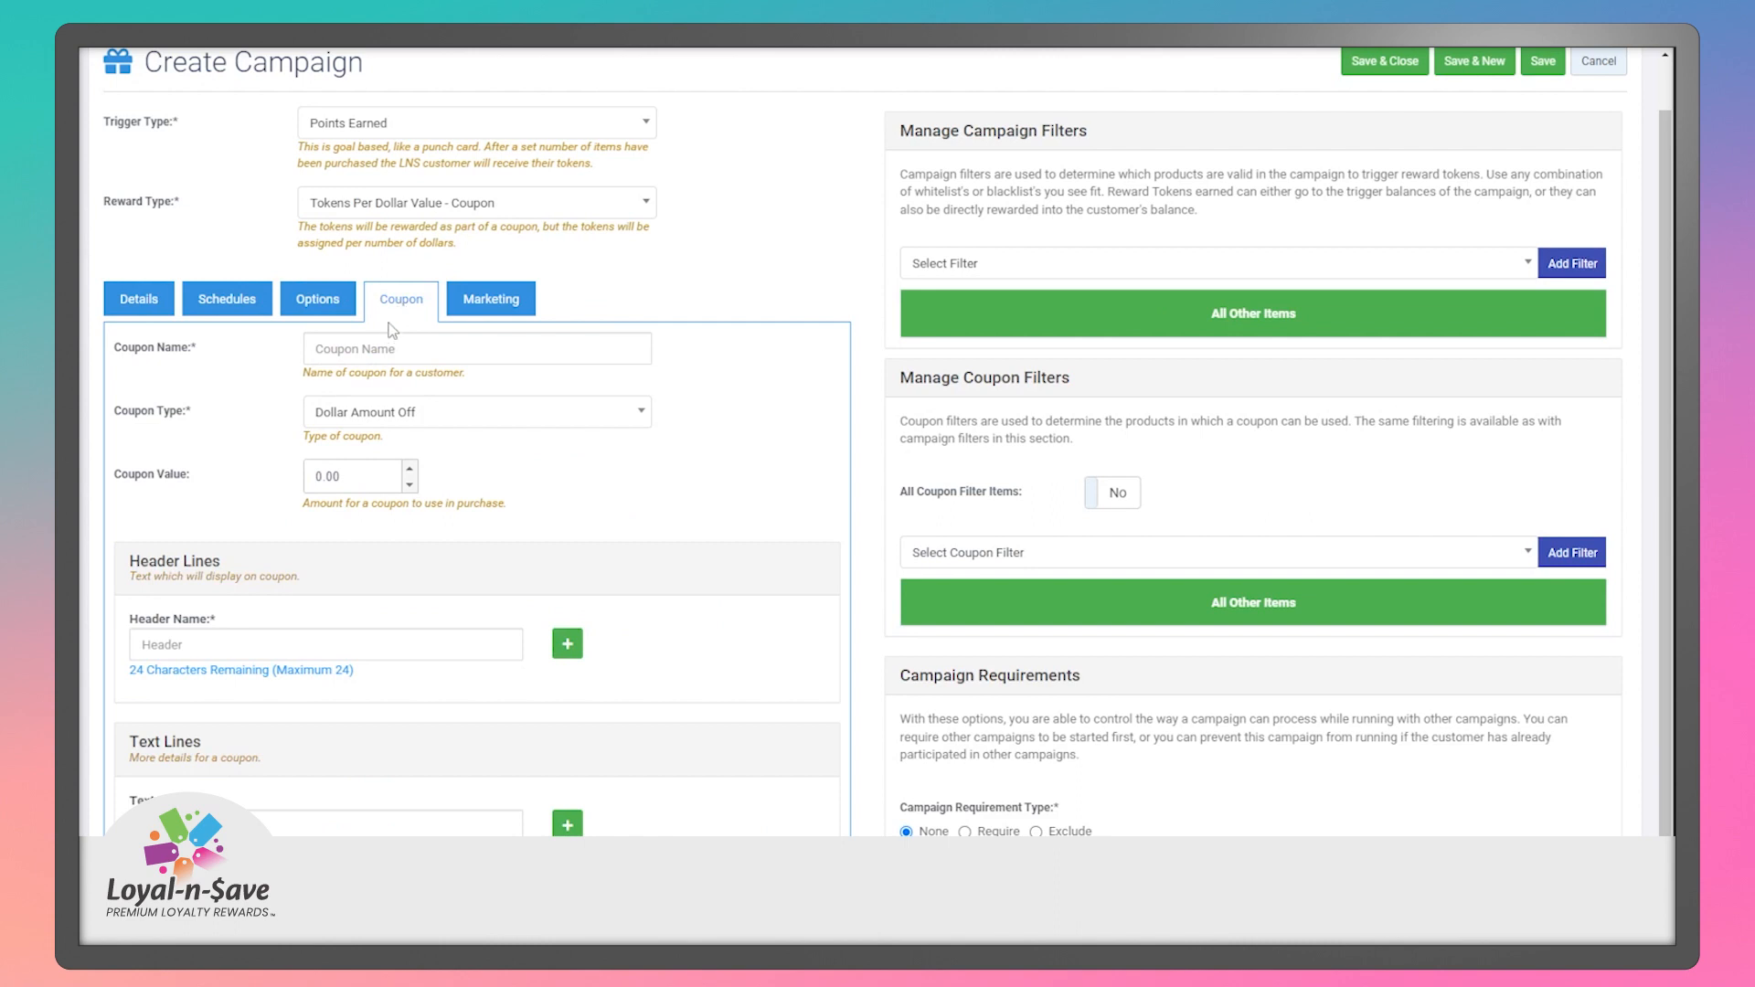
pyautogui.click(499, 418)
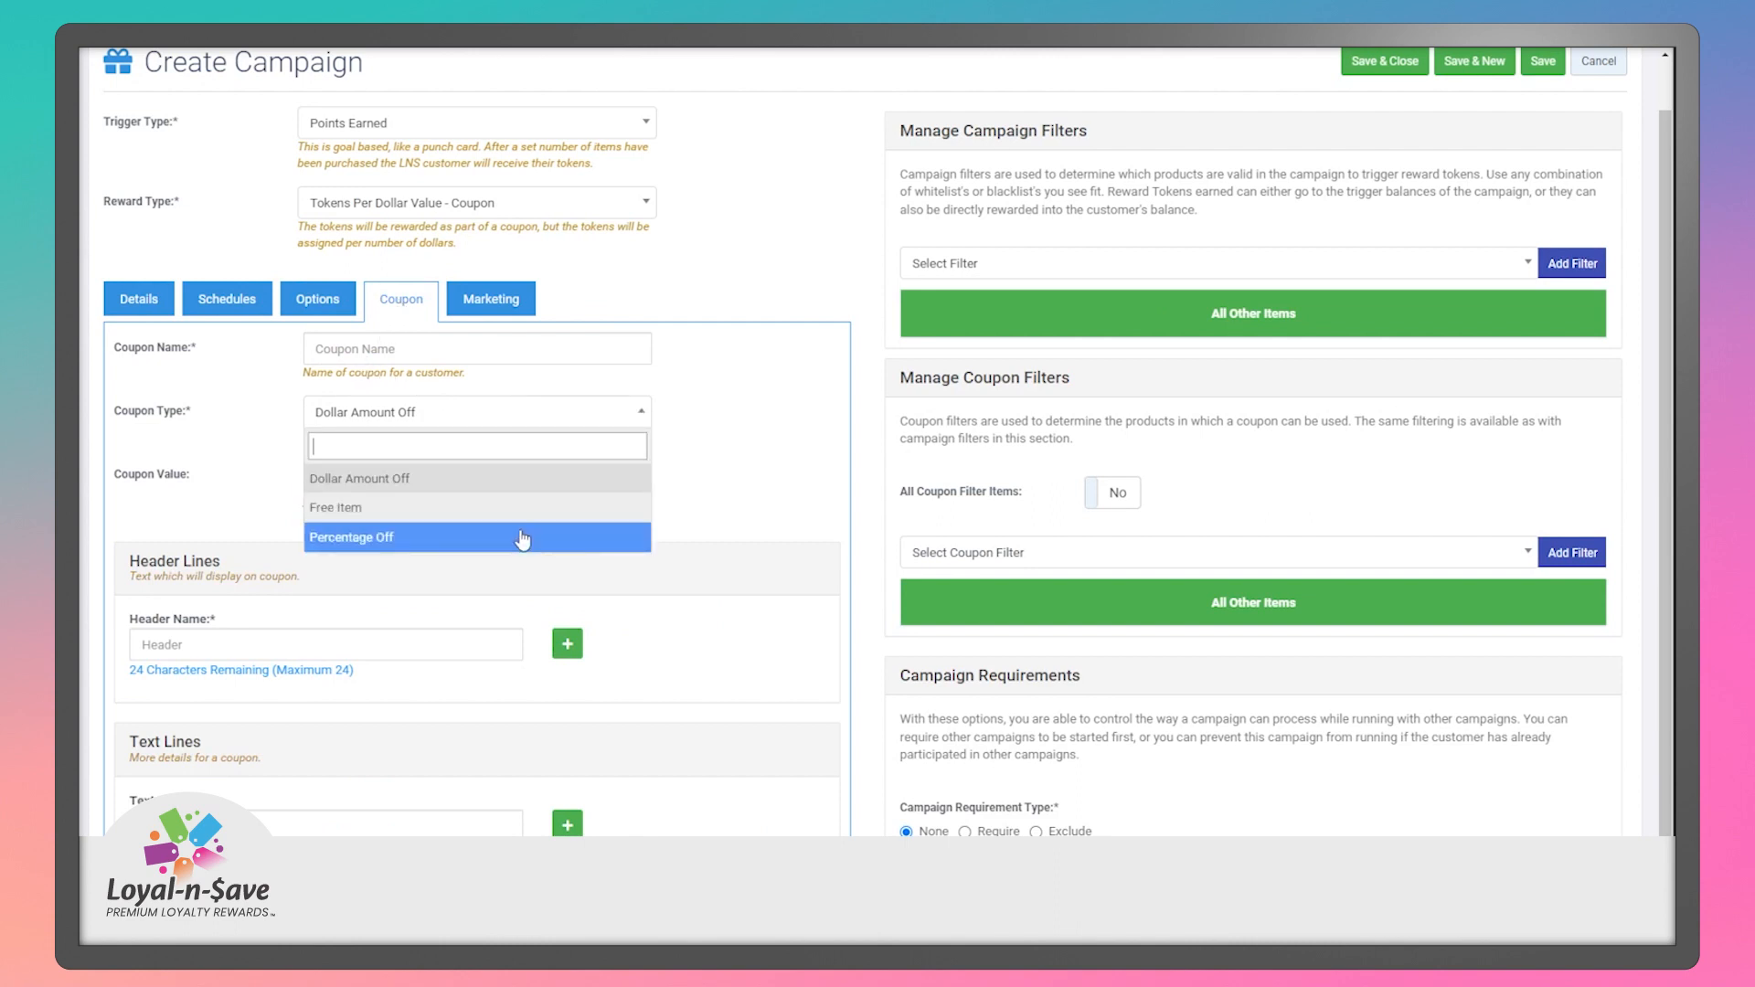
pyautogui.click(516, 421)
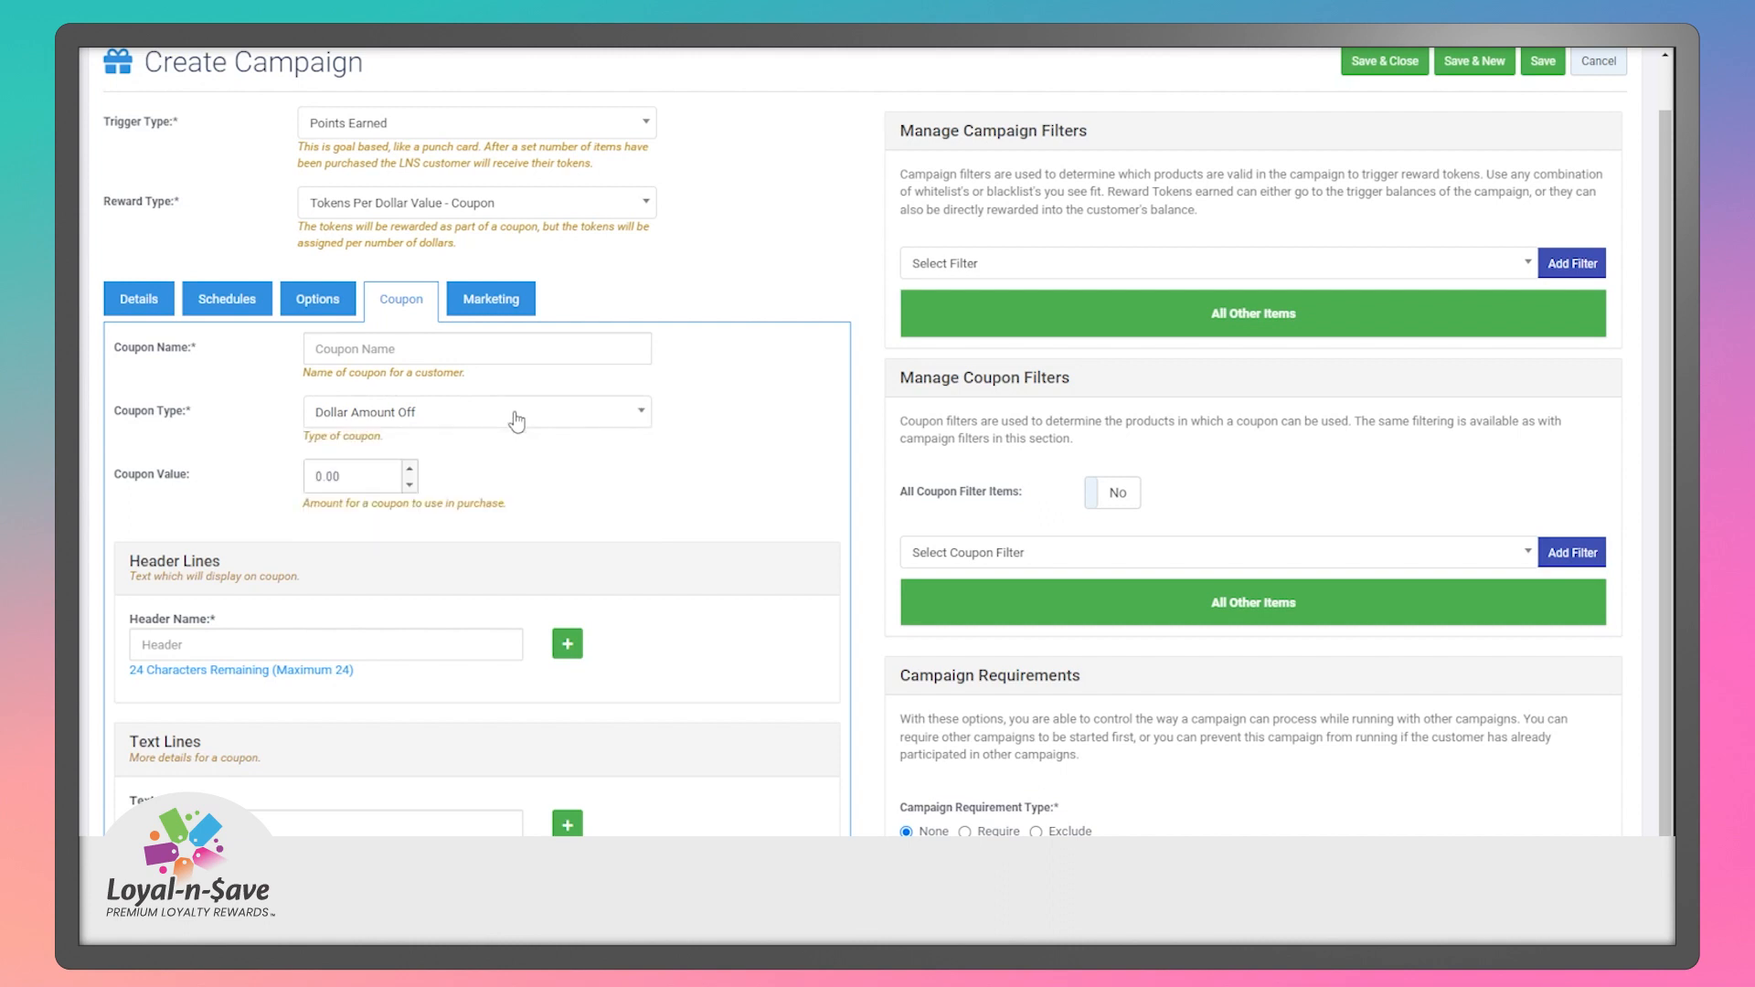
pyautogui.click(144, 307)
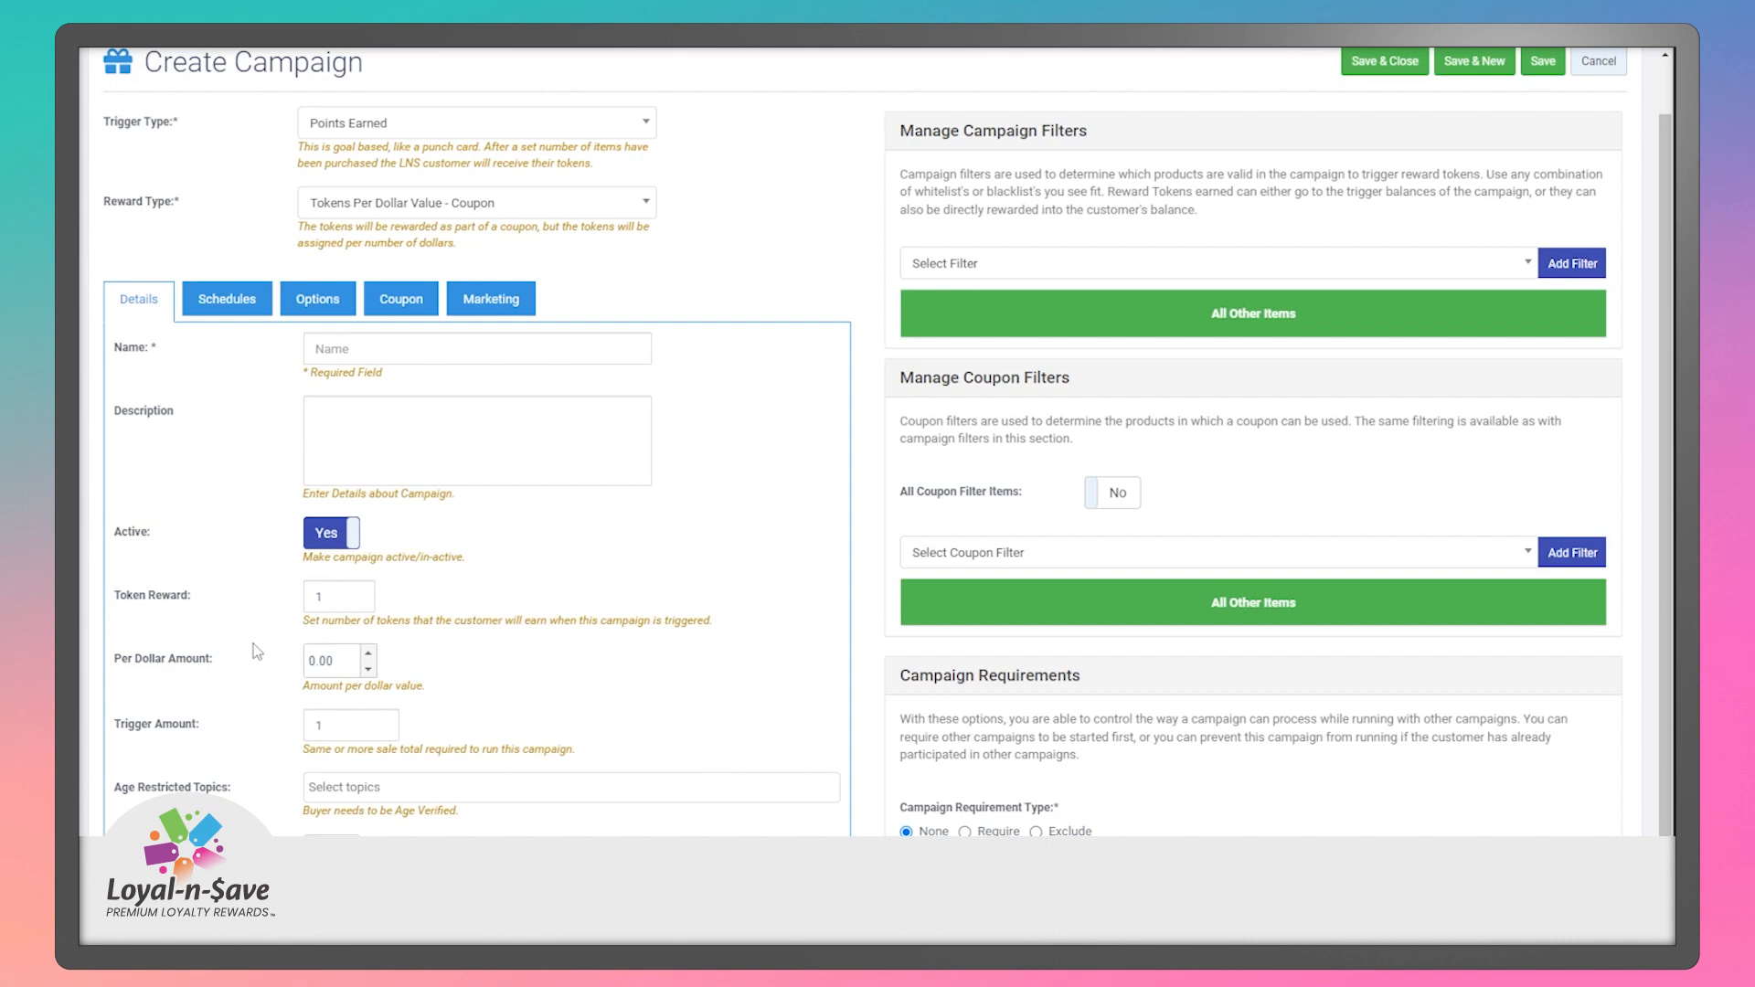
pyautogui.click(569, 199)
pyautogui.click(569, 199)
# Change the new campaign's trigger type to Auto Trigger.
pyautogui.scroll(1, 637, 212)
pyautogui.click(635, 187)
pyautogui.click(601, 307)
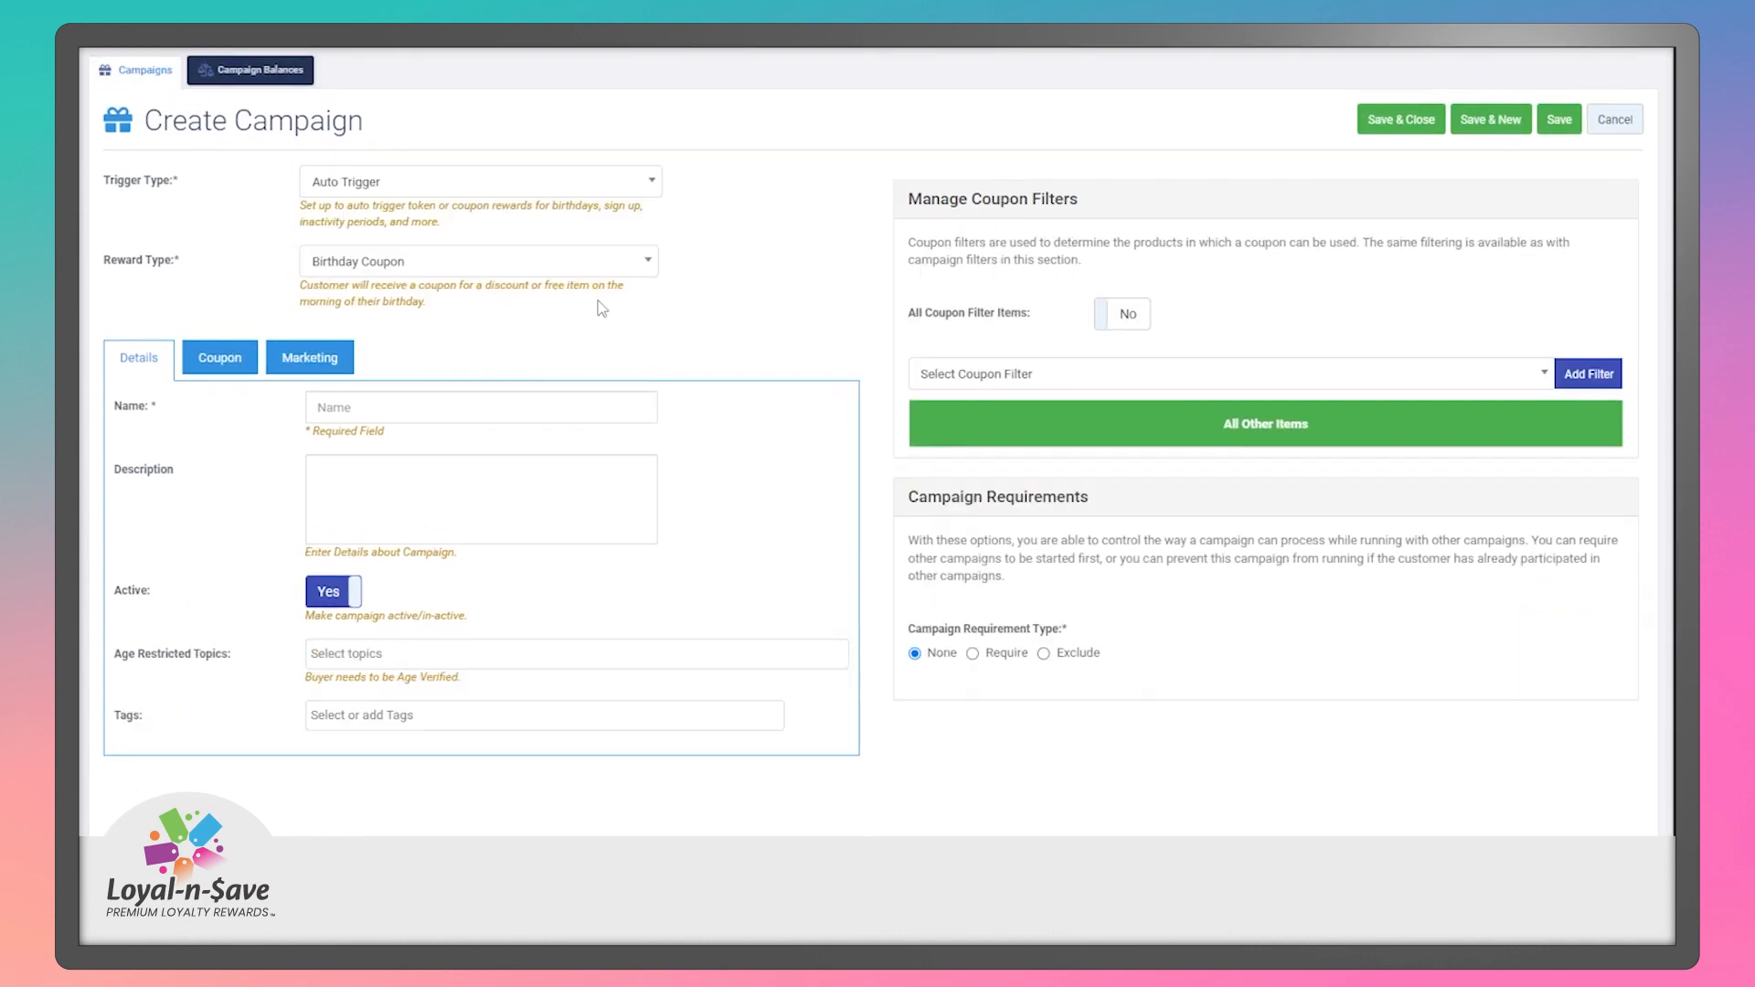
# Set the Auto Trigger reward type to We Miss You - Coupon and review its Month Duration choices.
pyautogui.click(519, 263)
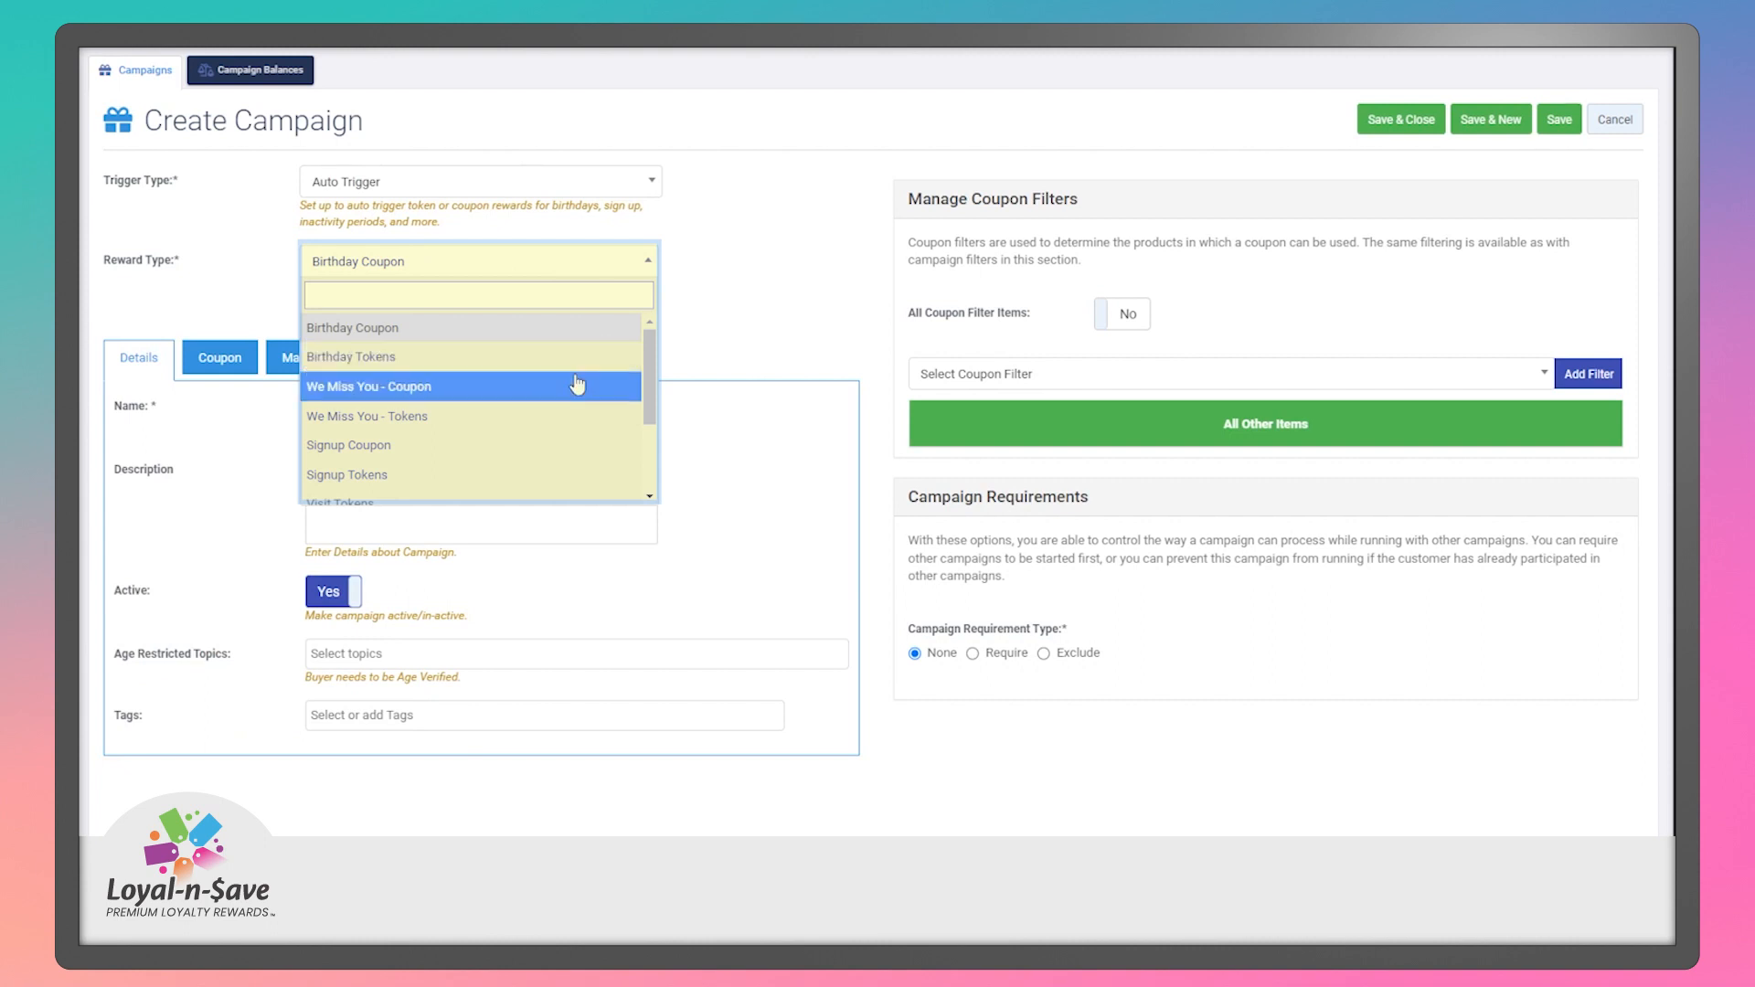
pyautogui.click(536, 418)
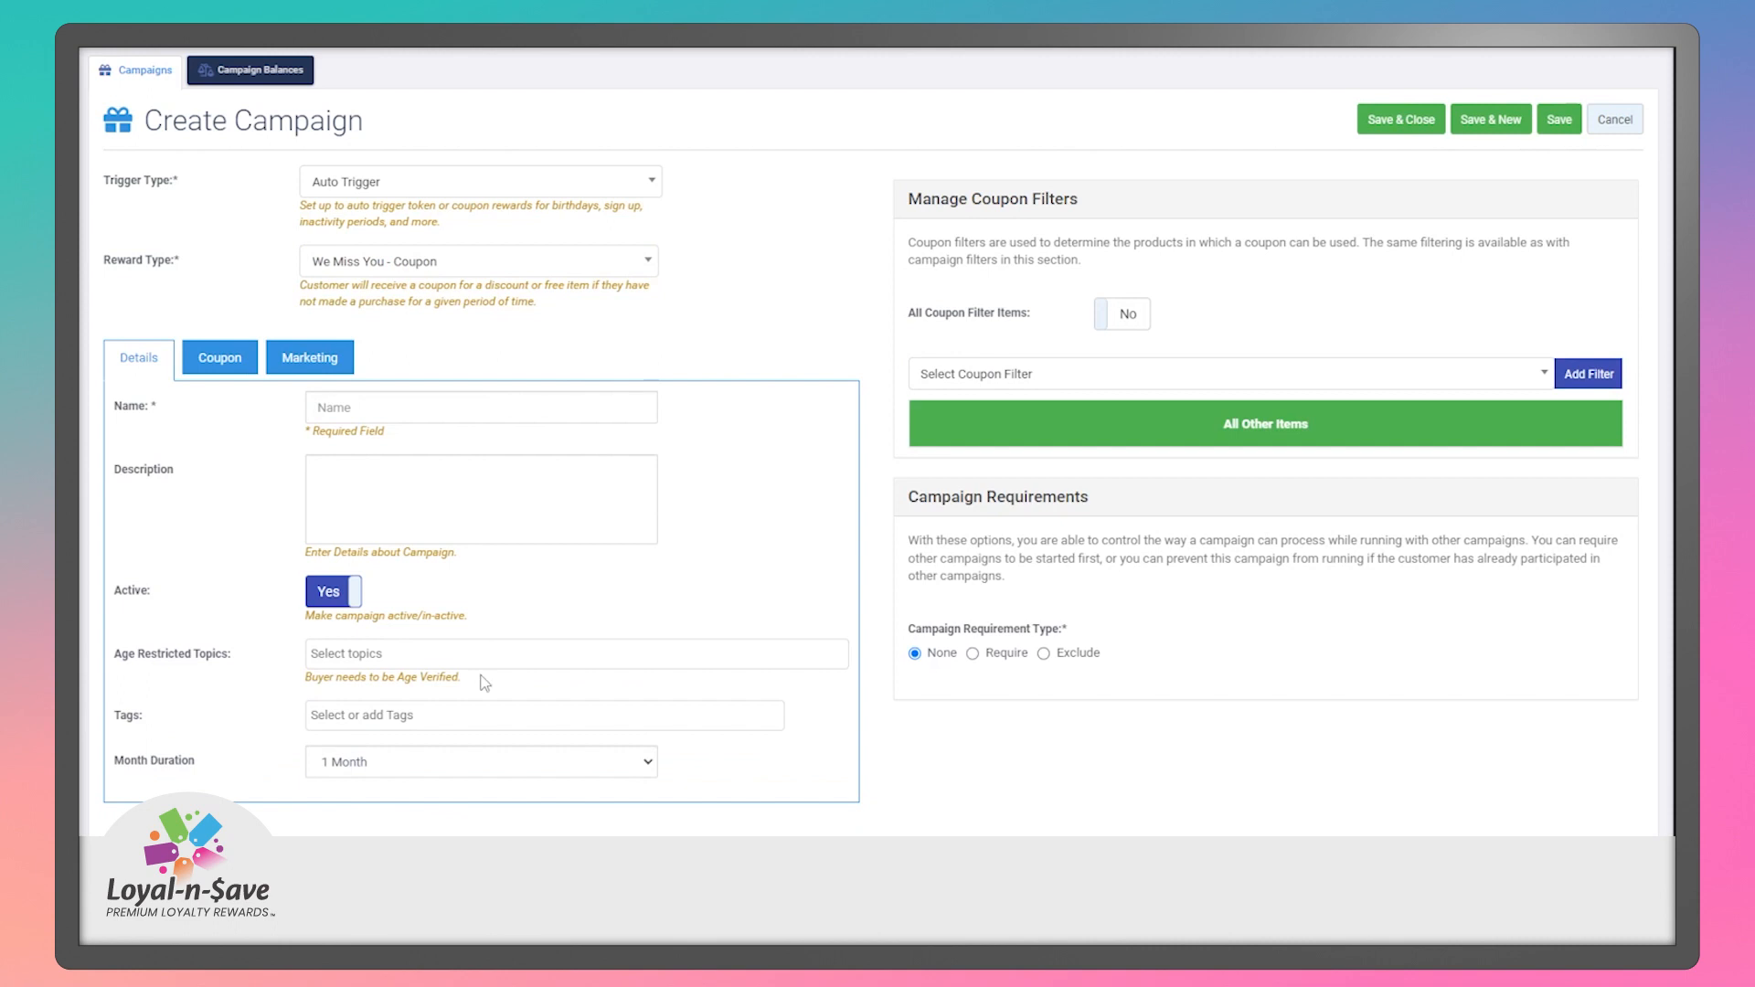
pyautogui.click(488, 766)
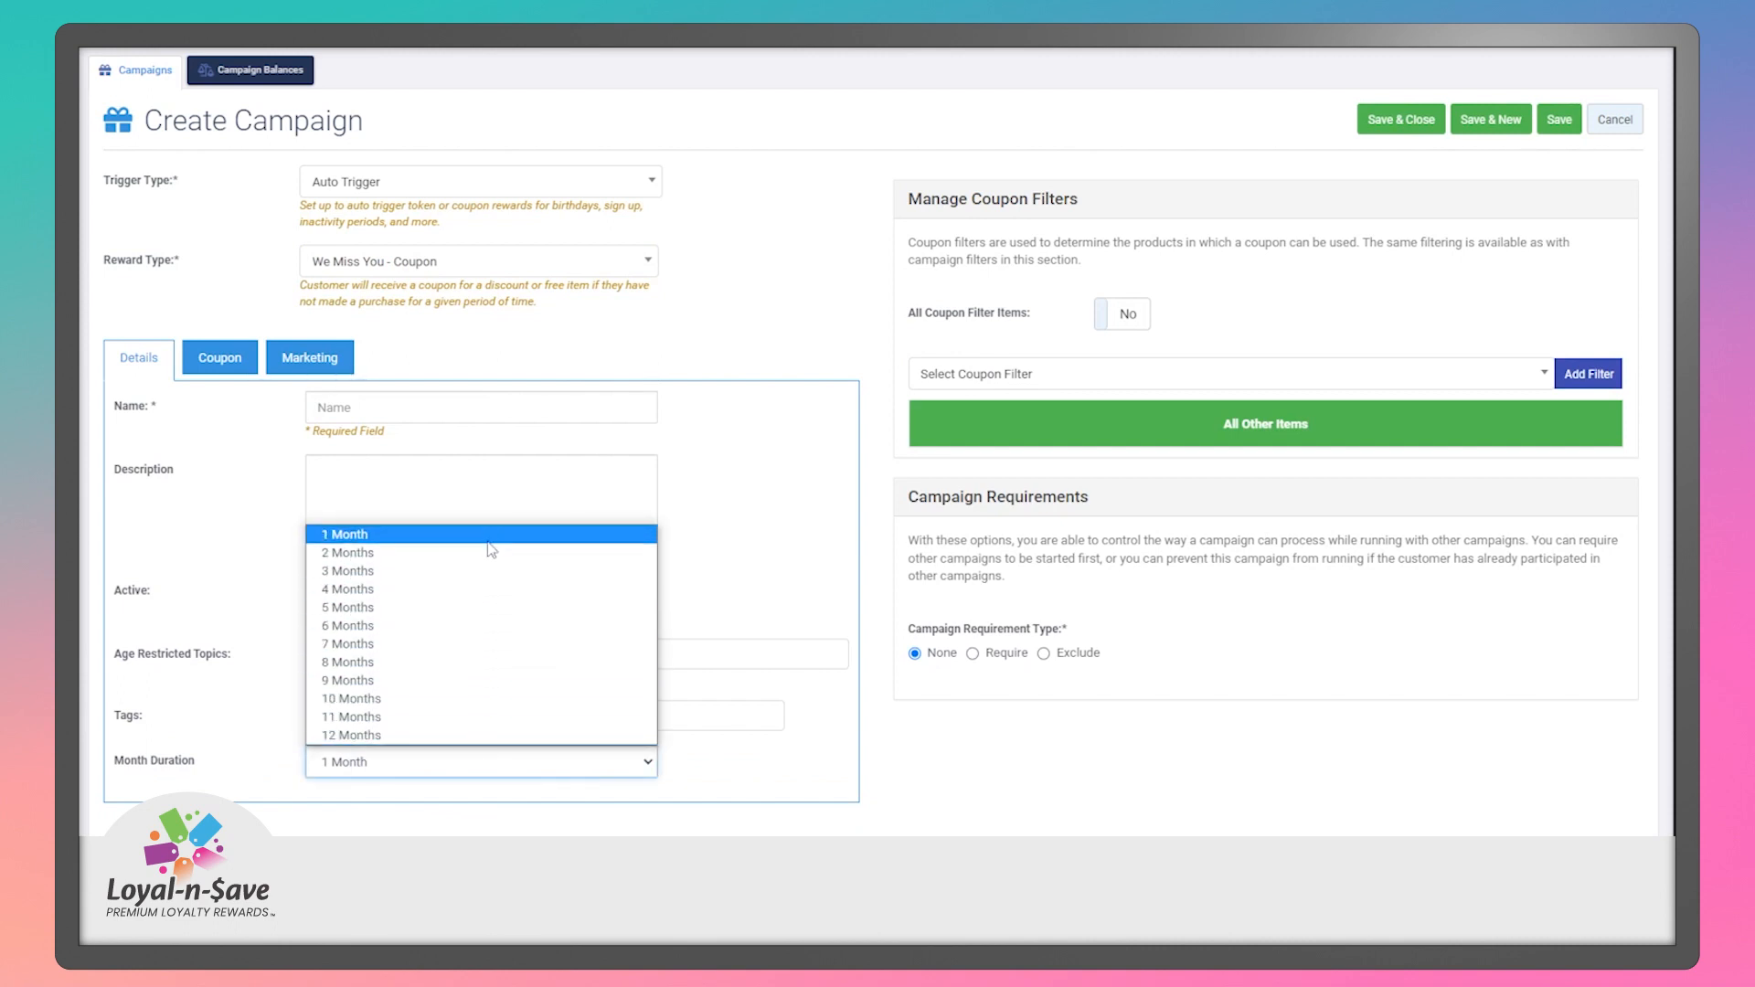
pyautogui.click(499, 773)
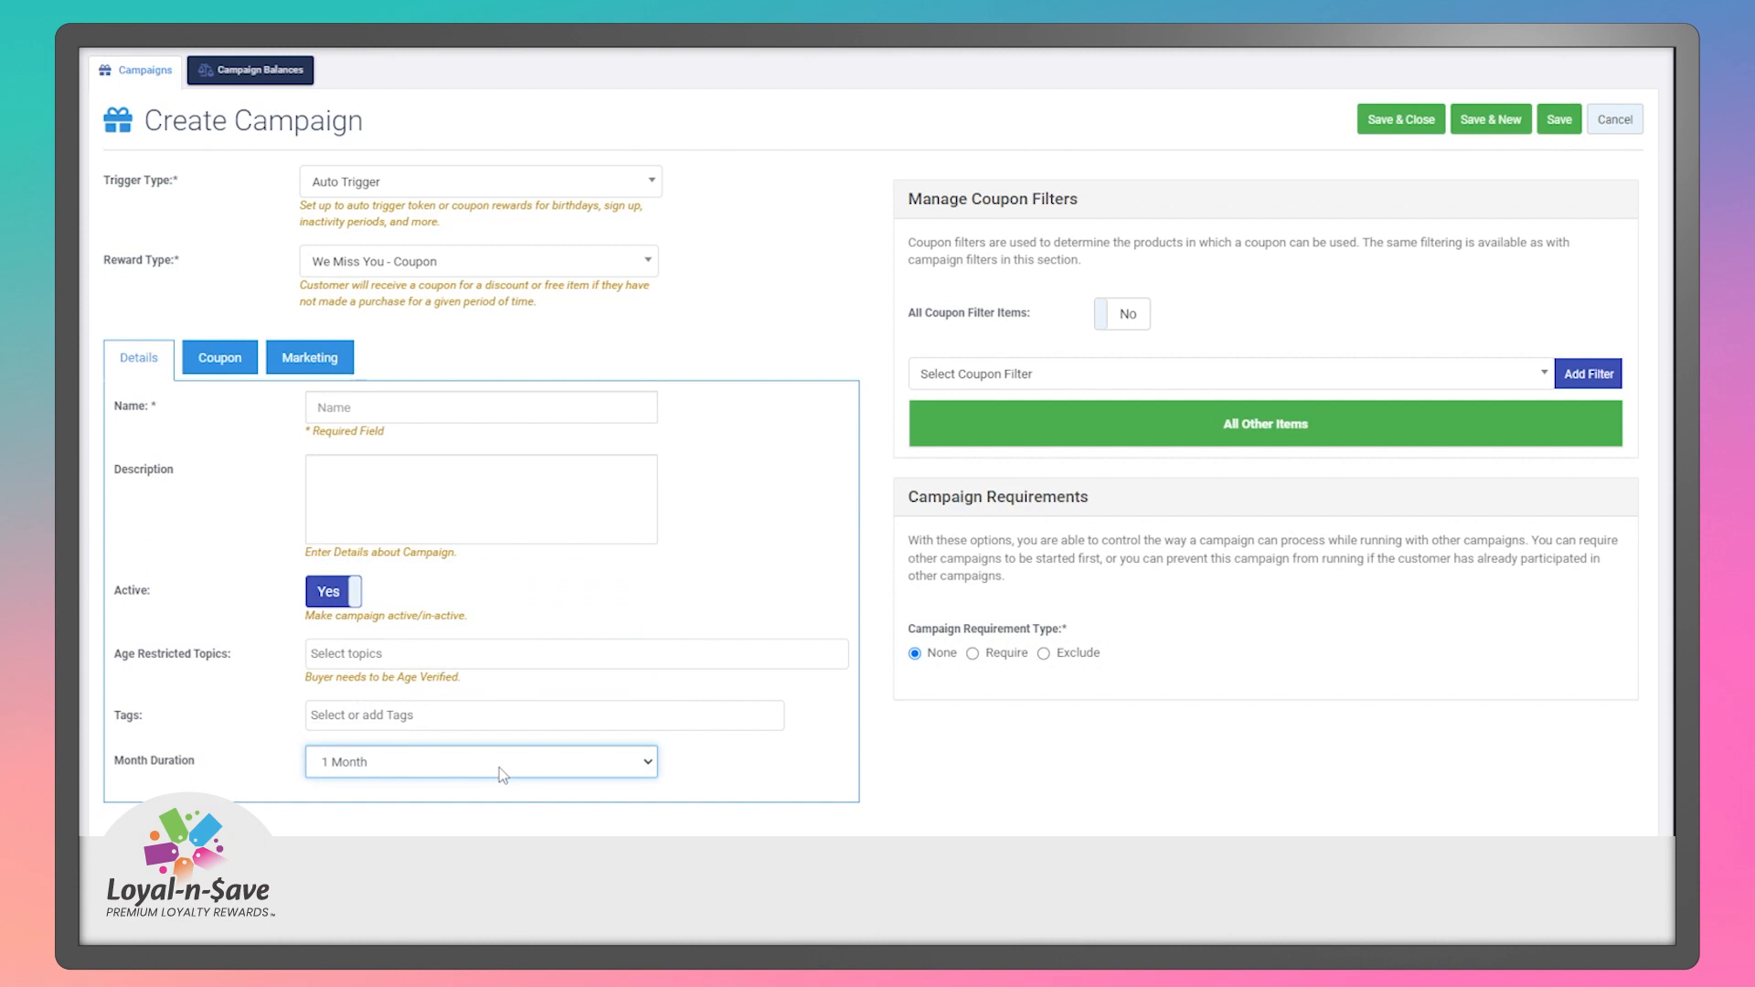
# Try Signup Coupon and Signup Tokens as the reward type, and look through the remaining Auto Trigger reward types.
pyautogui.click(529, 269)
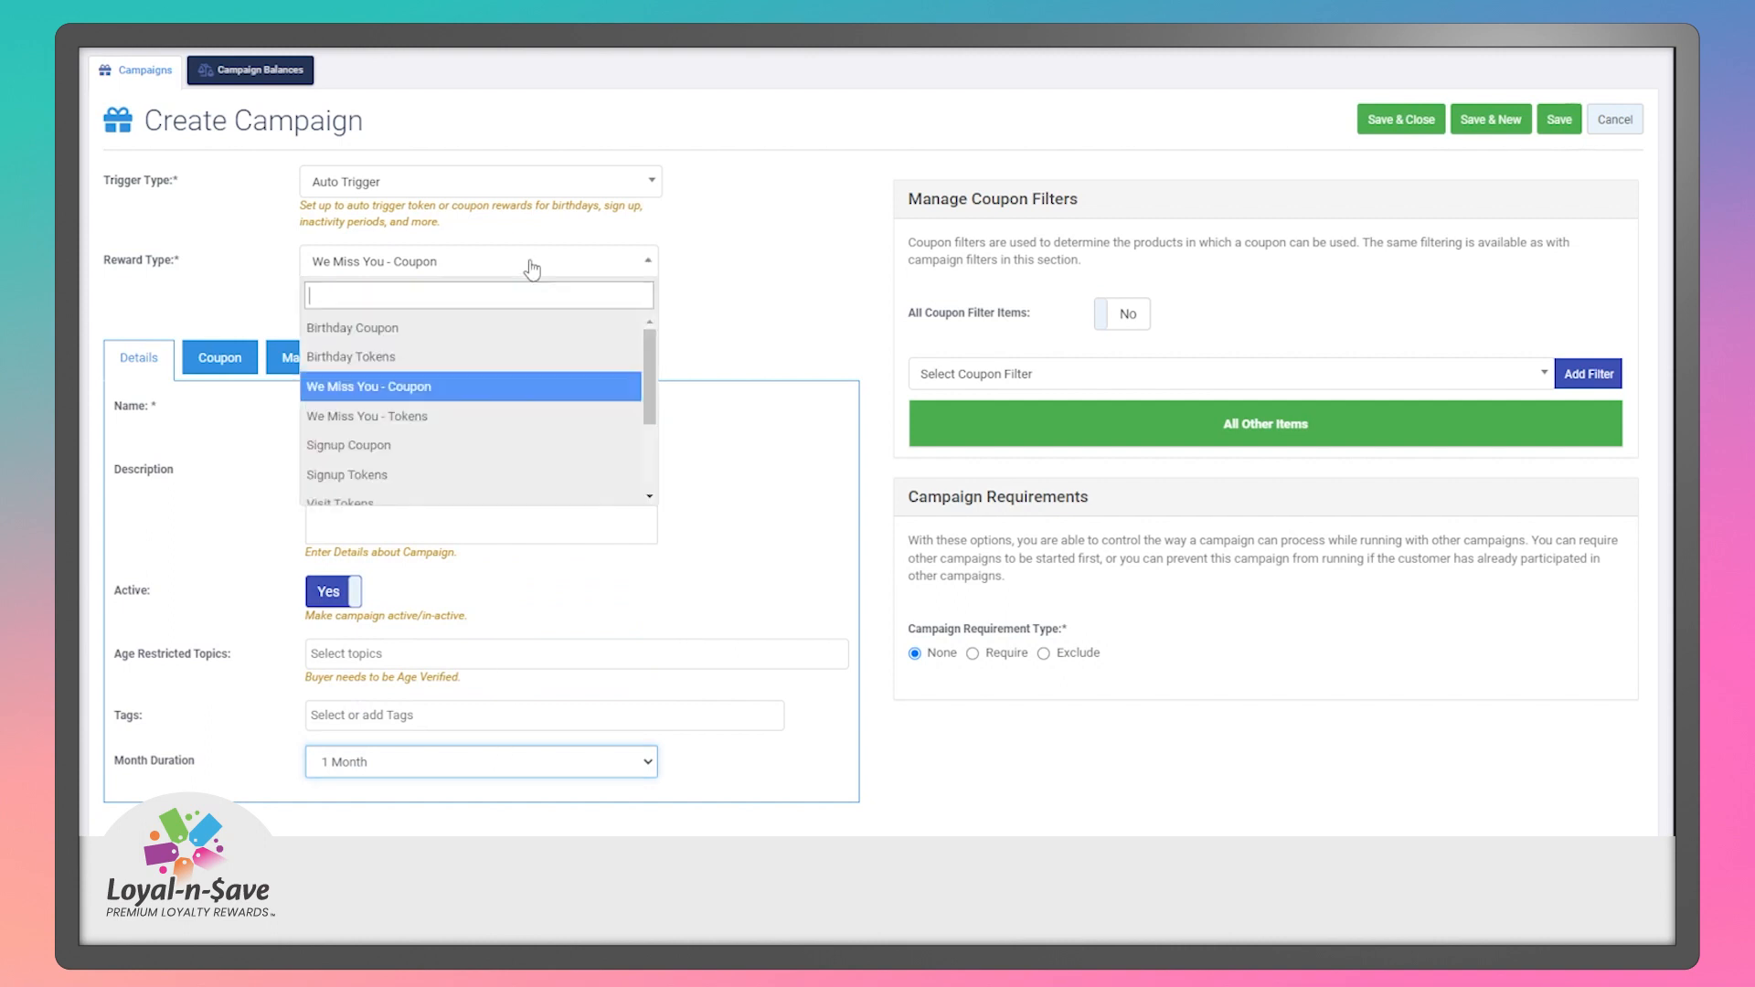
pyautogui.click(502, 448)
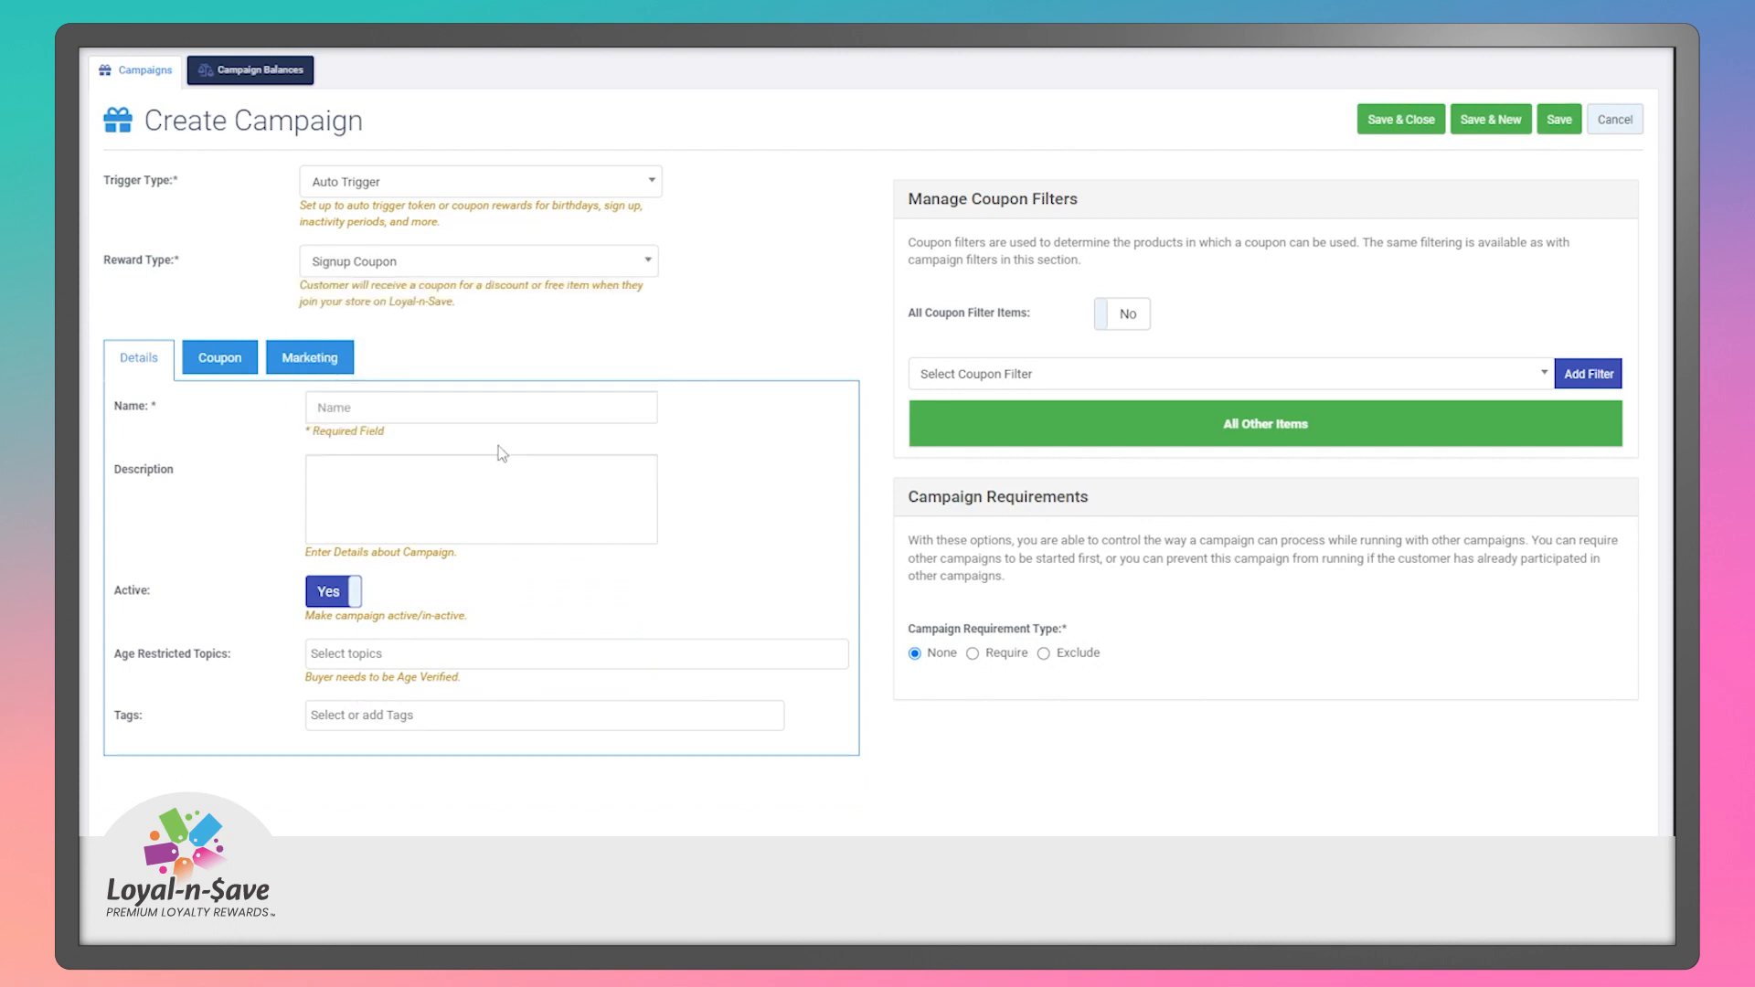
pyautogui.click(509, 271)
pyautogui.click(463, 477)
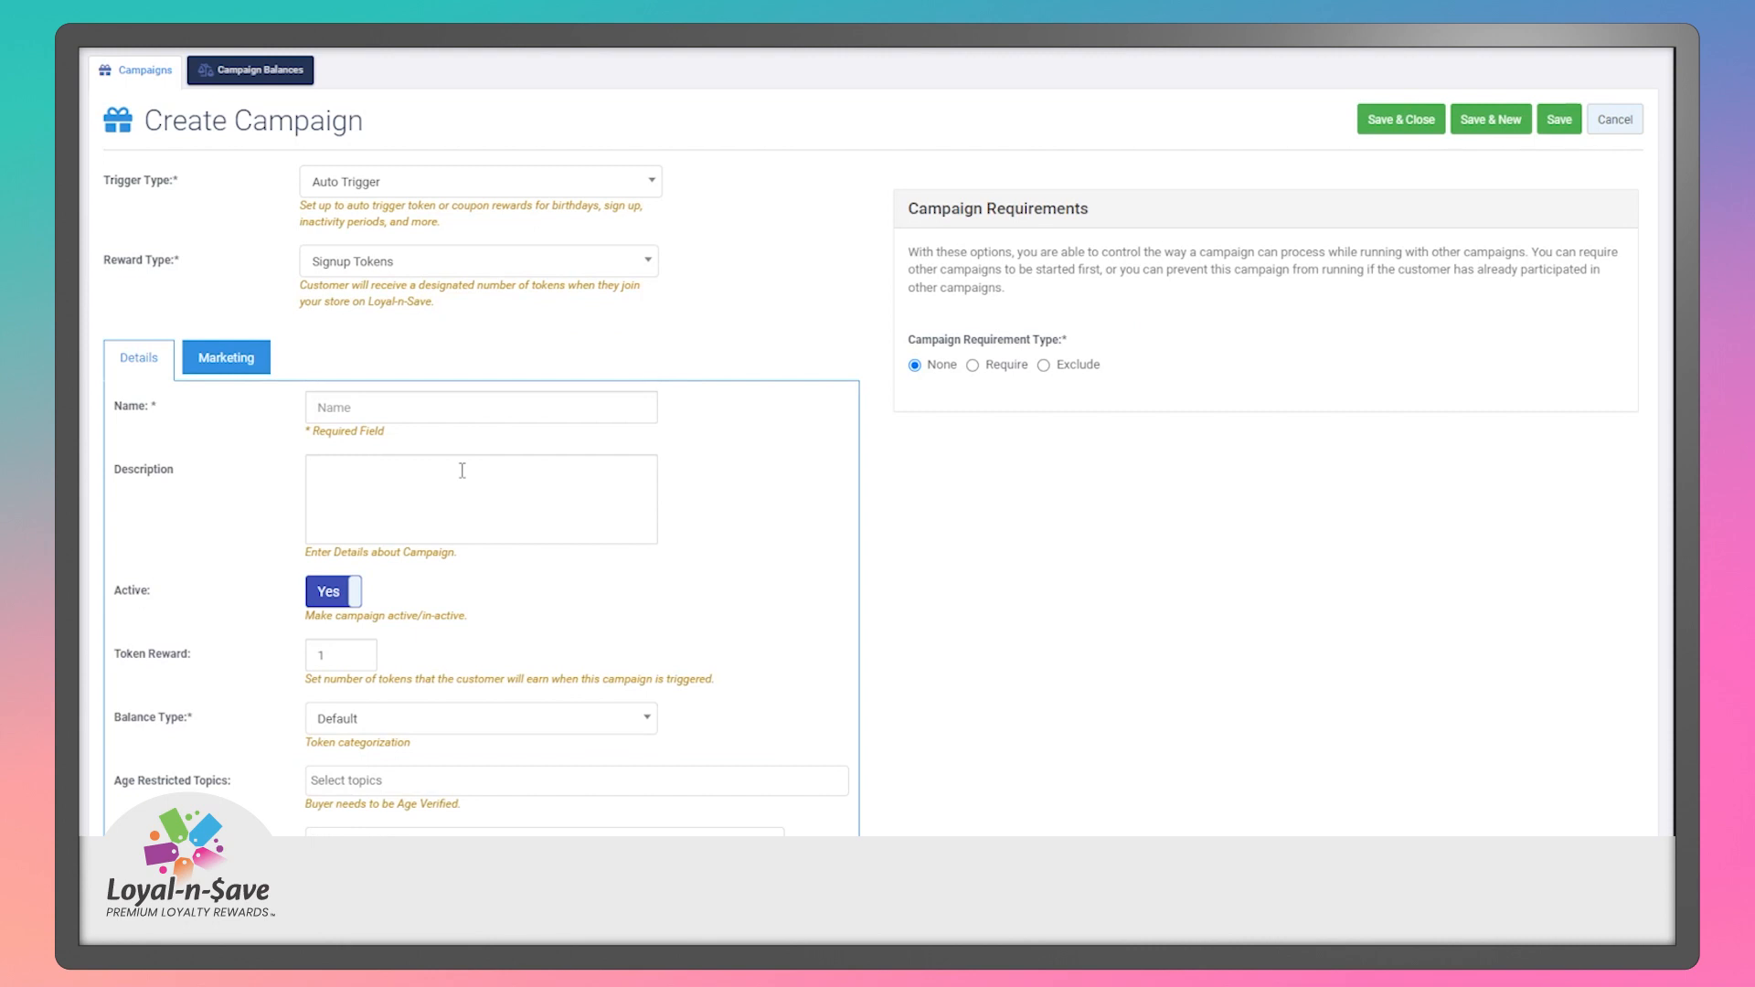
pyautogui.click(499, 270)
pyautogui.scroll(-3, 473, 338)
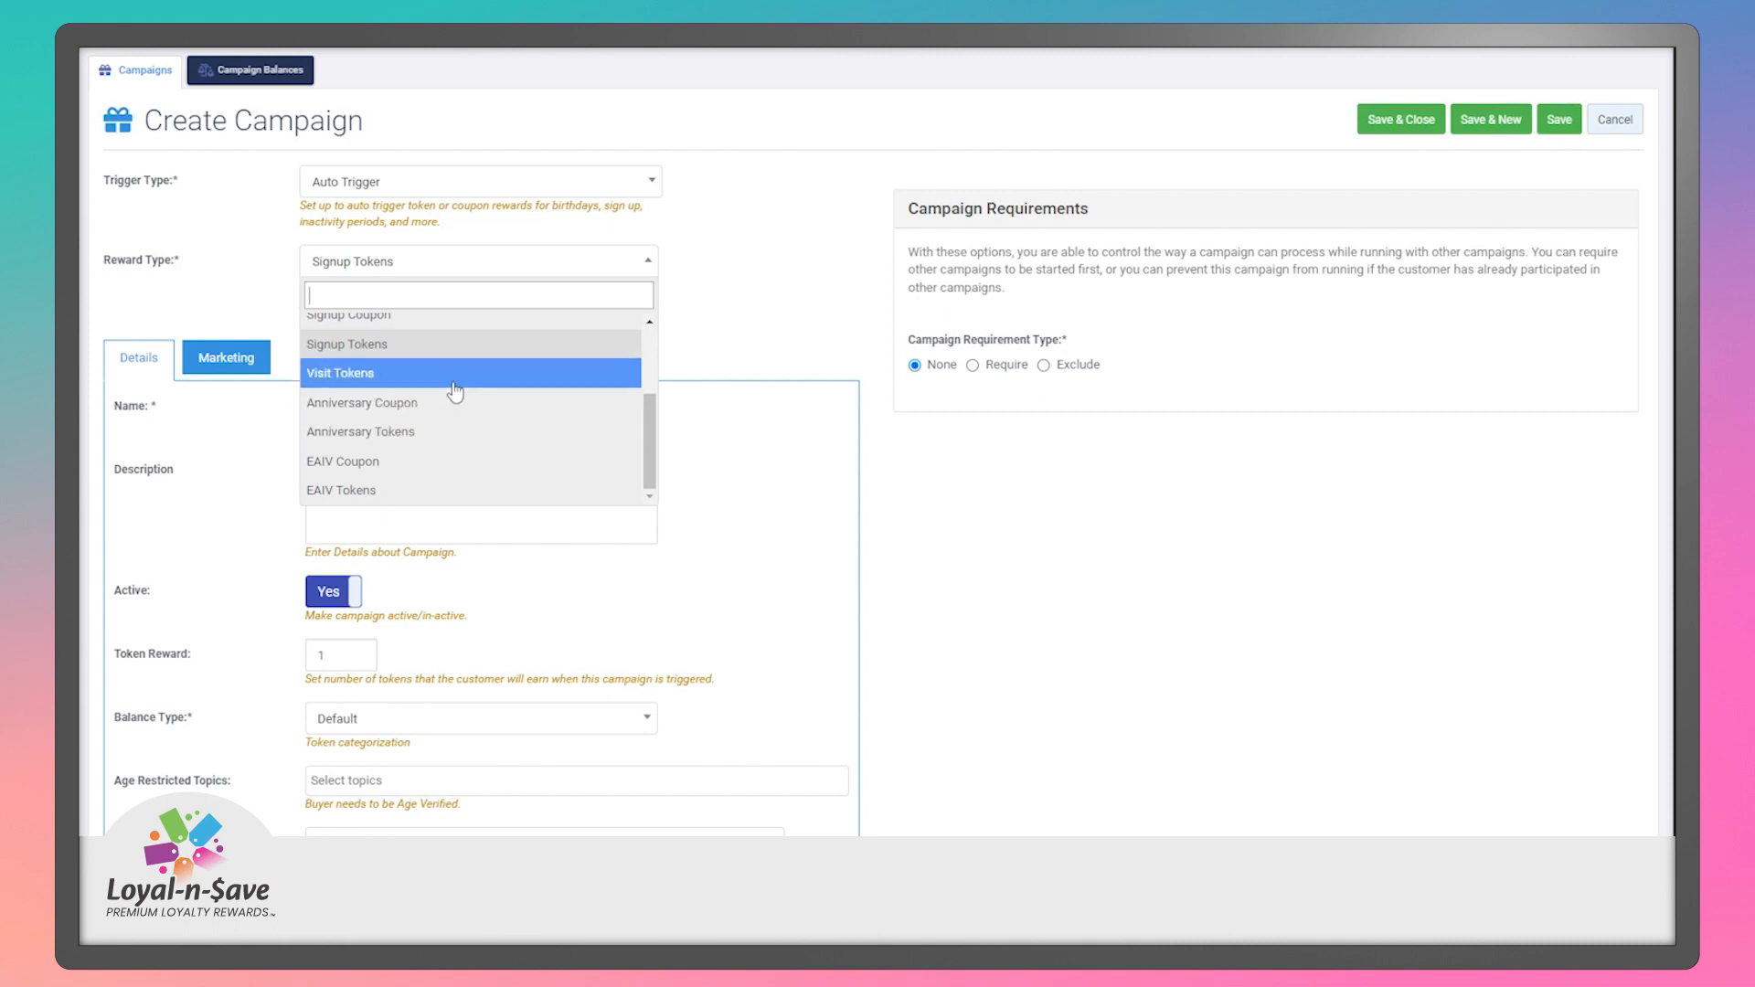
pyautogui.click(482, 267)
# Set the campaign's trigger type to Raffle and its reward type to Raffle (Sale Dollars Based).
pyautogui.click(483, 183)
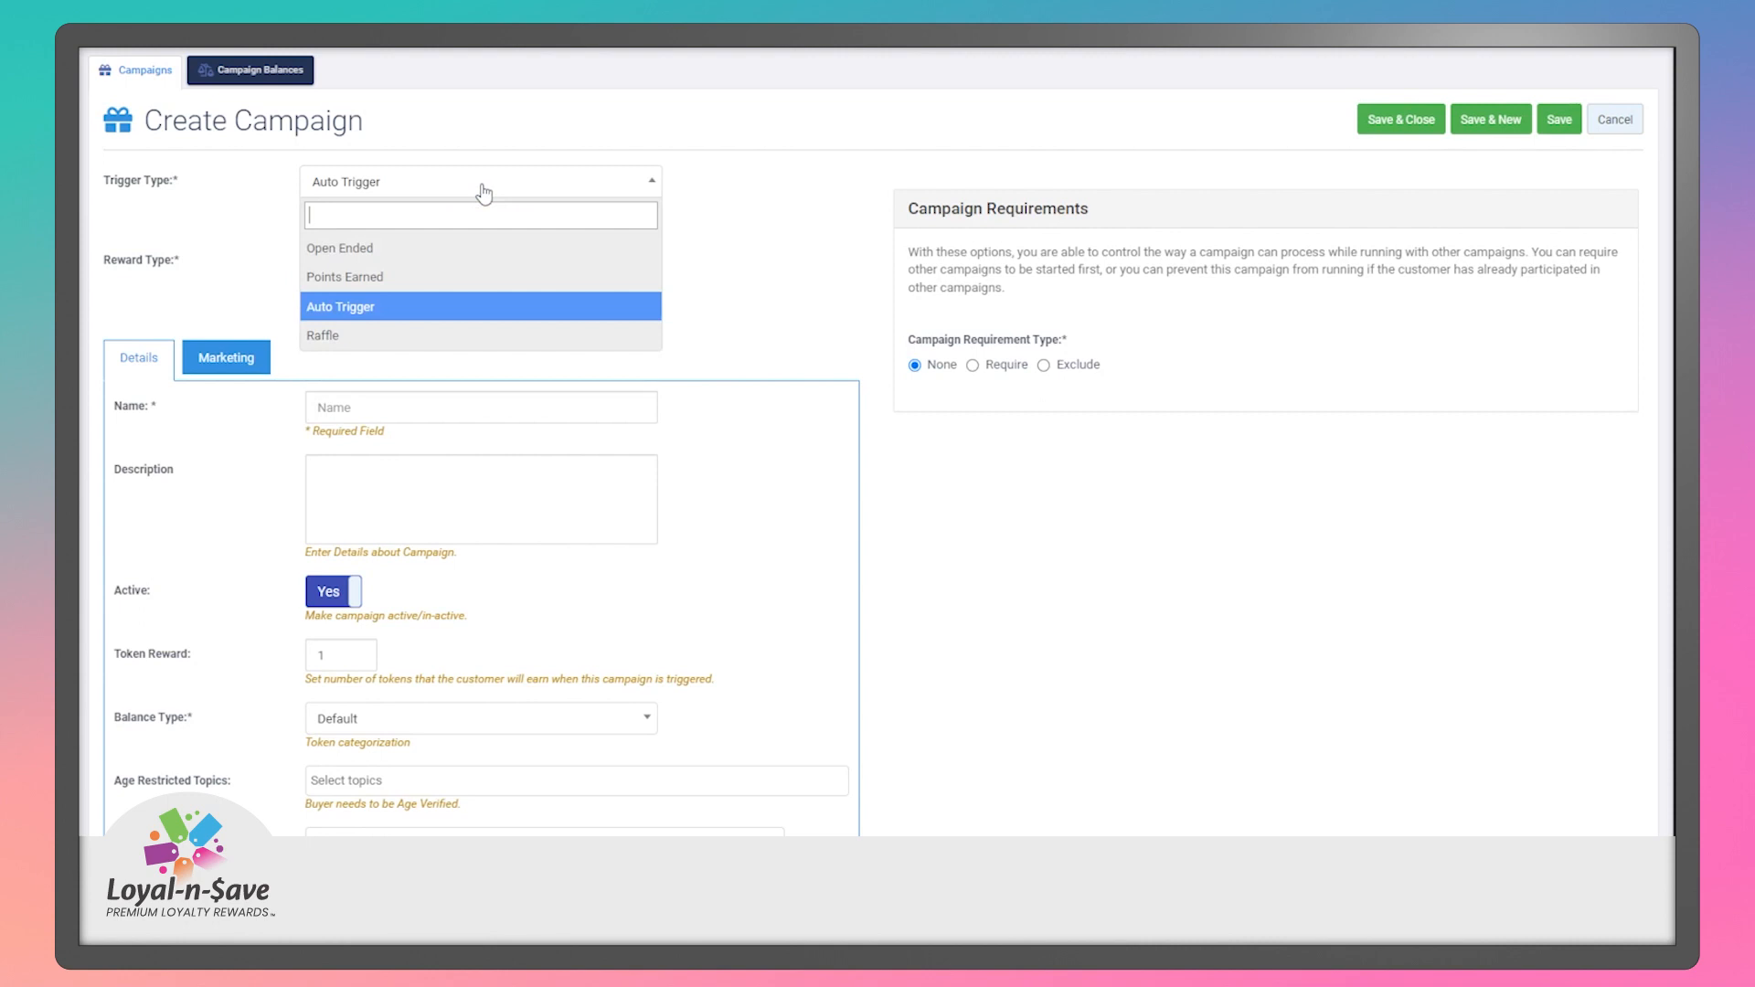
pyautogui.click(464, 338)
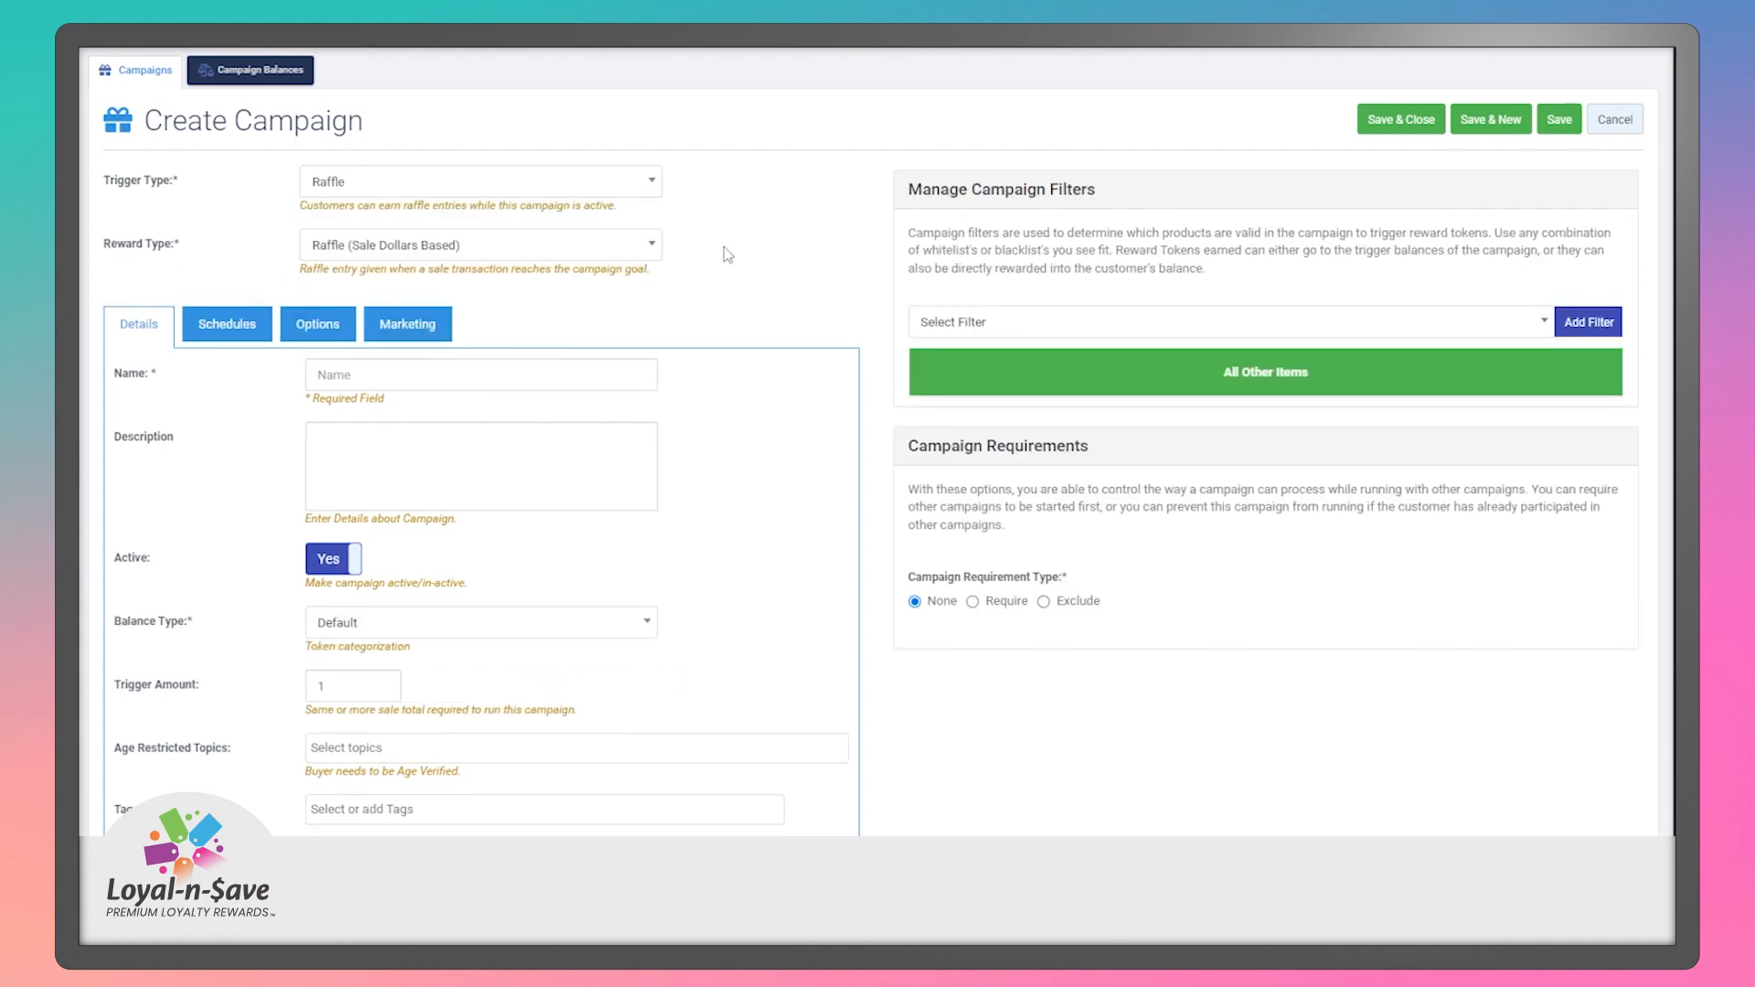
pyautogui.click(654, 249)
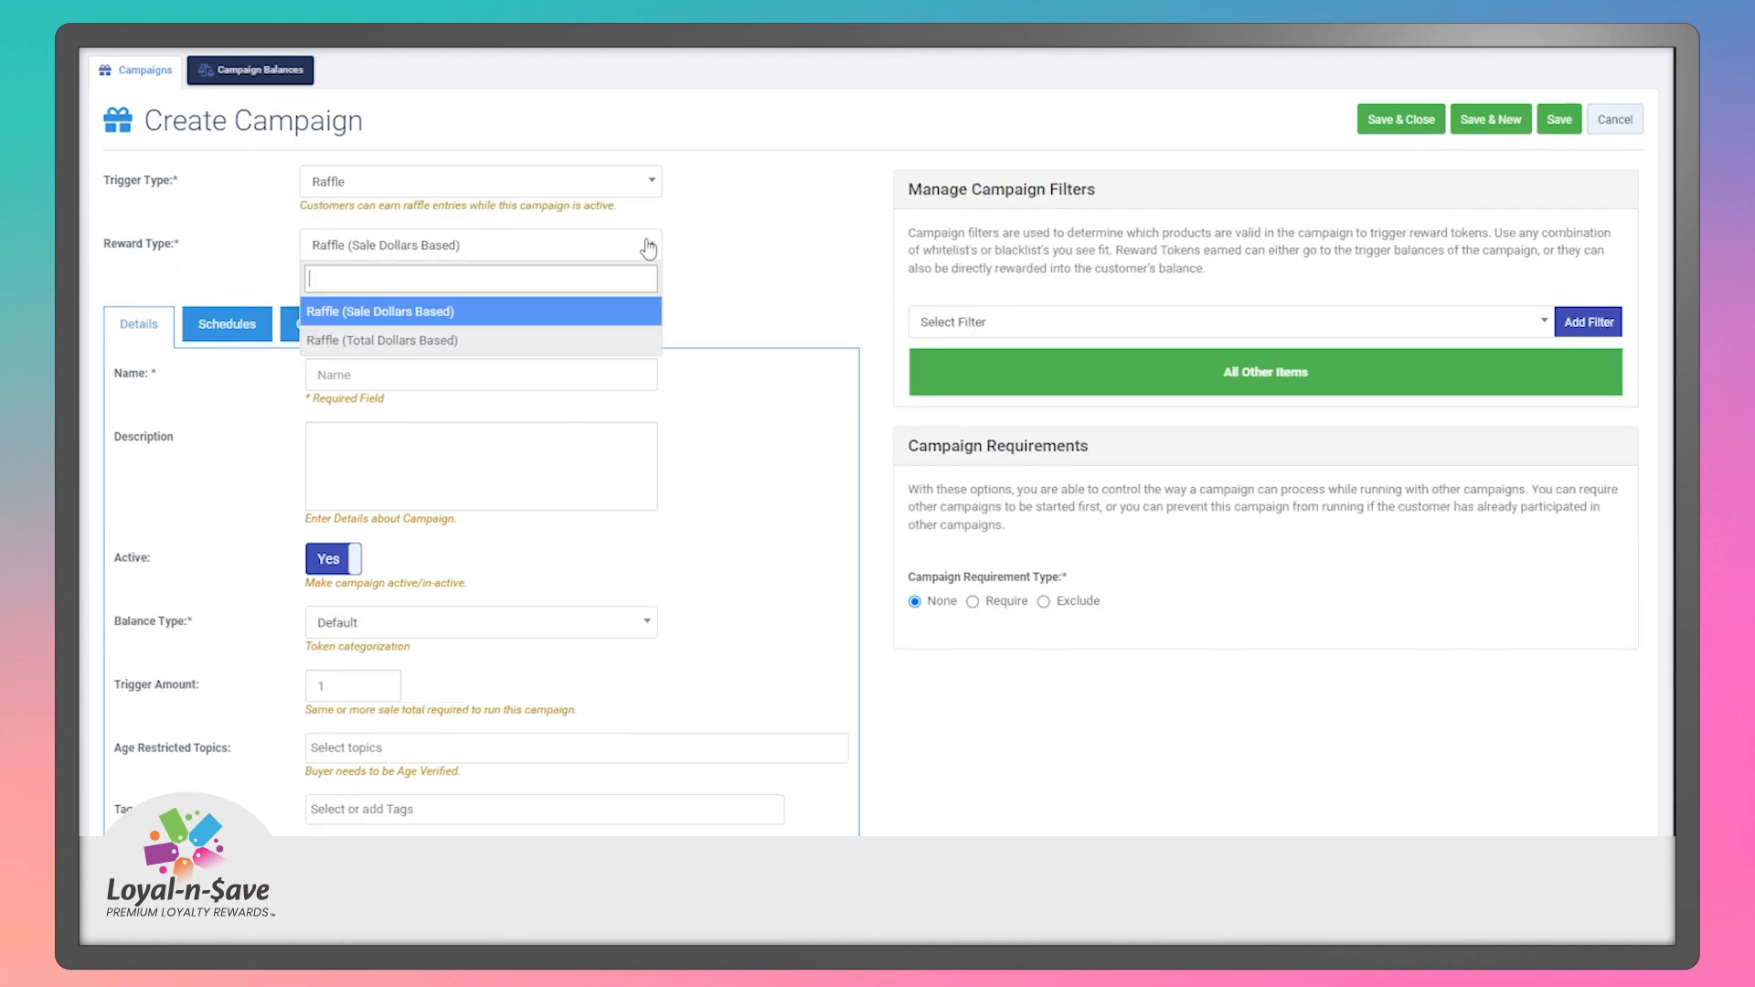
pyautogui.click(593, 314)
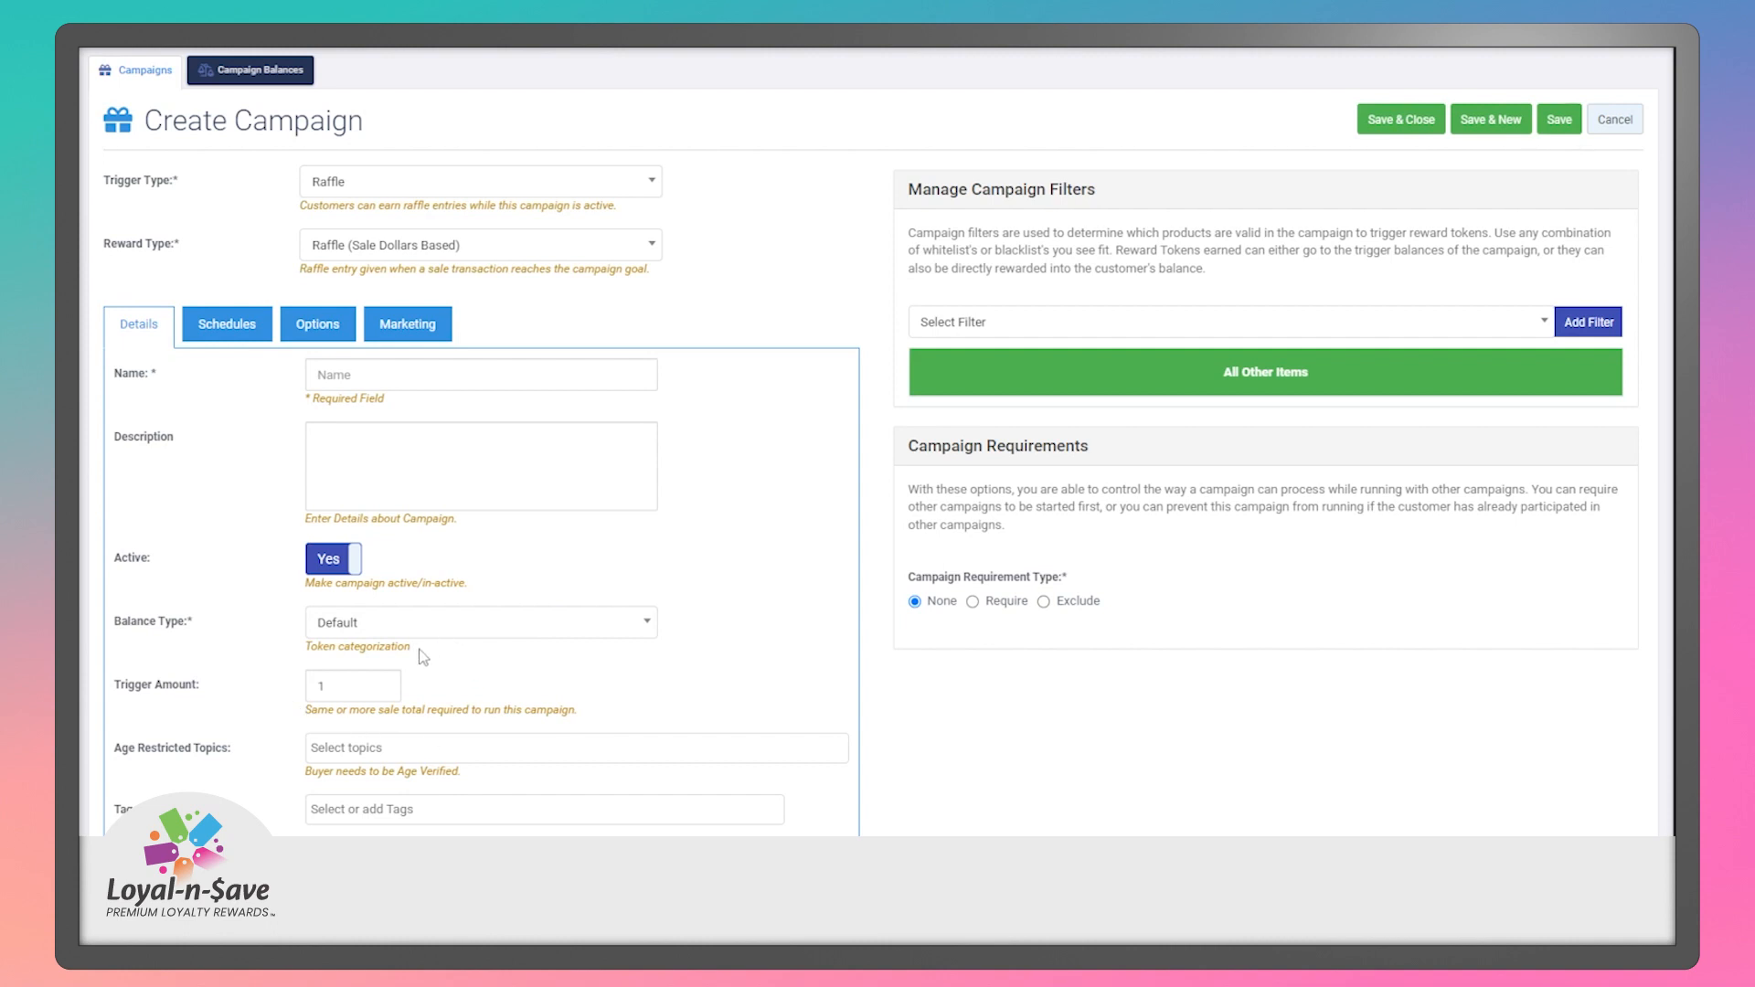
# Change the campaign's reward type to Raffle (Total Dollars Based) and check the Trigger Amount description.
pyautogui.click(383, 687)
pyautogui.click(486, 697)
pyautogui.click(621, 256)
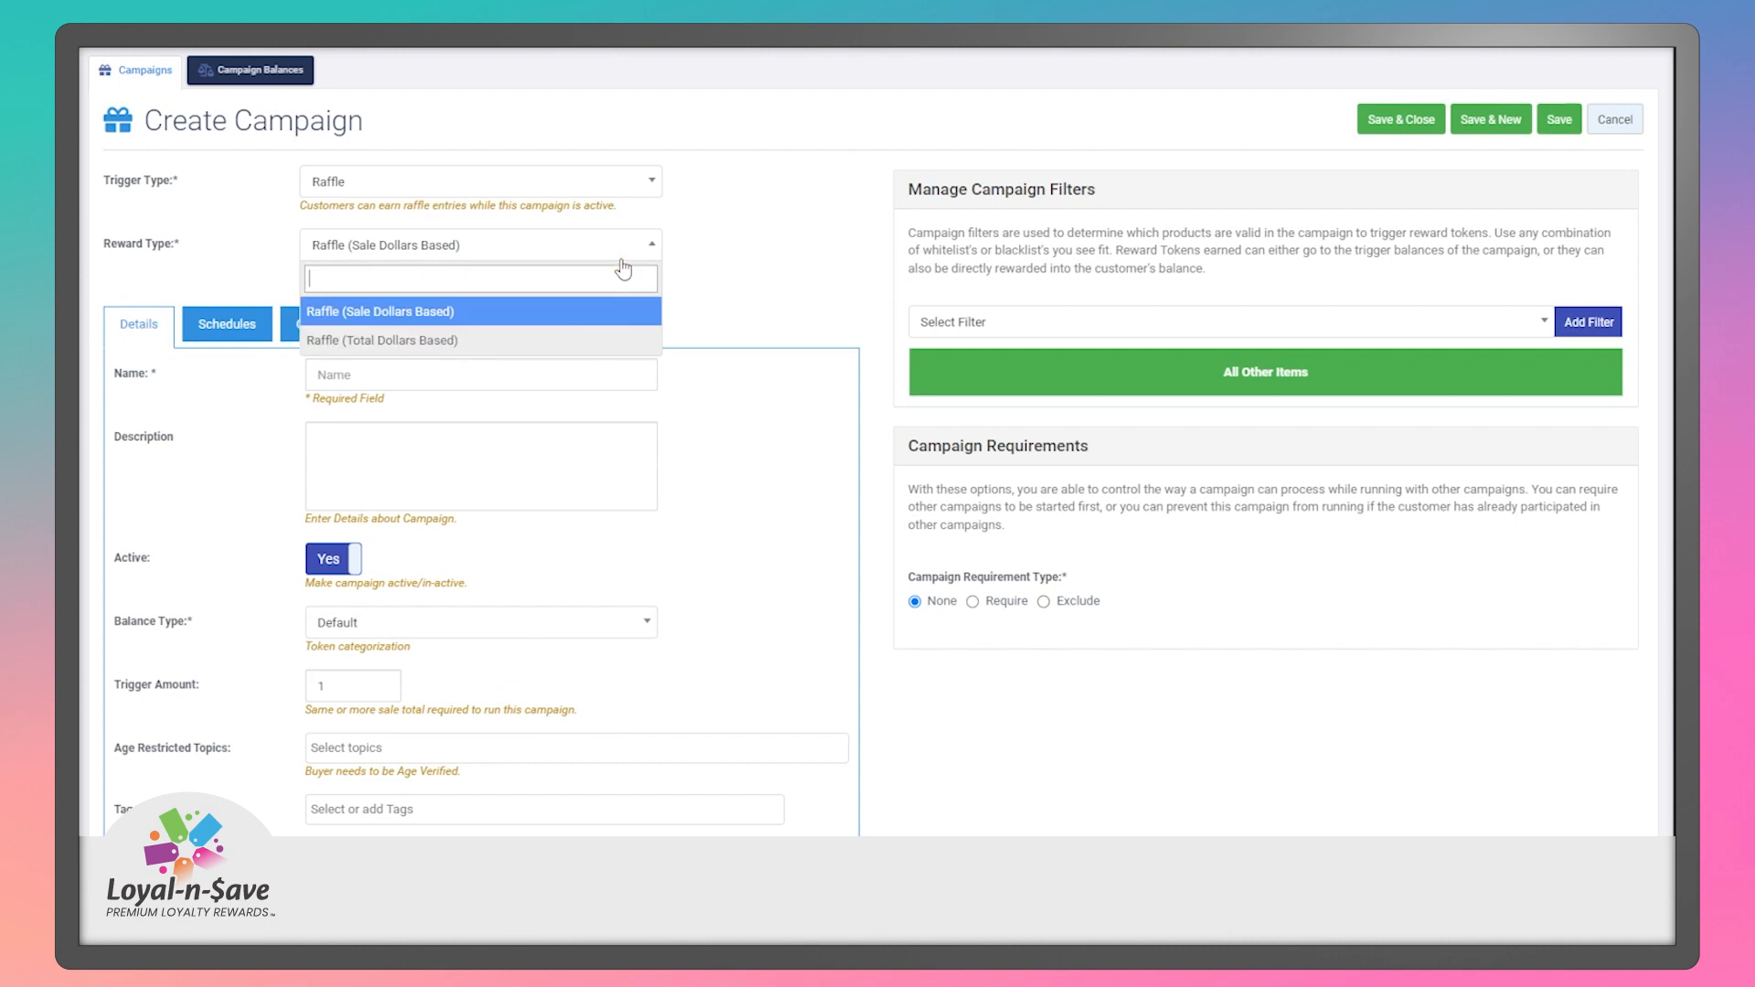
pyautogui.click(588, 340)
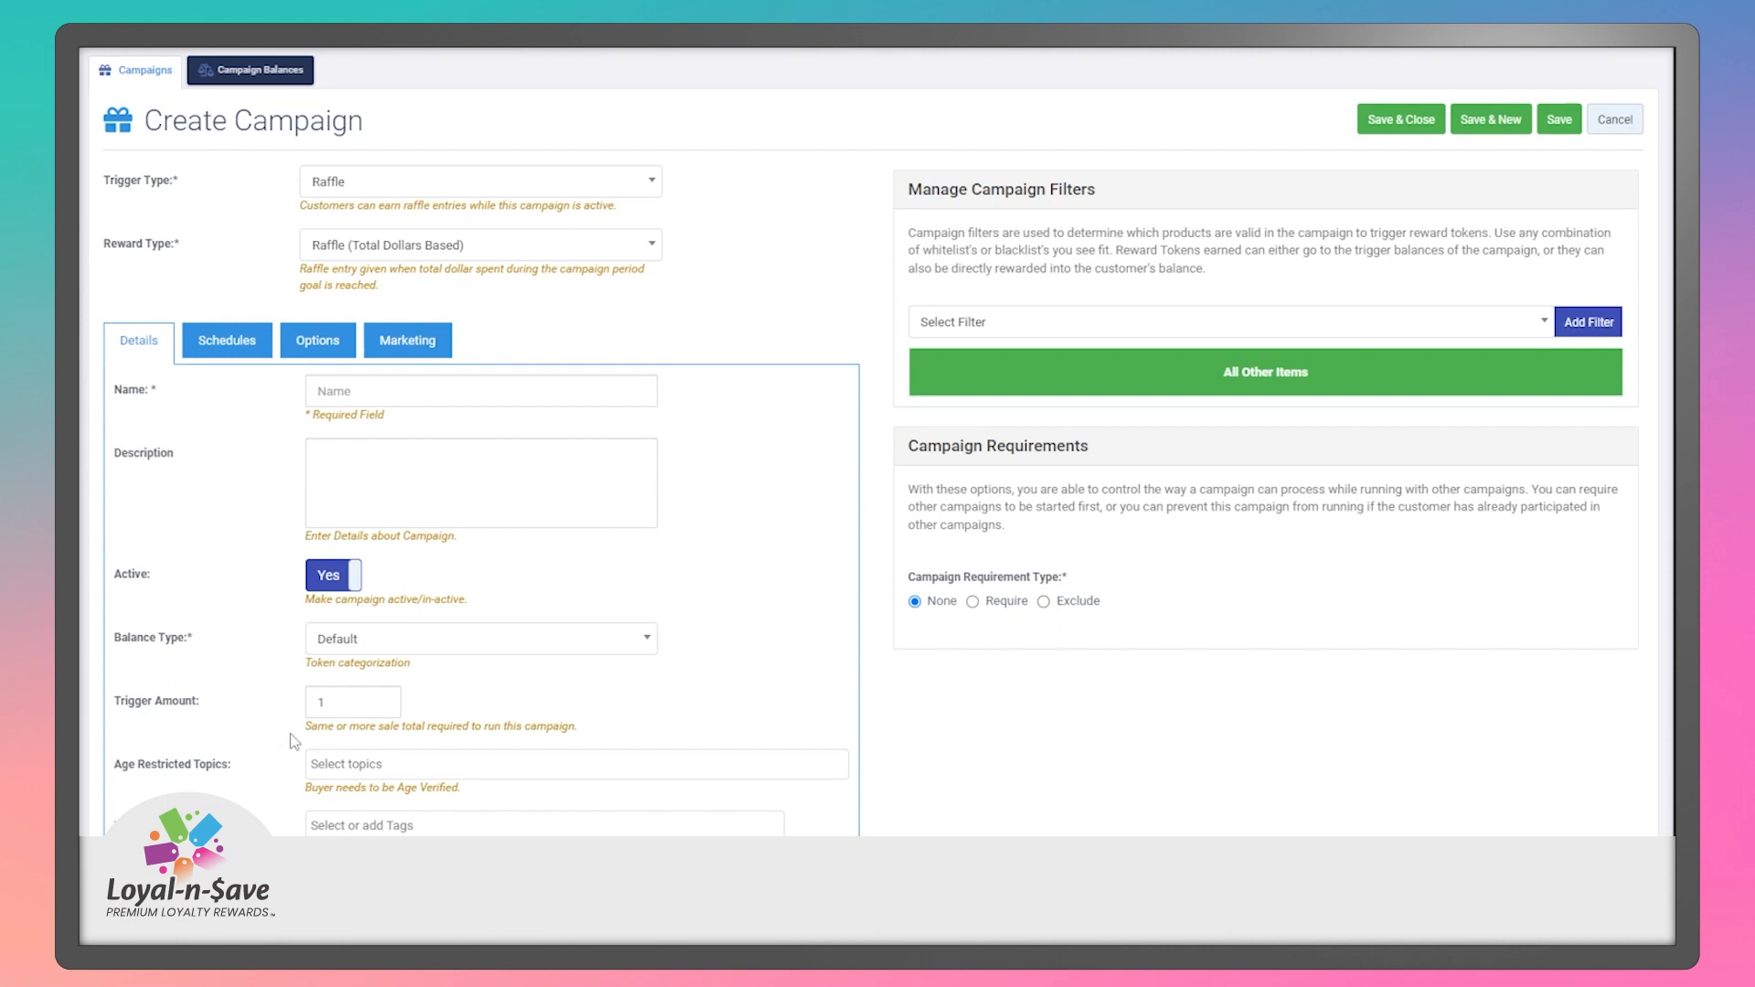
pyautogui.moveTo(307, 728); pyautogui.dragTo(601, 718)
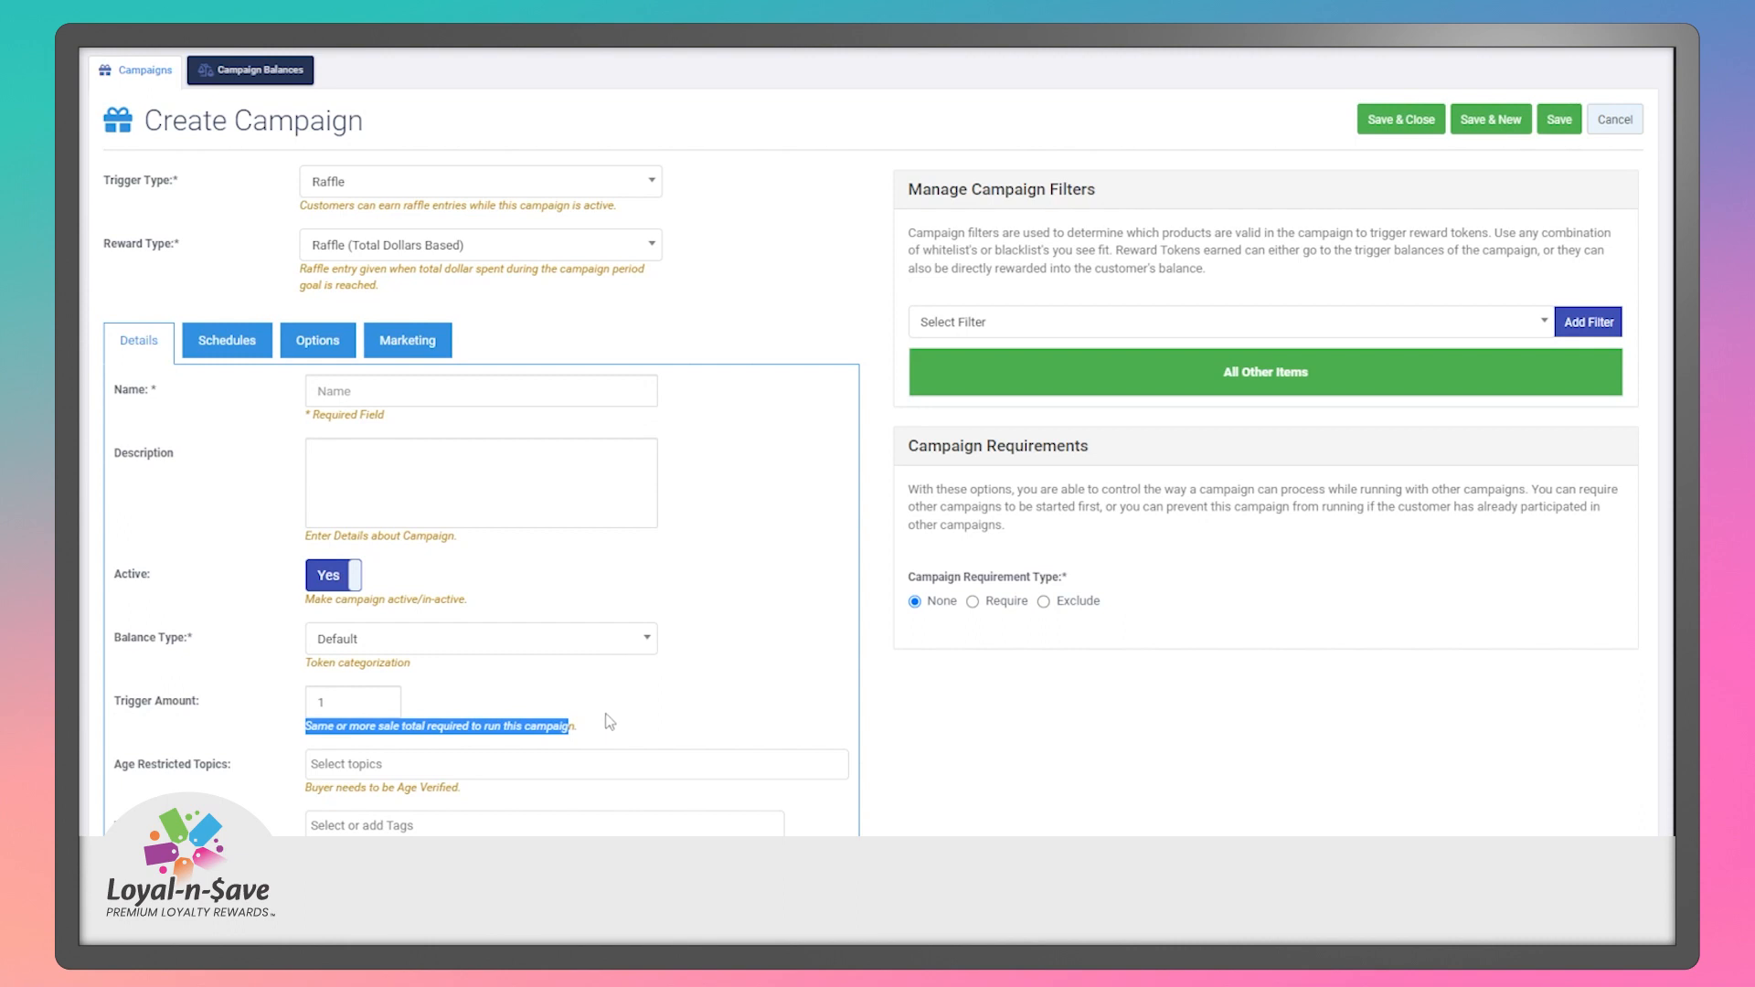
pyautogui.click(614, 719)
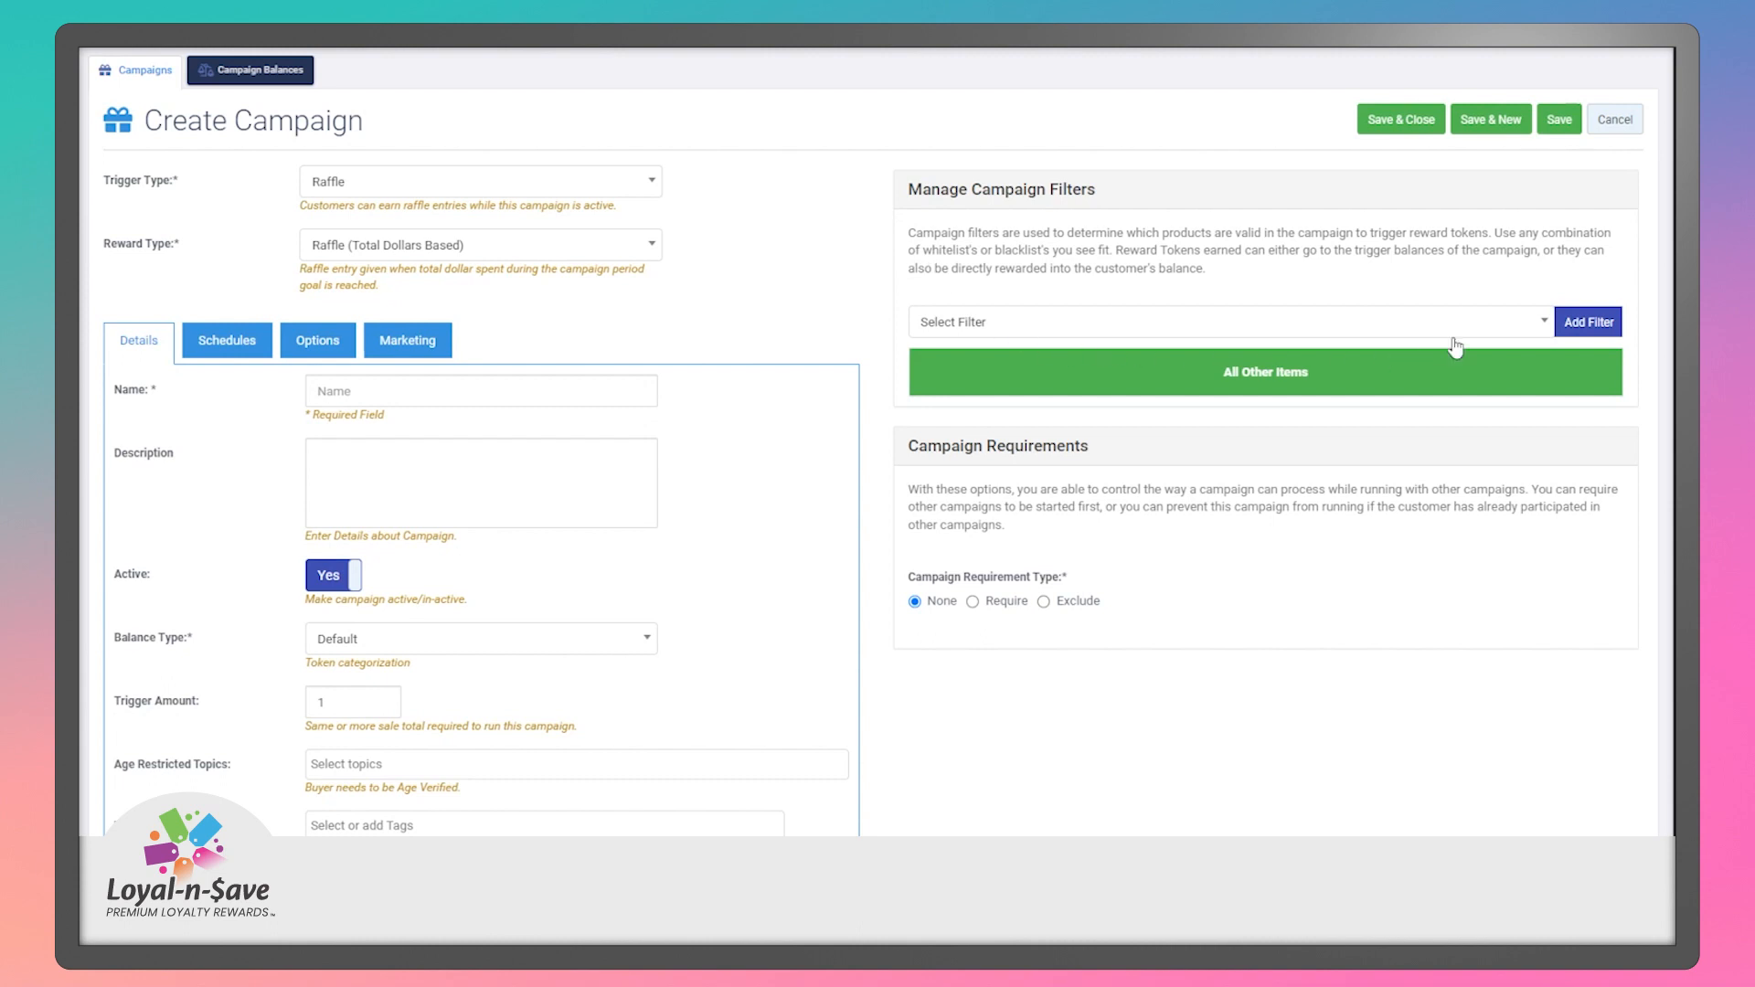
# Look through the whitelist and blacklist options available as campaign filters, leaving no filter selected.
pyautogui.click(1508, 327)
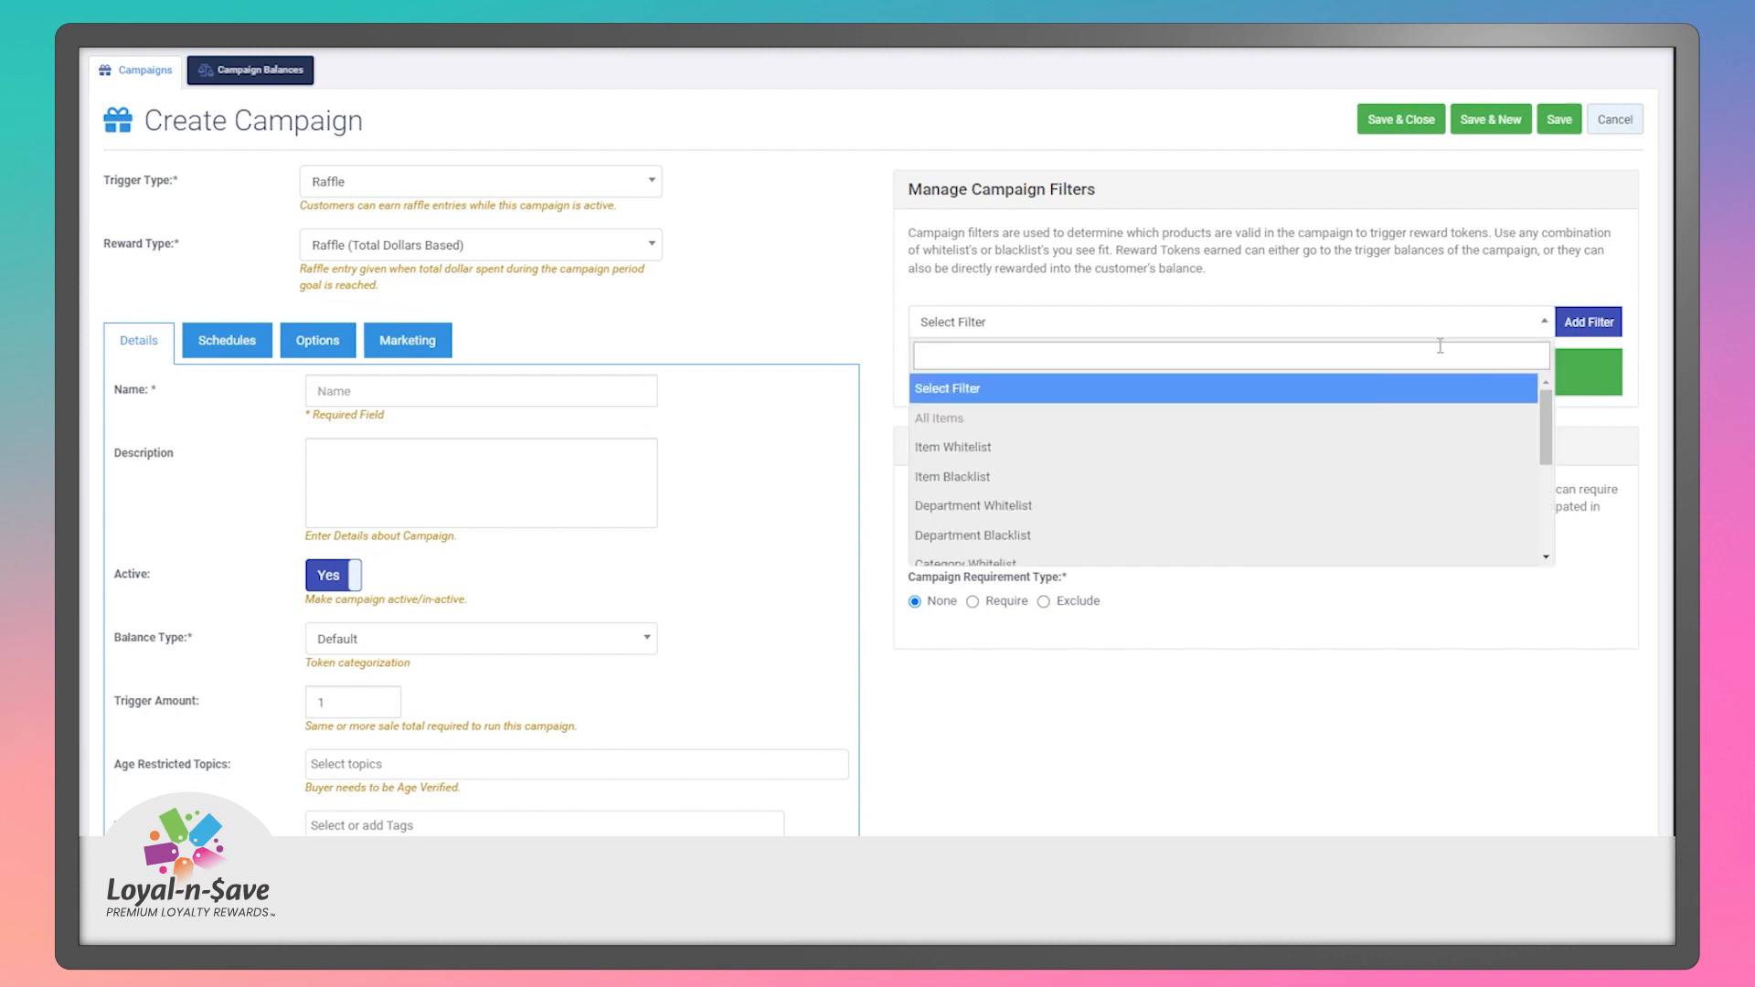
pyautogui.scroll(-5, 1419, 429)
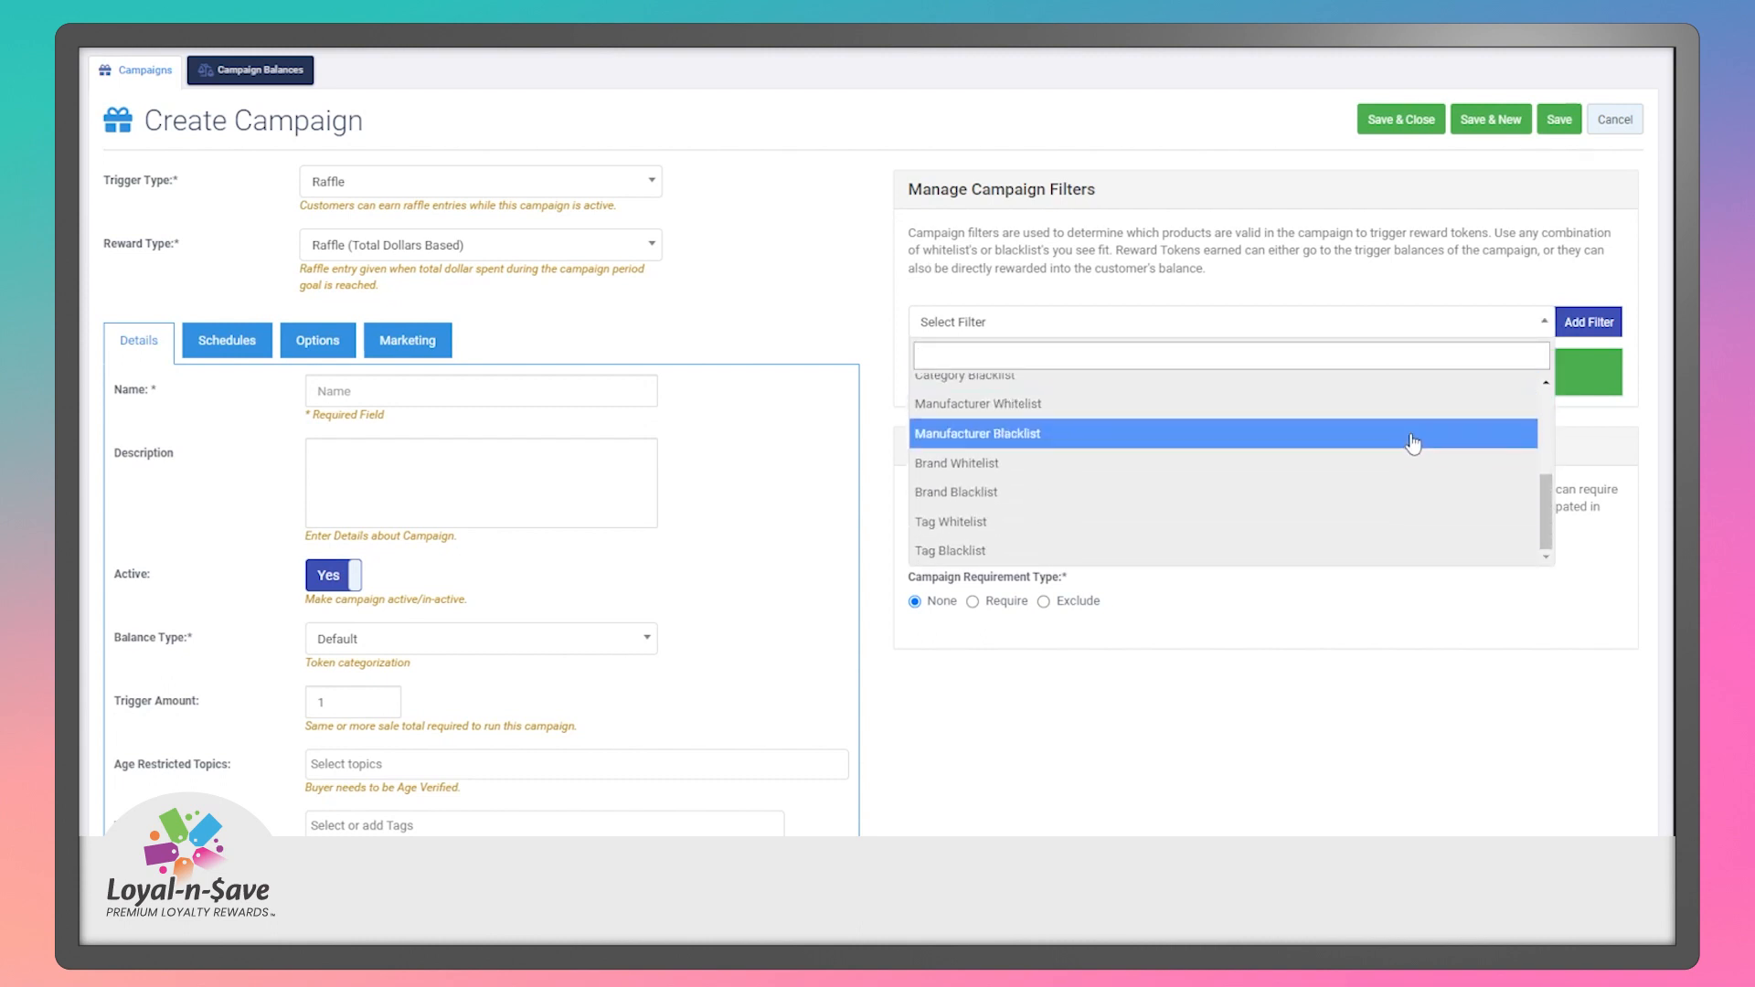
pyautogui.scroll(5, 1411, 447)
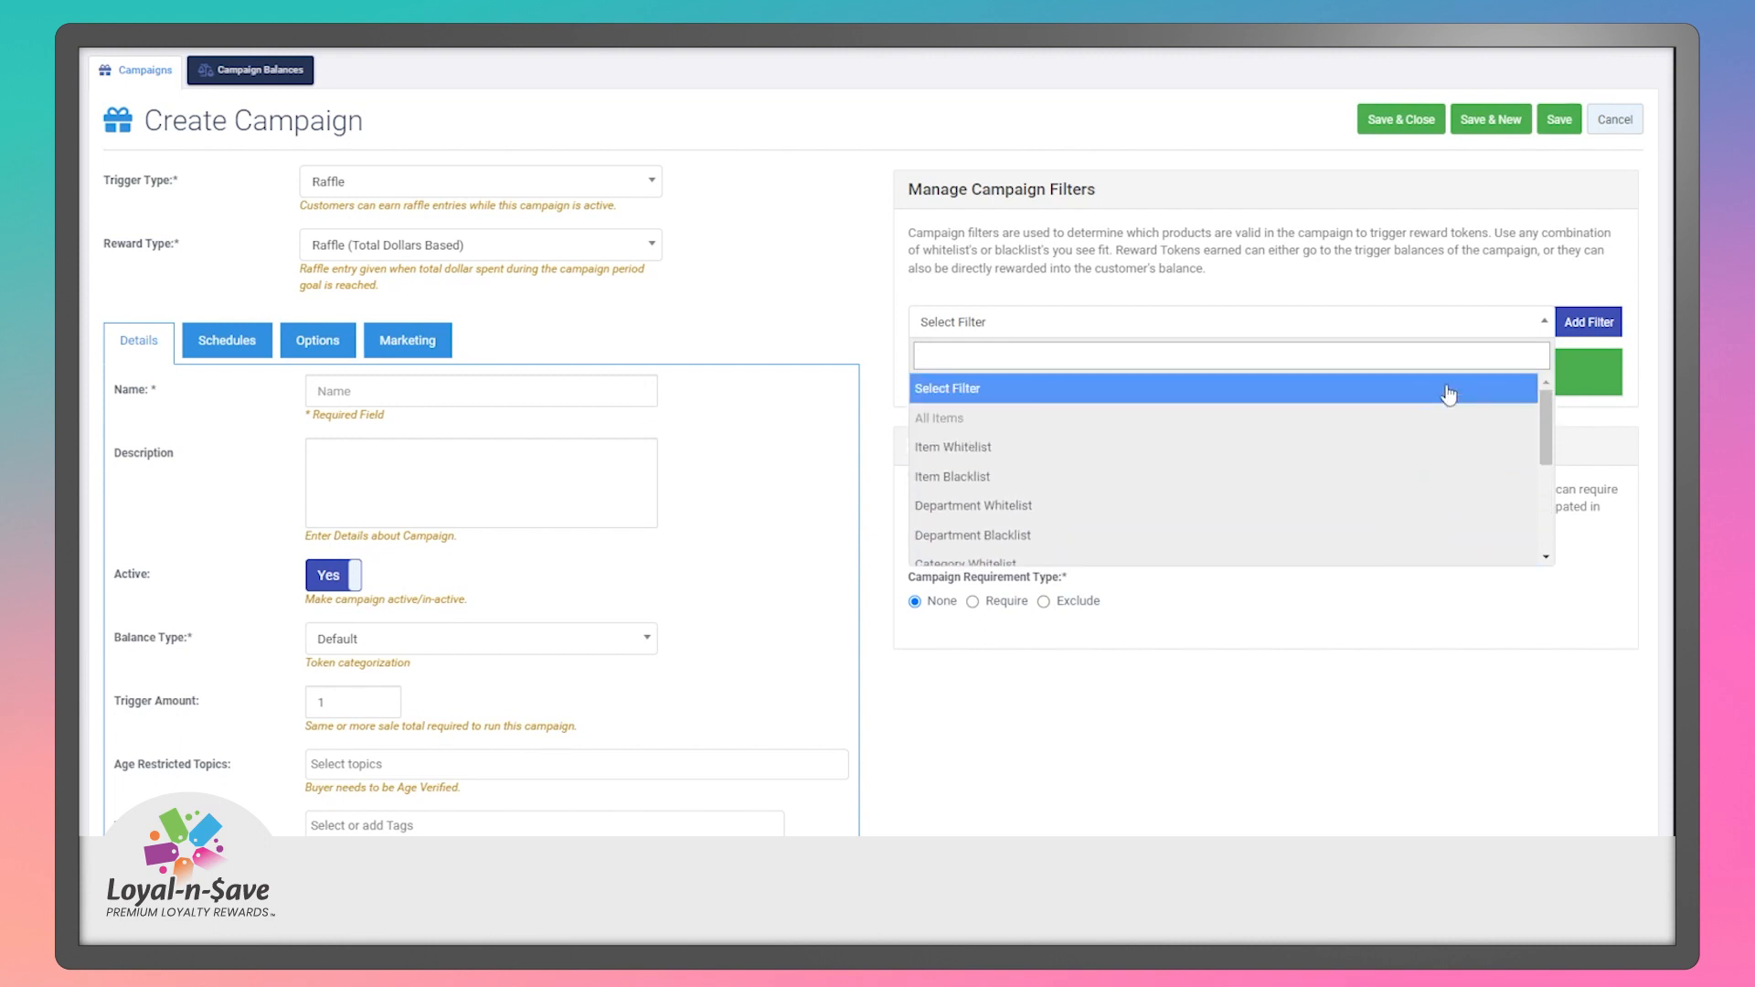
pyautogui.click(1453, 338)
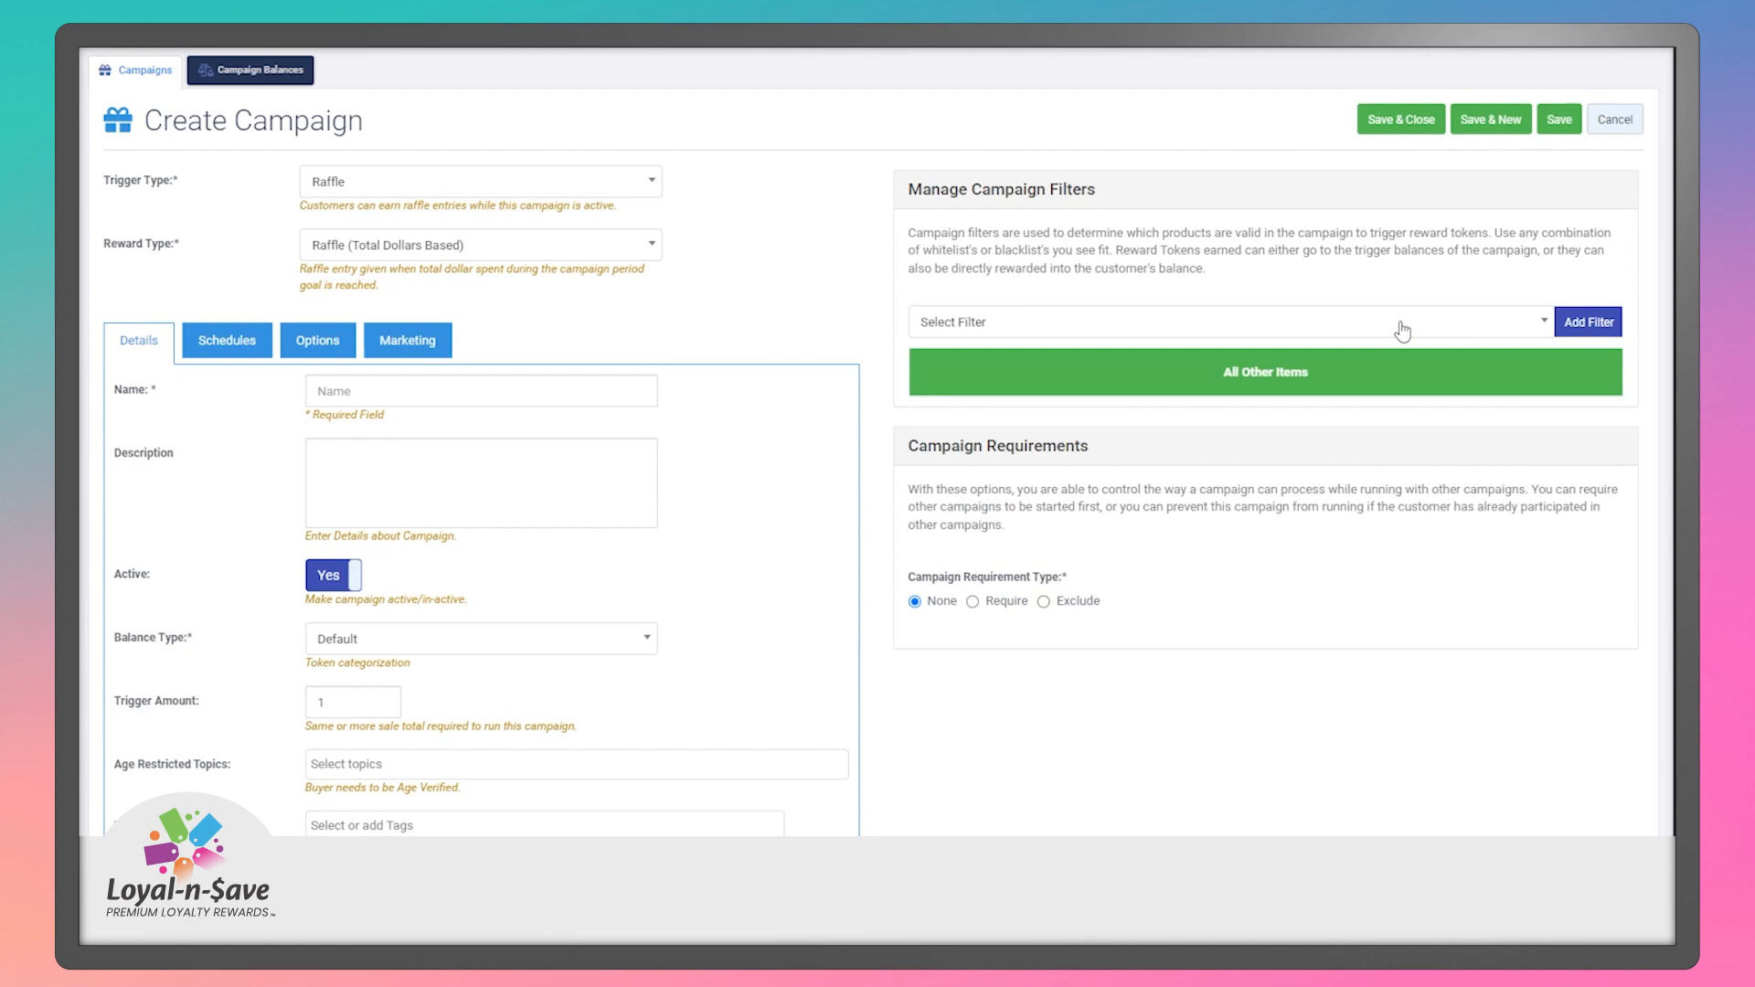
pyautogui.click(466, 181)
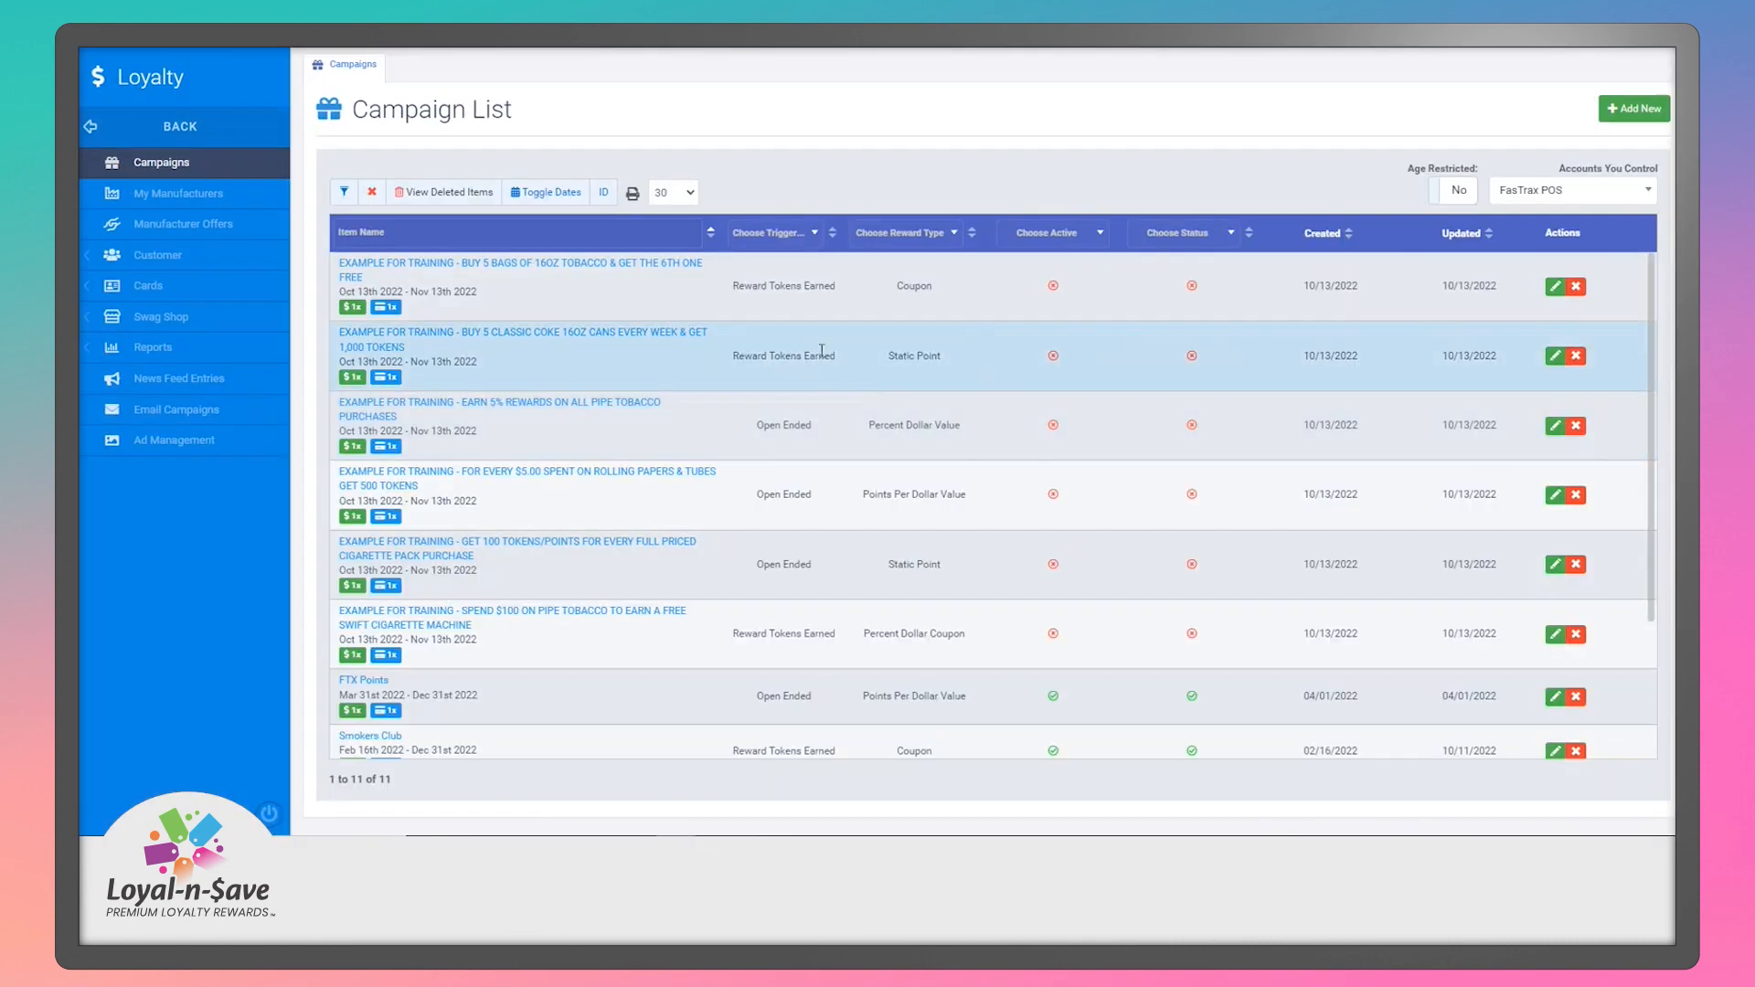
# Open the training example campaign for earning 5% rewards on all pipe tobacco purchases and review its details.
pyautogui.click(553, 418)
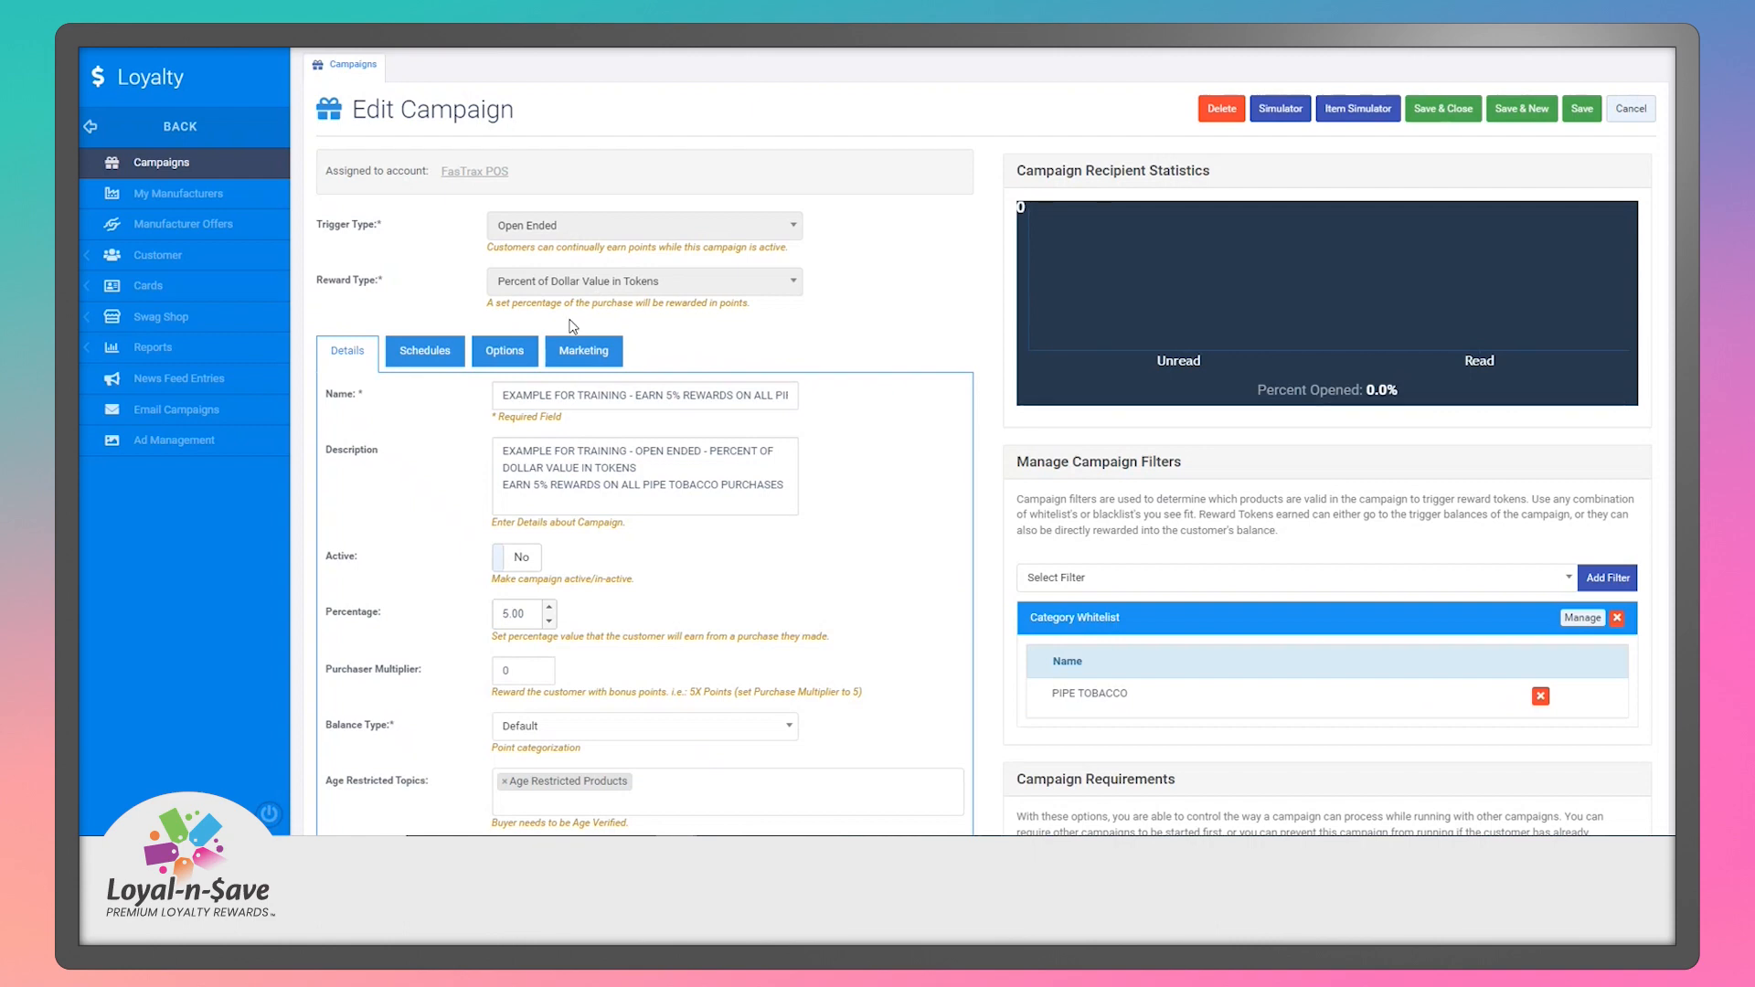
pyautogui.scroll(-1, 850, 304)
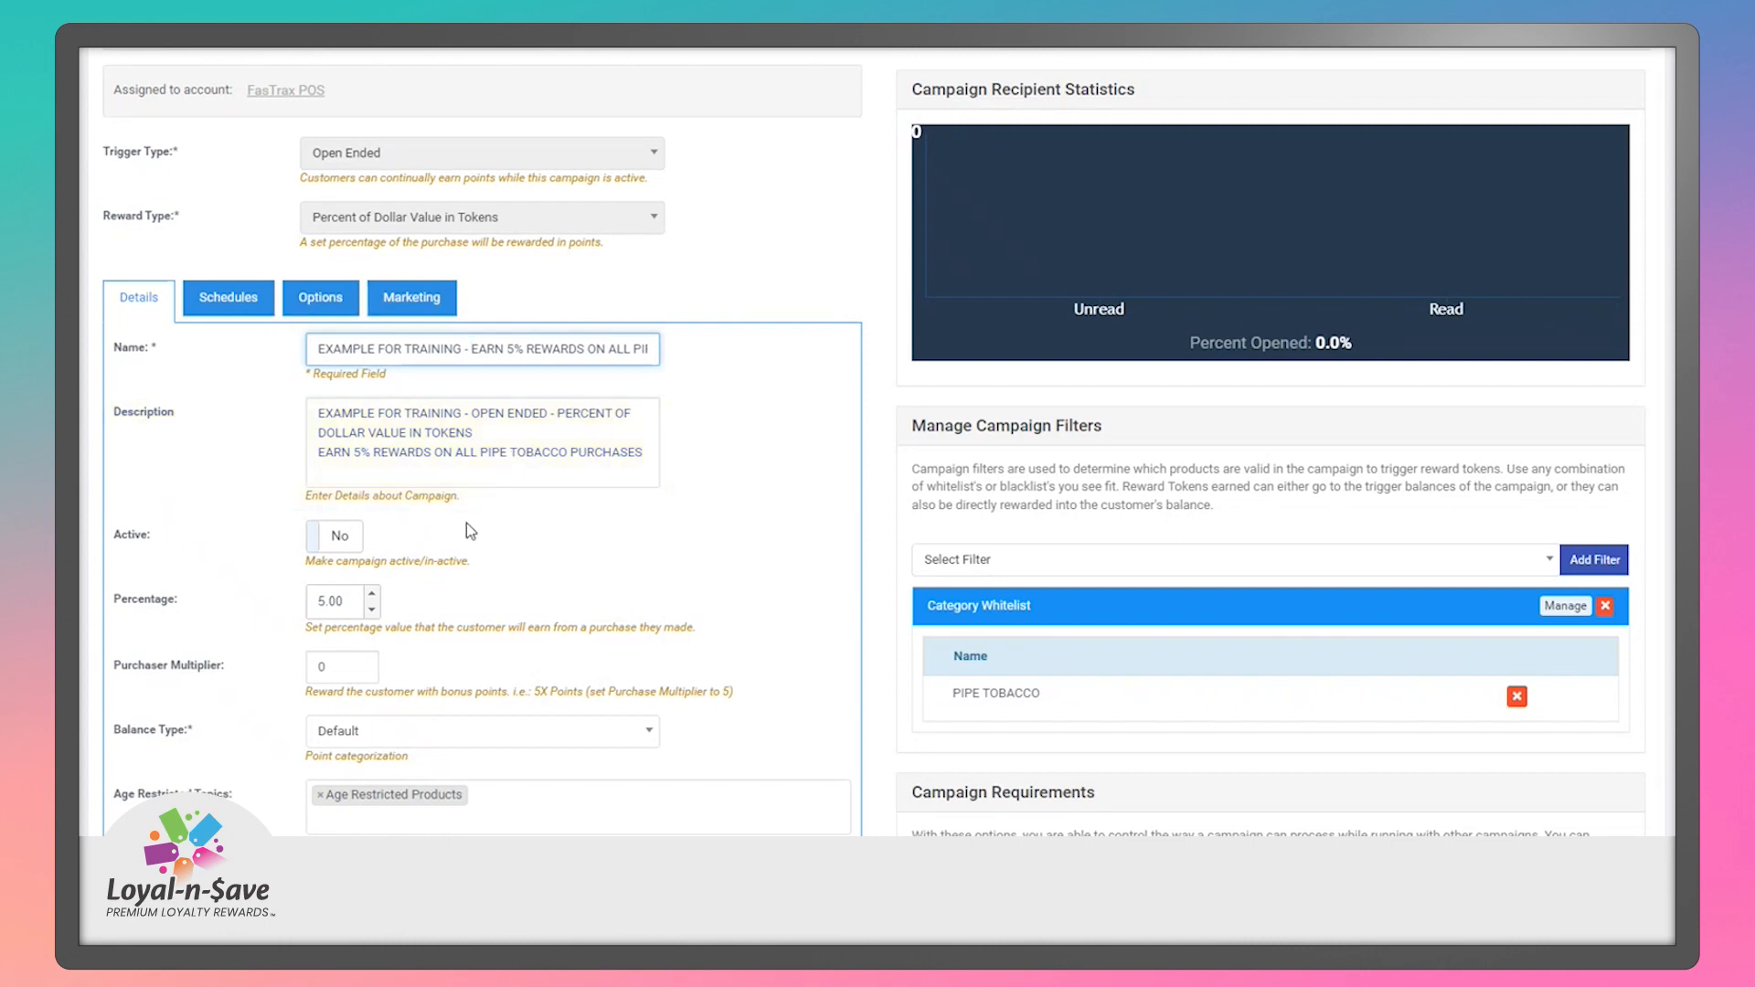
pyautogui.click(339, 548)
pyautogui.click(340, 550)
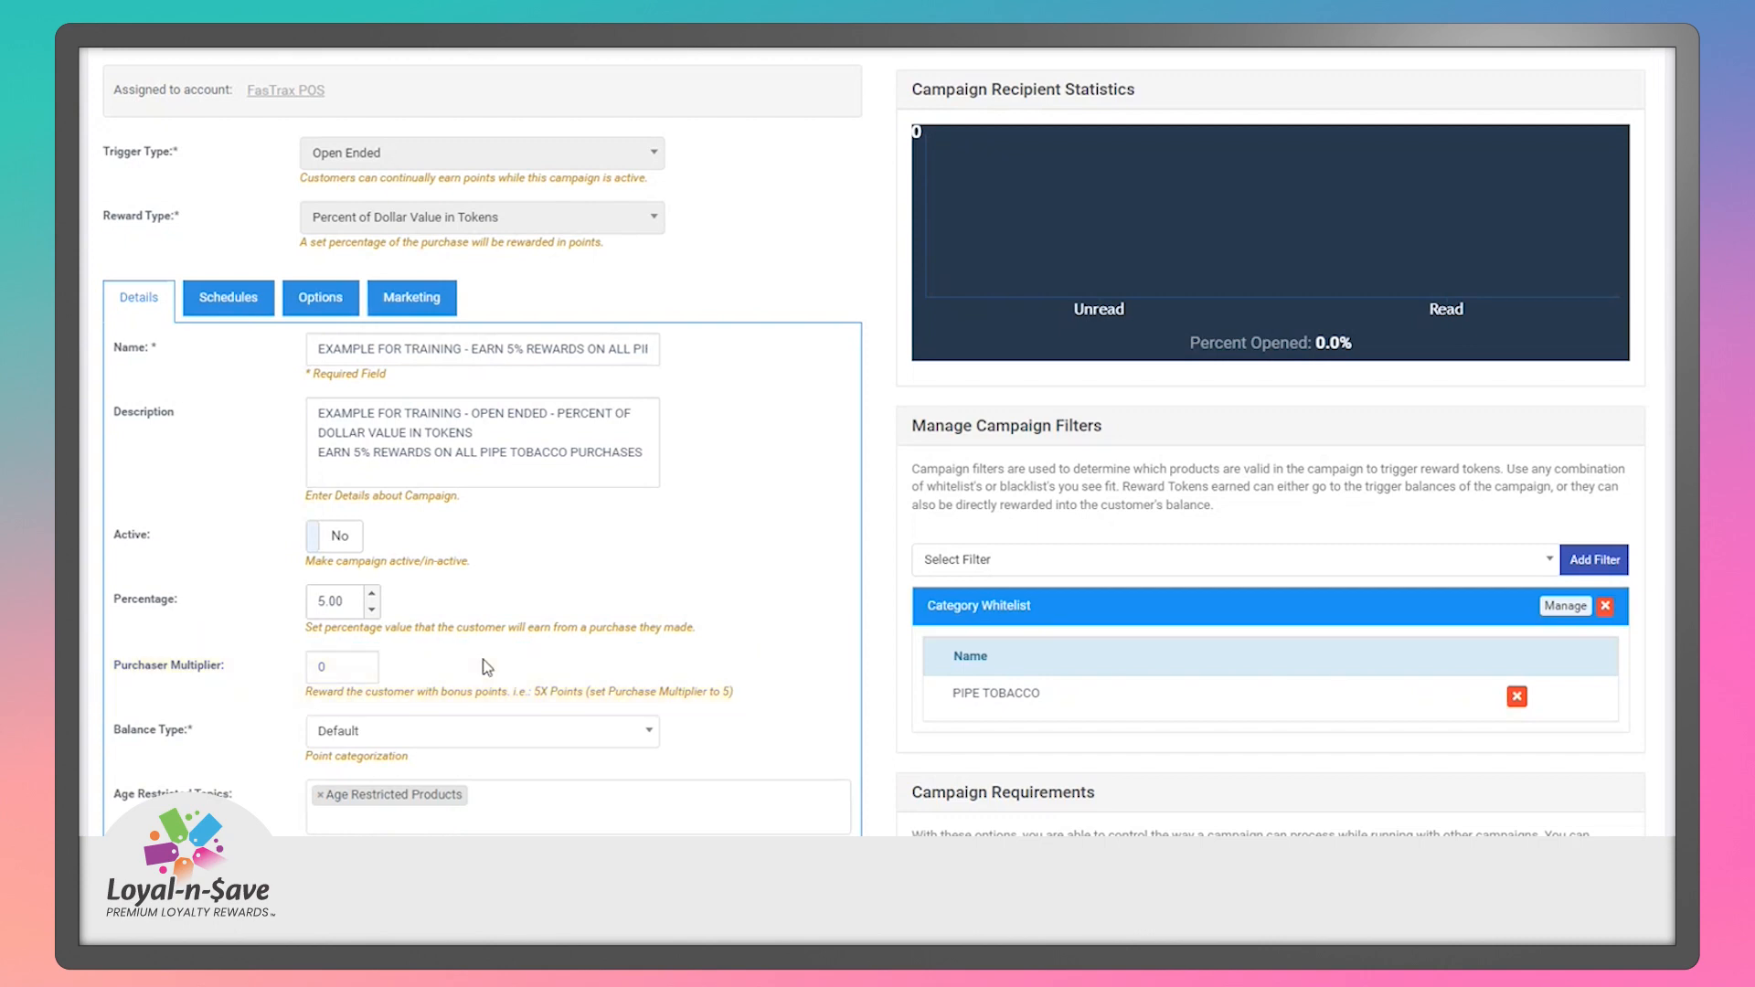
pyautogui.scroll(-1, 488, 667)
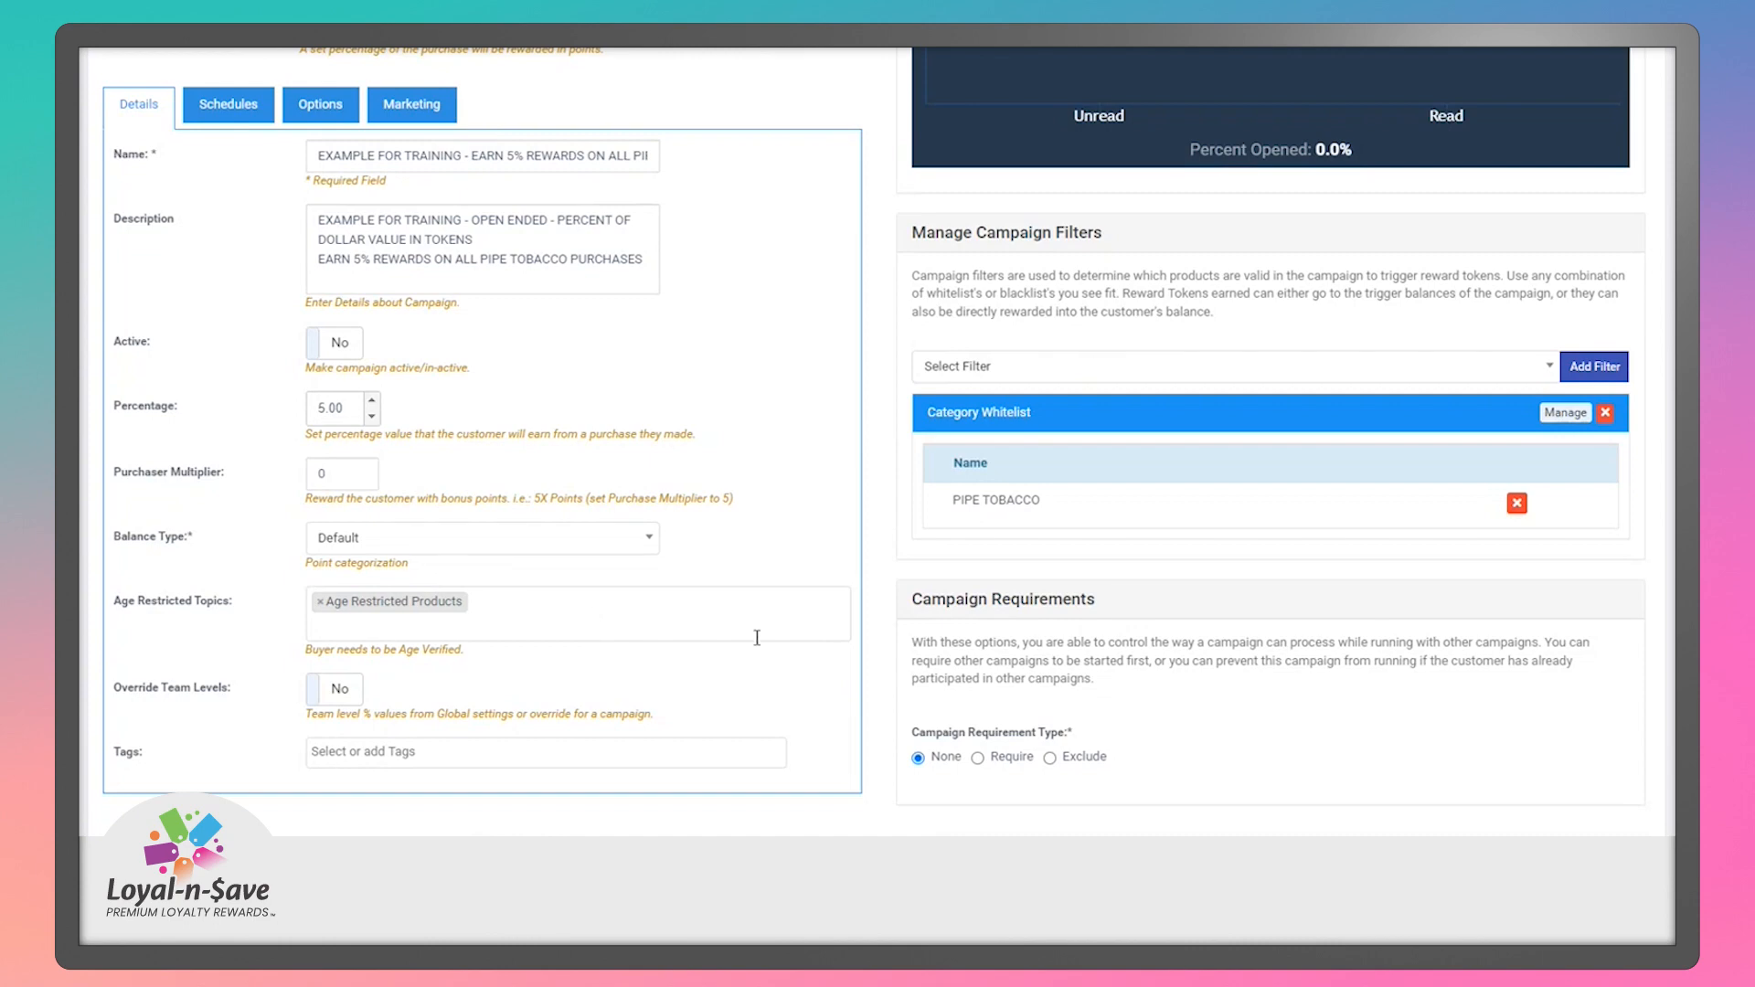
# Try Override Team Levels to examine the Team Breakdown percentages, and turn the override back off.
pyautogui.click(331, 697)
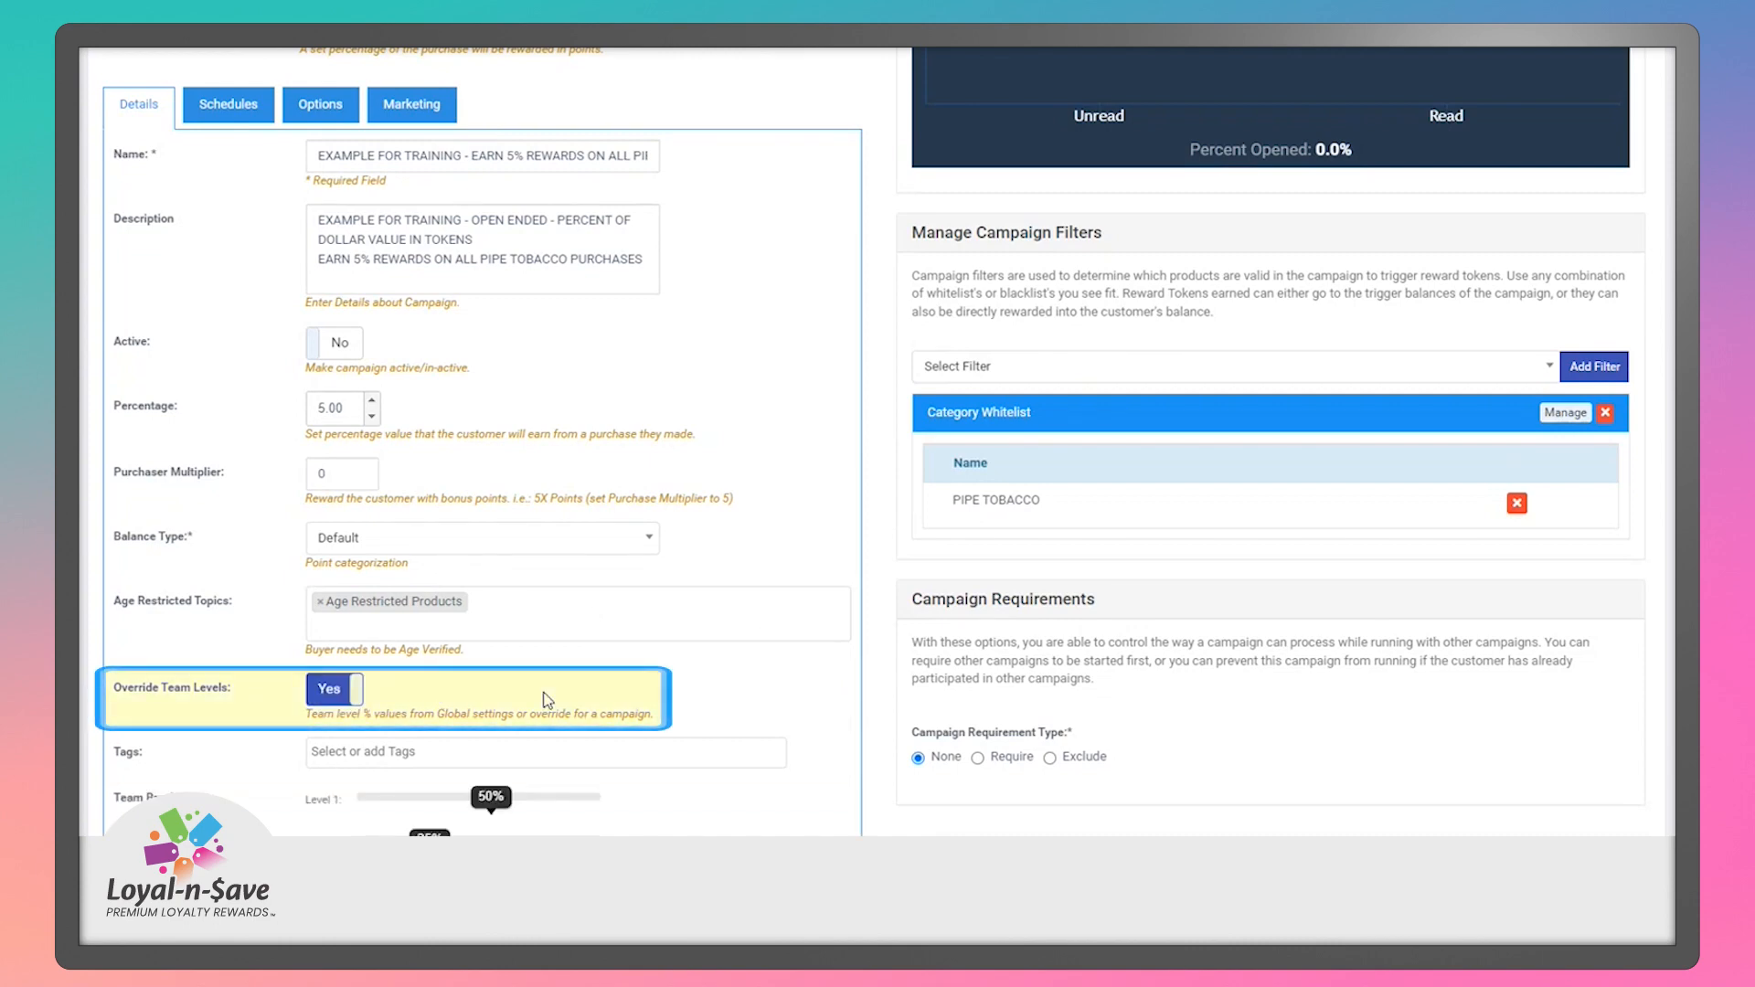
pyautogui.scroll(-1, 546, 693)
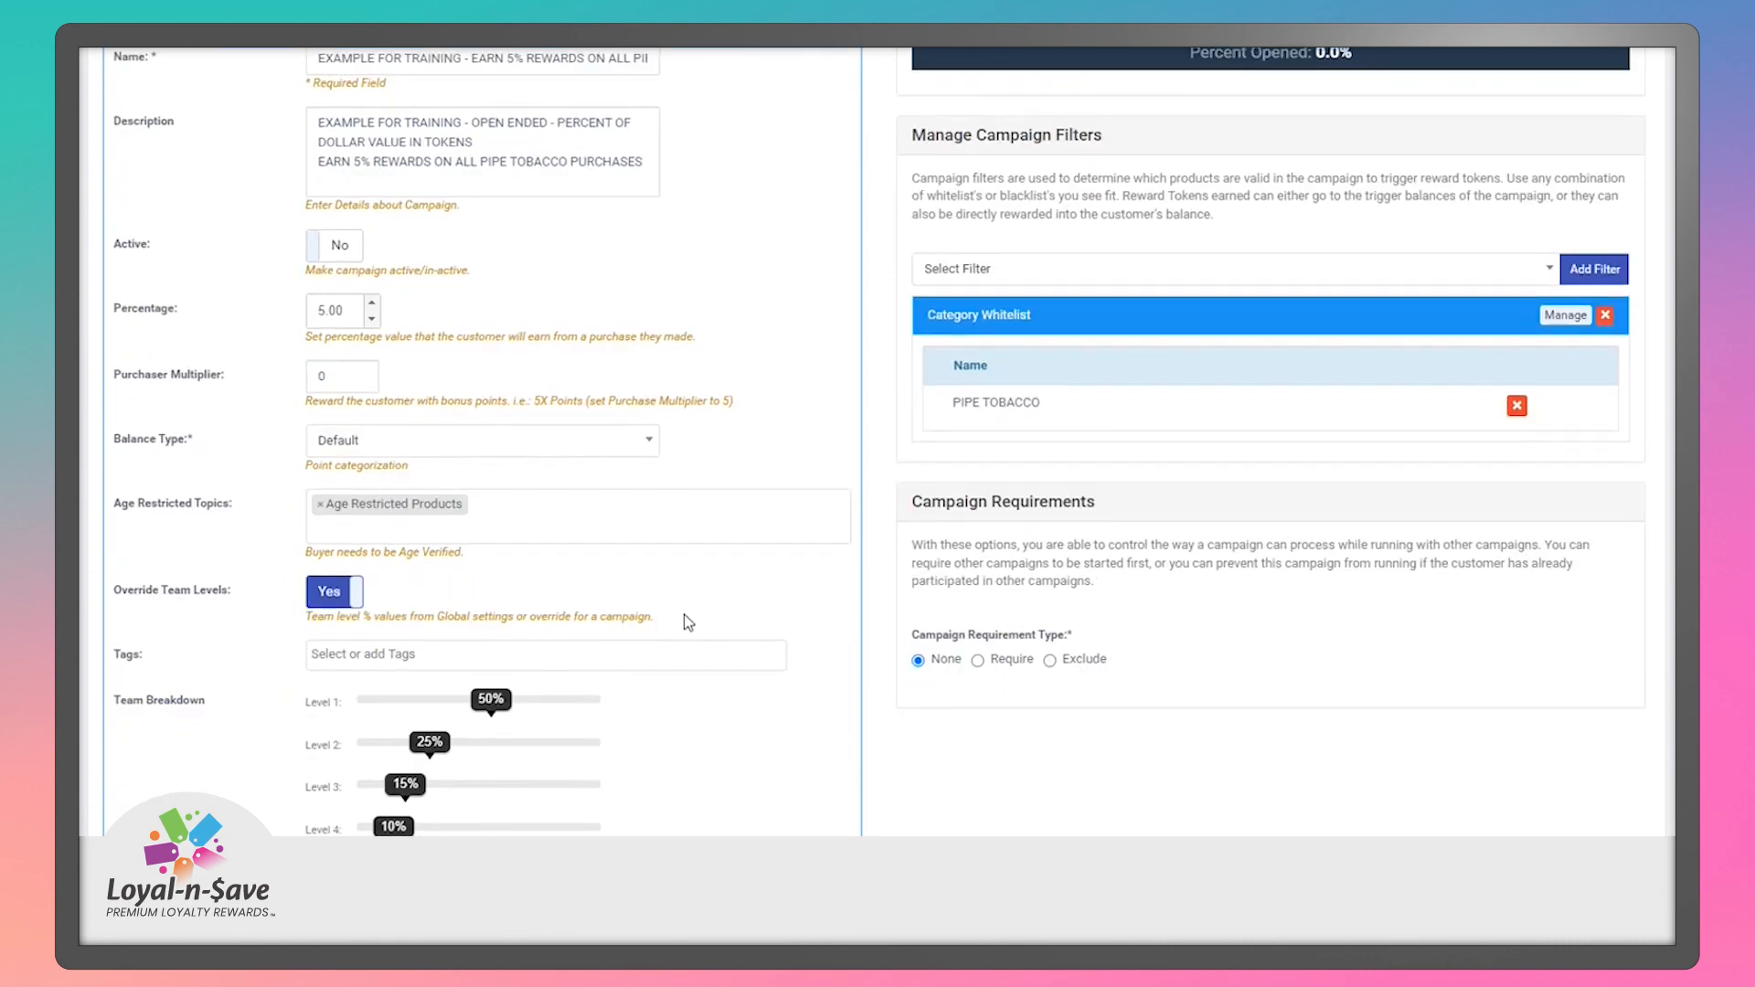
pyautogui.scroll(-1, 697, 592)
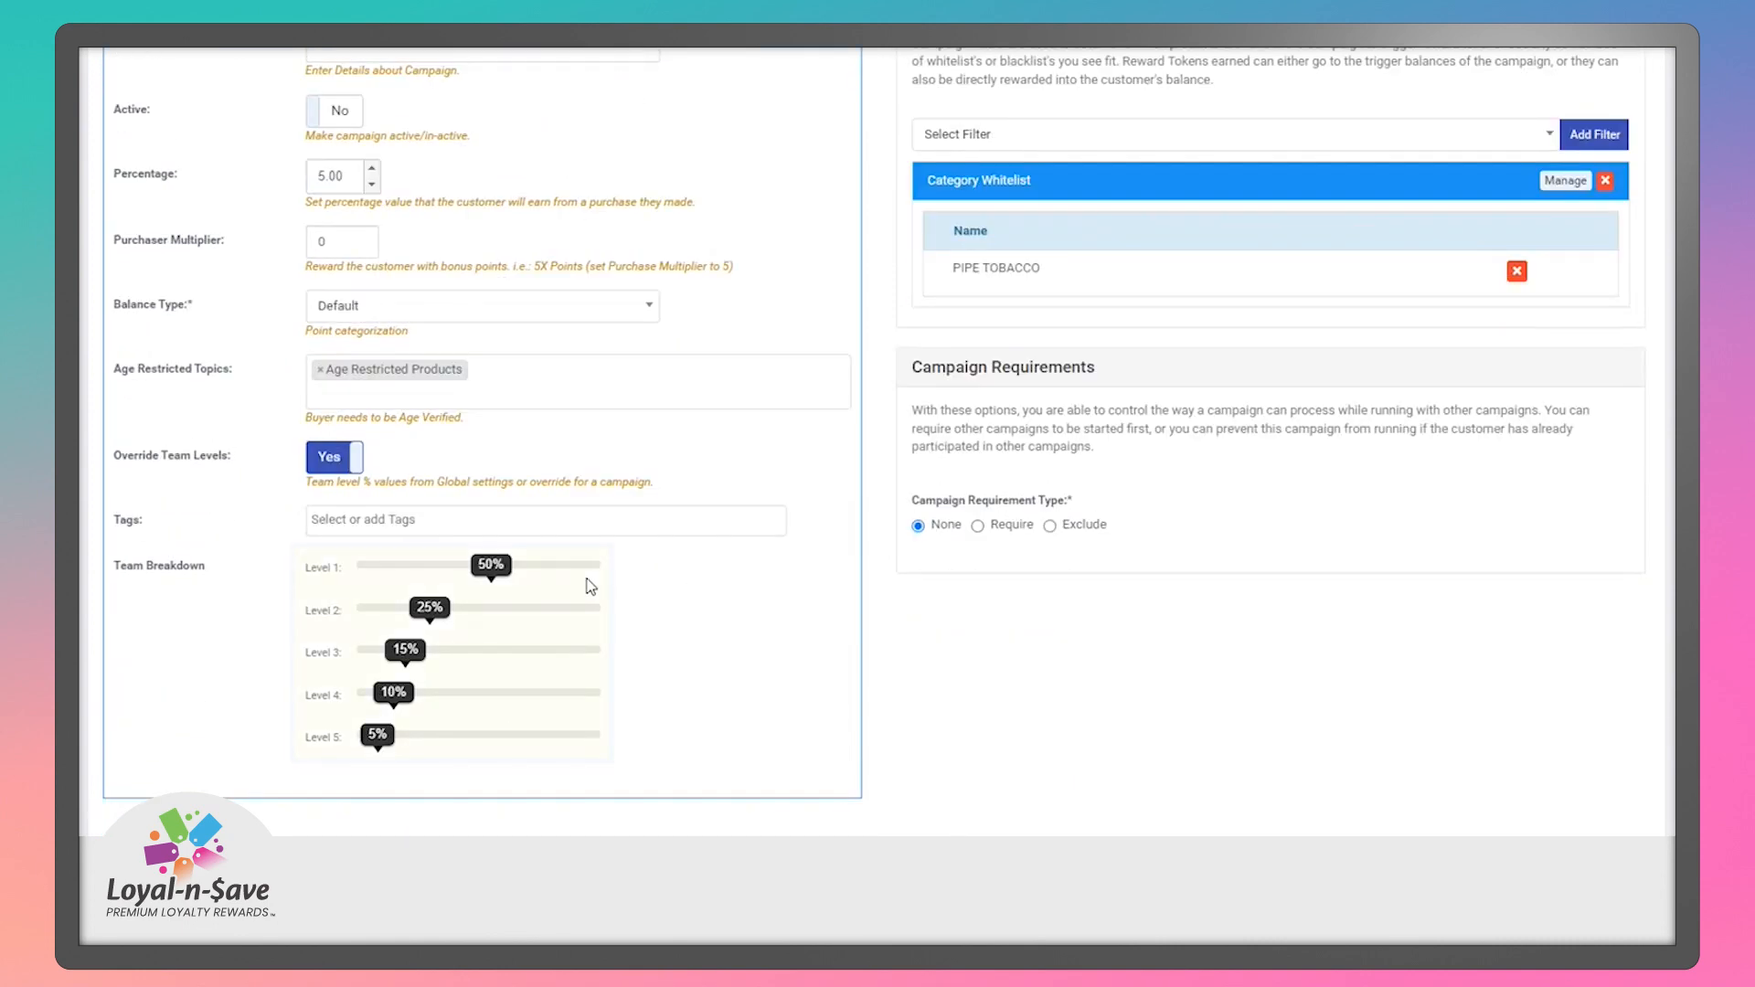
pyautogui.moveTo(495, 578)
pyautogui.mouseDown()
pyautogui.moveTo(523, 579)
pyautogui.moveTo(460, 579)
pyautogui.moveTo(493, 583)
pyautogui.mouseUp()
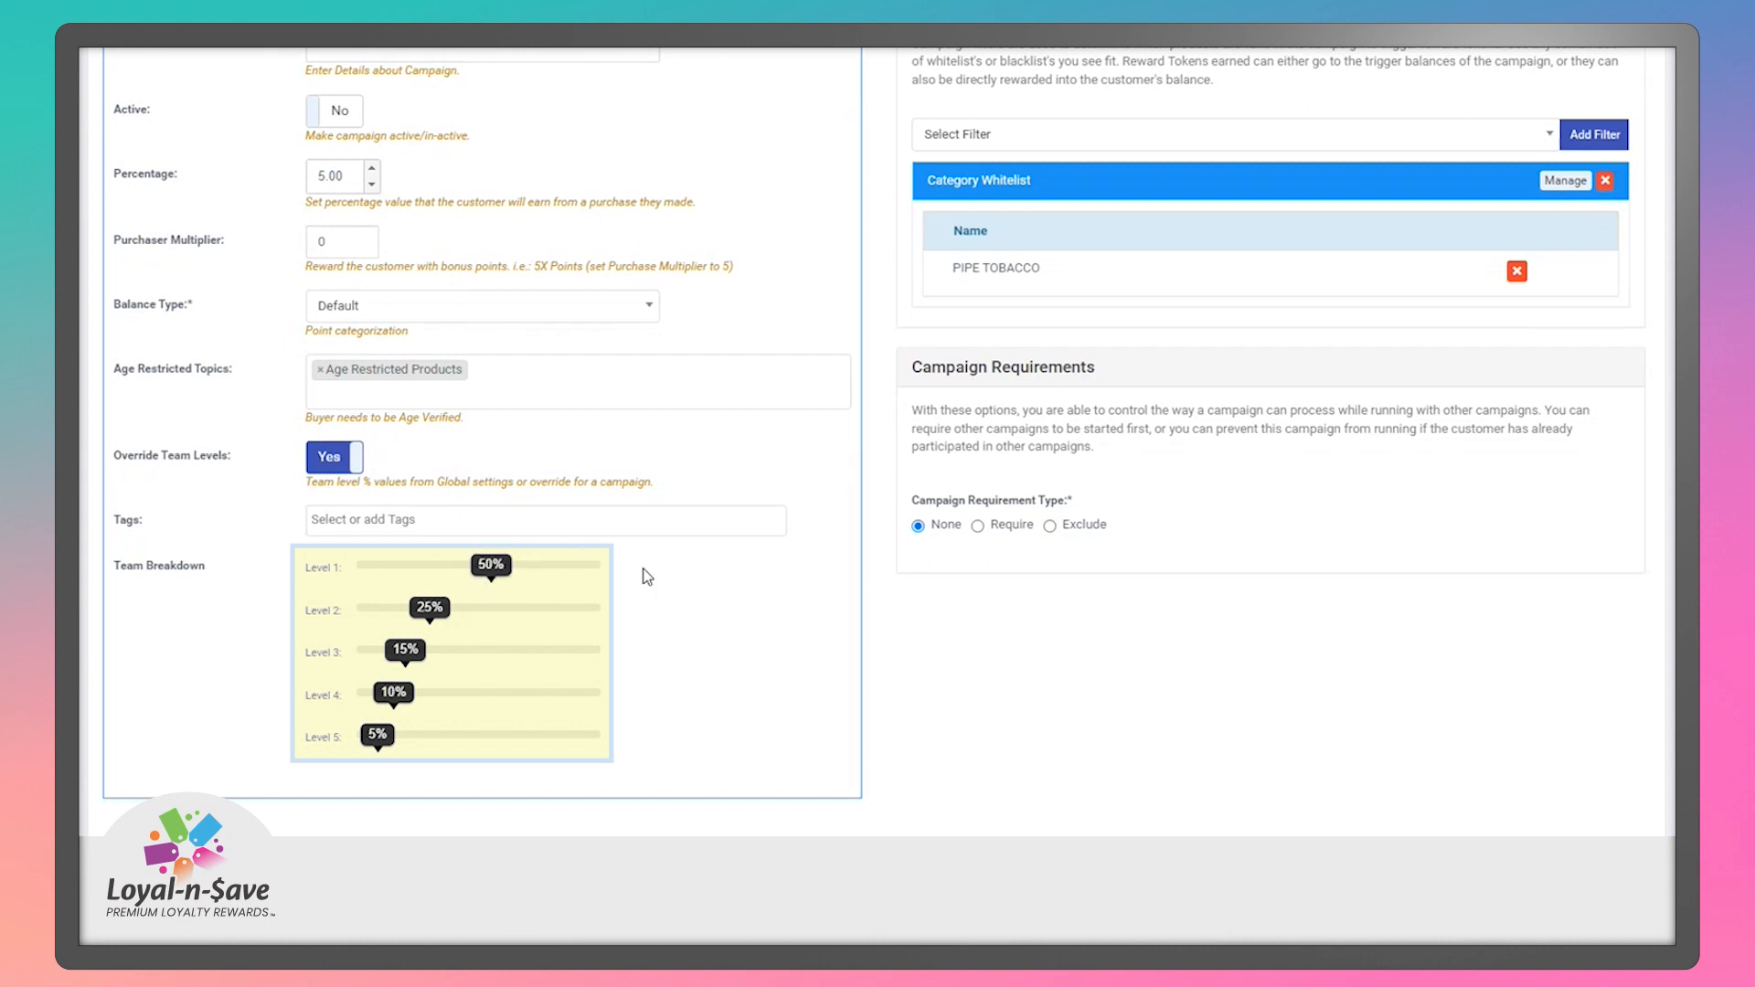
pyautogui.click(352, 475)
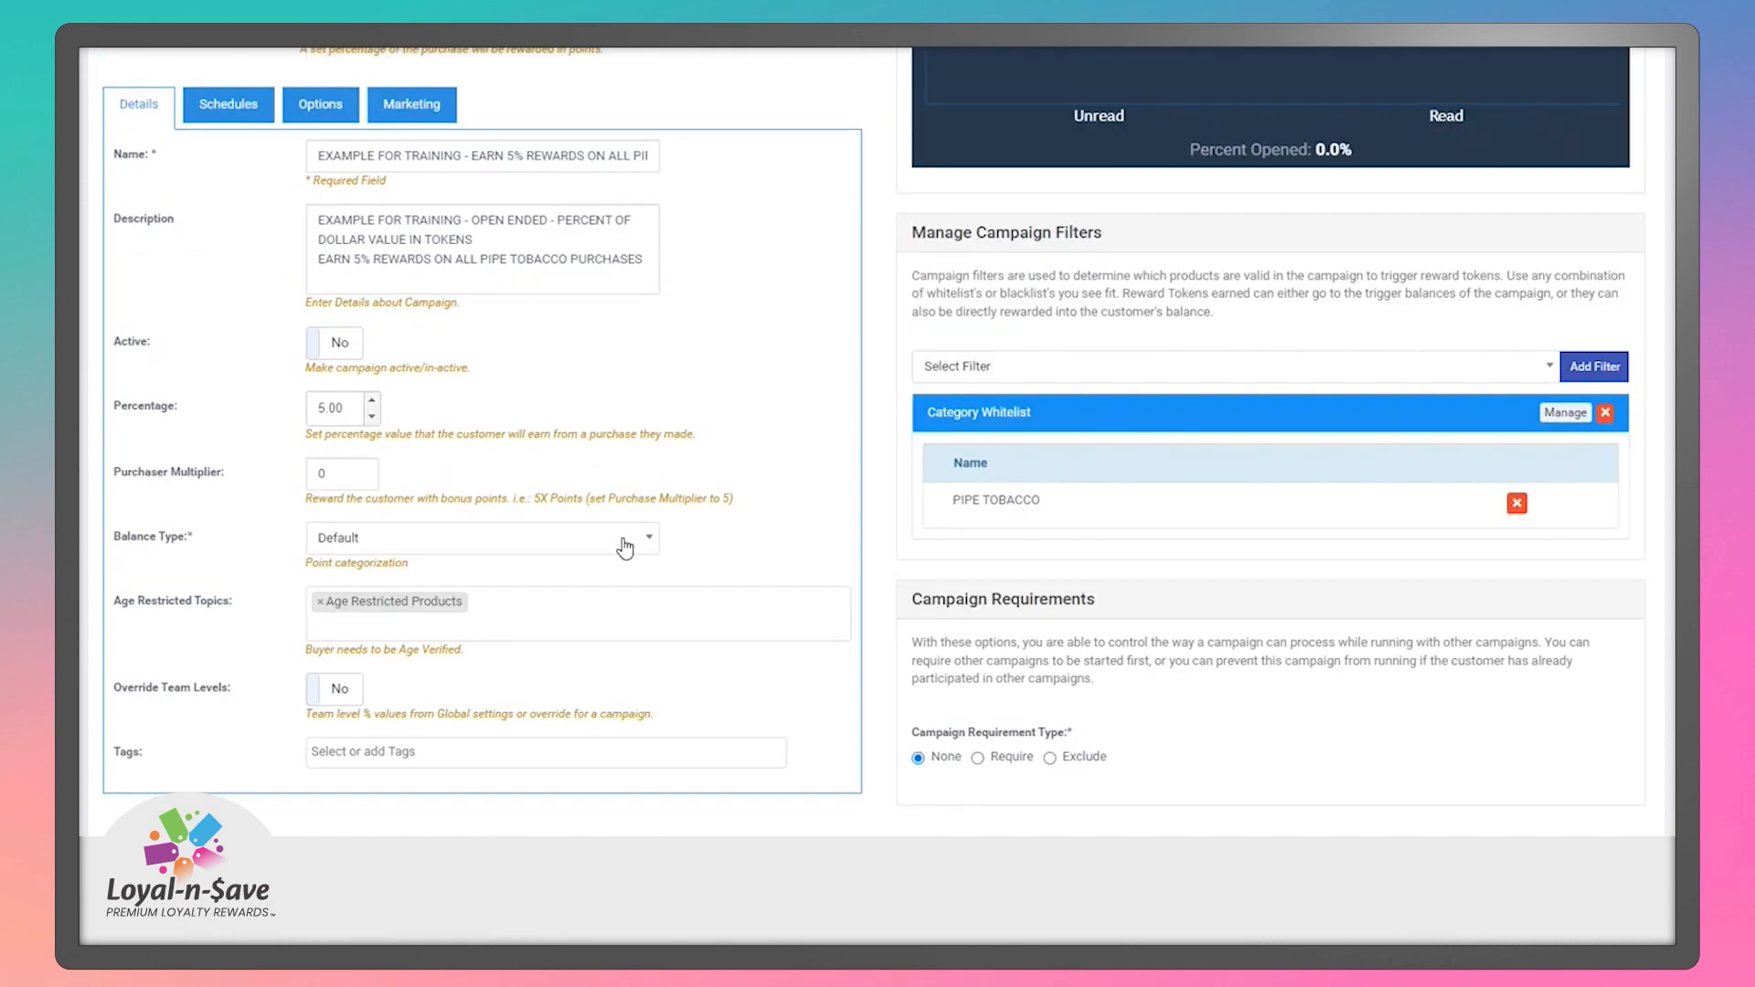
# Review the campaign's schedule settings, including the calendars for the start and end dates.
pyautogui.click(228, 110)
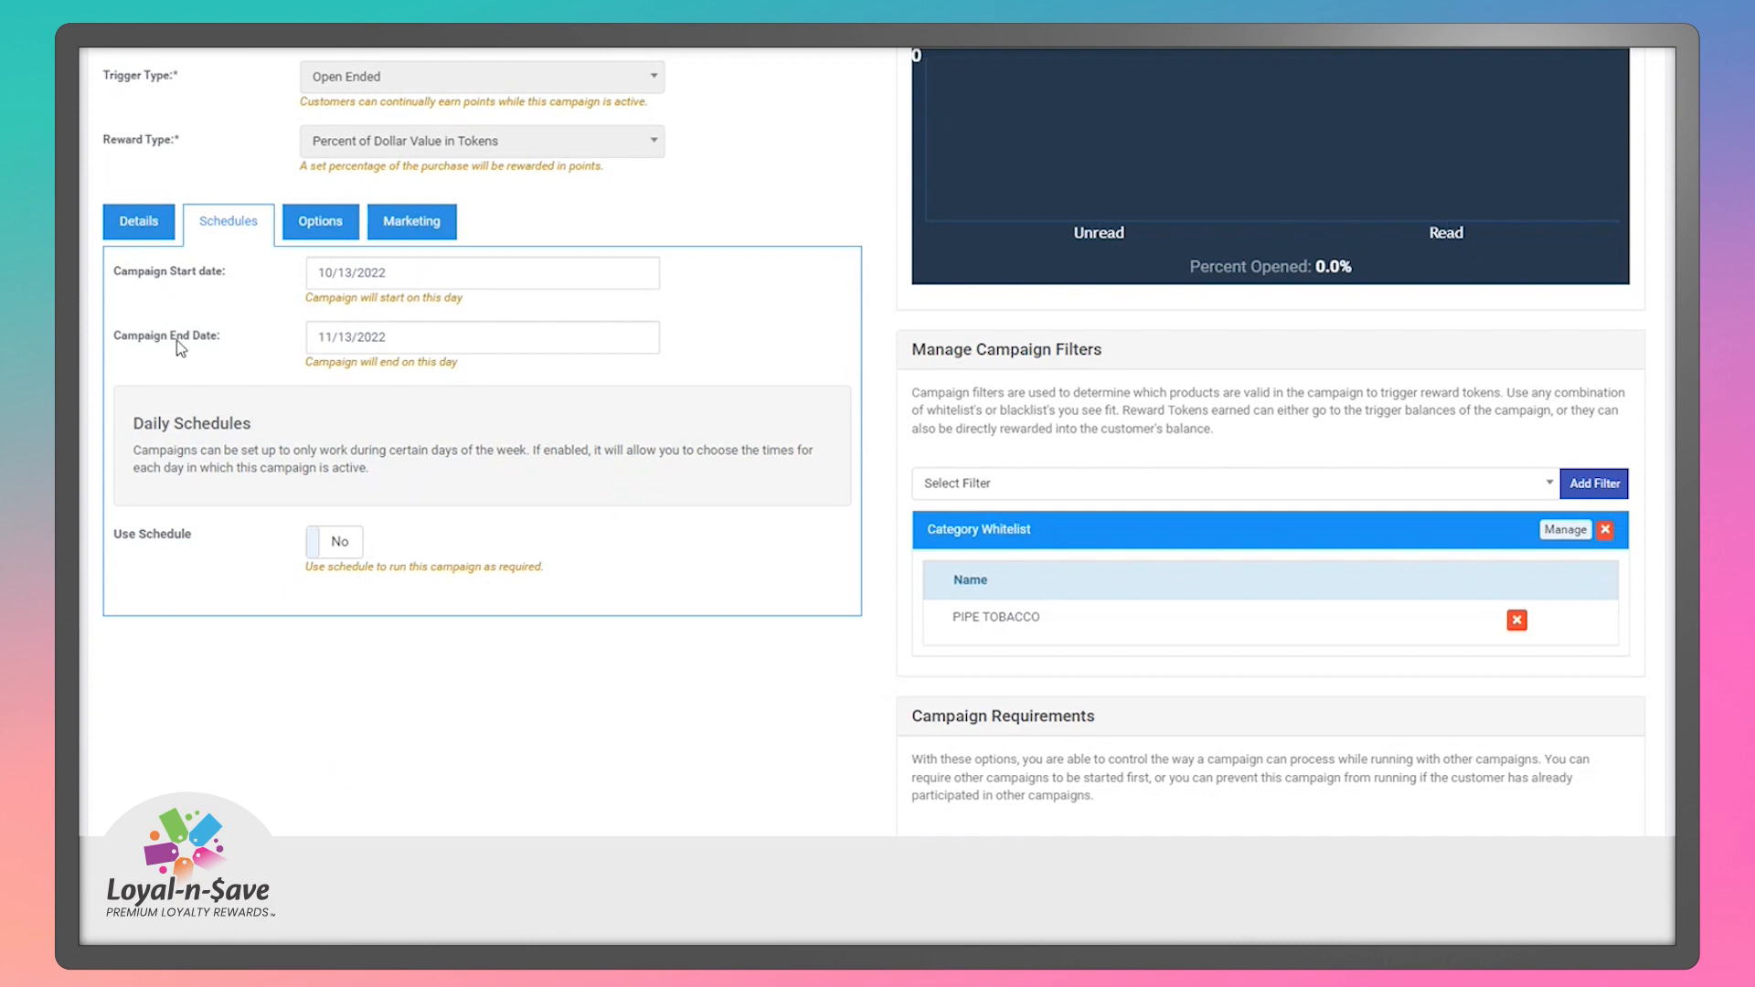
pyautogui.click(435, 276)
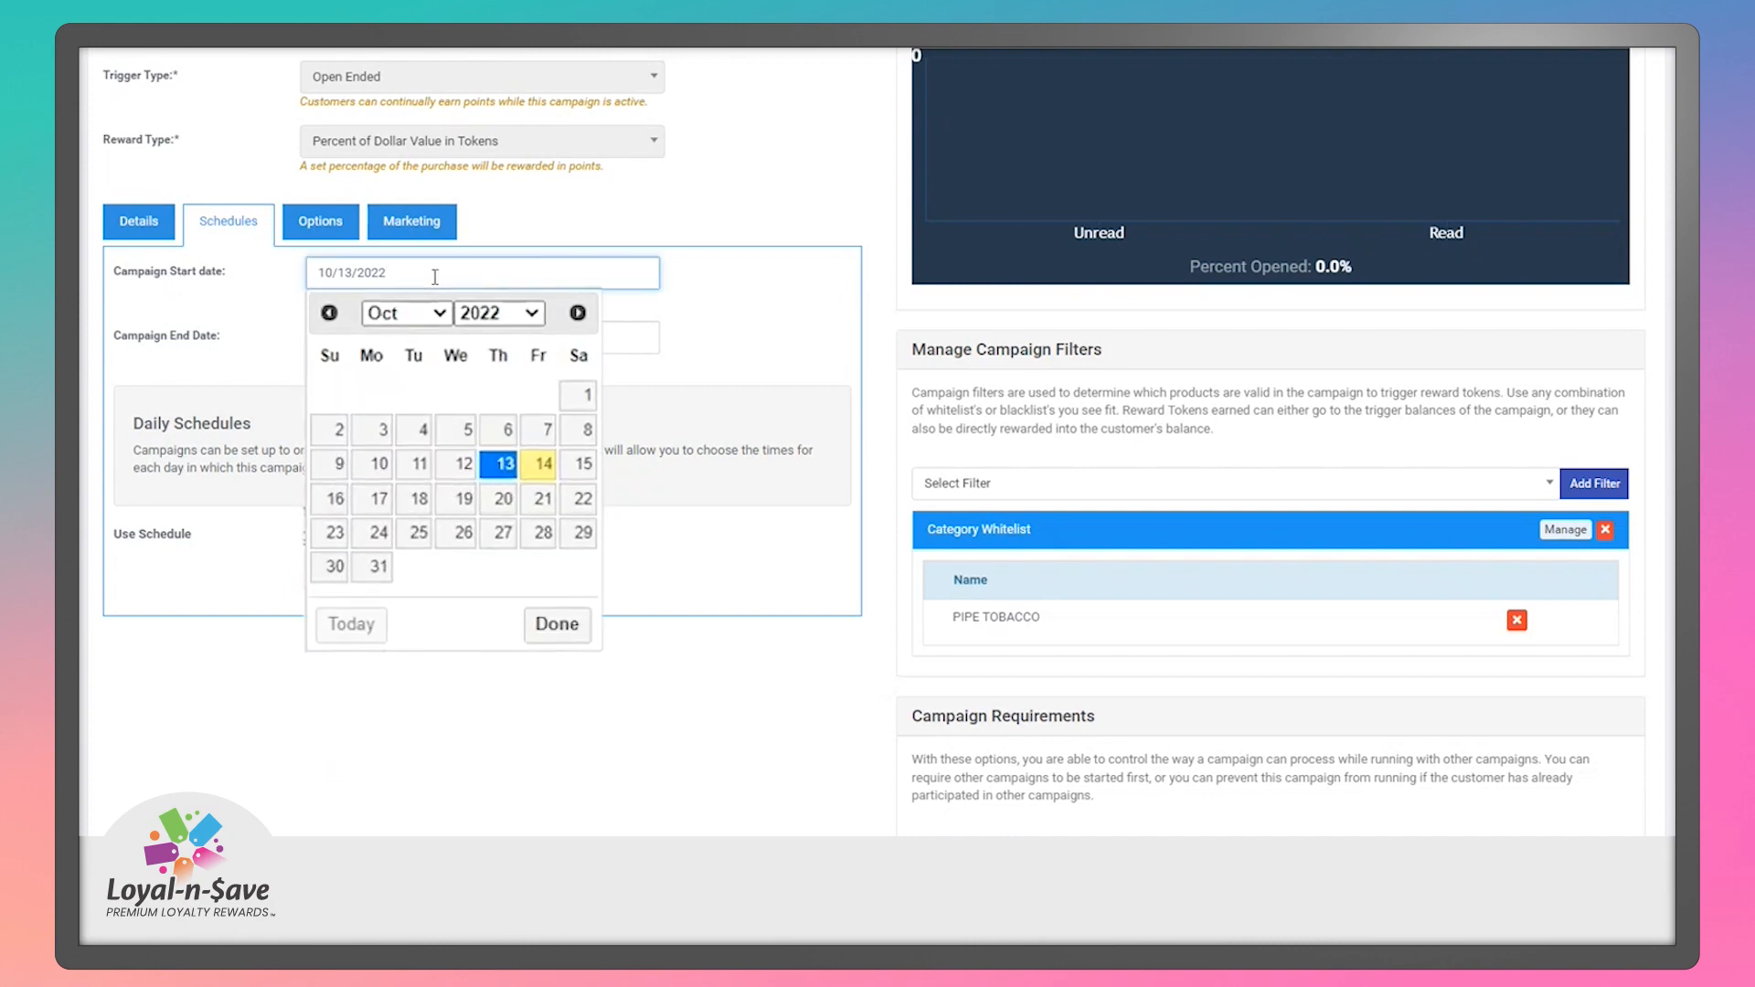
pyautogui.click(439, 314)
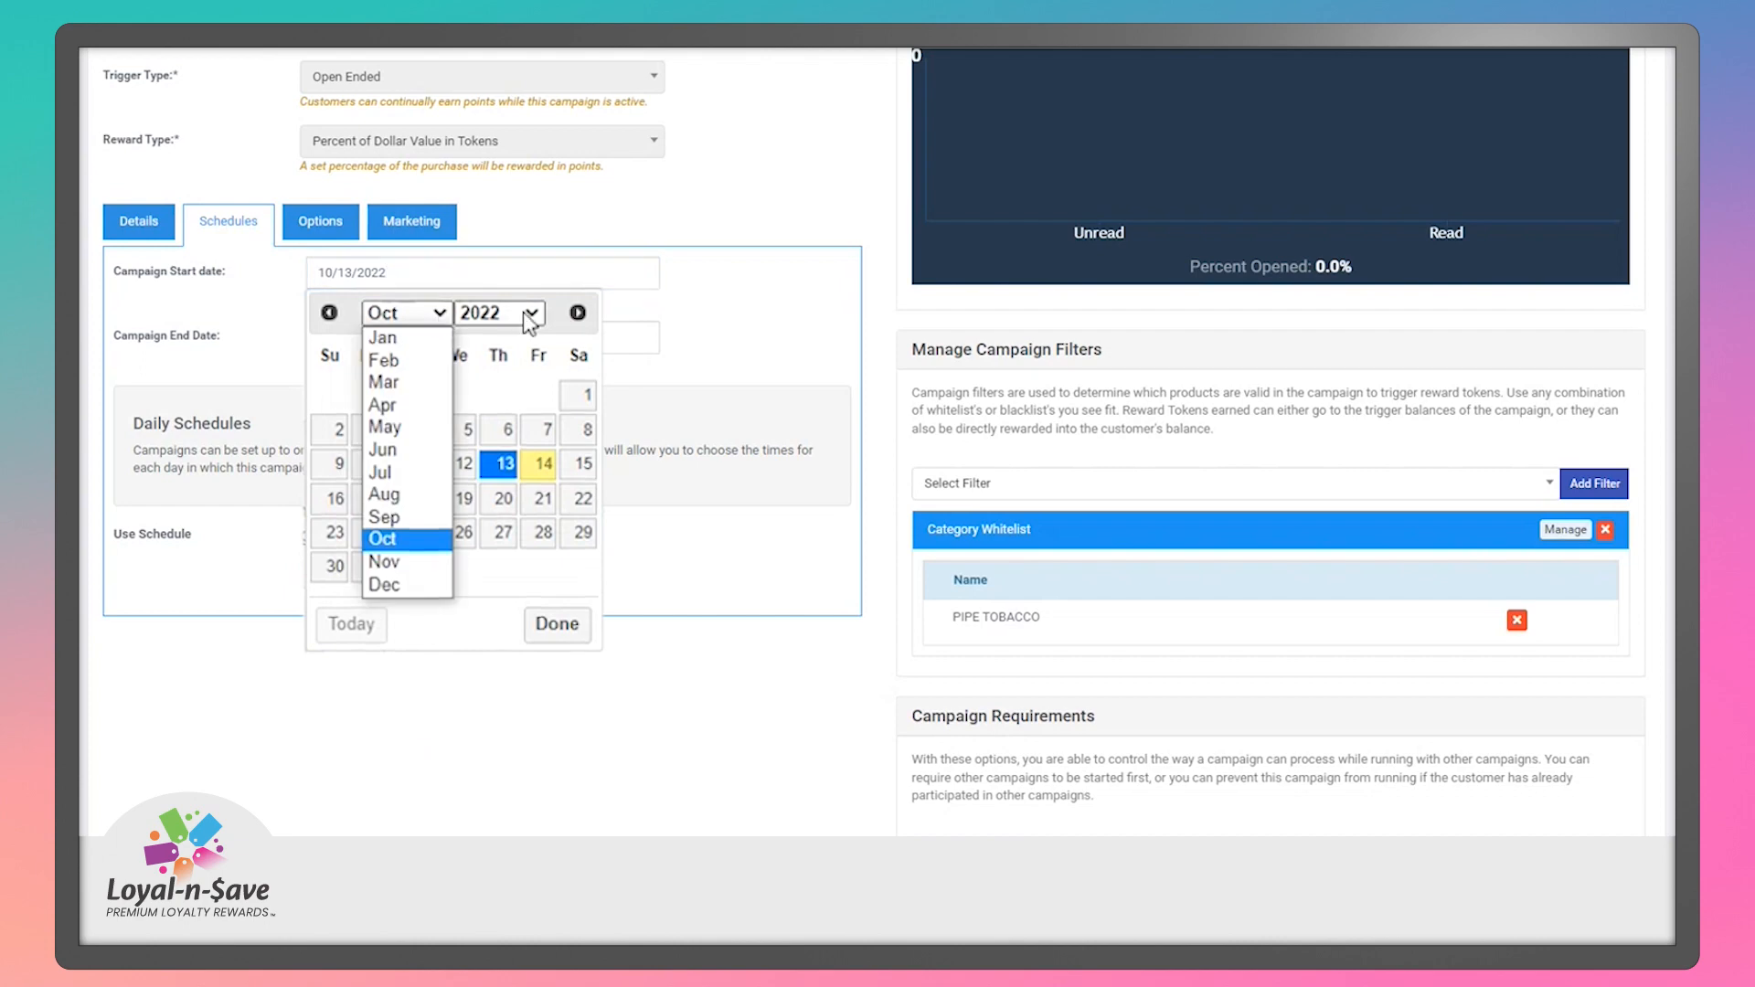
pyautogui.click(501, 391)
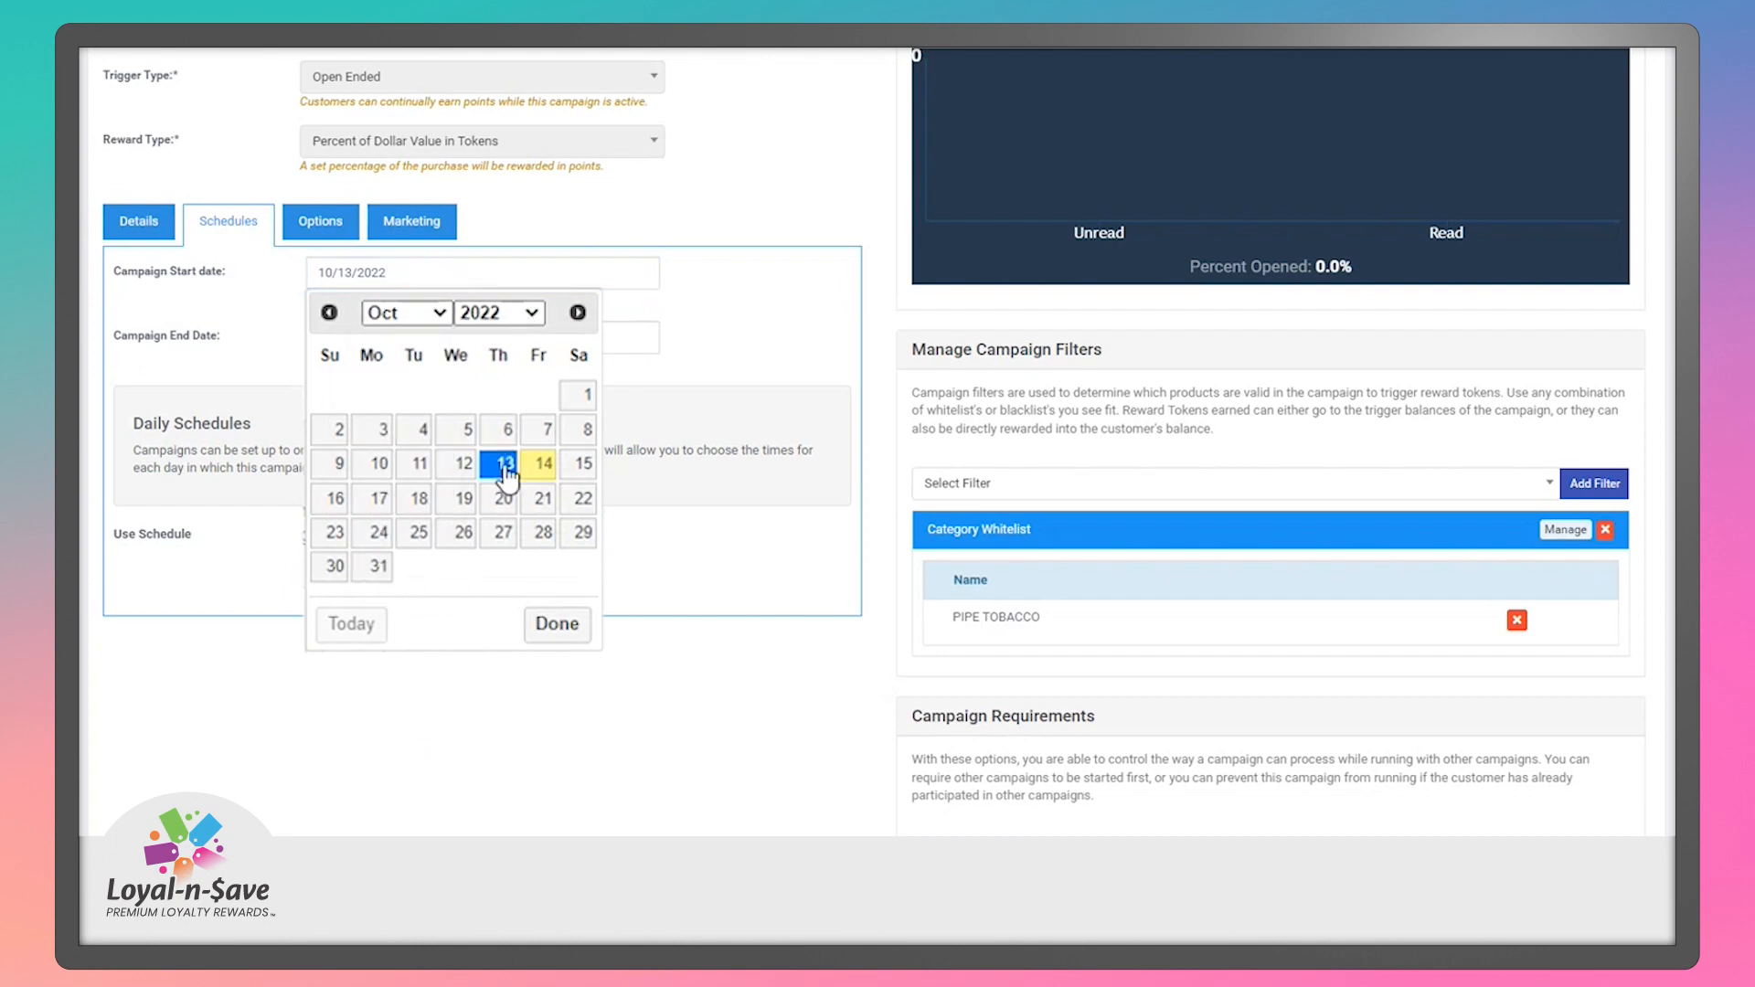
pyautogui.click(556, 624)
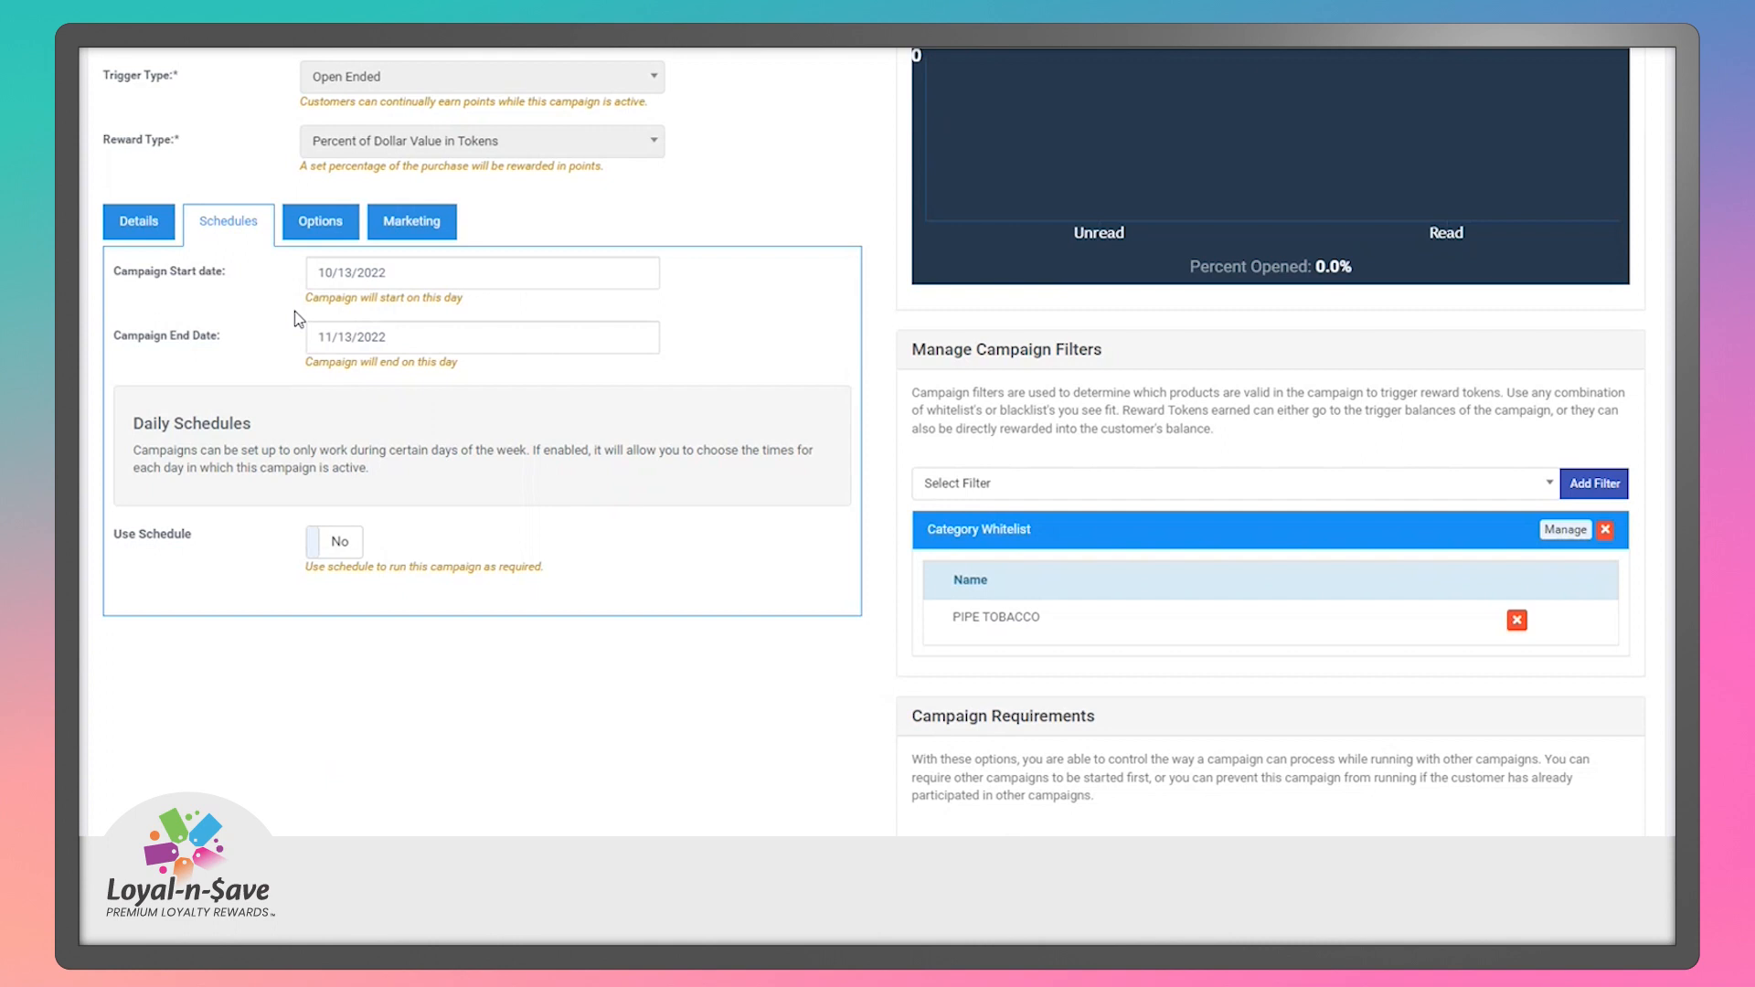
pyautogui.click(430, 337)
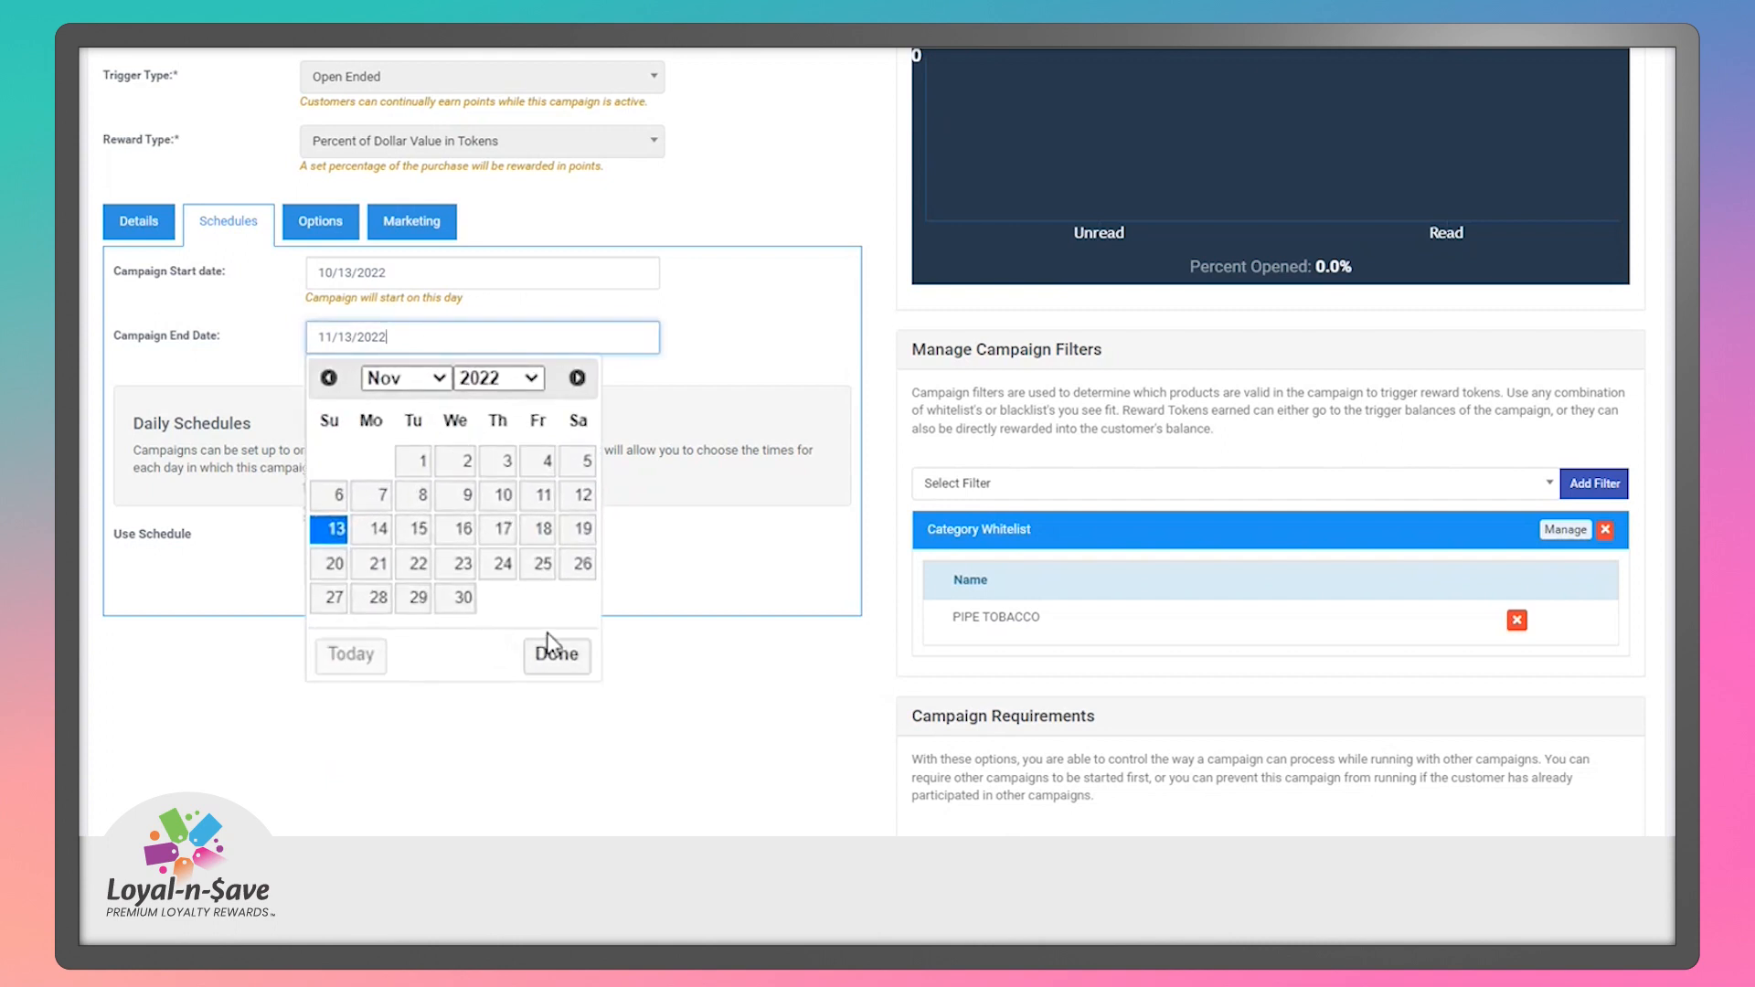
pyautogui.click(556, 654)
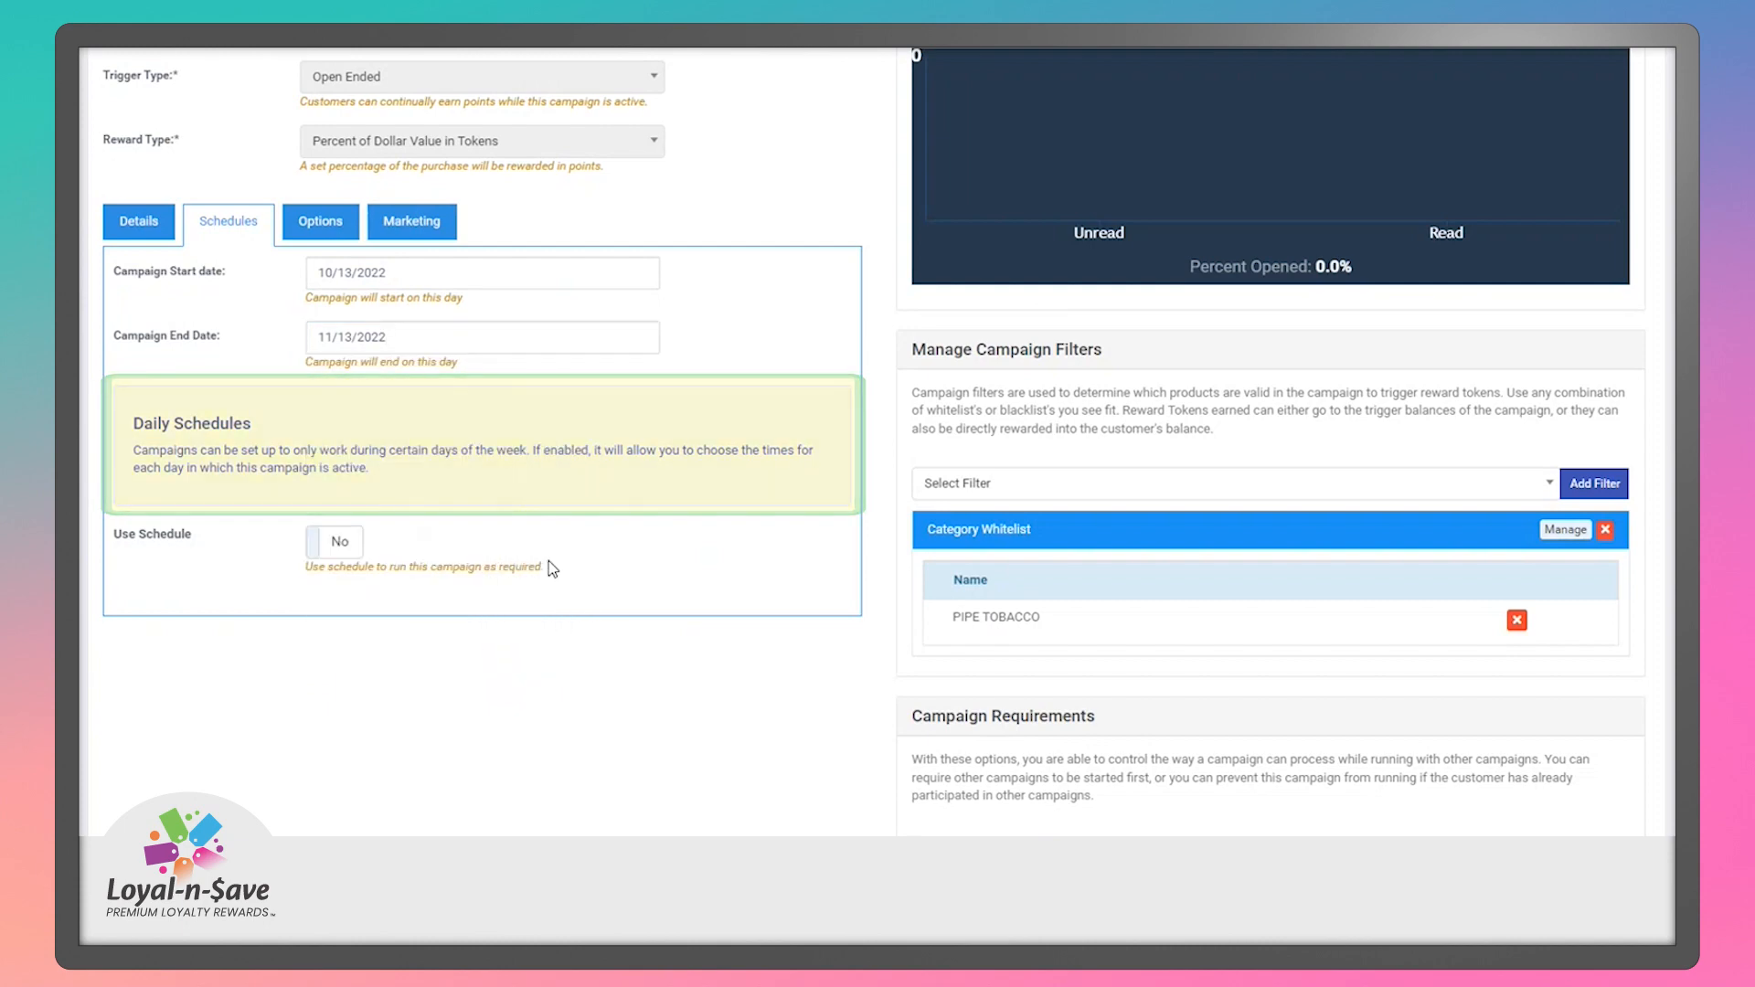
# Enable the campaign's daily schedule and exclude Monday, Wednesday and Friday.
pyautogui.click(339, 546)
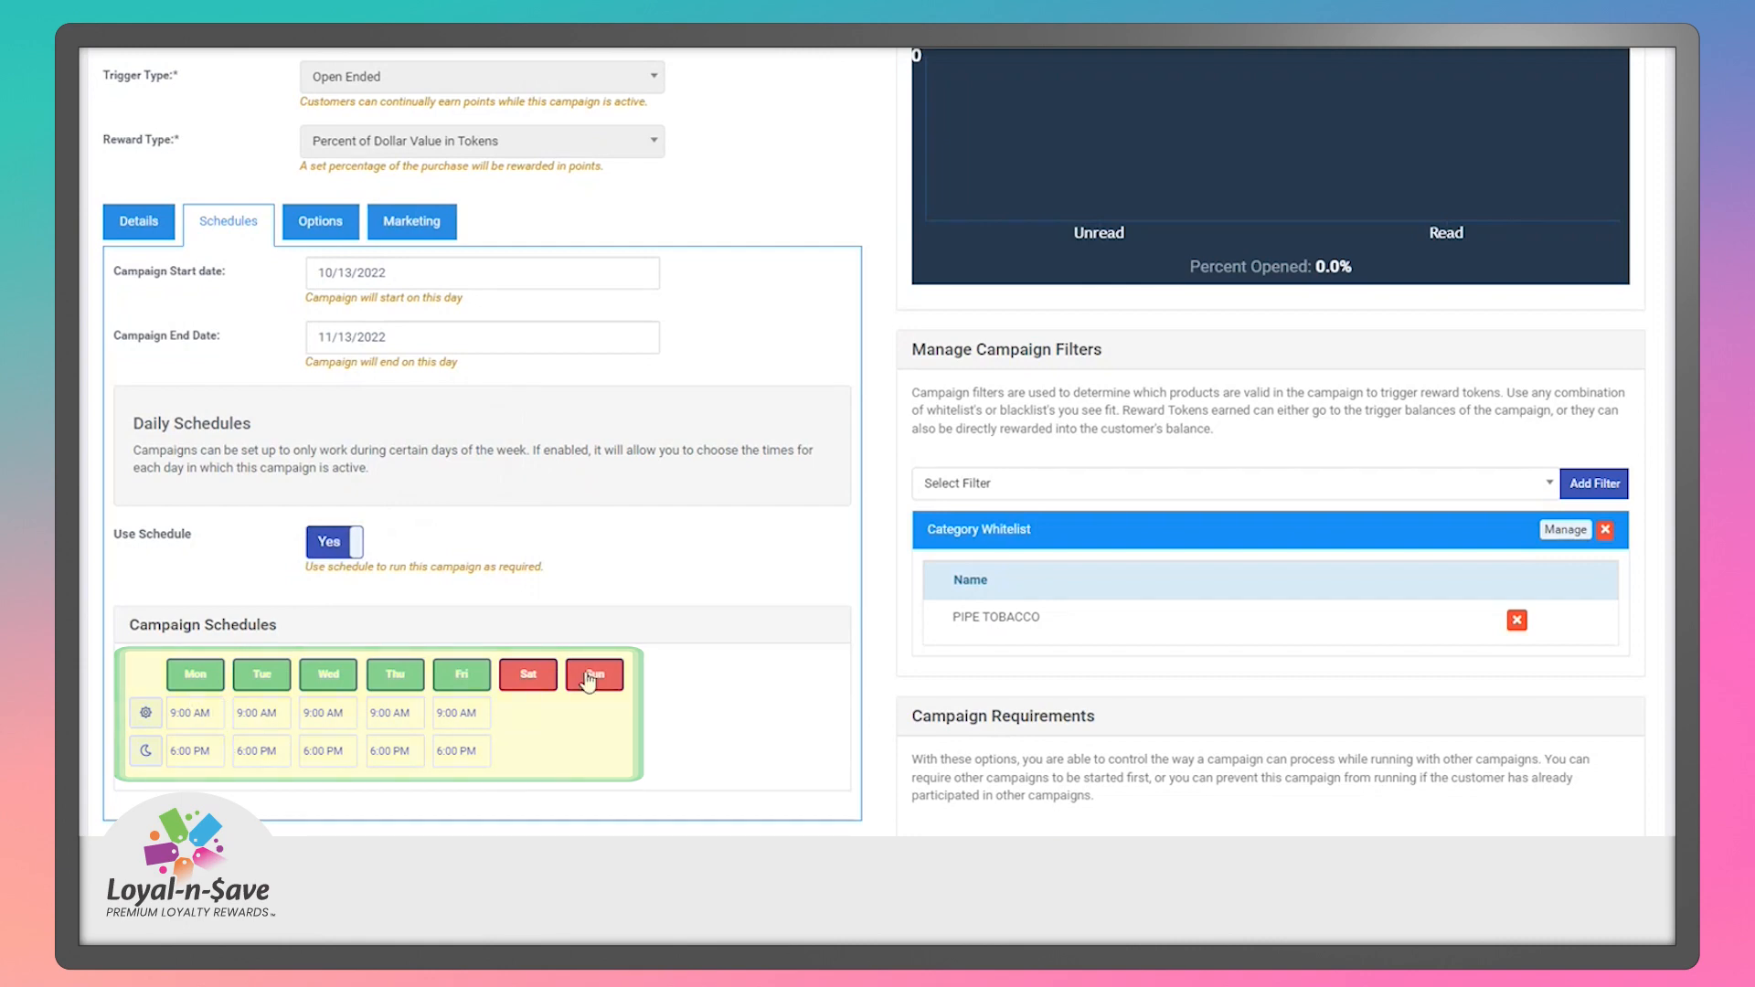
pyautogui.click(214, 690)
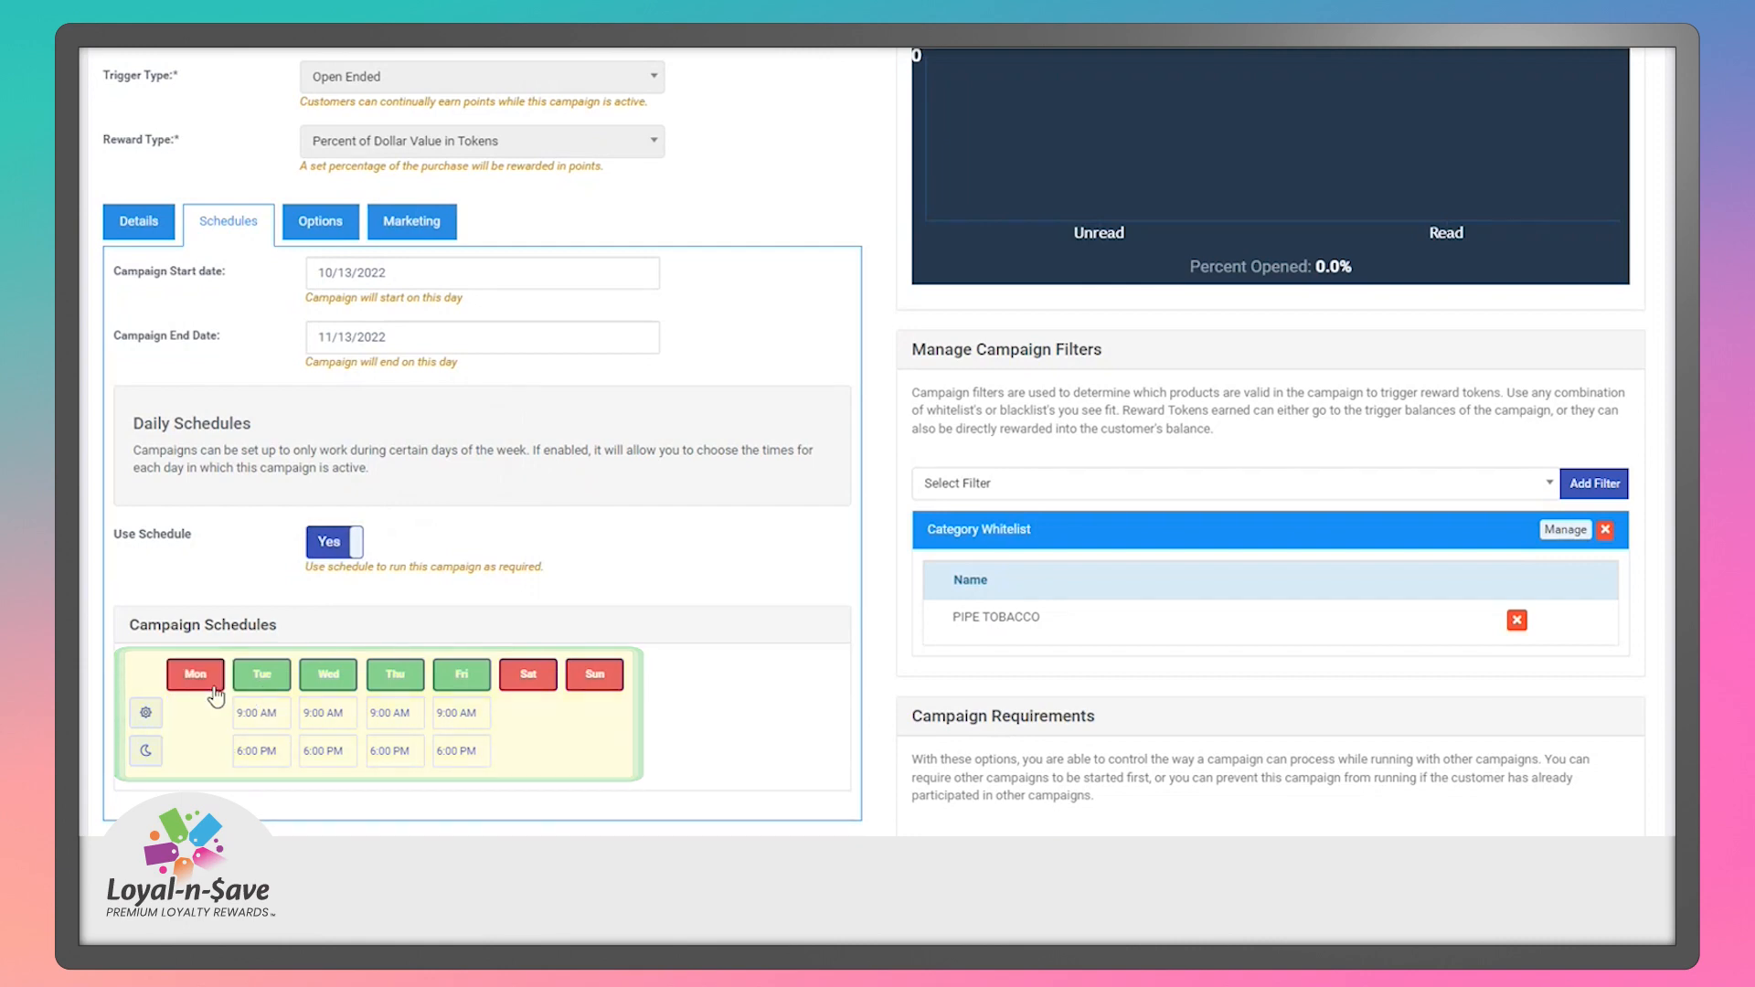
pyautogui.click(338, 684)
pyautogui.click(470, 685)
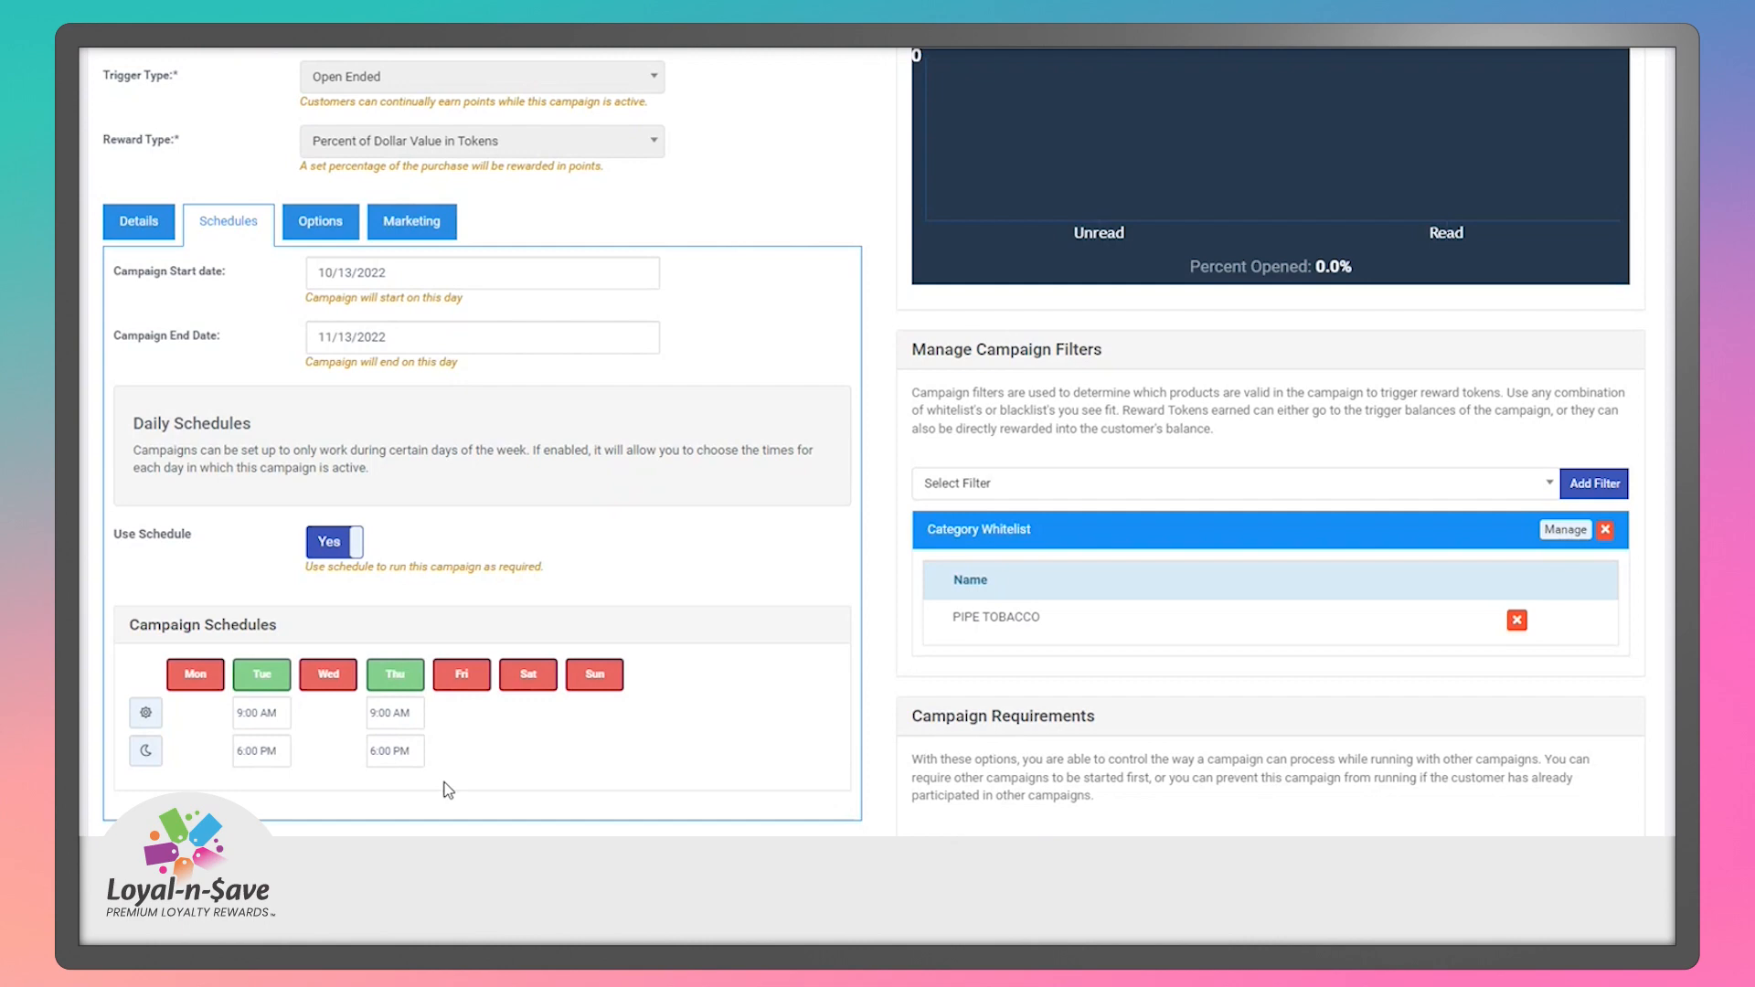
# Inspect how Tuesday's start and end times are chosen in the campaign schedule.
pyautogui.click(244, 712)
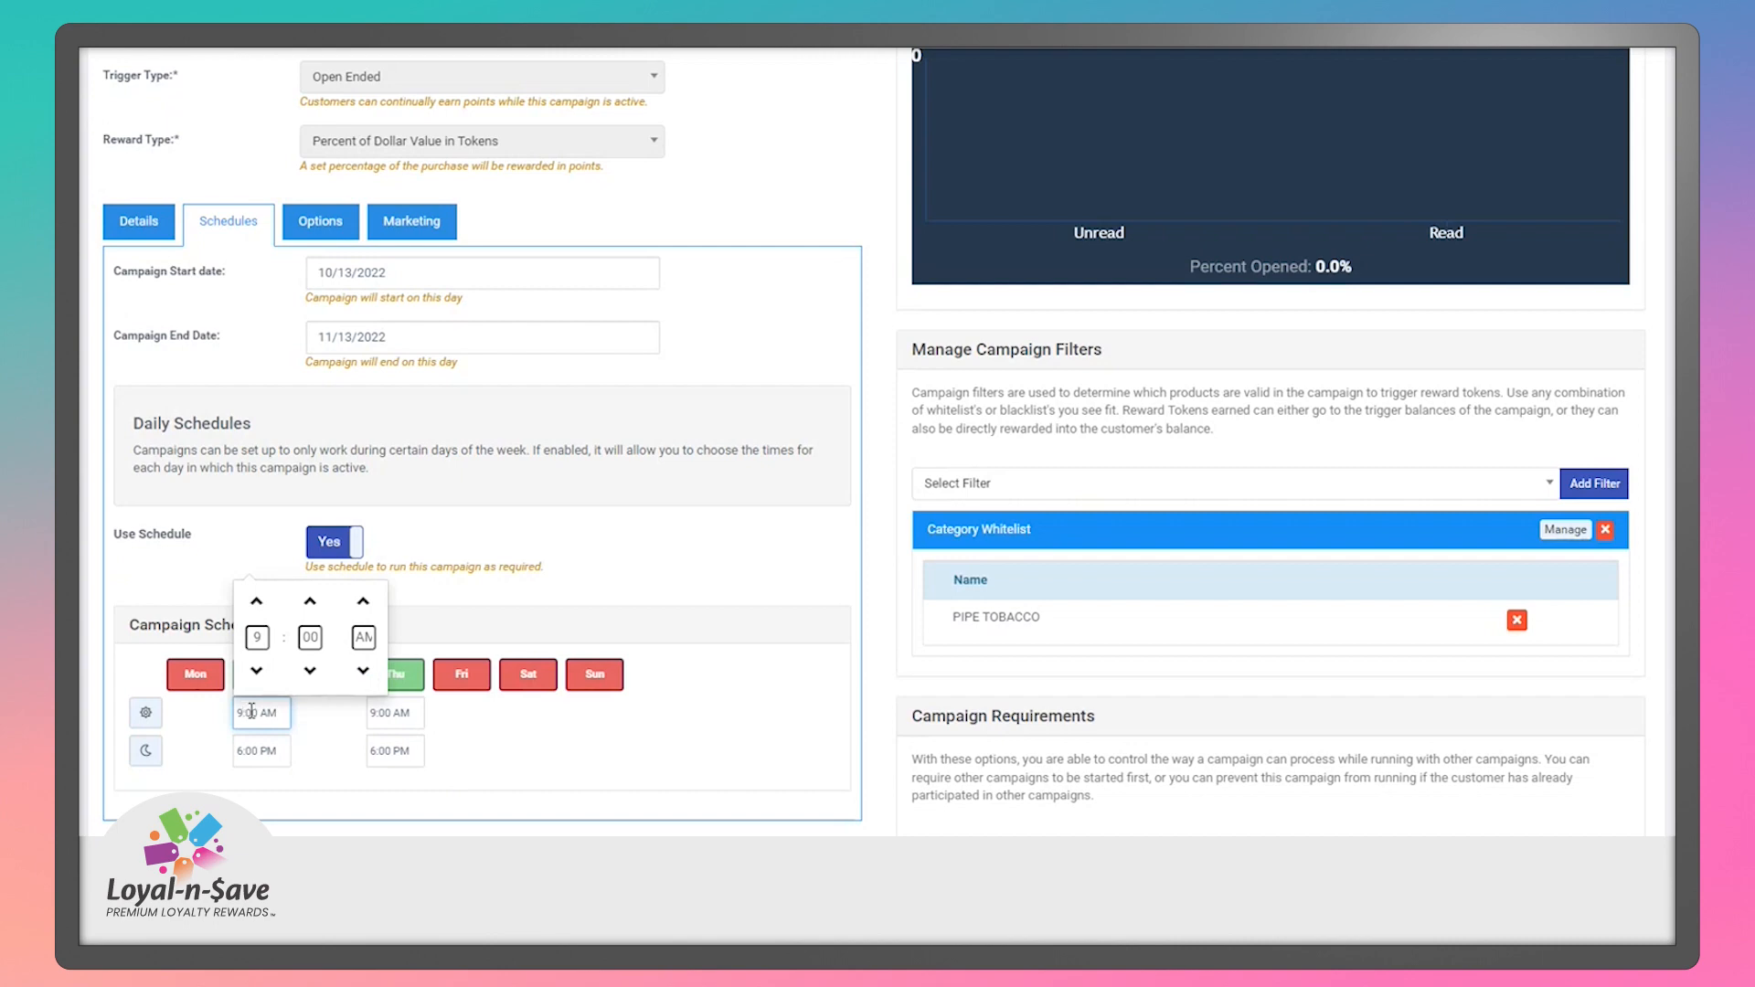
pyautogui.click(264, 762)
pyautogui.click(468, 802)
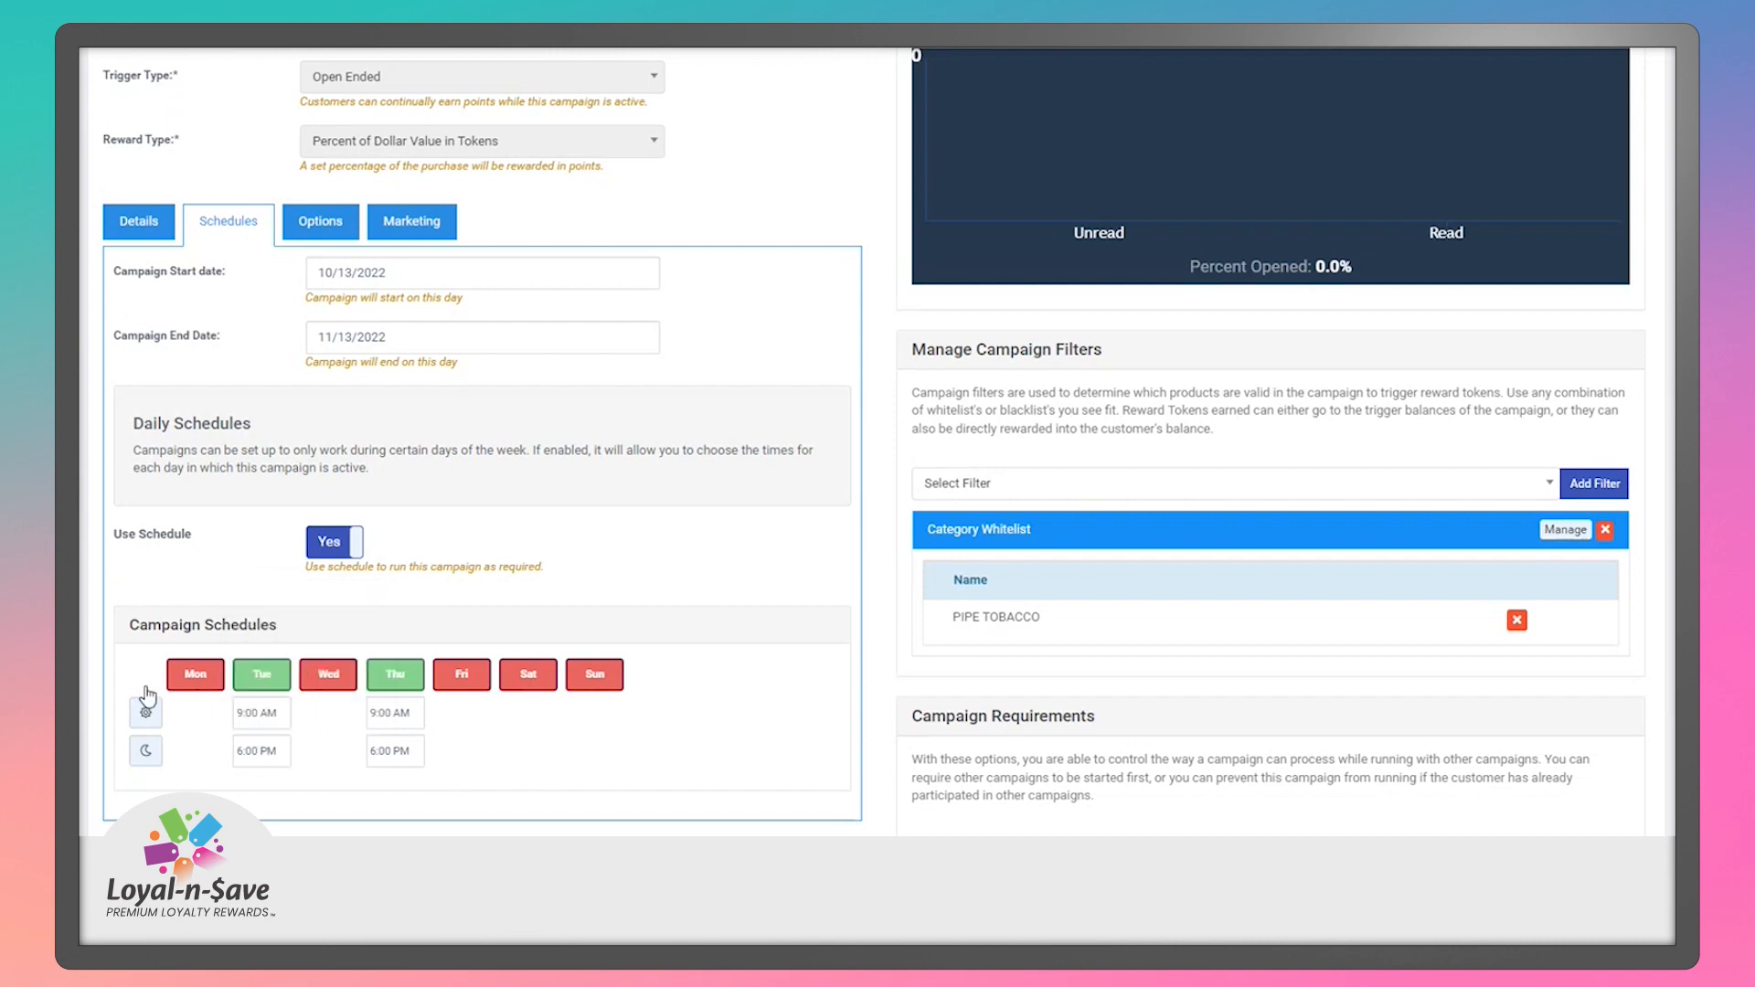
# Include Monday, Wednesday and Friday in the campaign schedule again and disable the daily schedule.
pyautogui.click(210, 683)
pyautogui.click(324, 693)
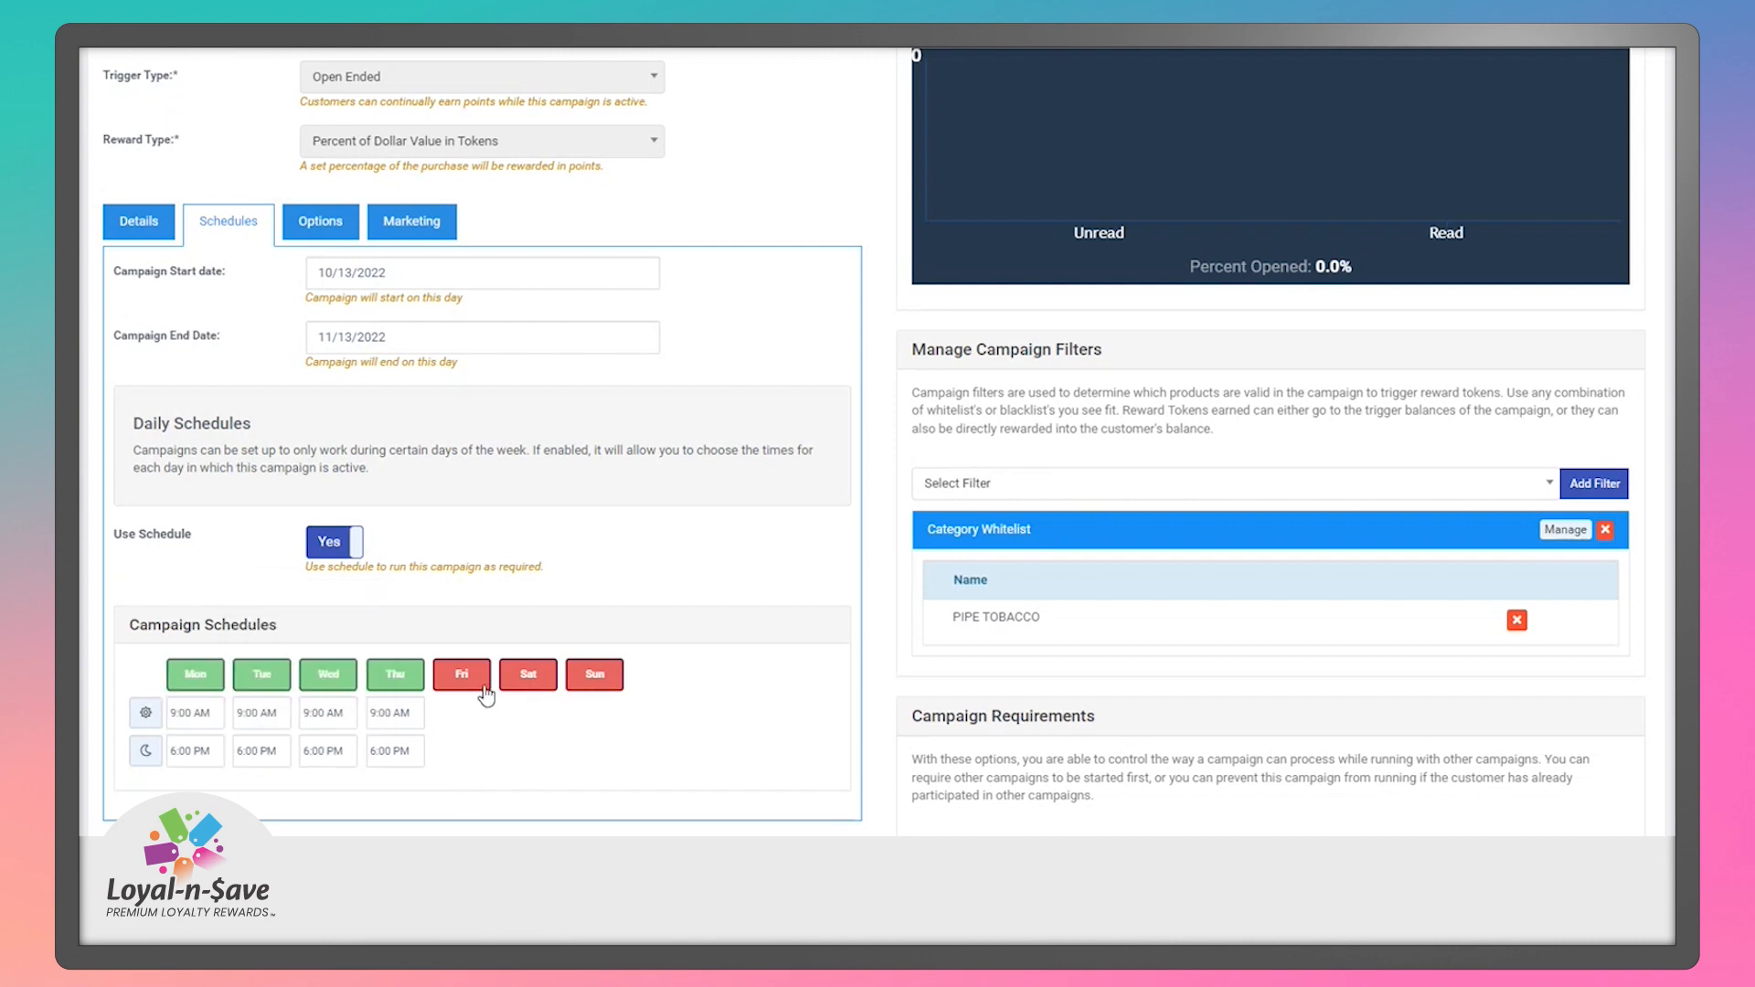
pyautogui.click(485, 695)
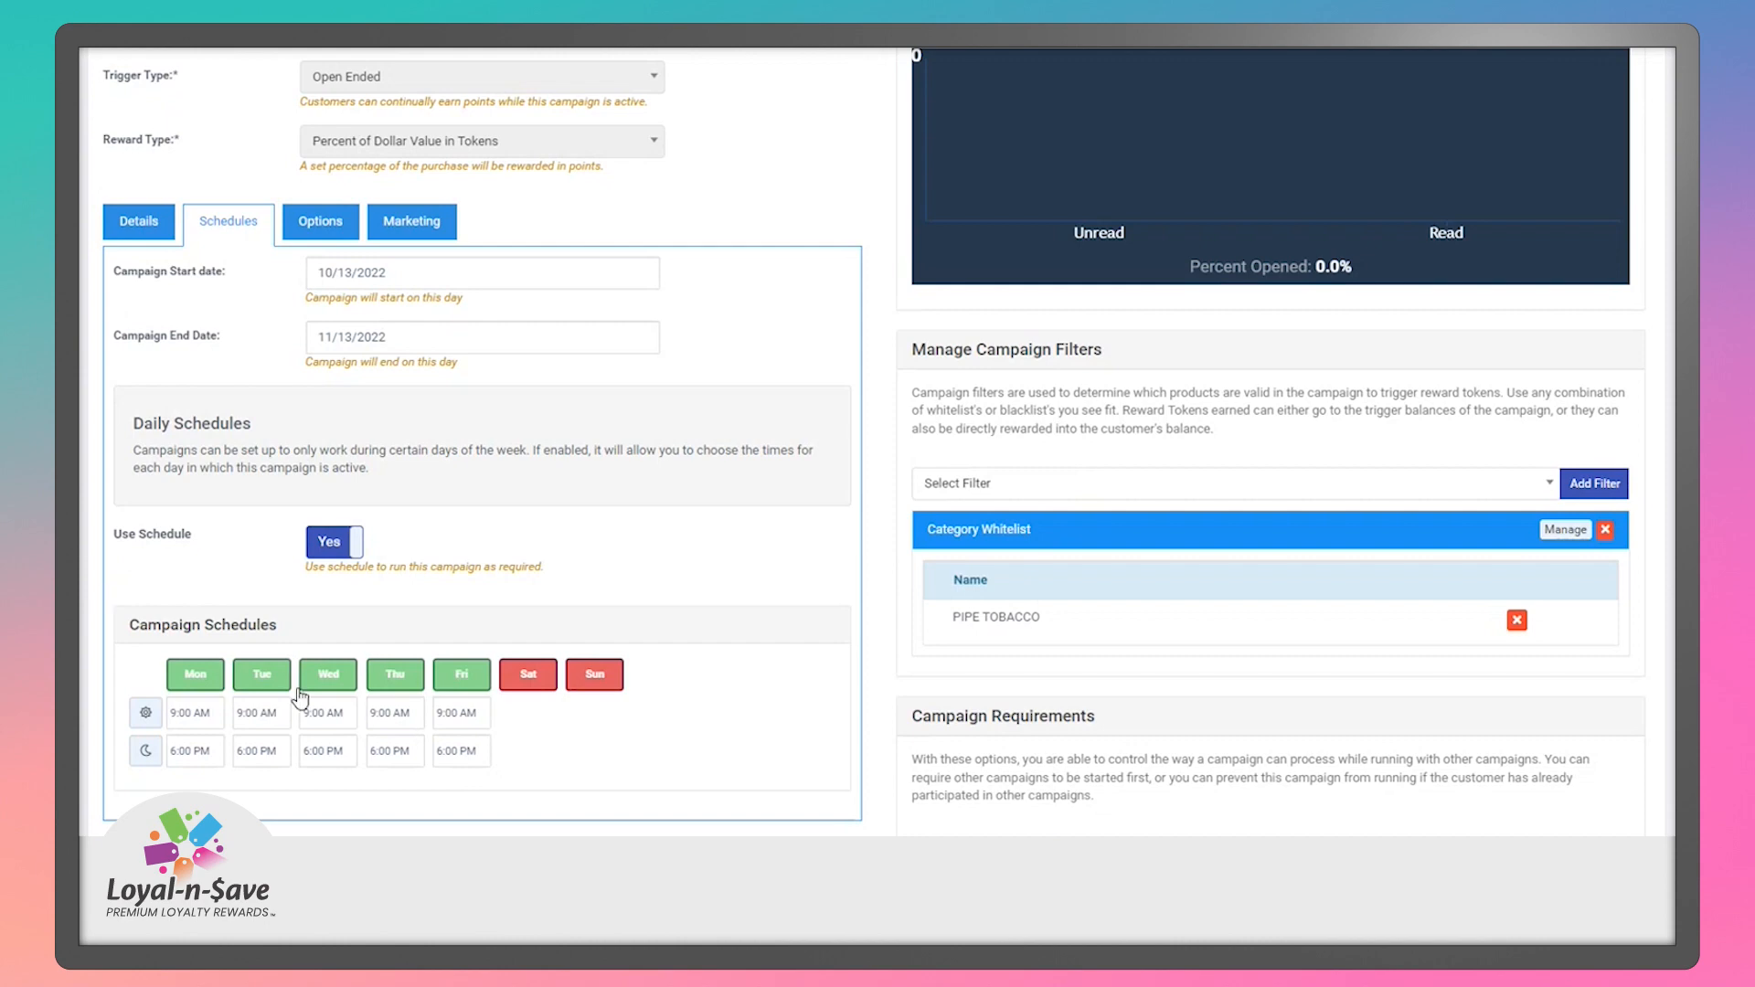
pyautogui.click(336, 553)
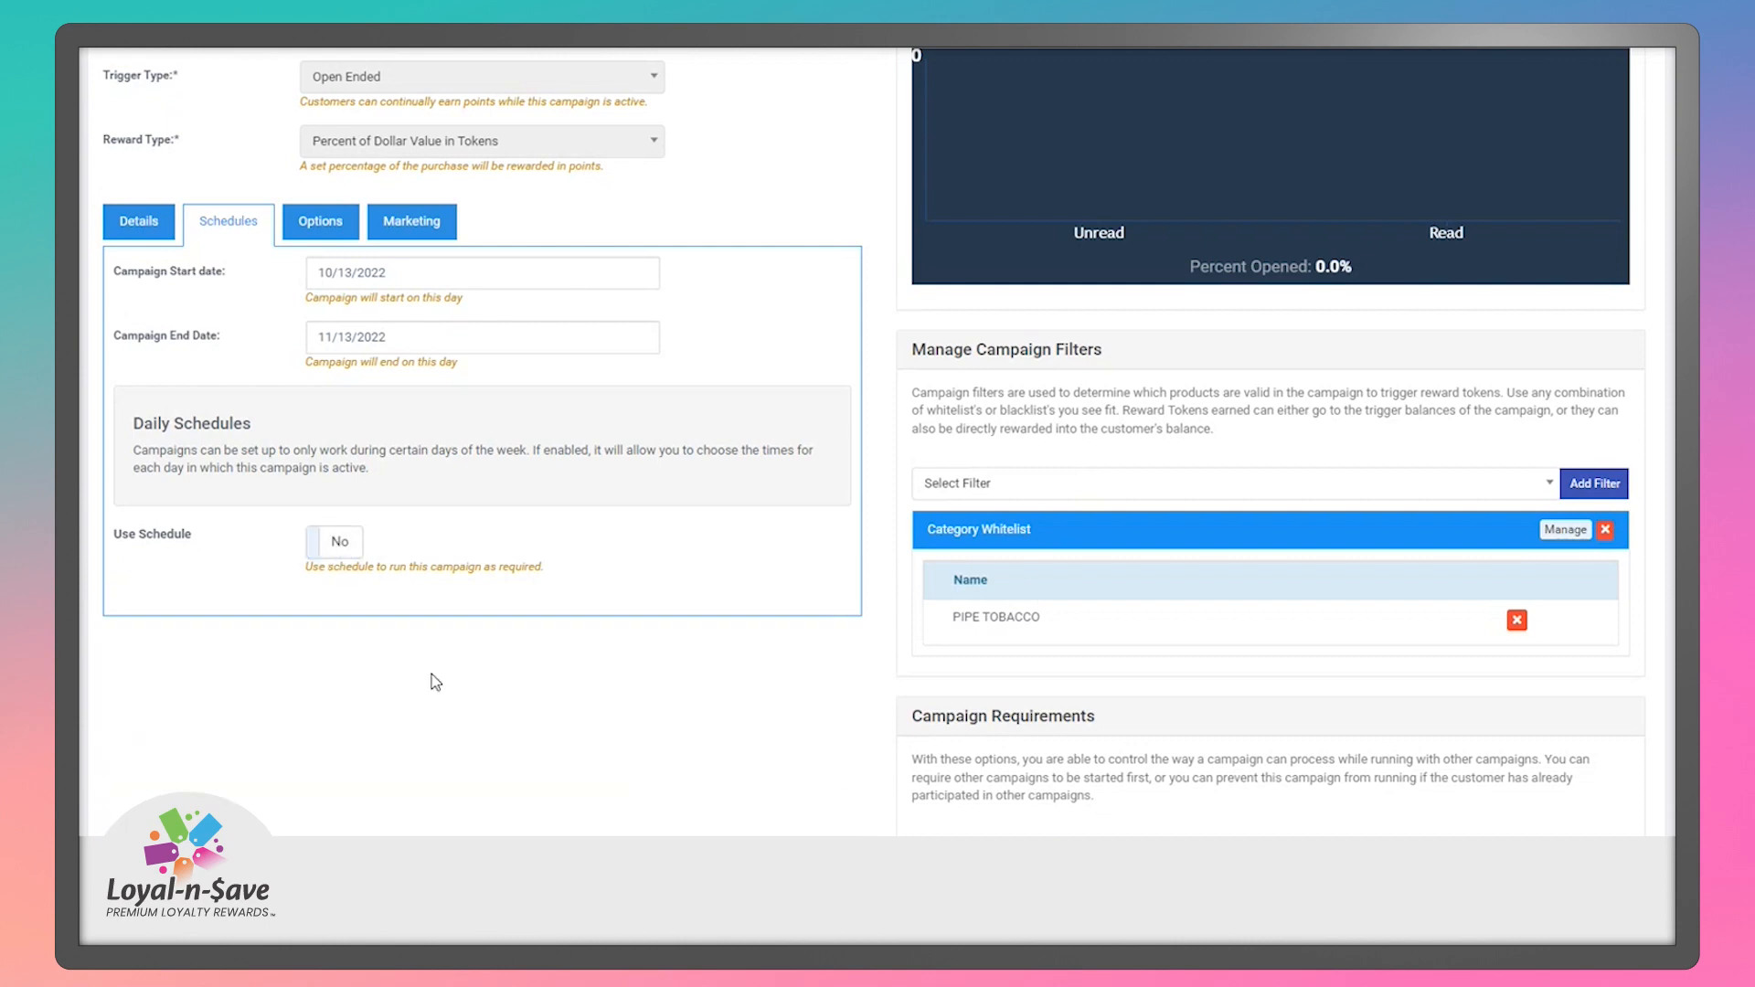
# Open the campaign's options and examine the cash multipliers, registration requirements and campaign image settings.
pyautogui.click(322, 228)
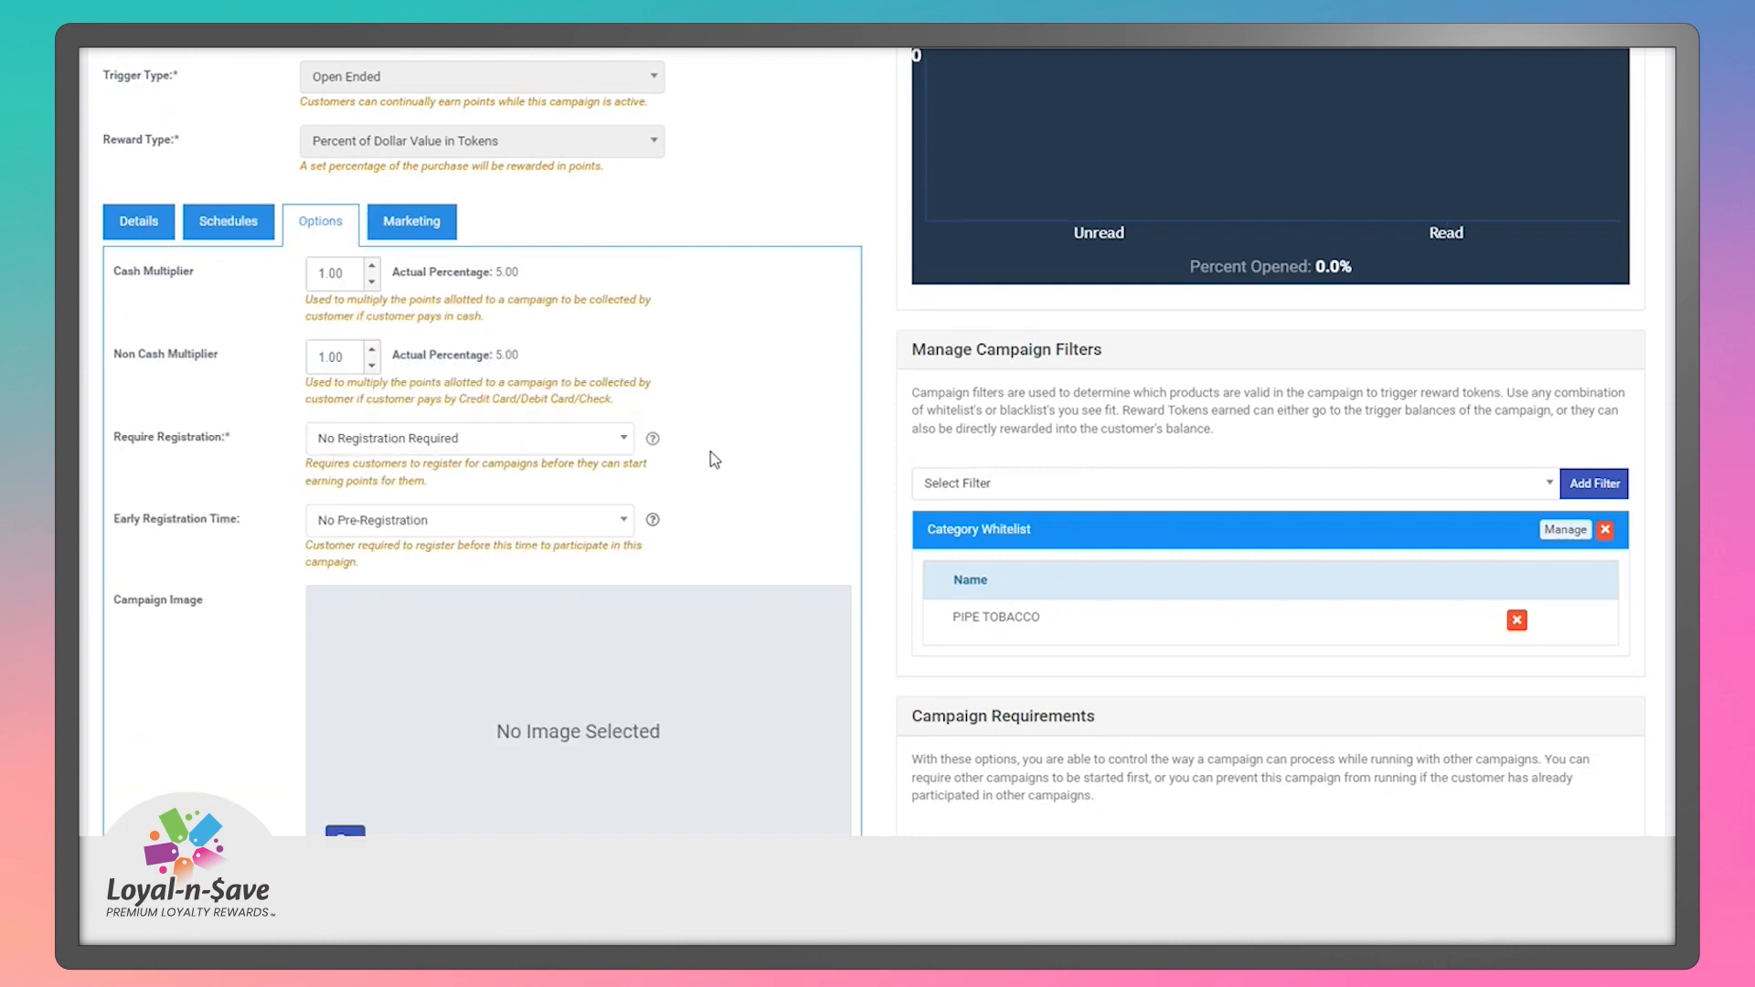
pyautogui.scroll(-1, 713, 461)
pyautogui.scroll(-1, 306, 363)
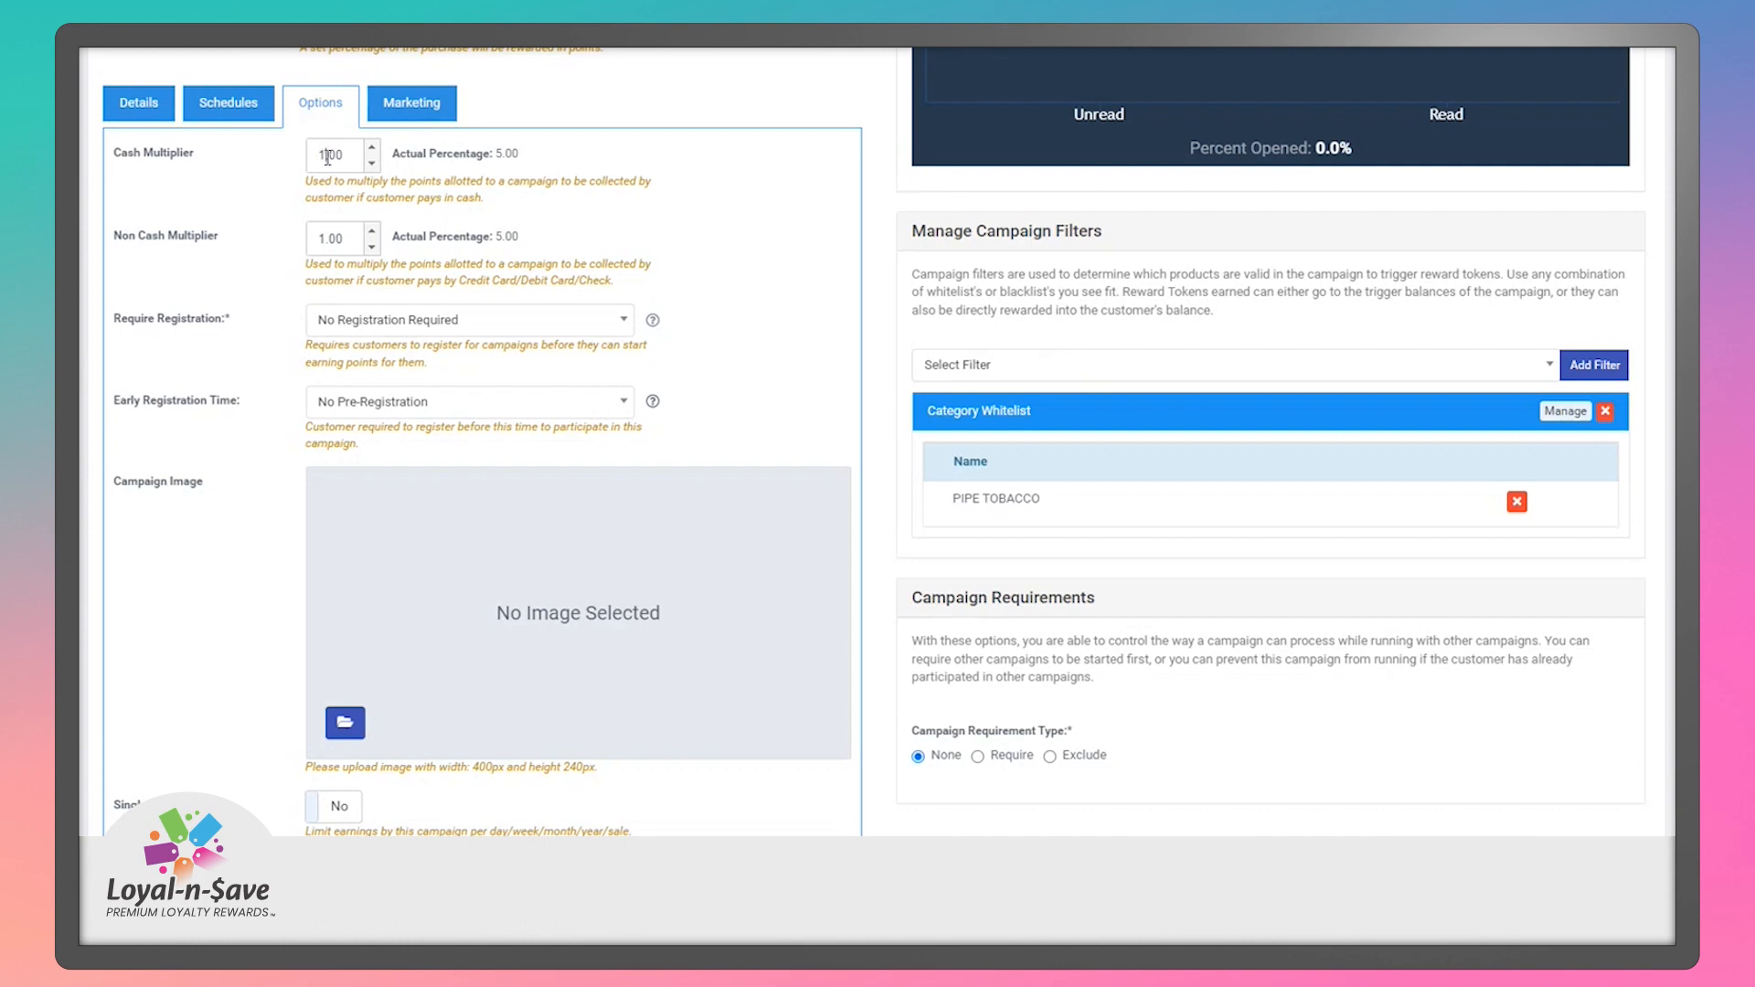
# Try a cash multiplier of 2.00 for the campaign and return it to 1.00.
pyautogui.press('Up')
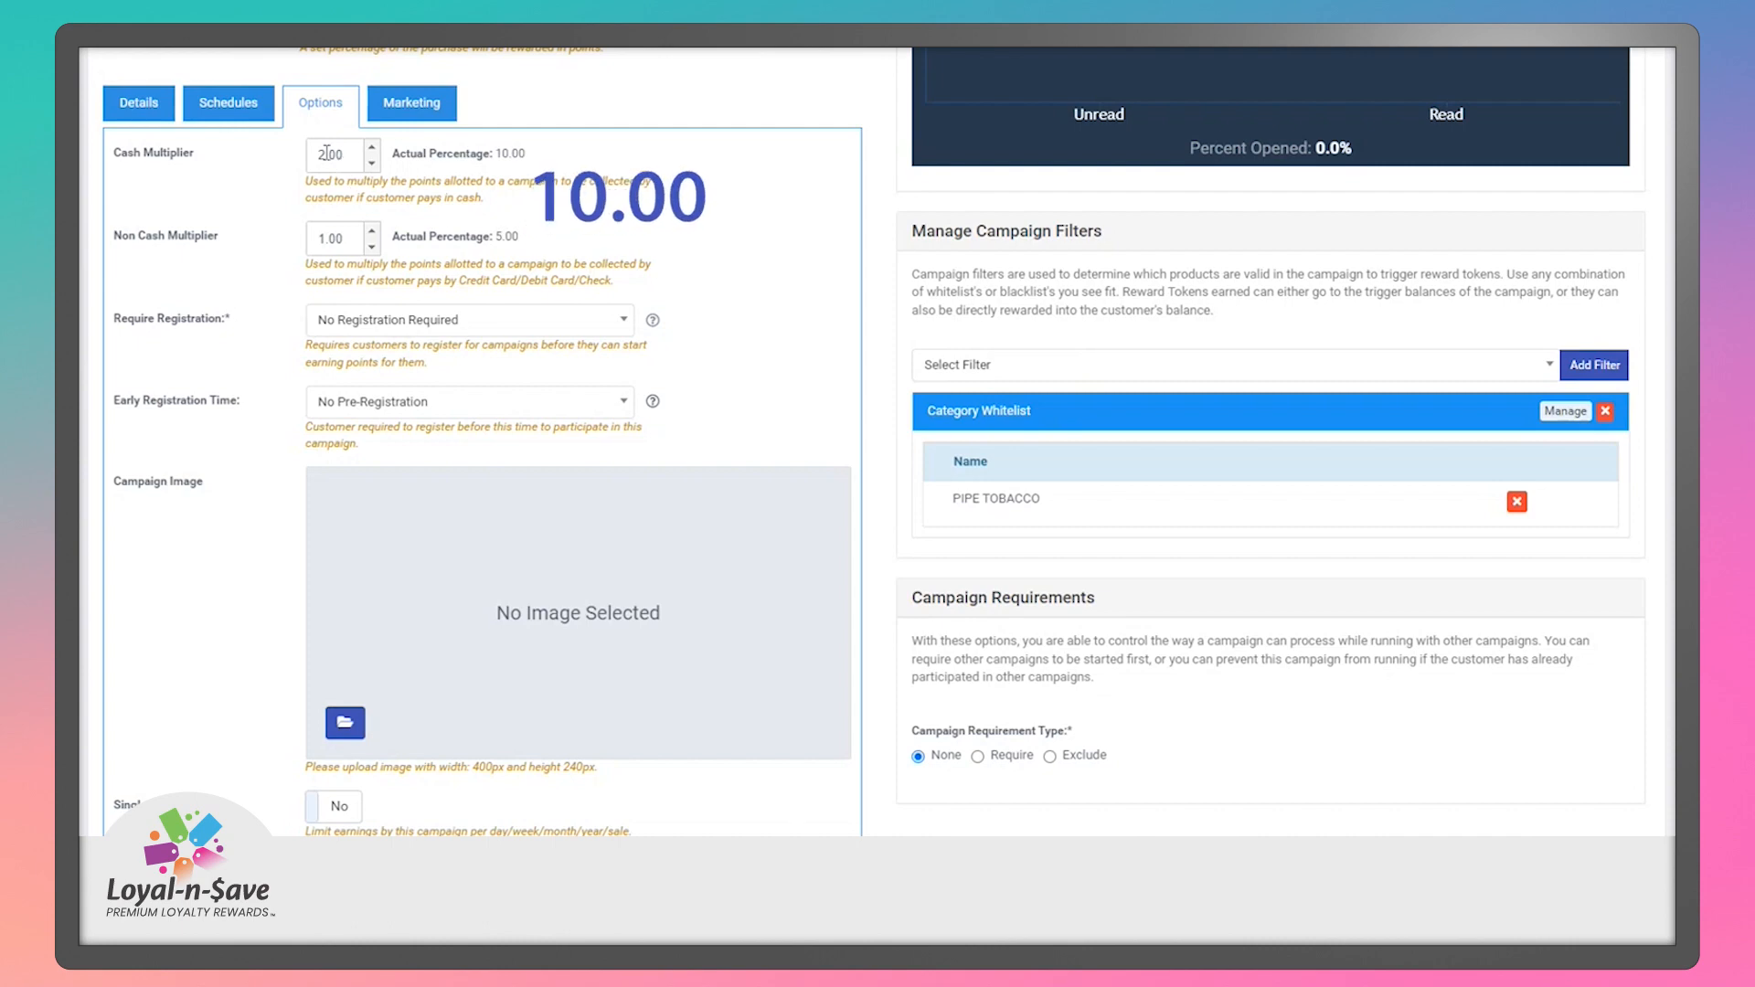
pyautogui.press('Delete')
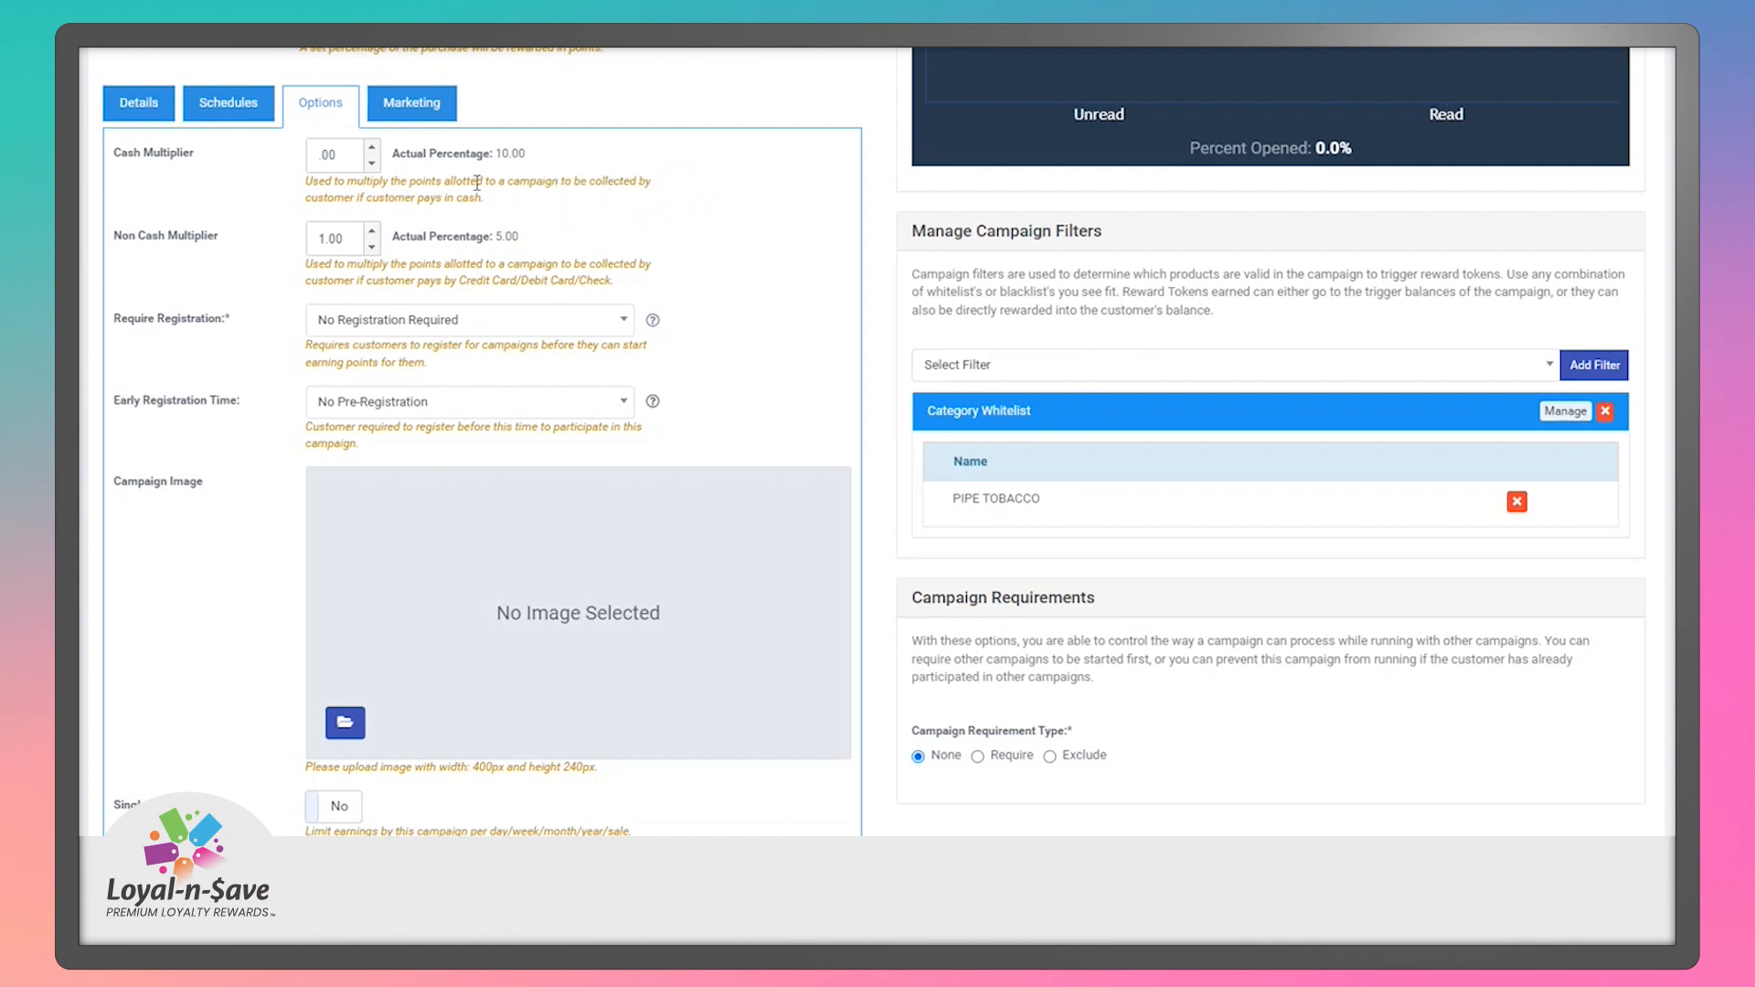
pyautogui.write('1')
pyautogui.click(648, 180)
# Enable Single Use, inspect its limit periods, and turn Single Use off again with the period kept at Overall.
pyautogui.scroll(-3, 797, 330)
pyautogui.scroll(2, 767, 347)
pyautogui.scroll(-1, 759, 346)
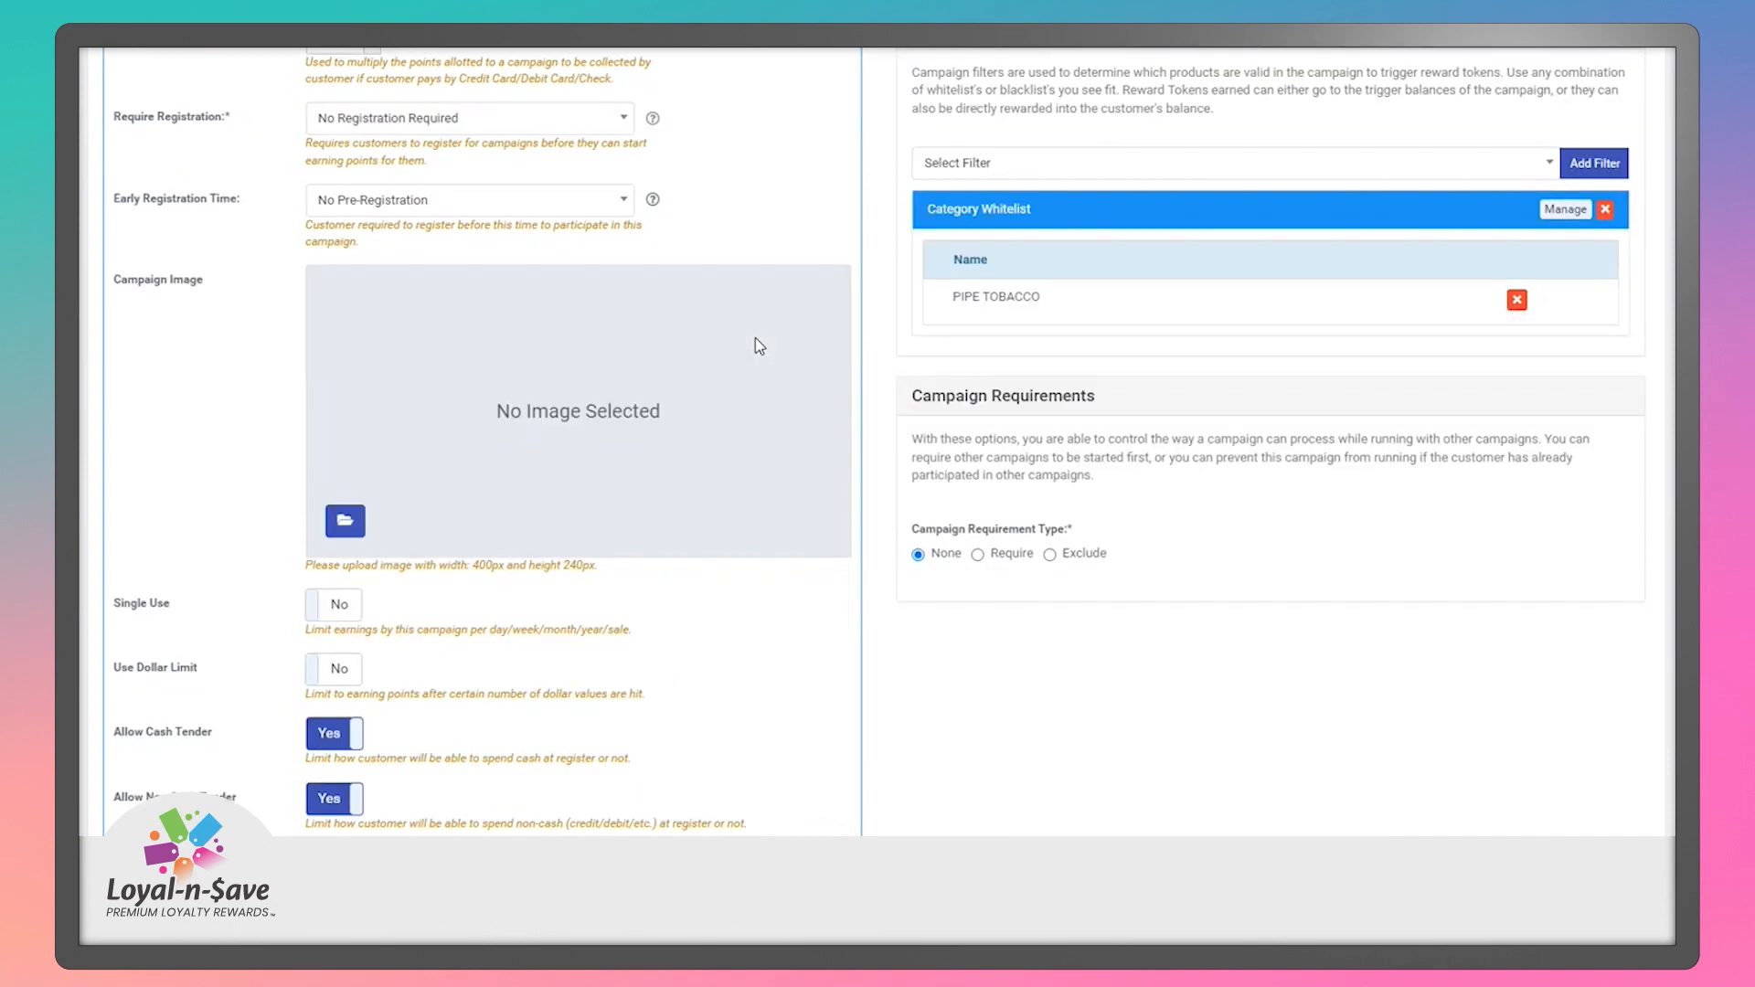
pyautogui.scroll(-1, 757, 346)
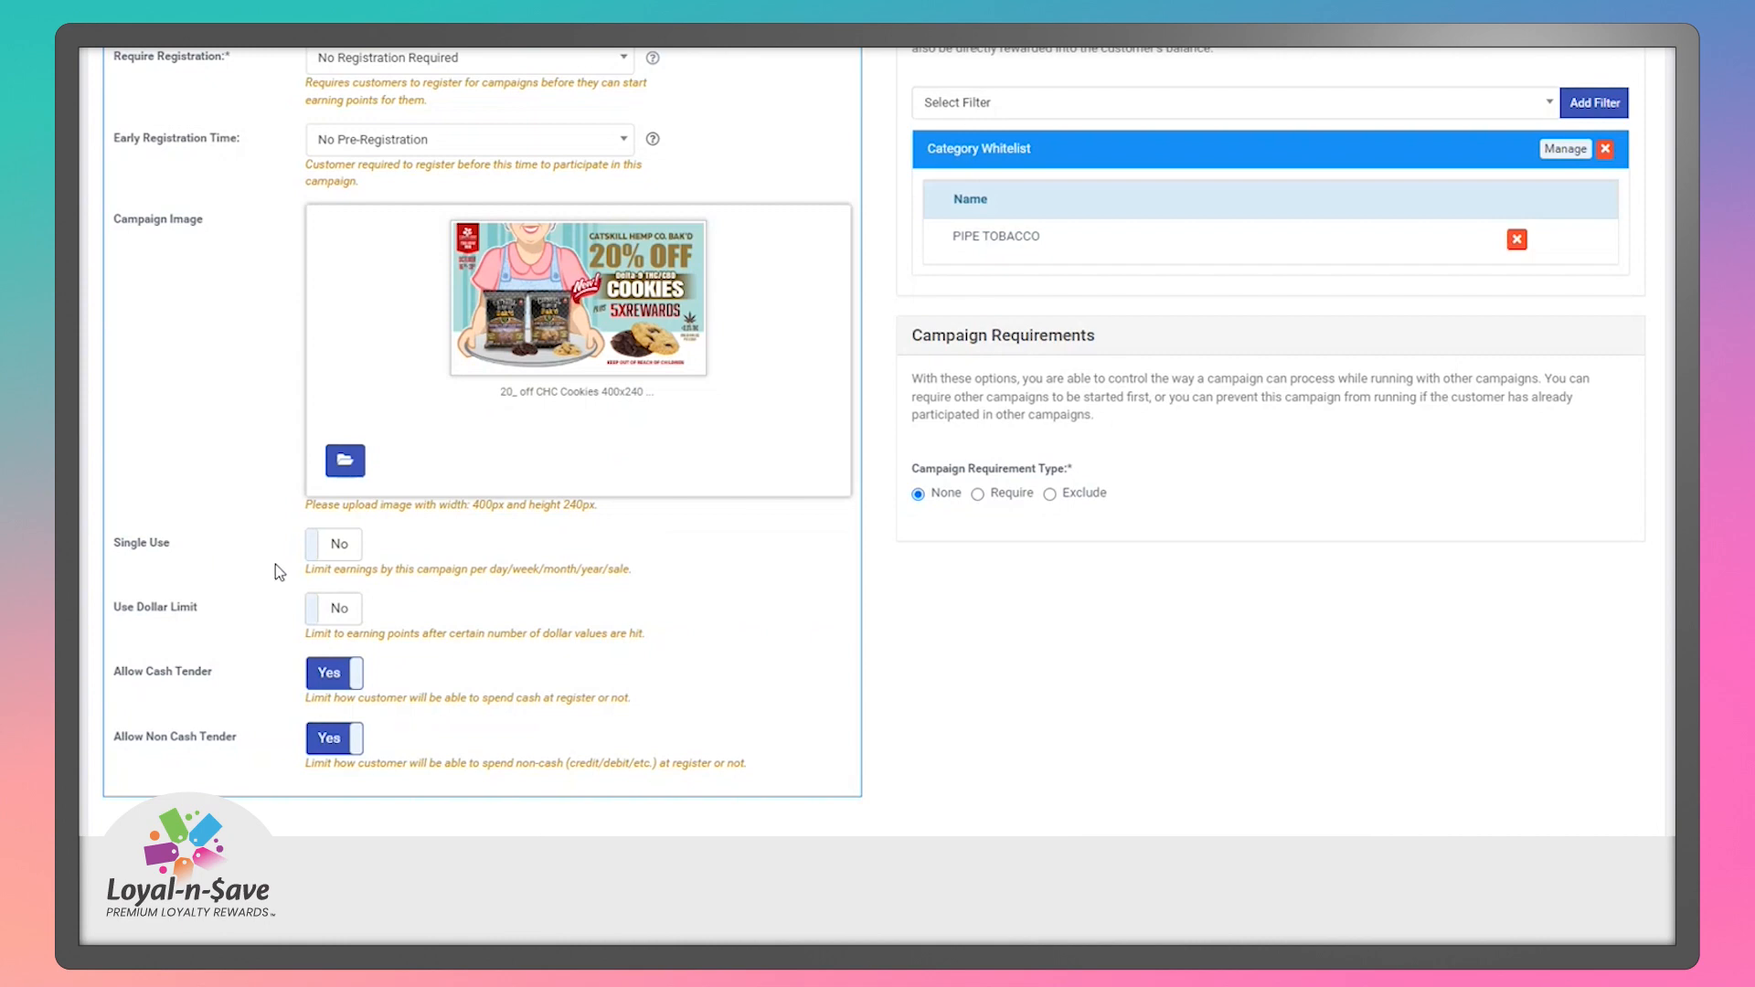
pyautogui.click(339, 553)
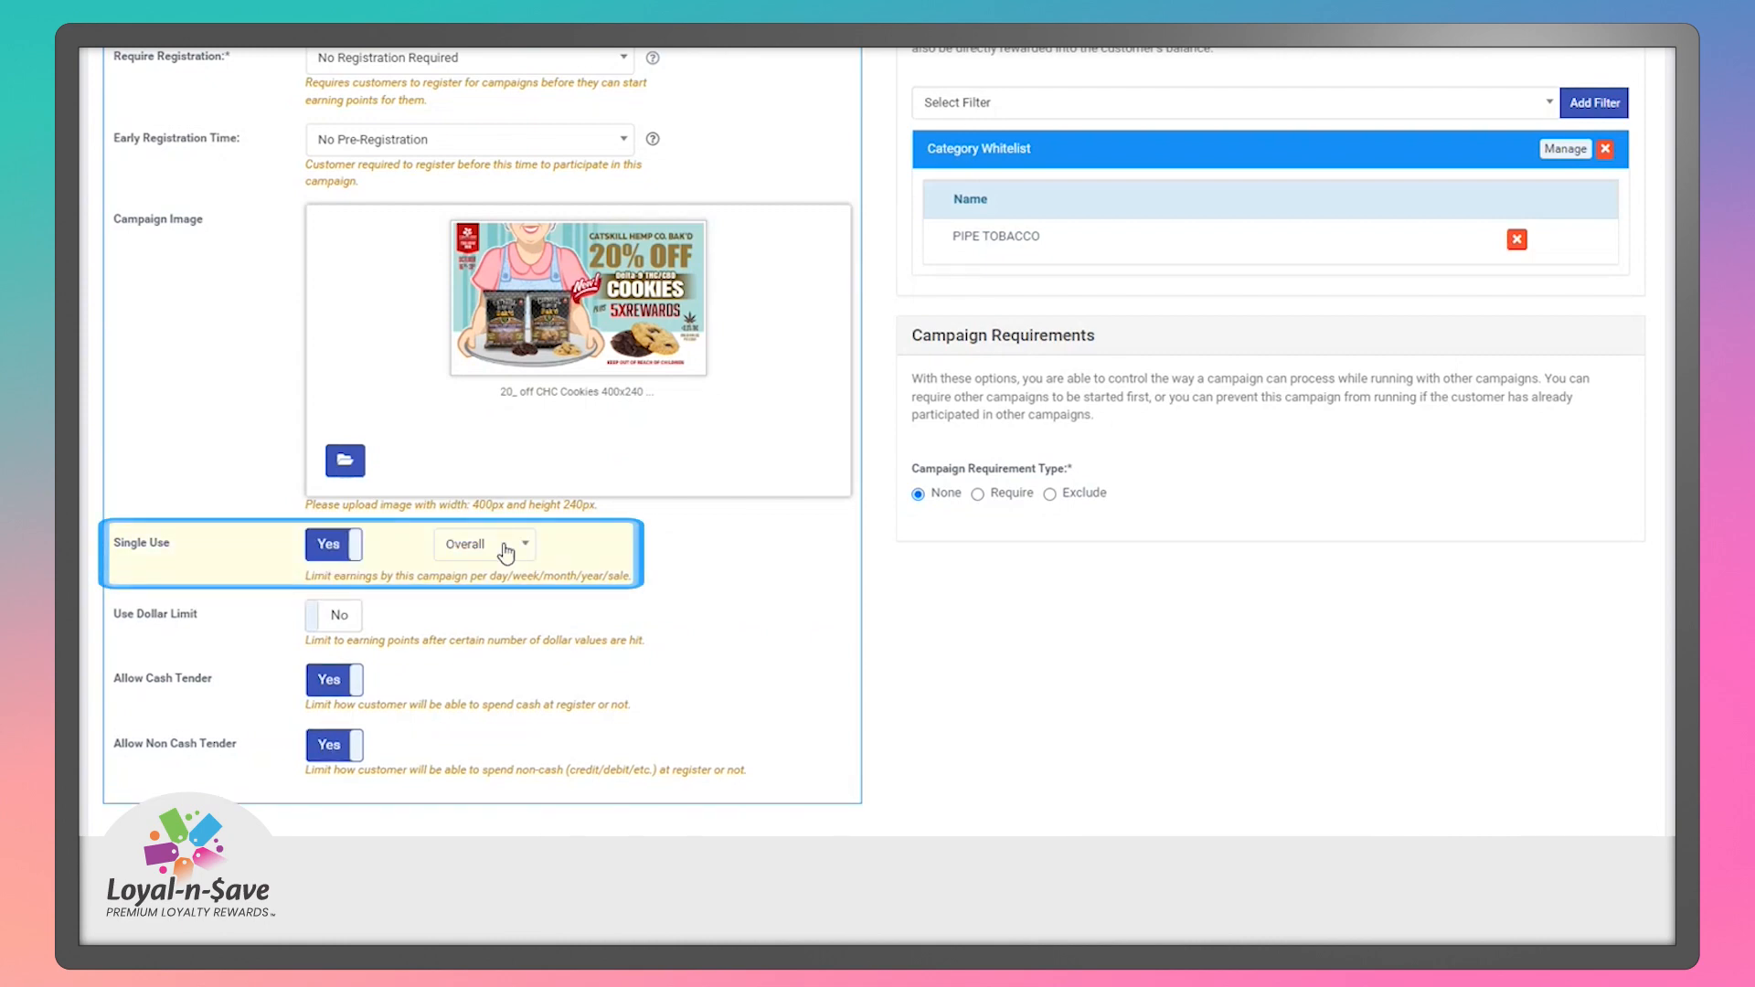
pyautogui.click(526, 549)
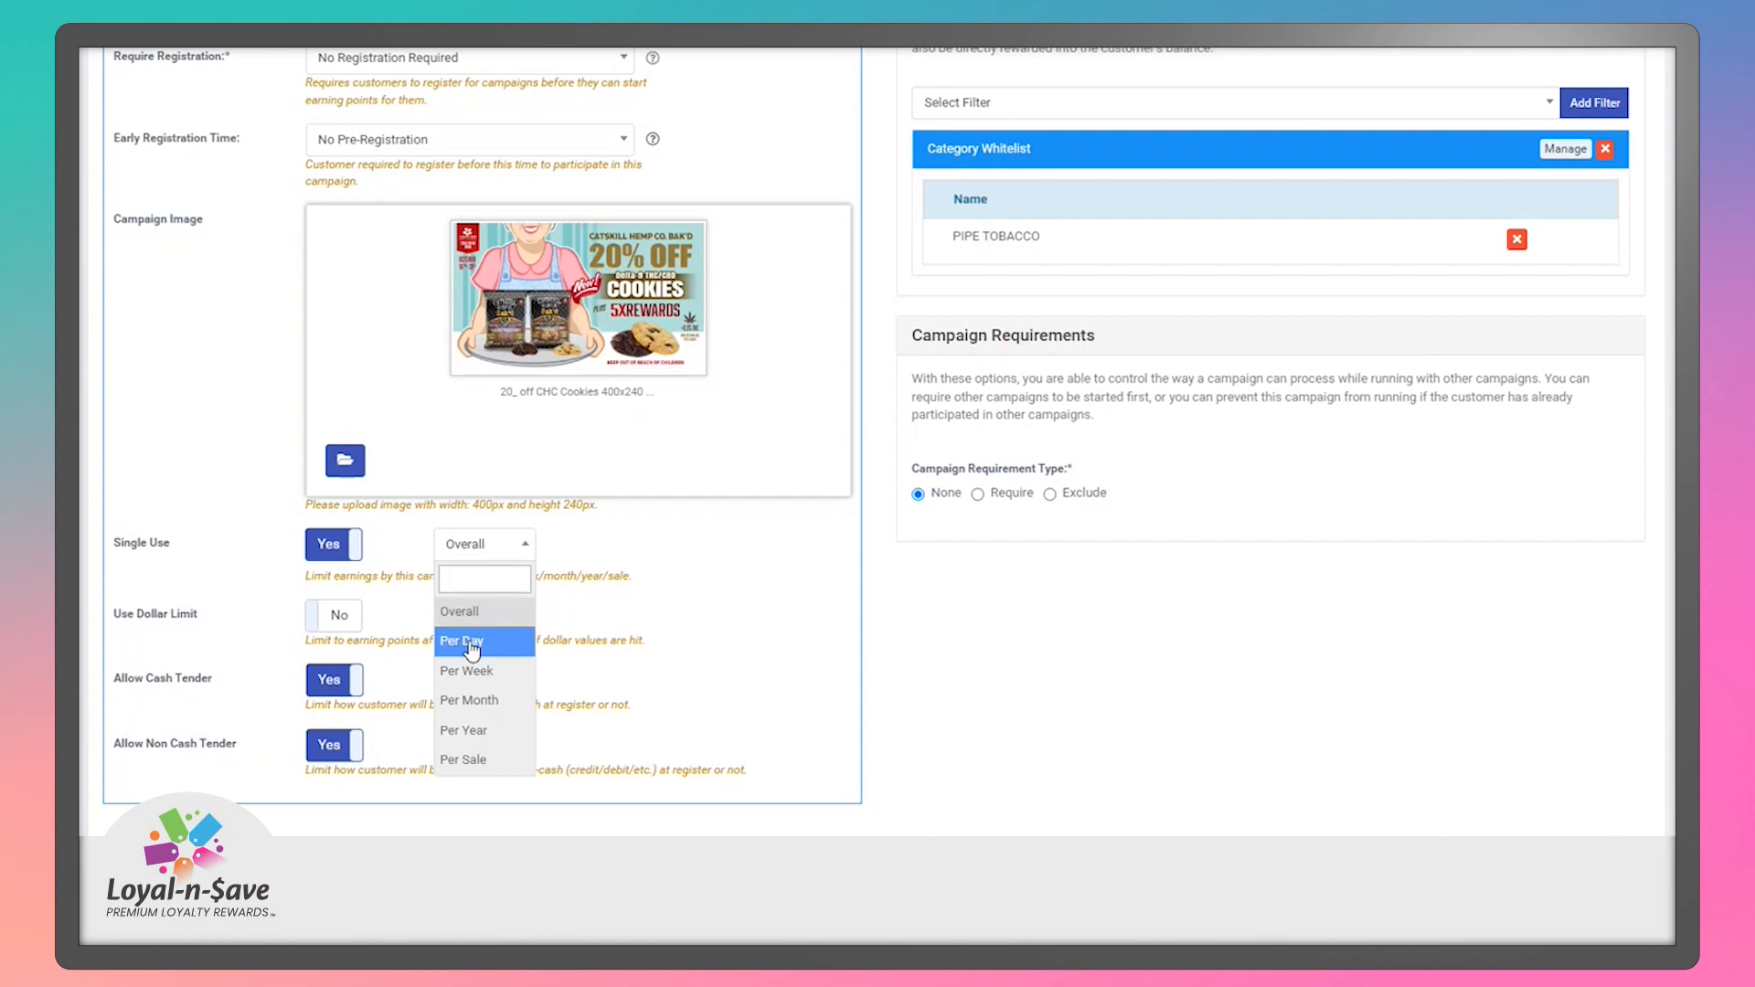
pyautogui.click(446, 607)
pyautogui.click(356, 547)
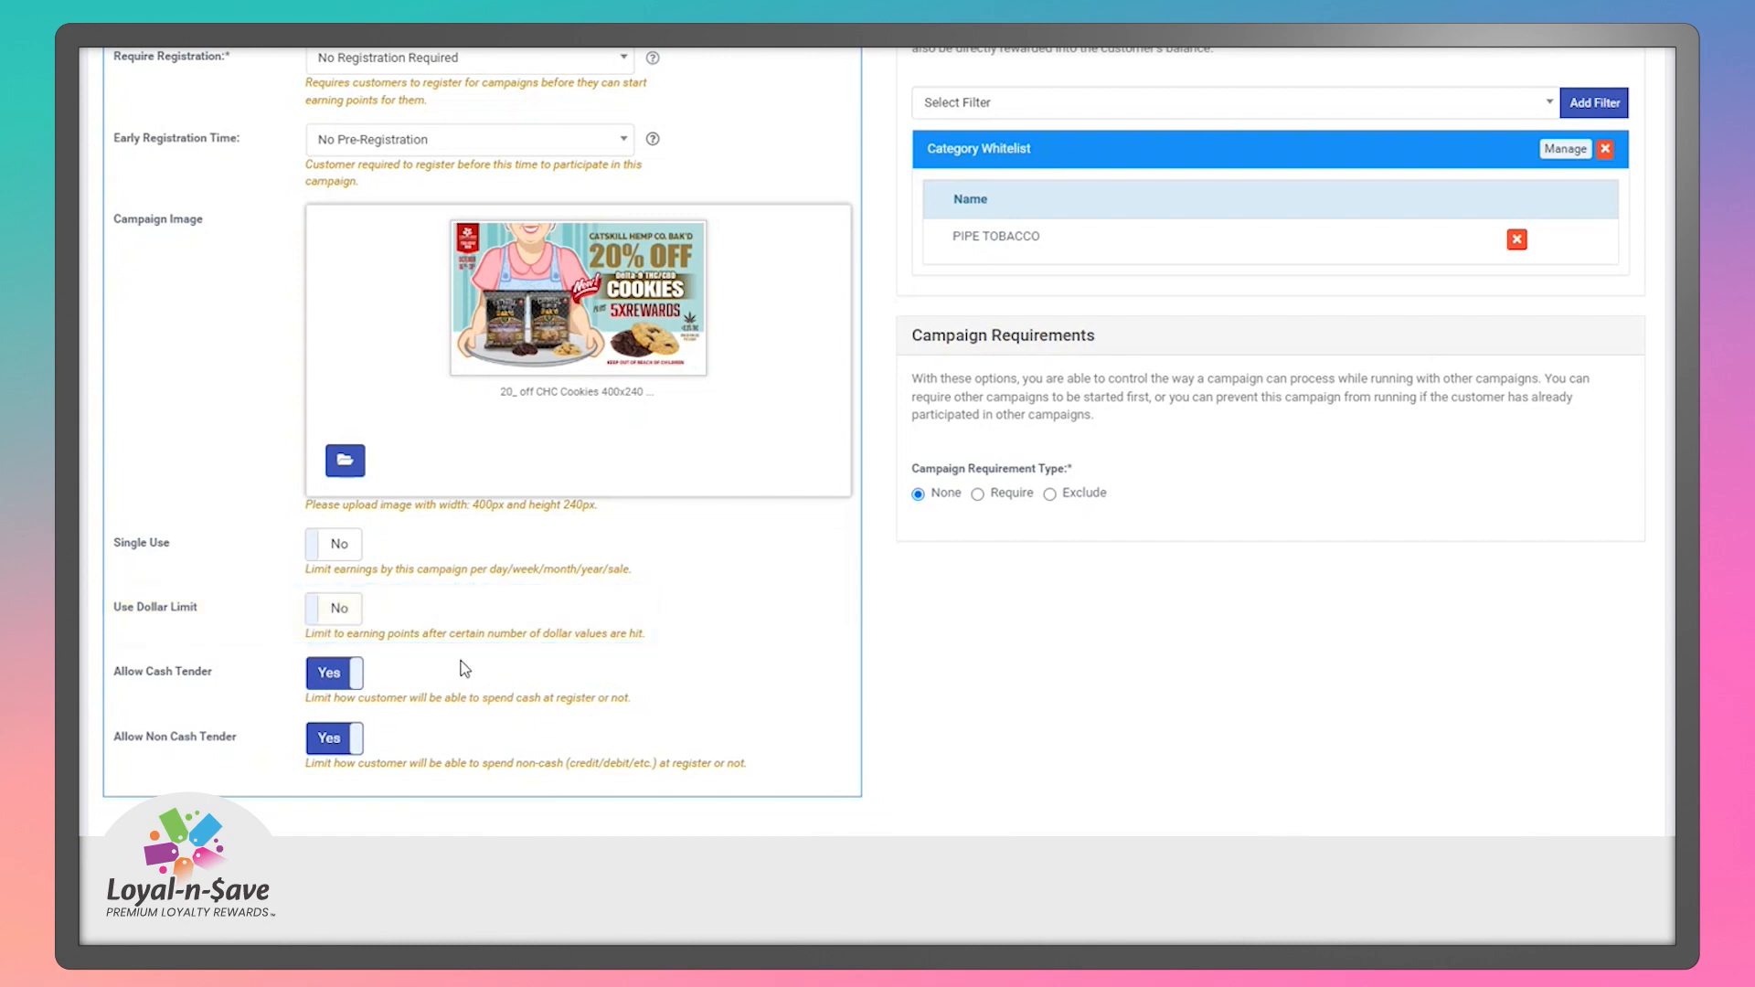
# Enable the campaign's dollar limit, inspect the dollar limit types, and turn the limit off again.
pyautogui.click(322, 608)
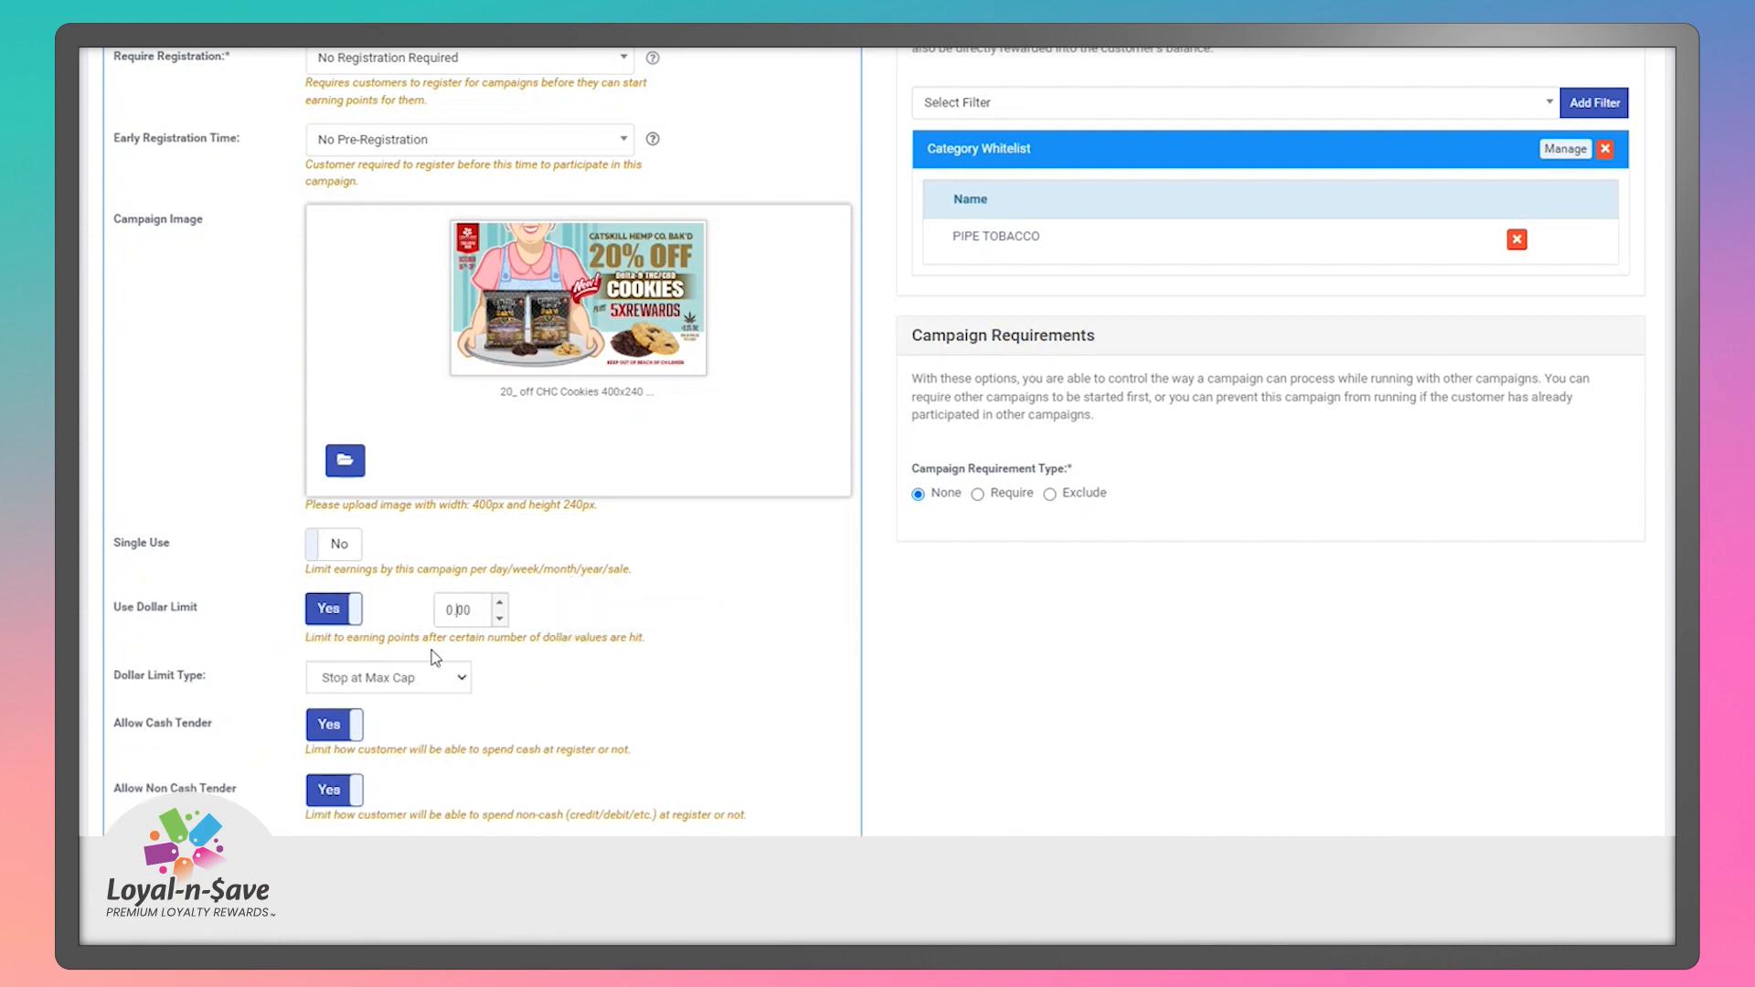
pyautogui.click(461, 681)
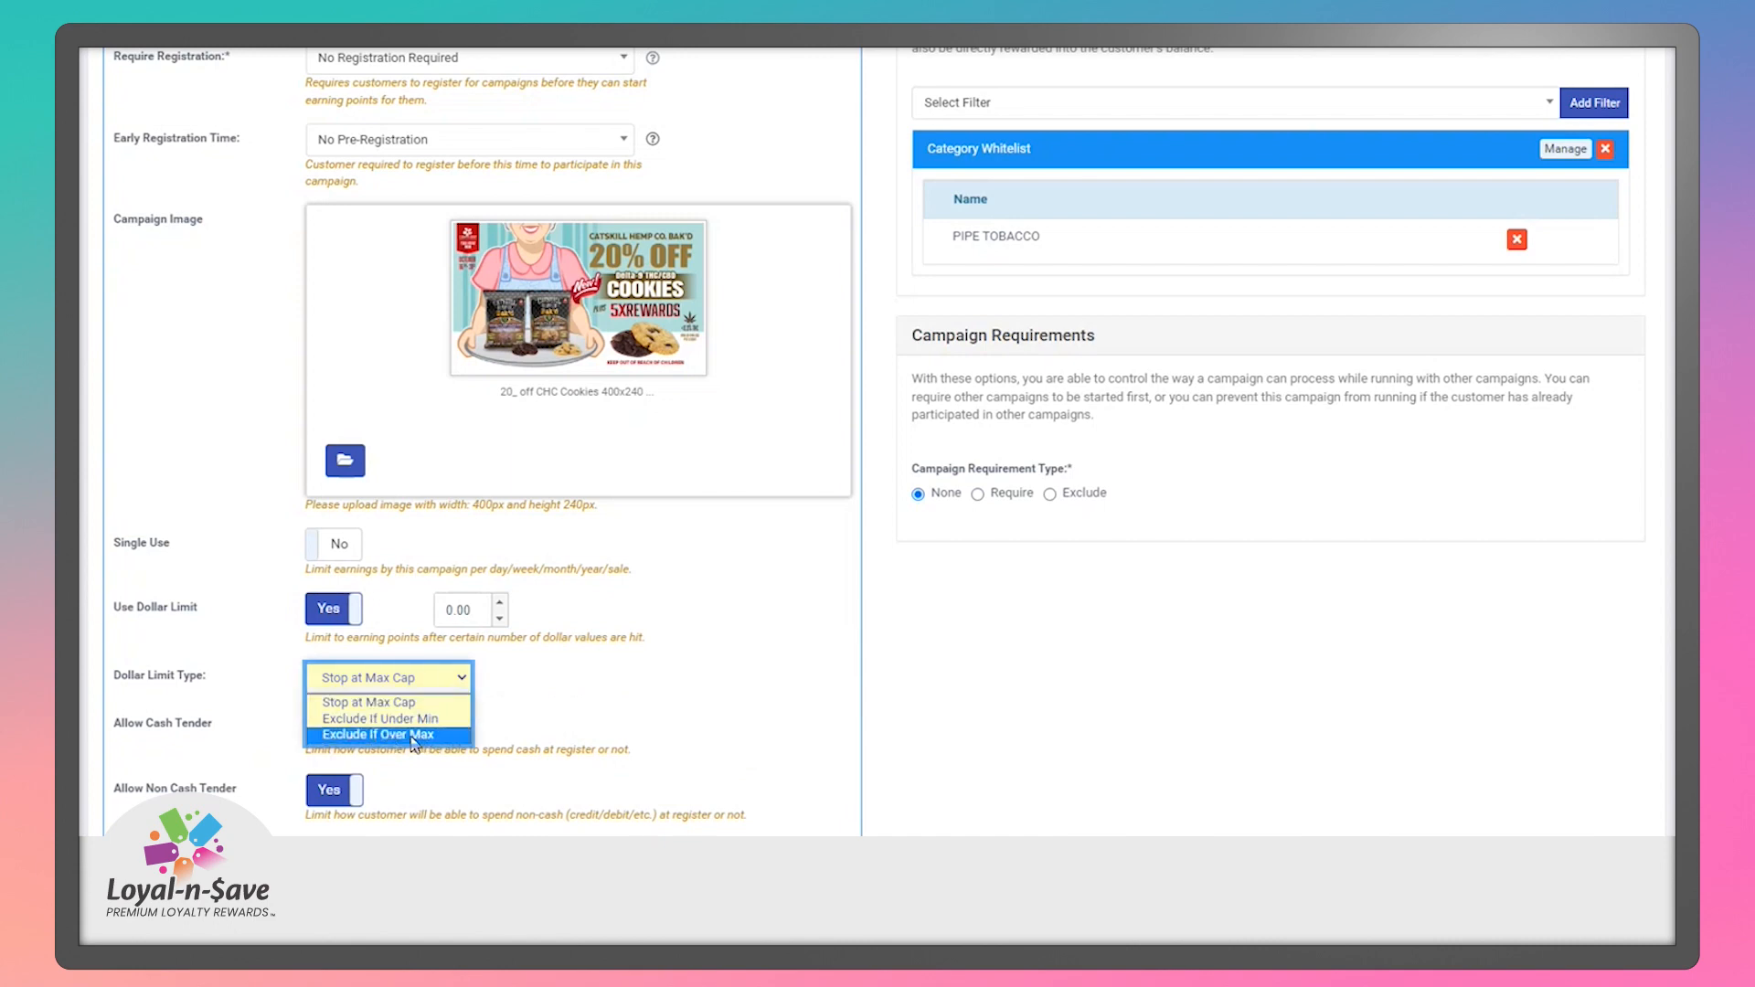
pyautogui.click(605, 672)
pyautogui.click(341, 613)
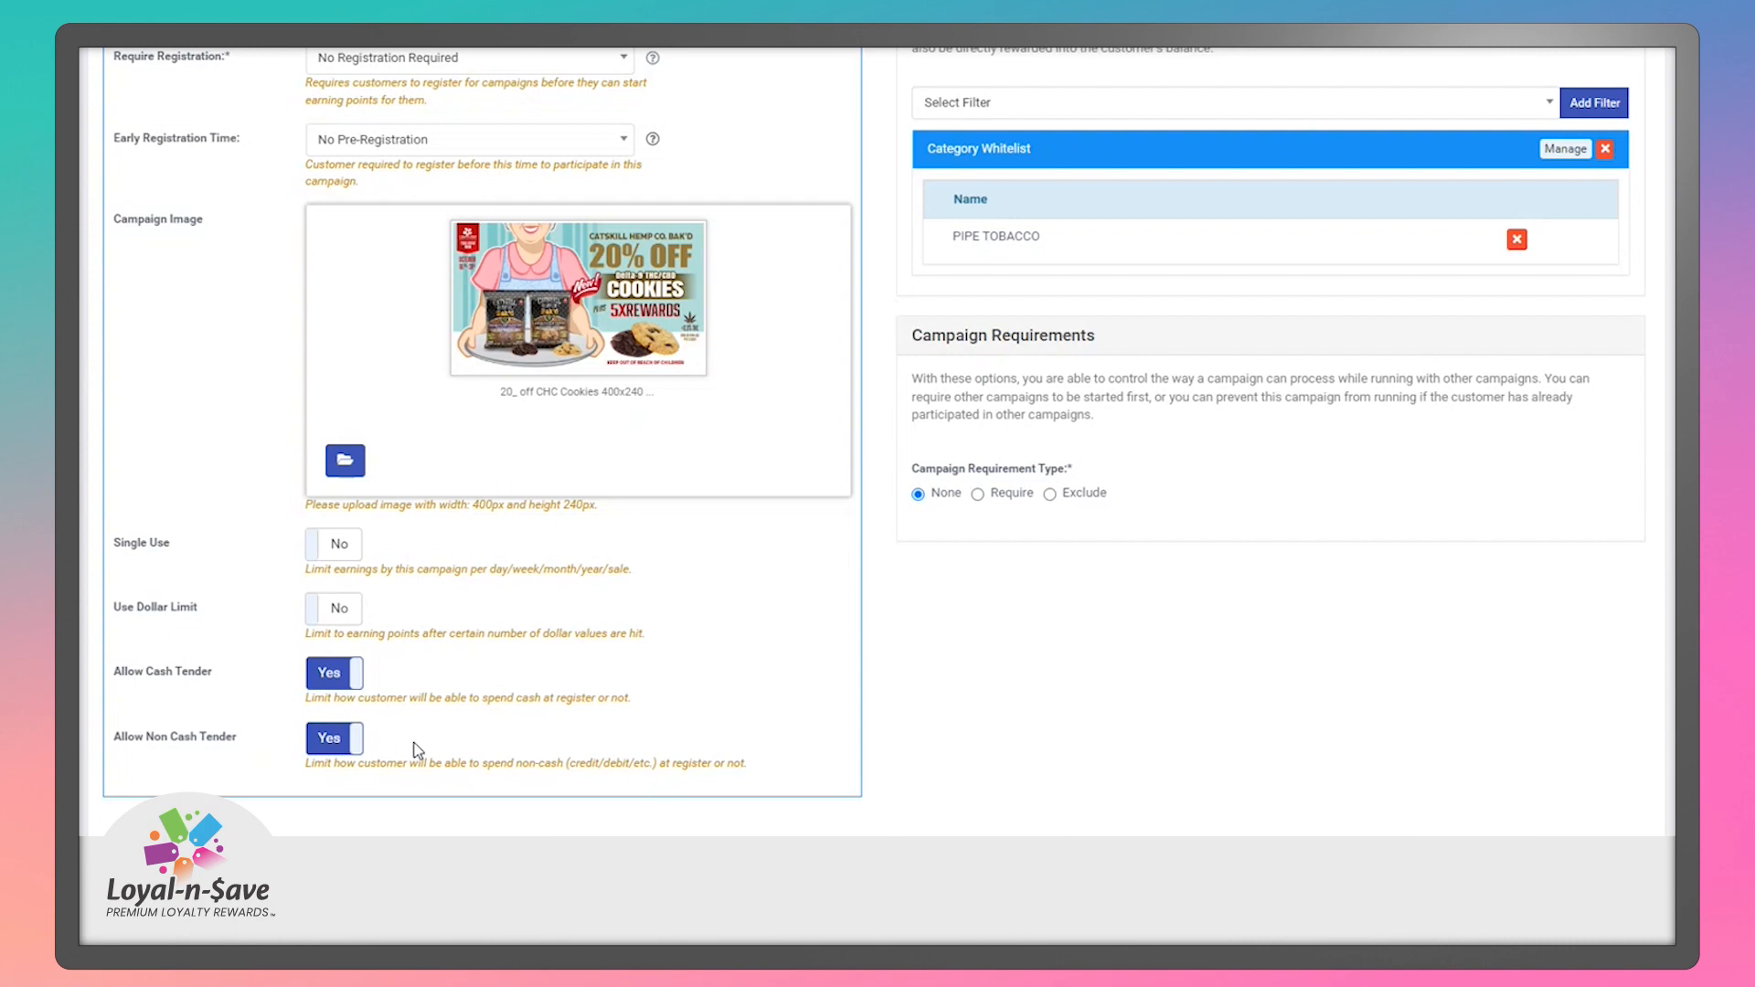
# Open the campaign's marketing refinement options and review the interest, gender and location sections.
pyautogui.scroll(3, 416, 749)
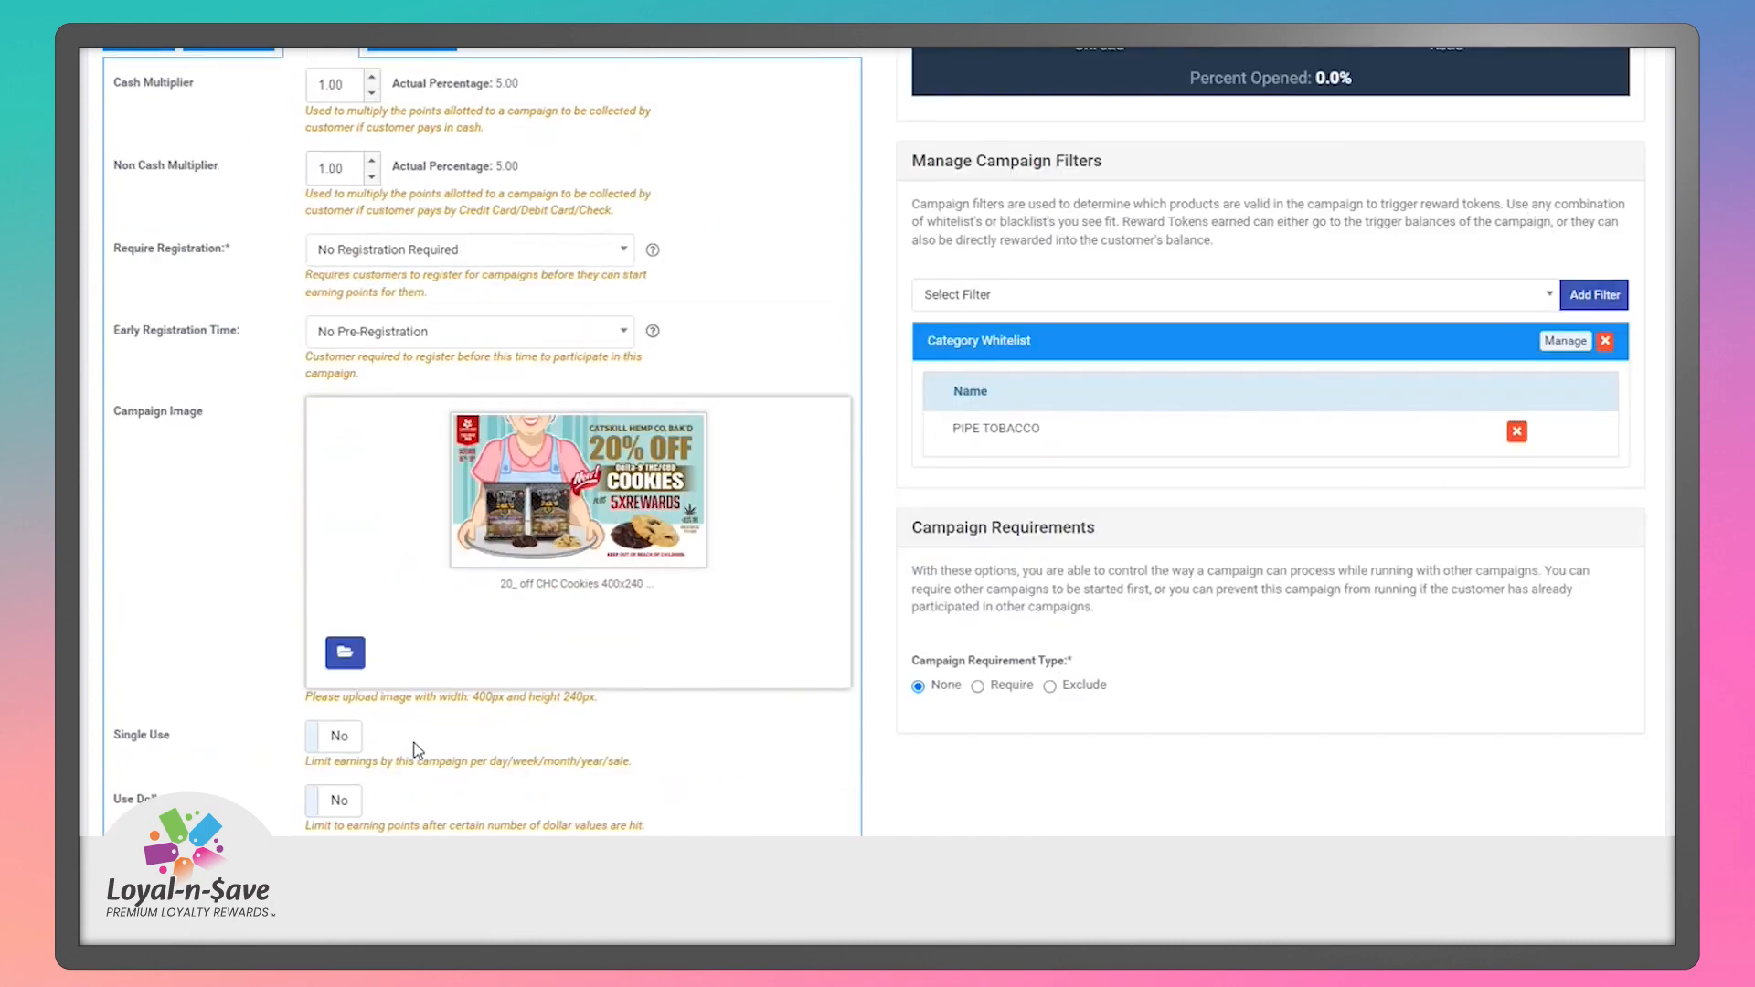
pyautogui.scroll(1, 502, 356)
pyautogui.click(411, 84)
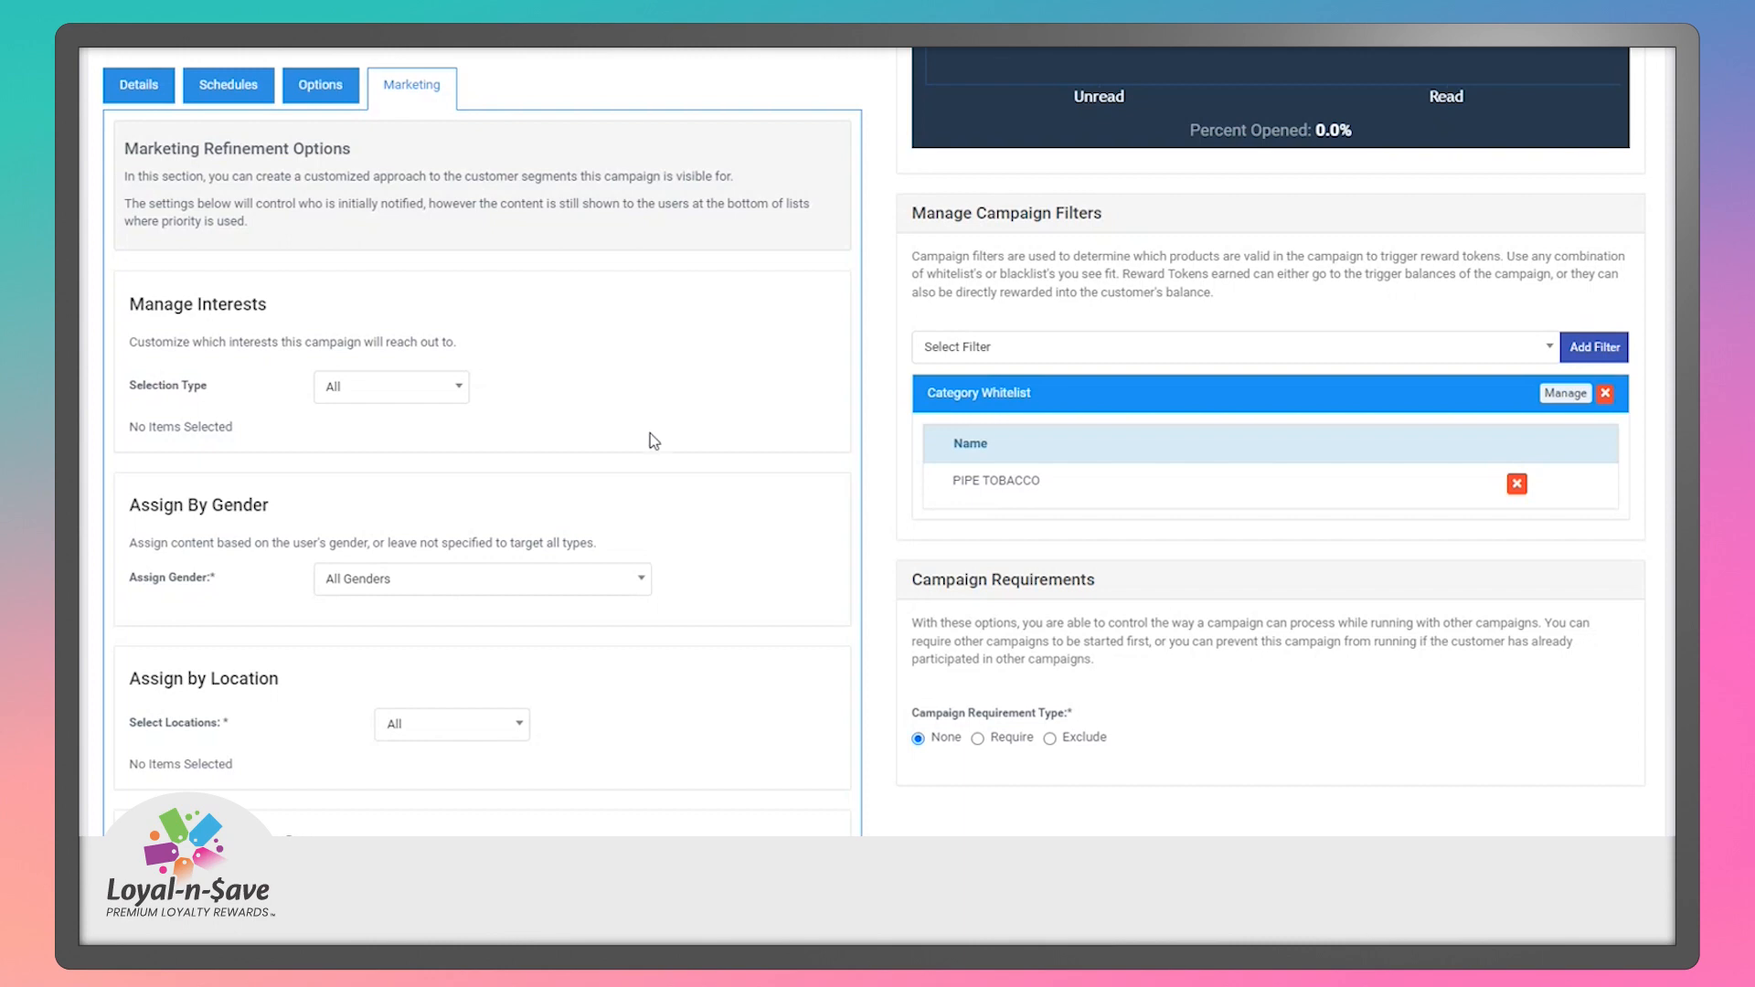
pyautogui.scroll(-1, 631, 407)
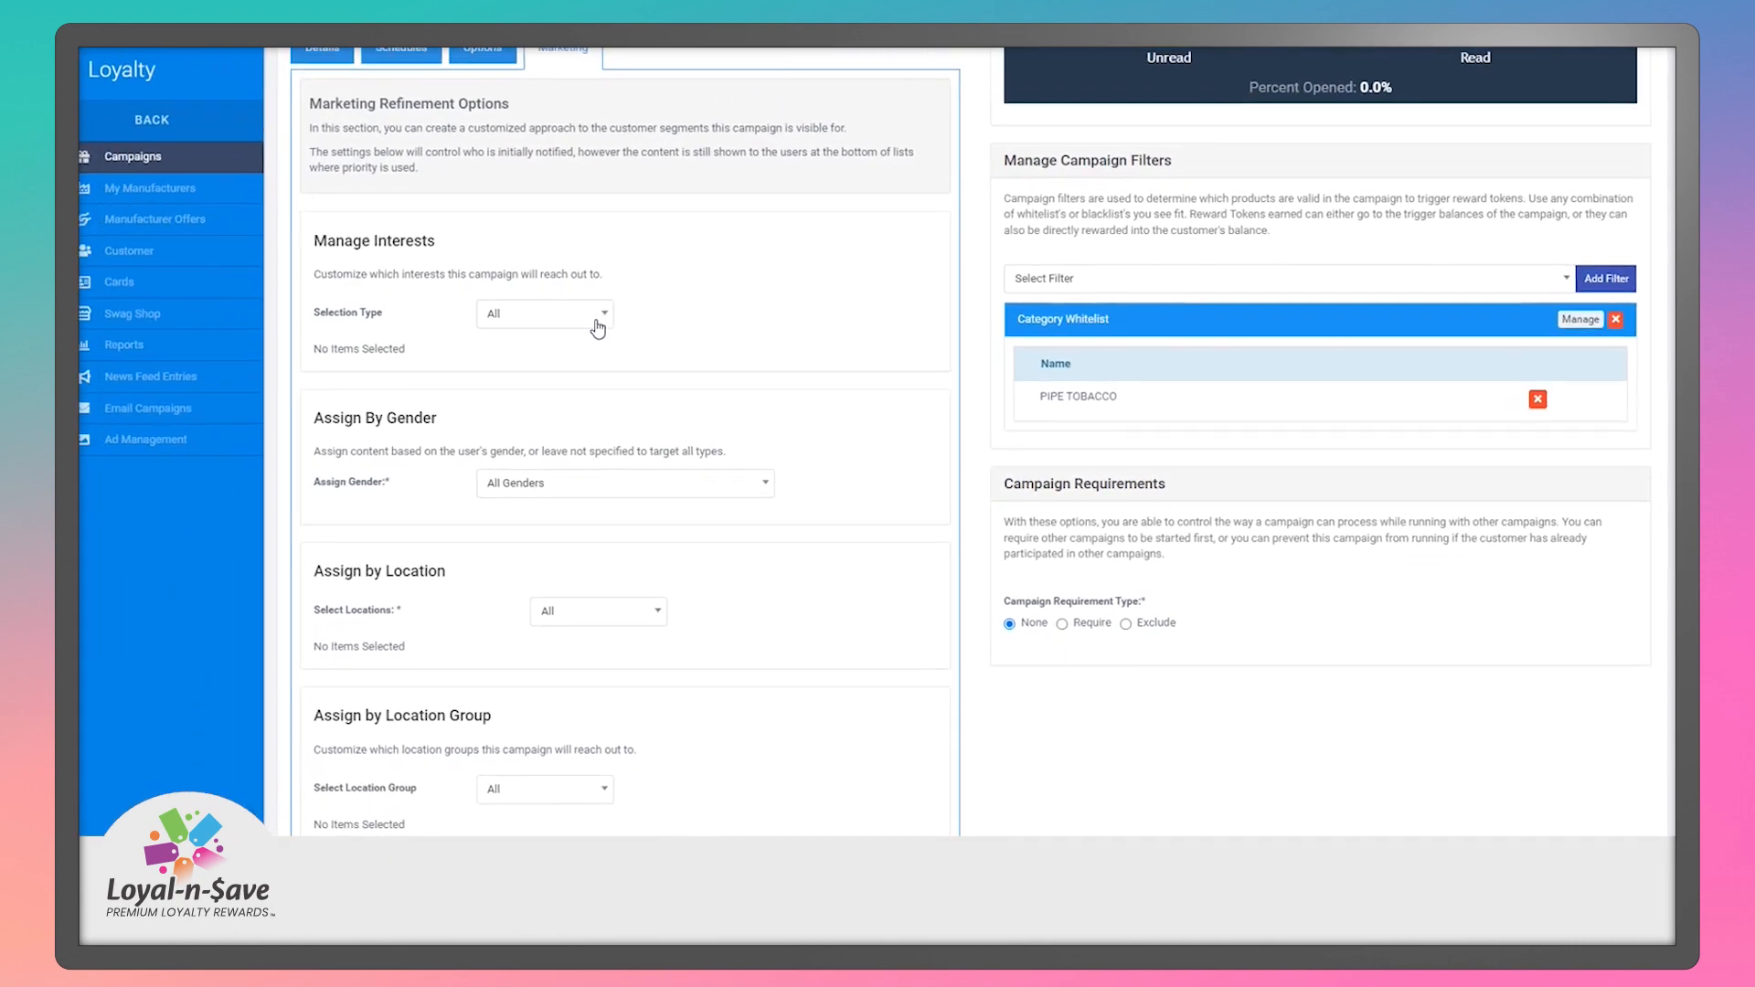
# Set the campaign's interests to a custom selection and add Tobacco to it.
pyautogui.click(618, 329)
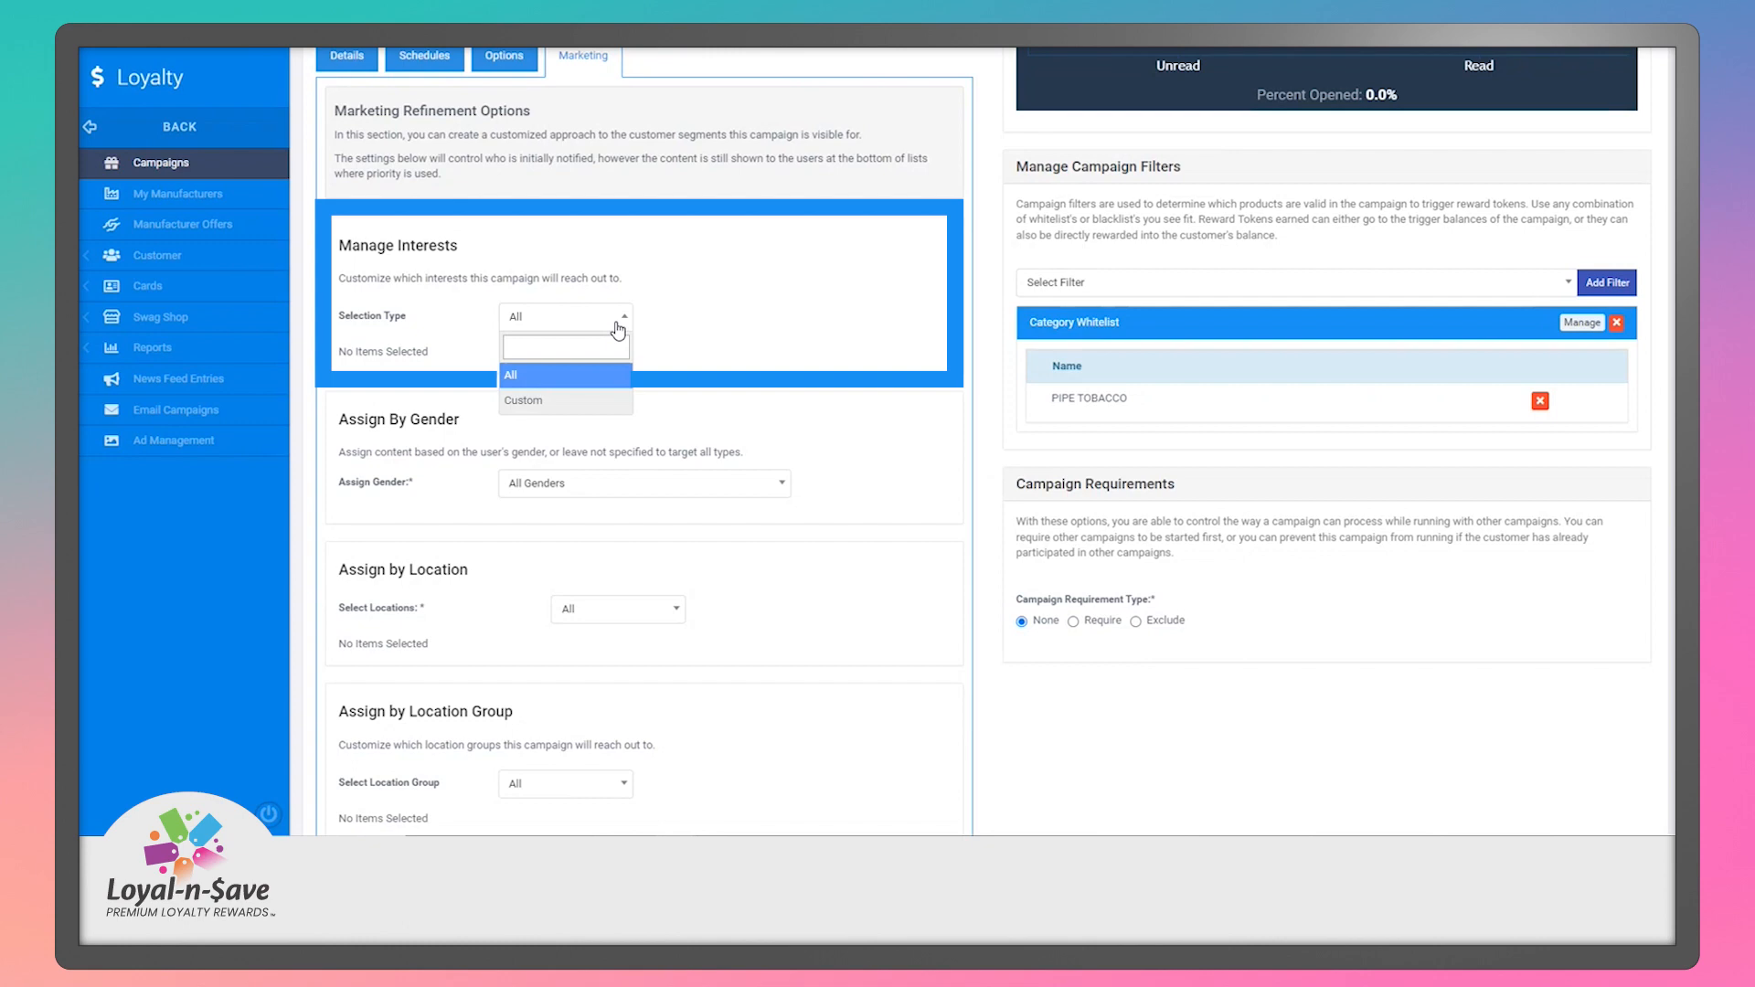
pyautogui.click(539, 408)
pyautogui.click(669, 316)
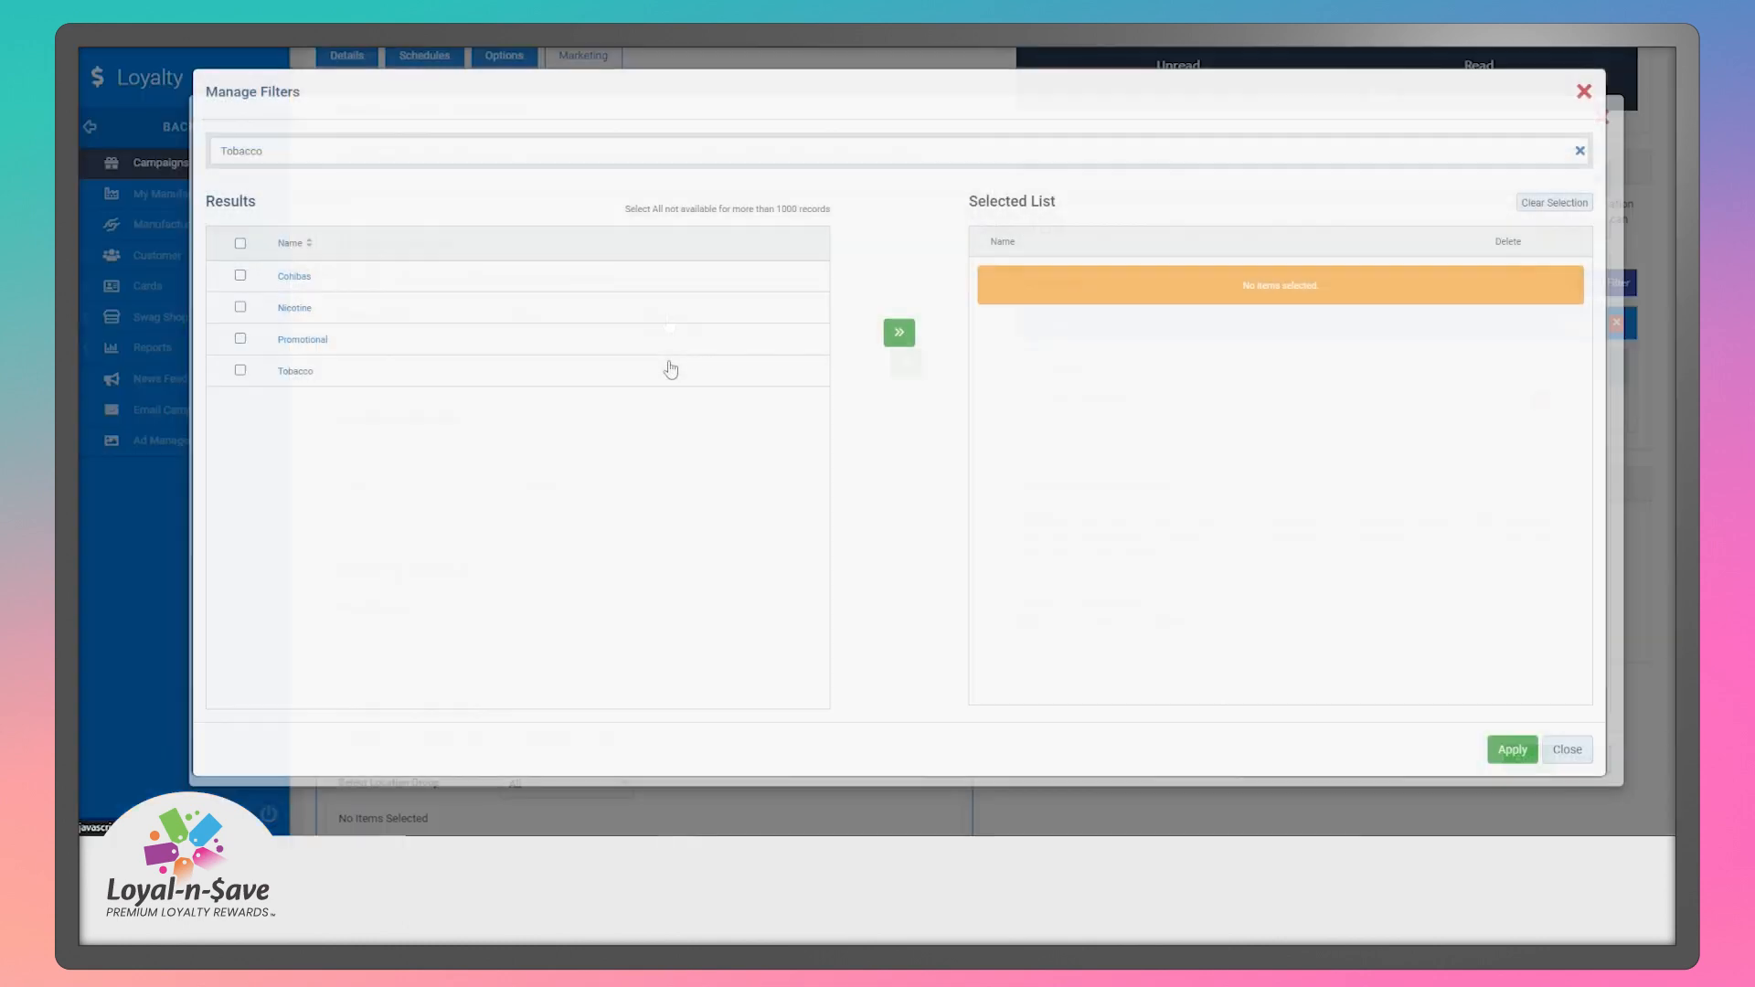
pyautogui.click(650, 373)
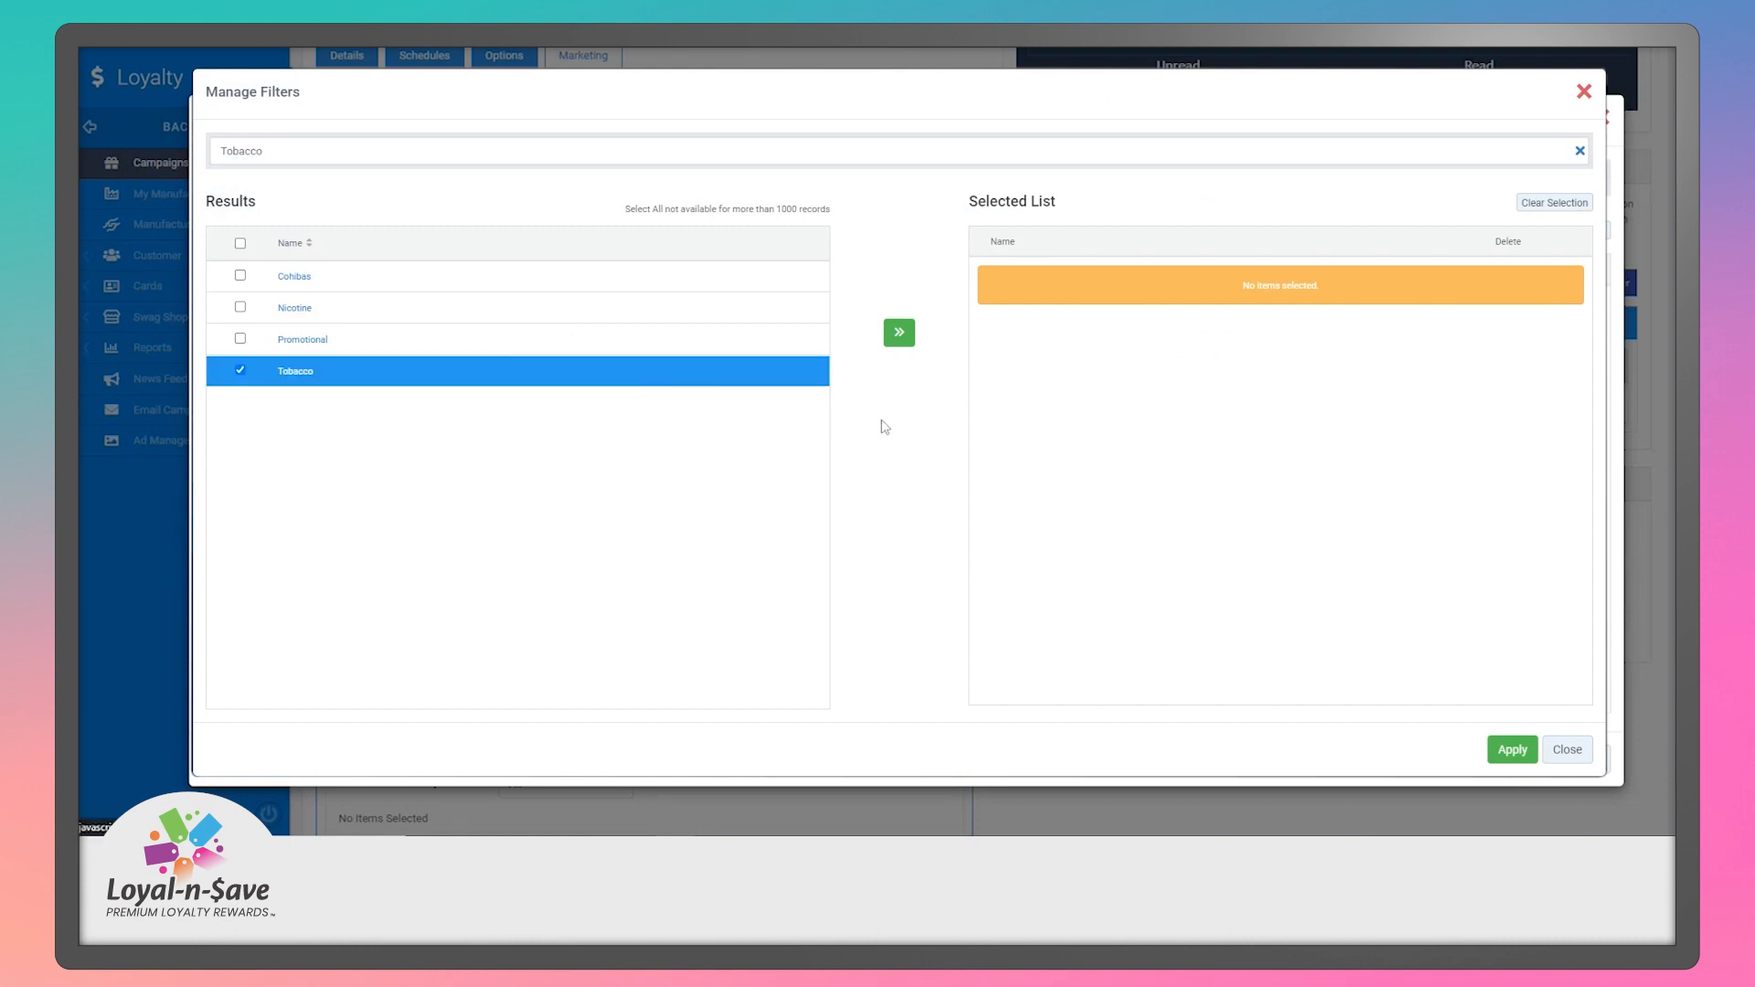
pyautogui.click(894, 340)
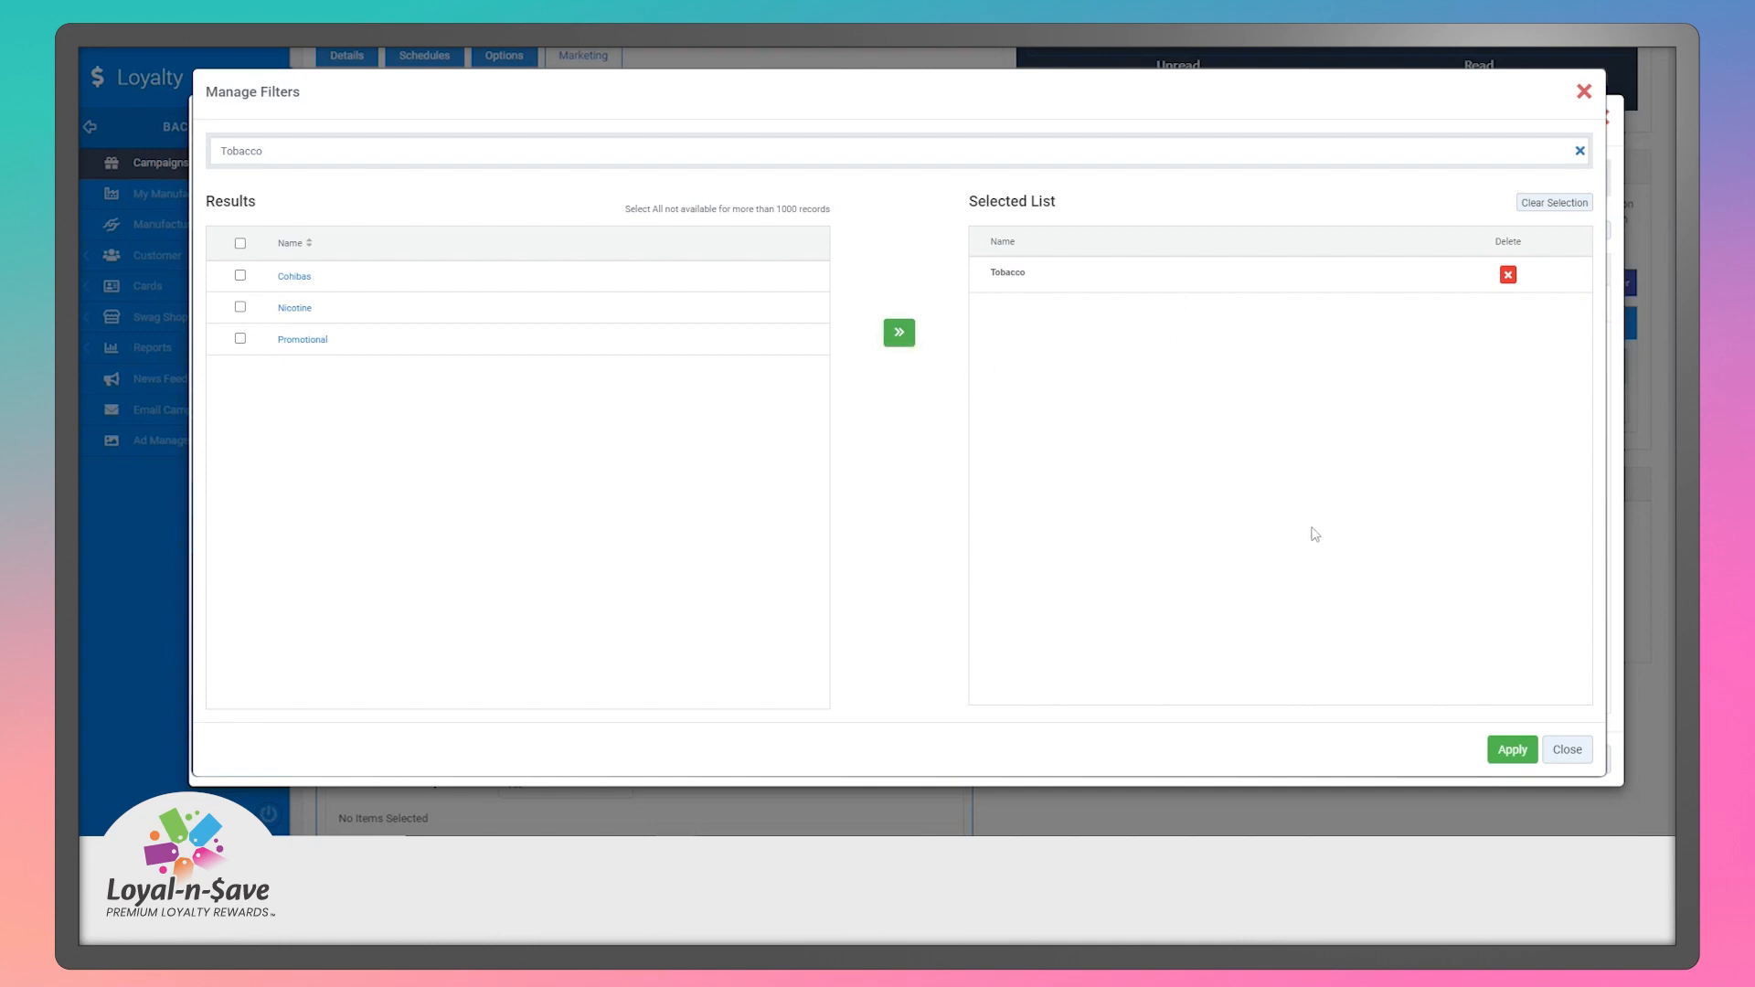
pyautogui.click(1512, 749)
# Inspect the gender choices available for targeting the campaign.
pyautogui.scroll(-2, 784, 470)
pyautogui.click(774, 466)
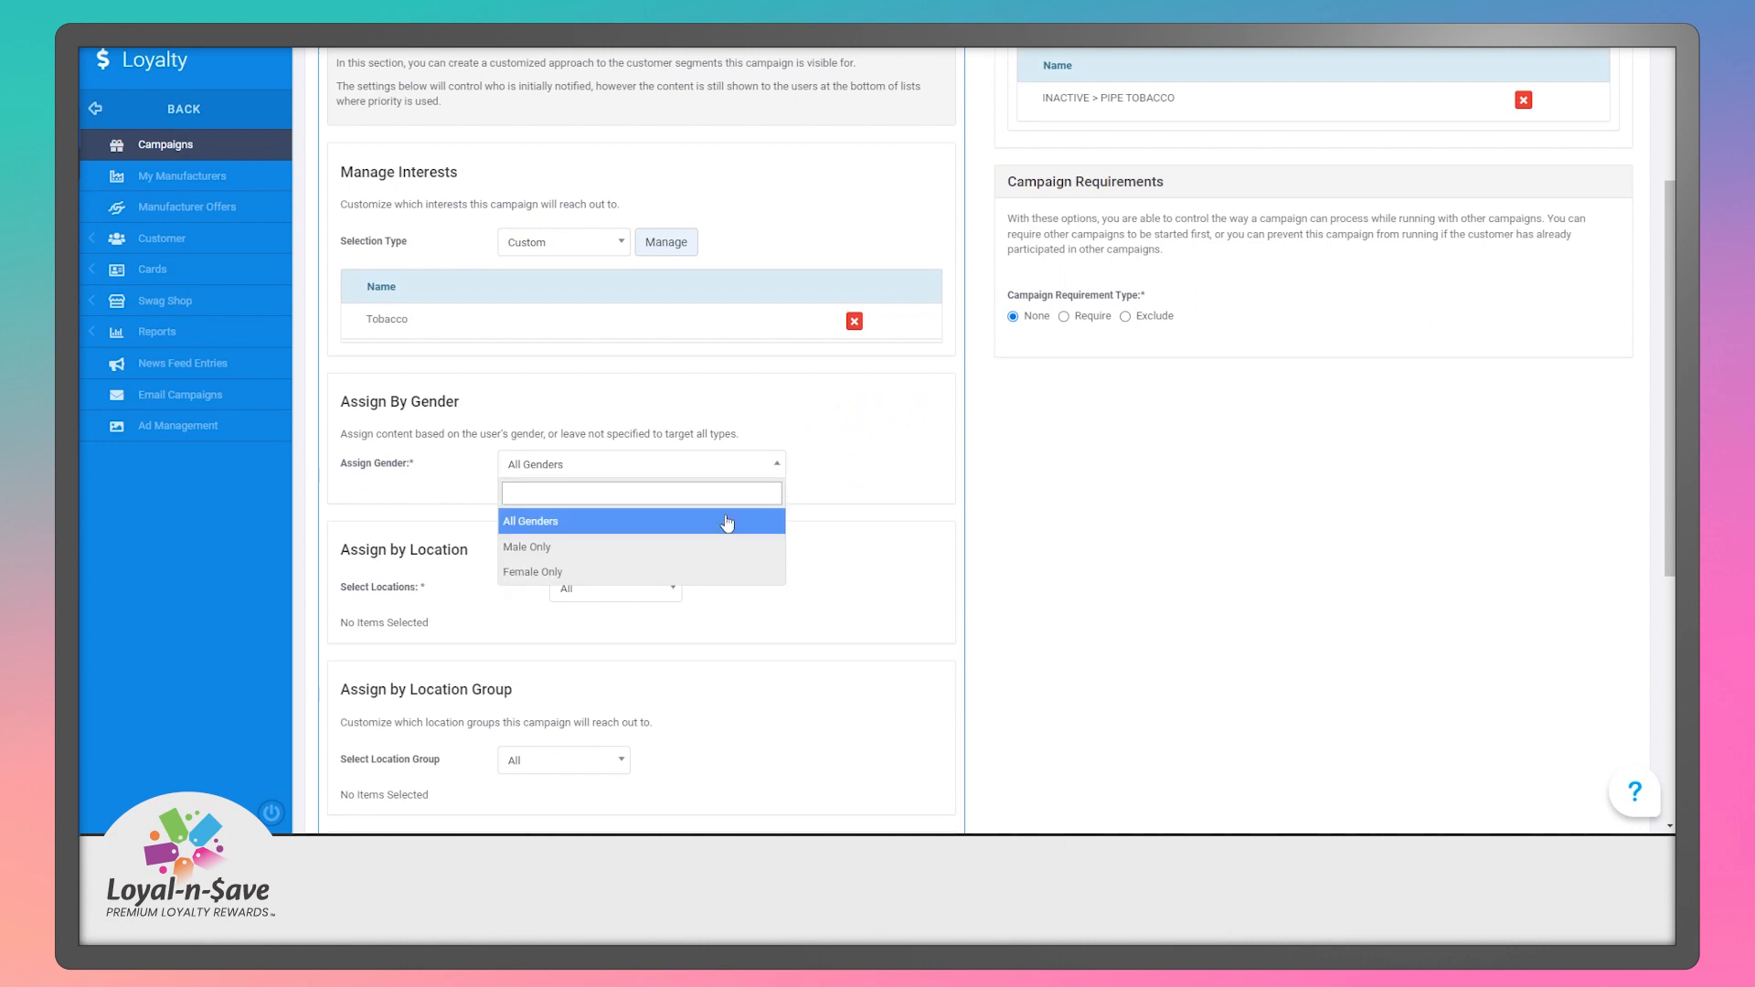
pyautogui.scroll(-2, 745, 485)
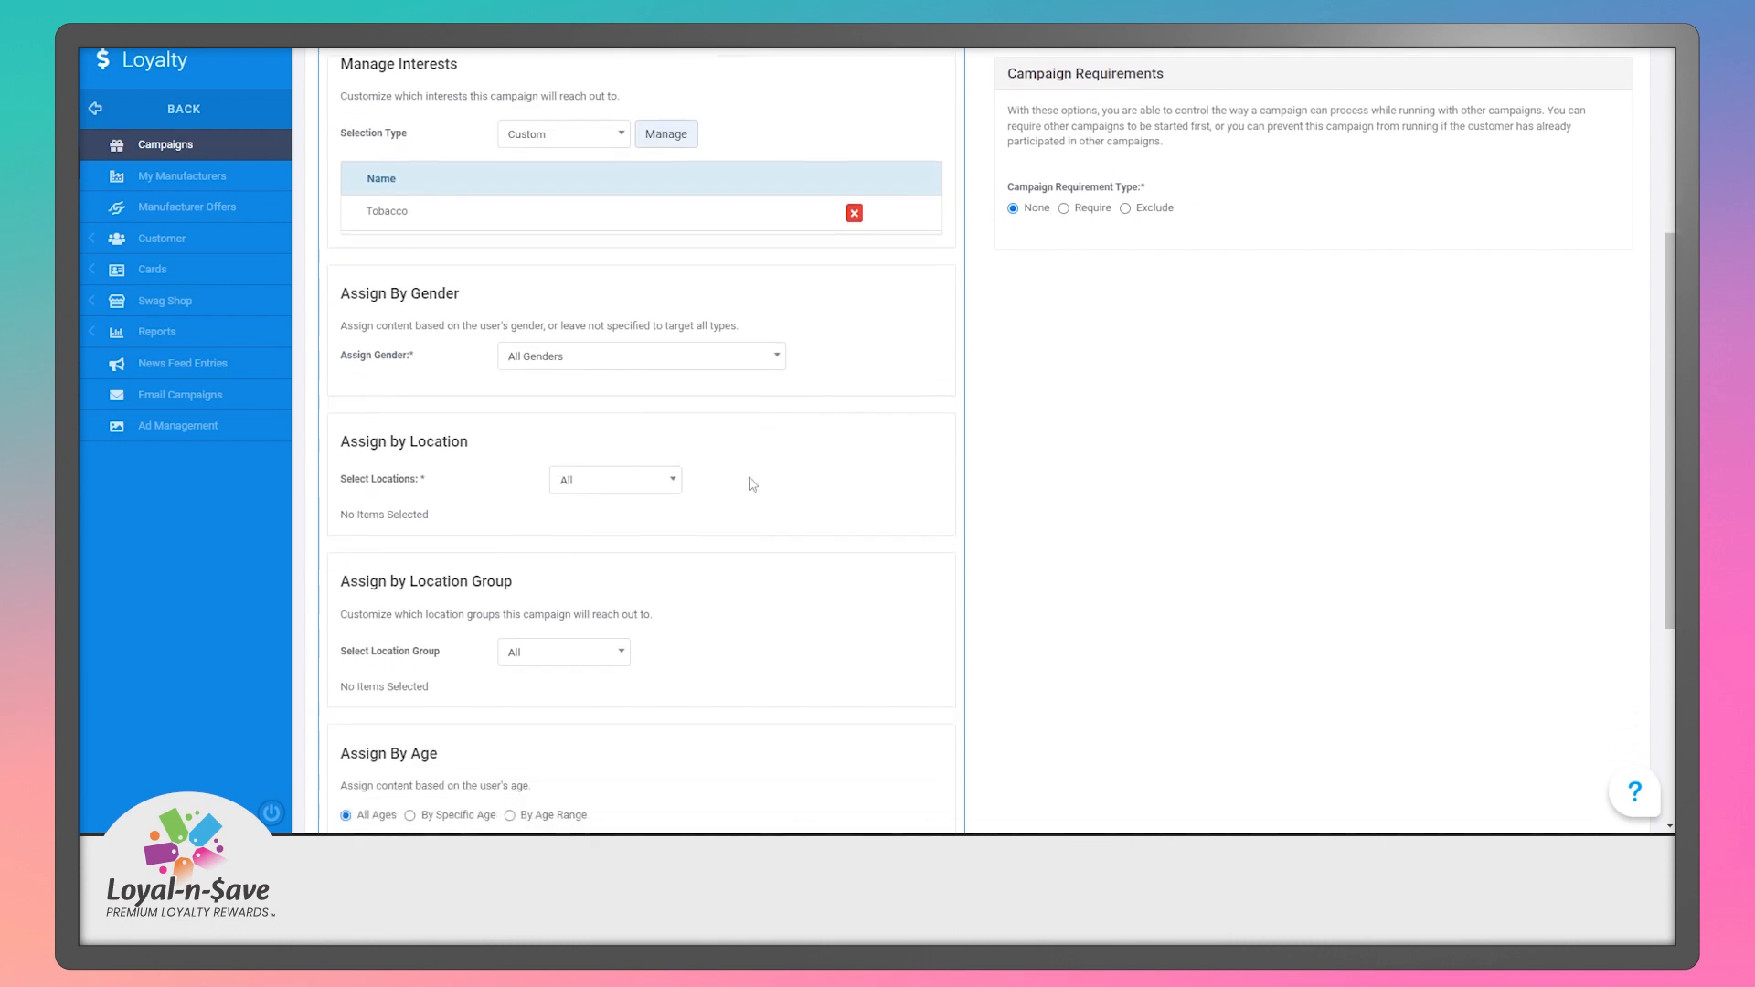
# Set the campaign's locations to Custom, search for "university", and assign FasTraxPOS University Store.
pyautogui.click(667, 425)
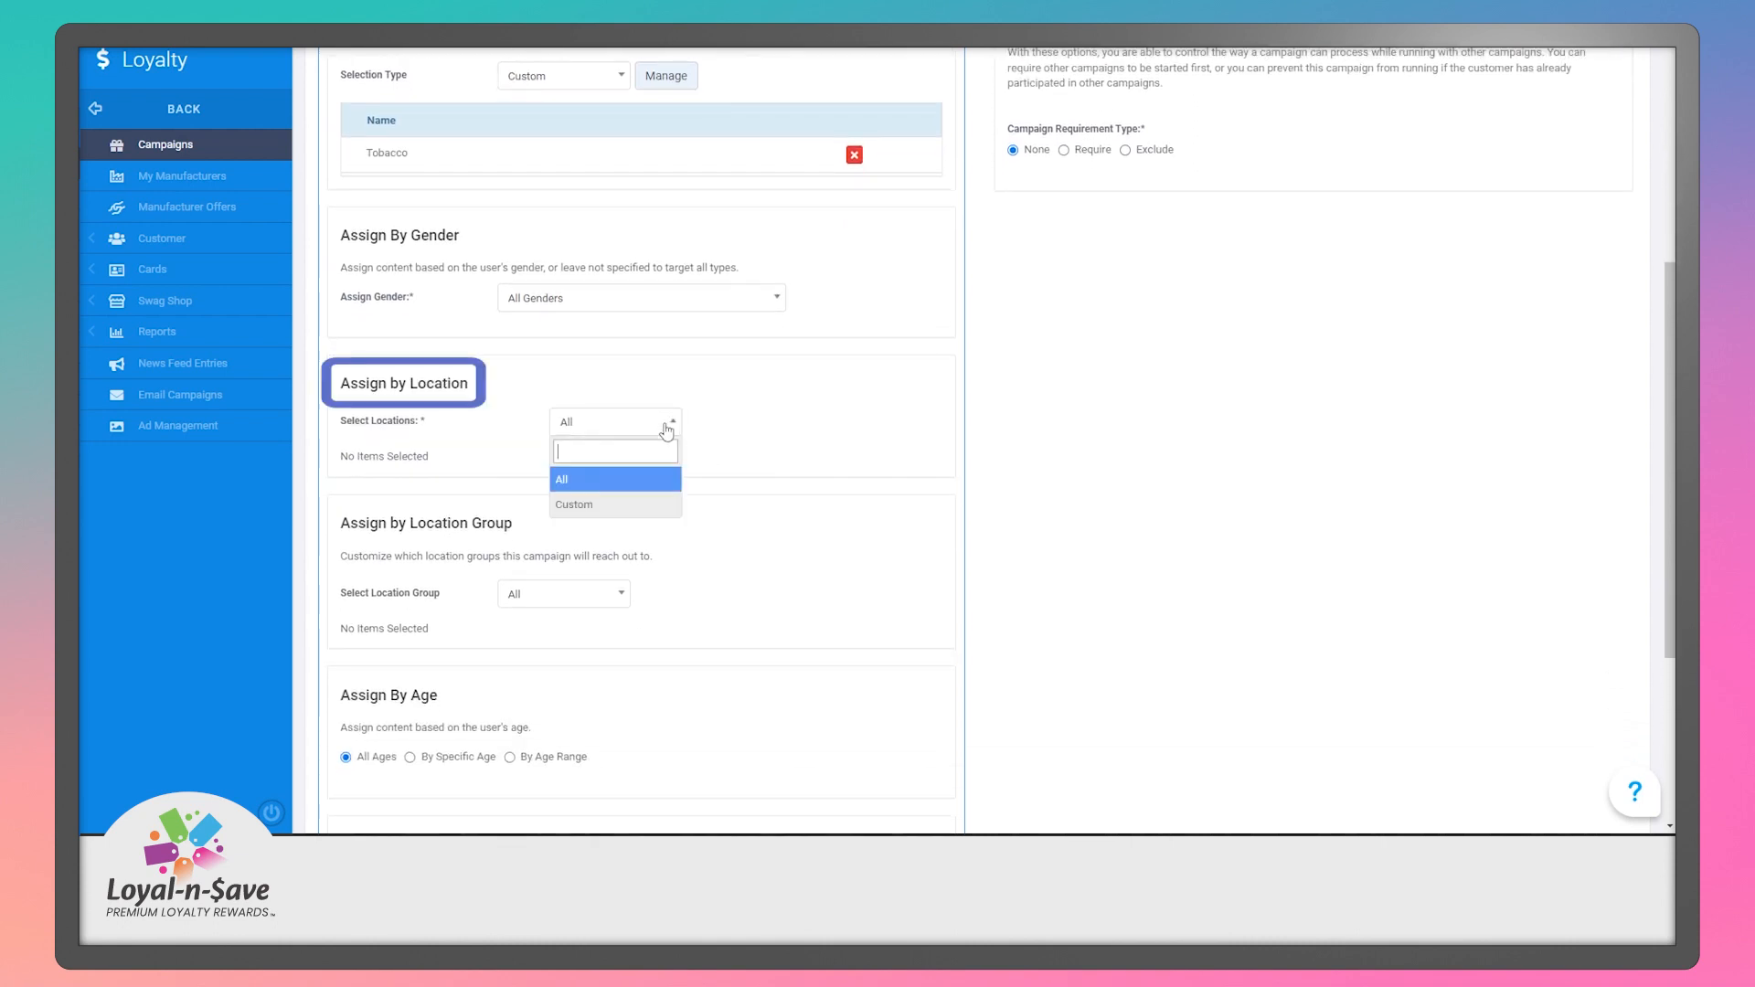
pyautogui.click(646, 505)
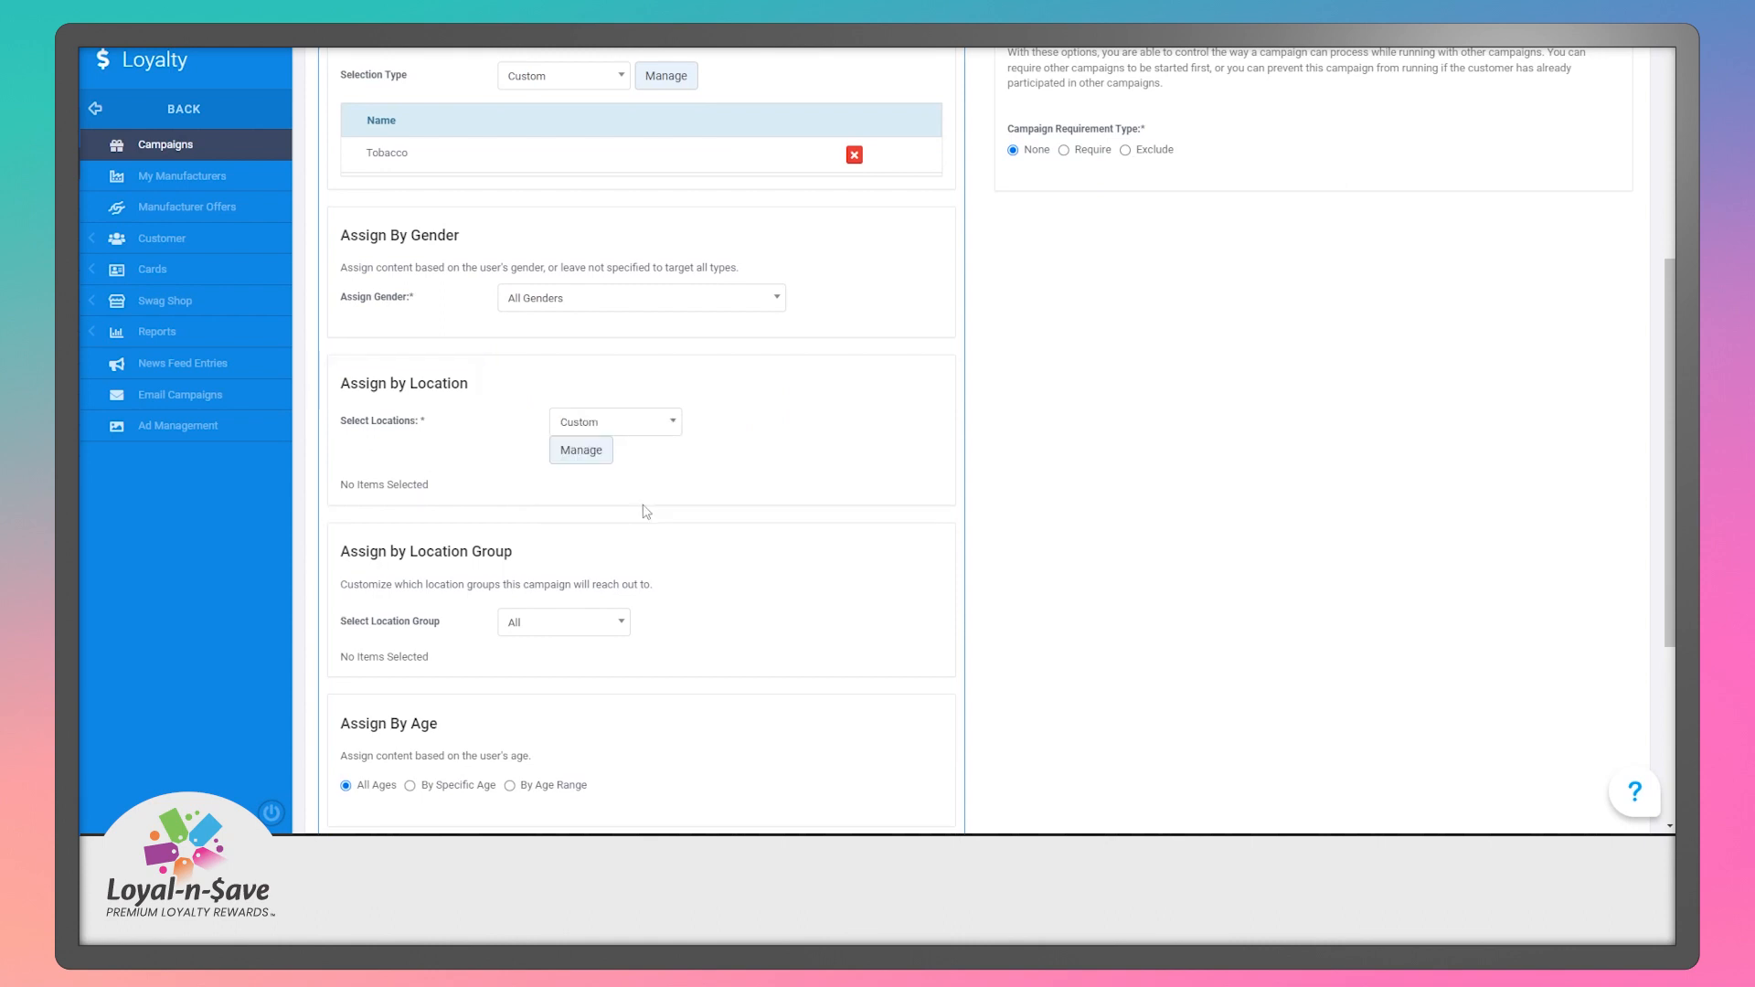
pyautogui.click(581, 452)
pyautogui.scroll(3, 710, 460)
pyautogui.click(683, 161)
pyautogui.write('university')
pyautogui.click(564, 285)
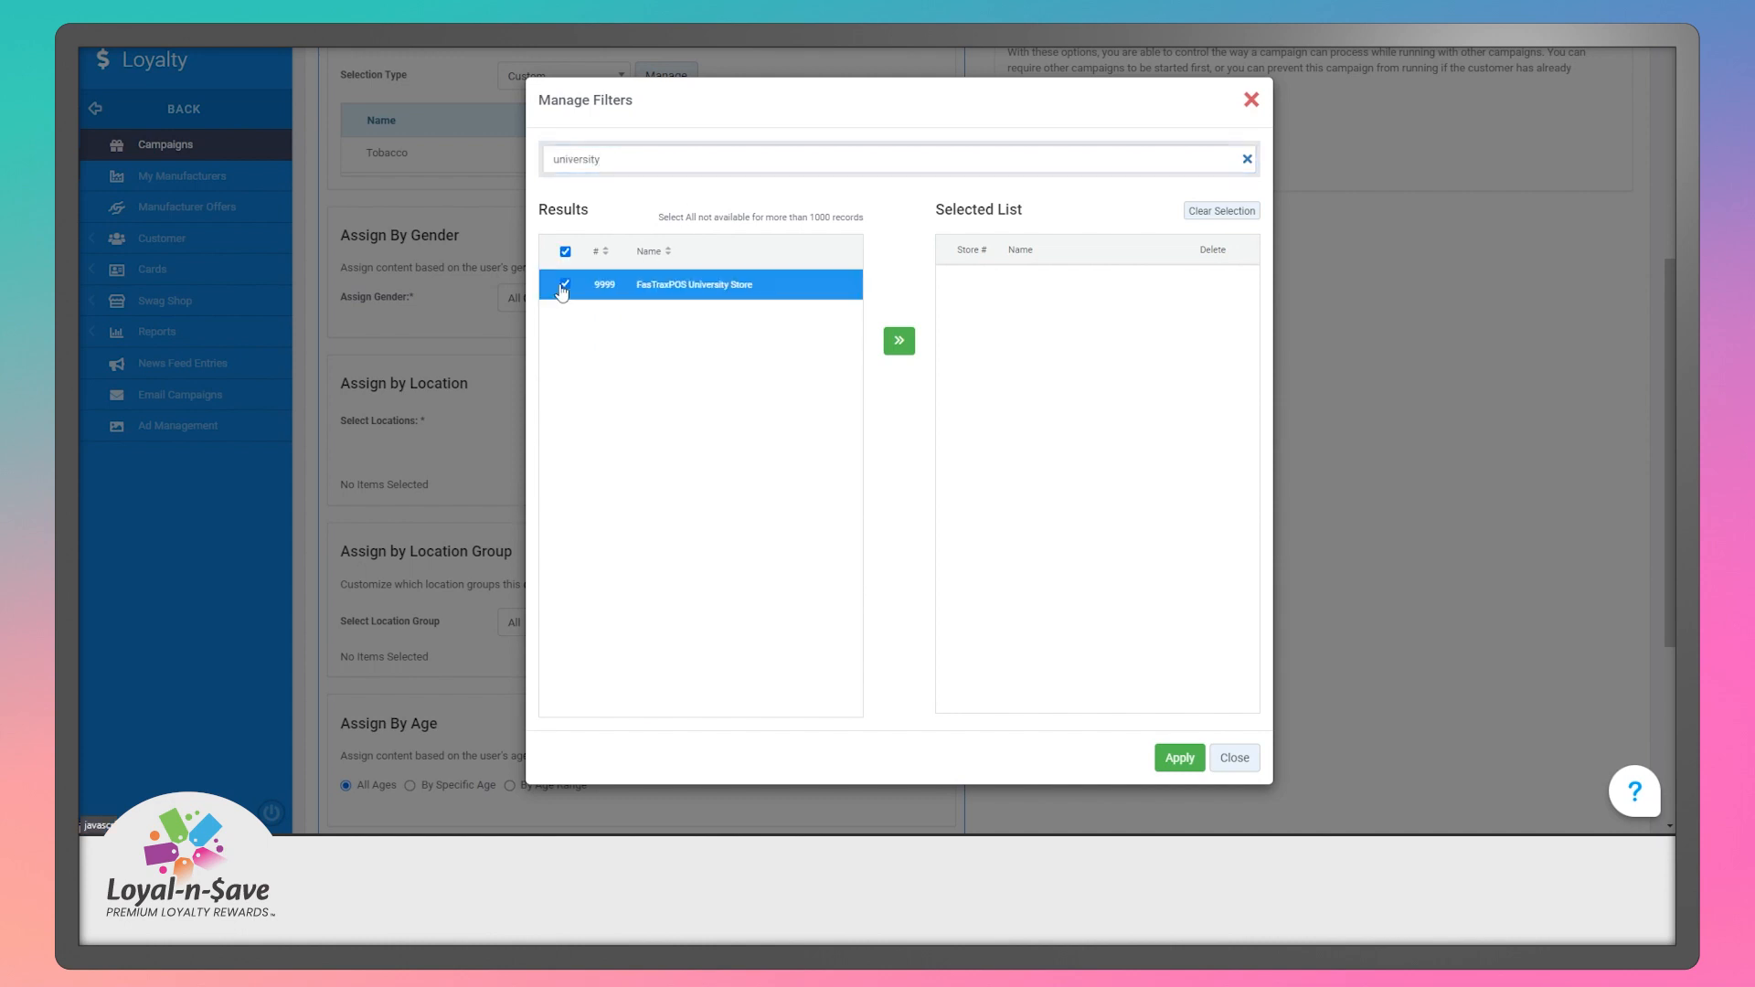
pyautogui.click(901, 342)
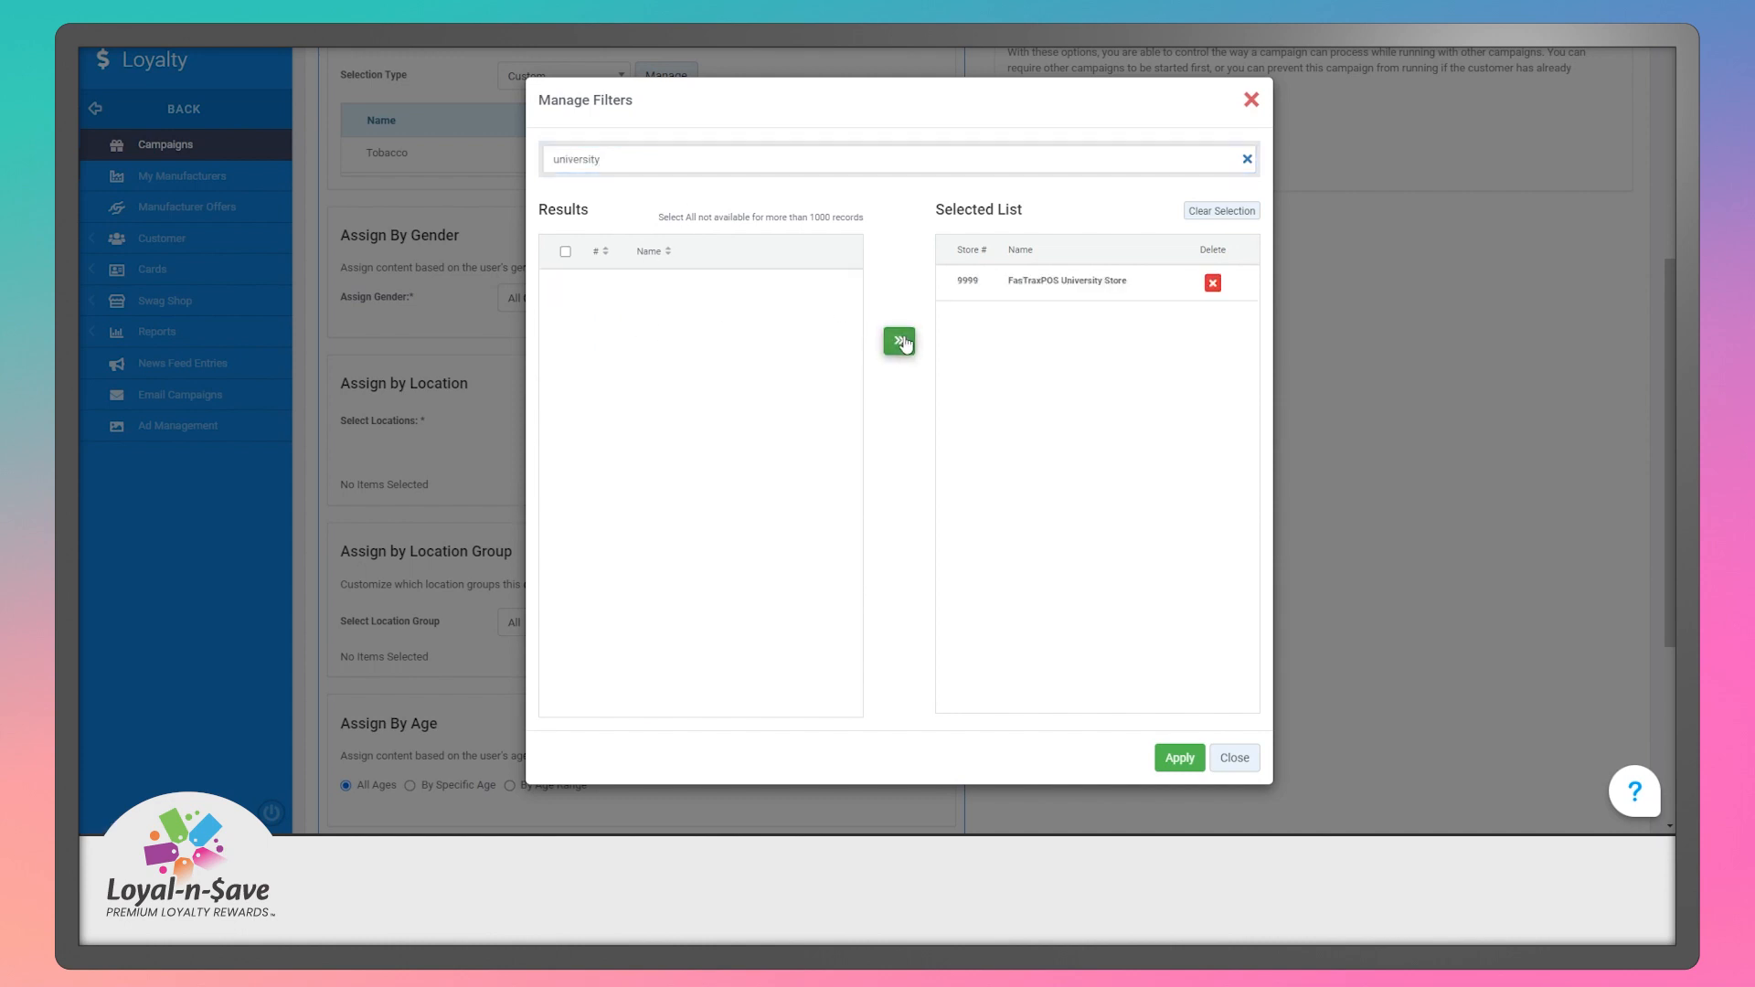
pyautogui.click(1180, 758)
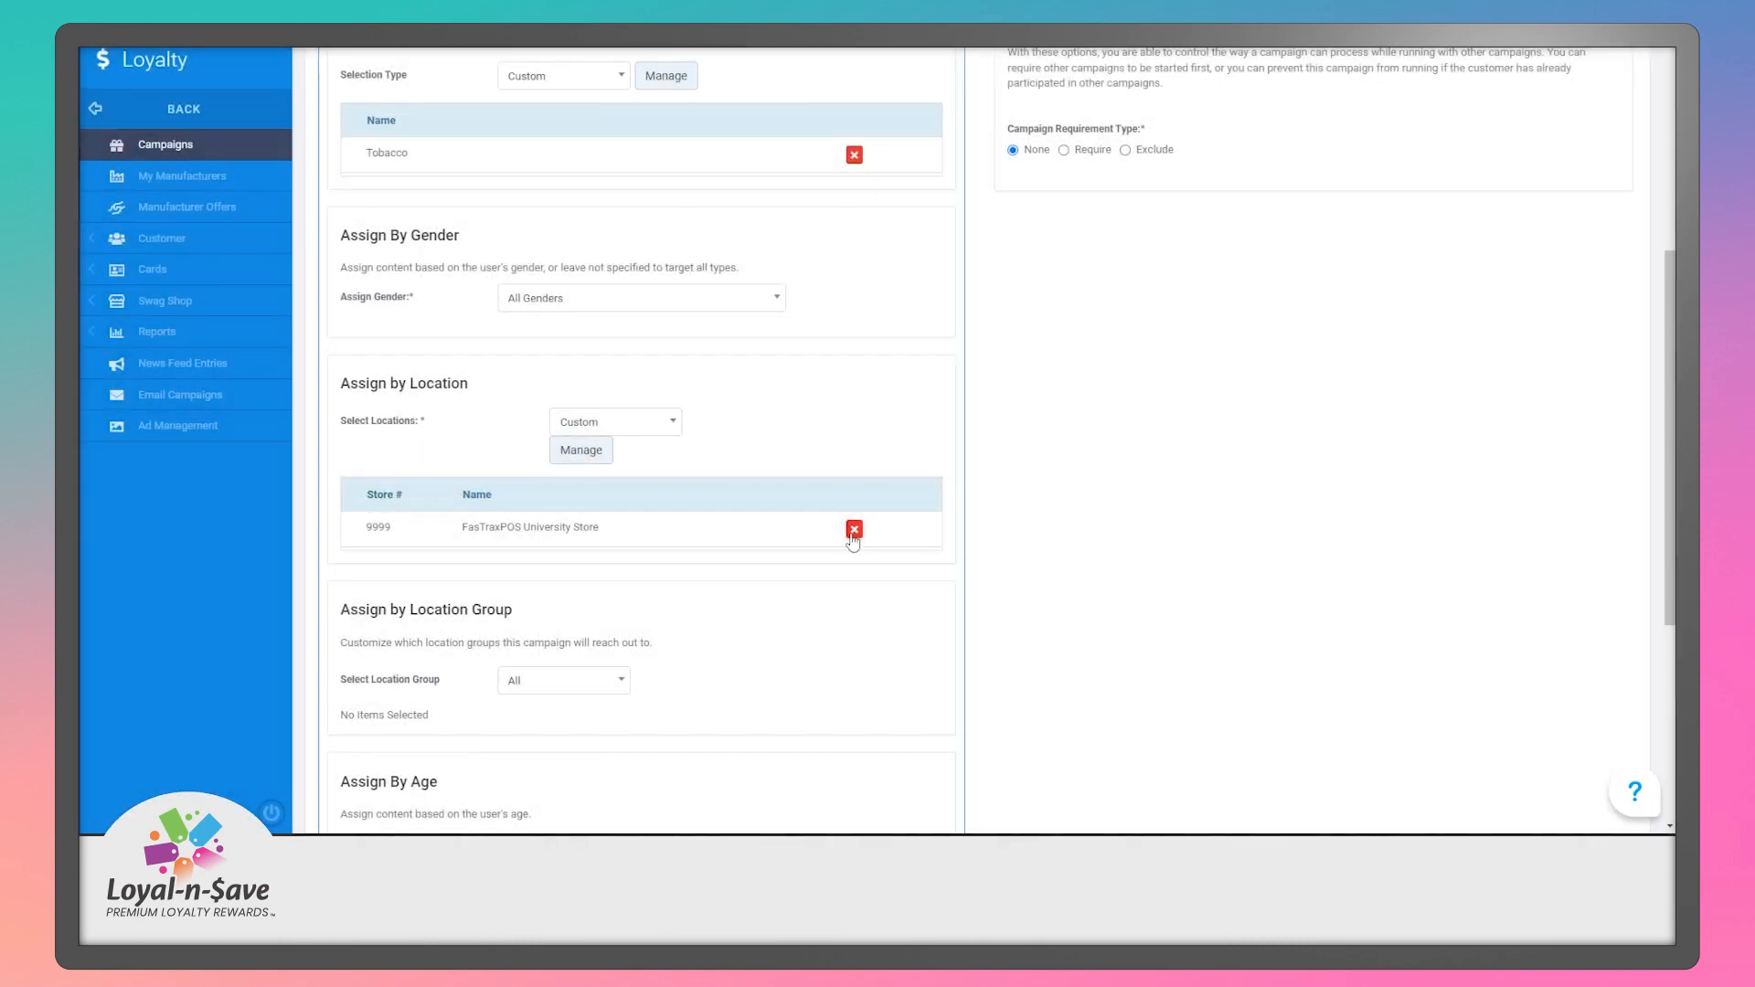
# Set the campaign's location group to Custom, and open and close its selection list without adding a group.
pyautogui.scroll(-2, 852, 542)
pyautogui.click(599, 496)
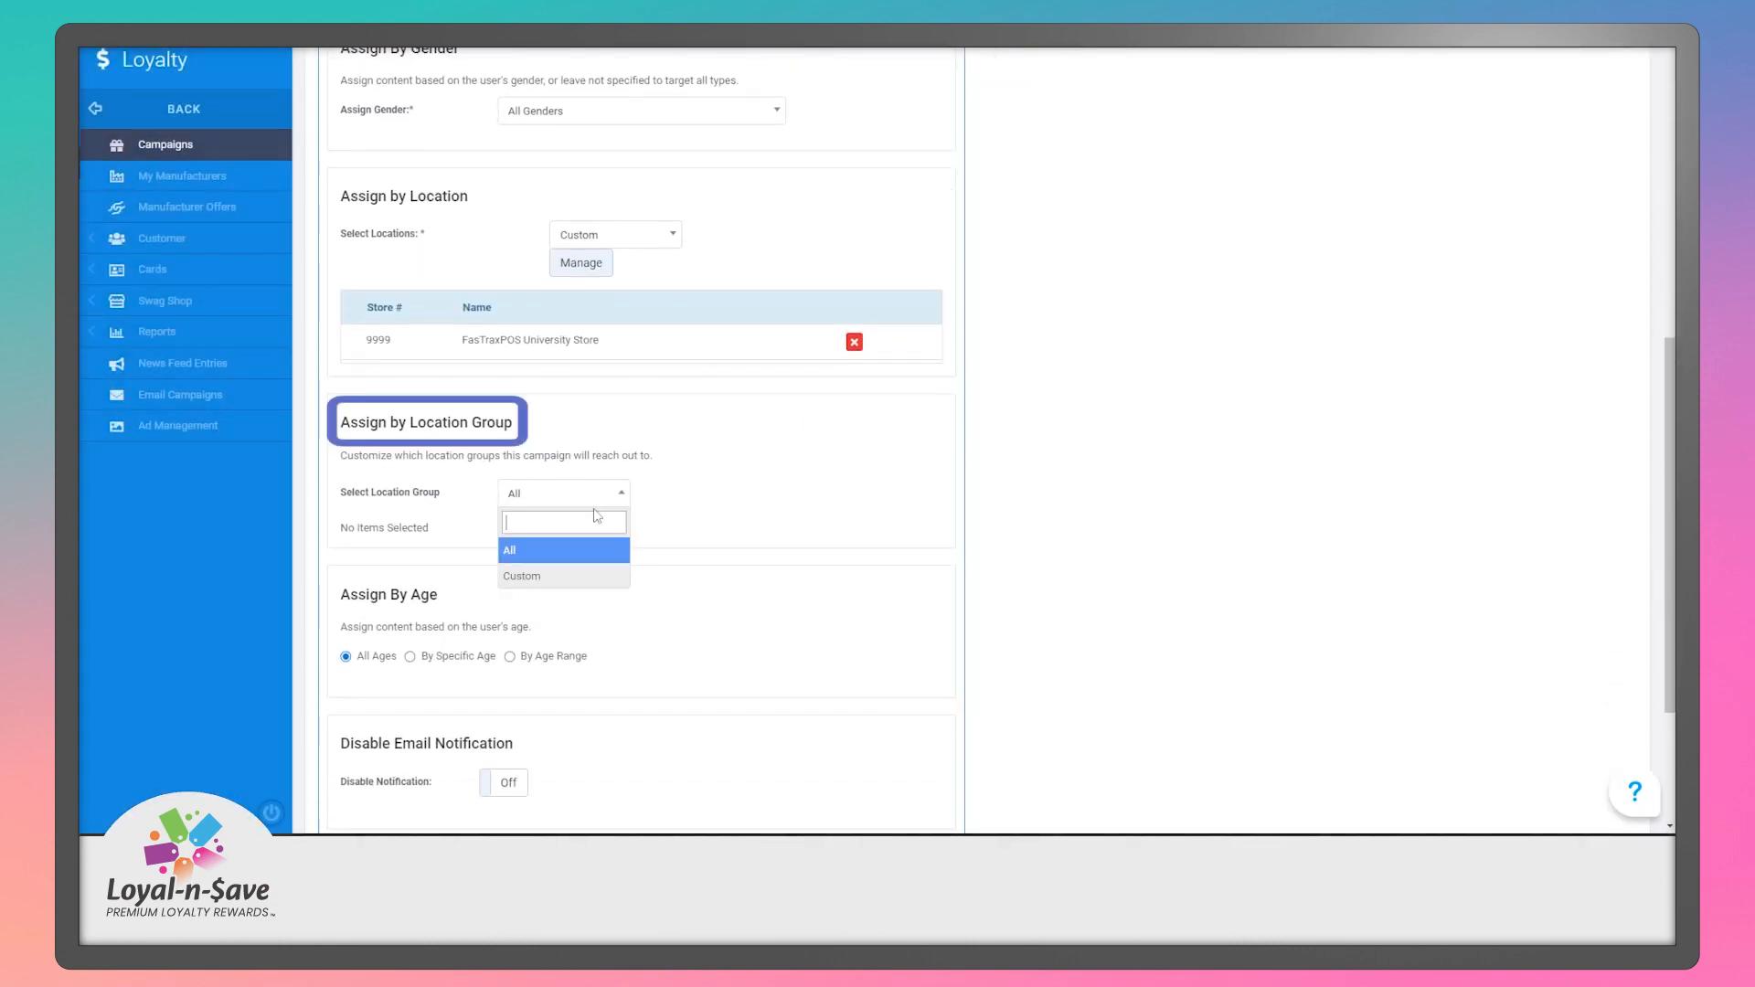
pyautogui.click(588, 577)
pyautogui.click(621, 501)
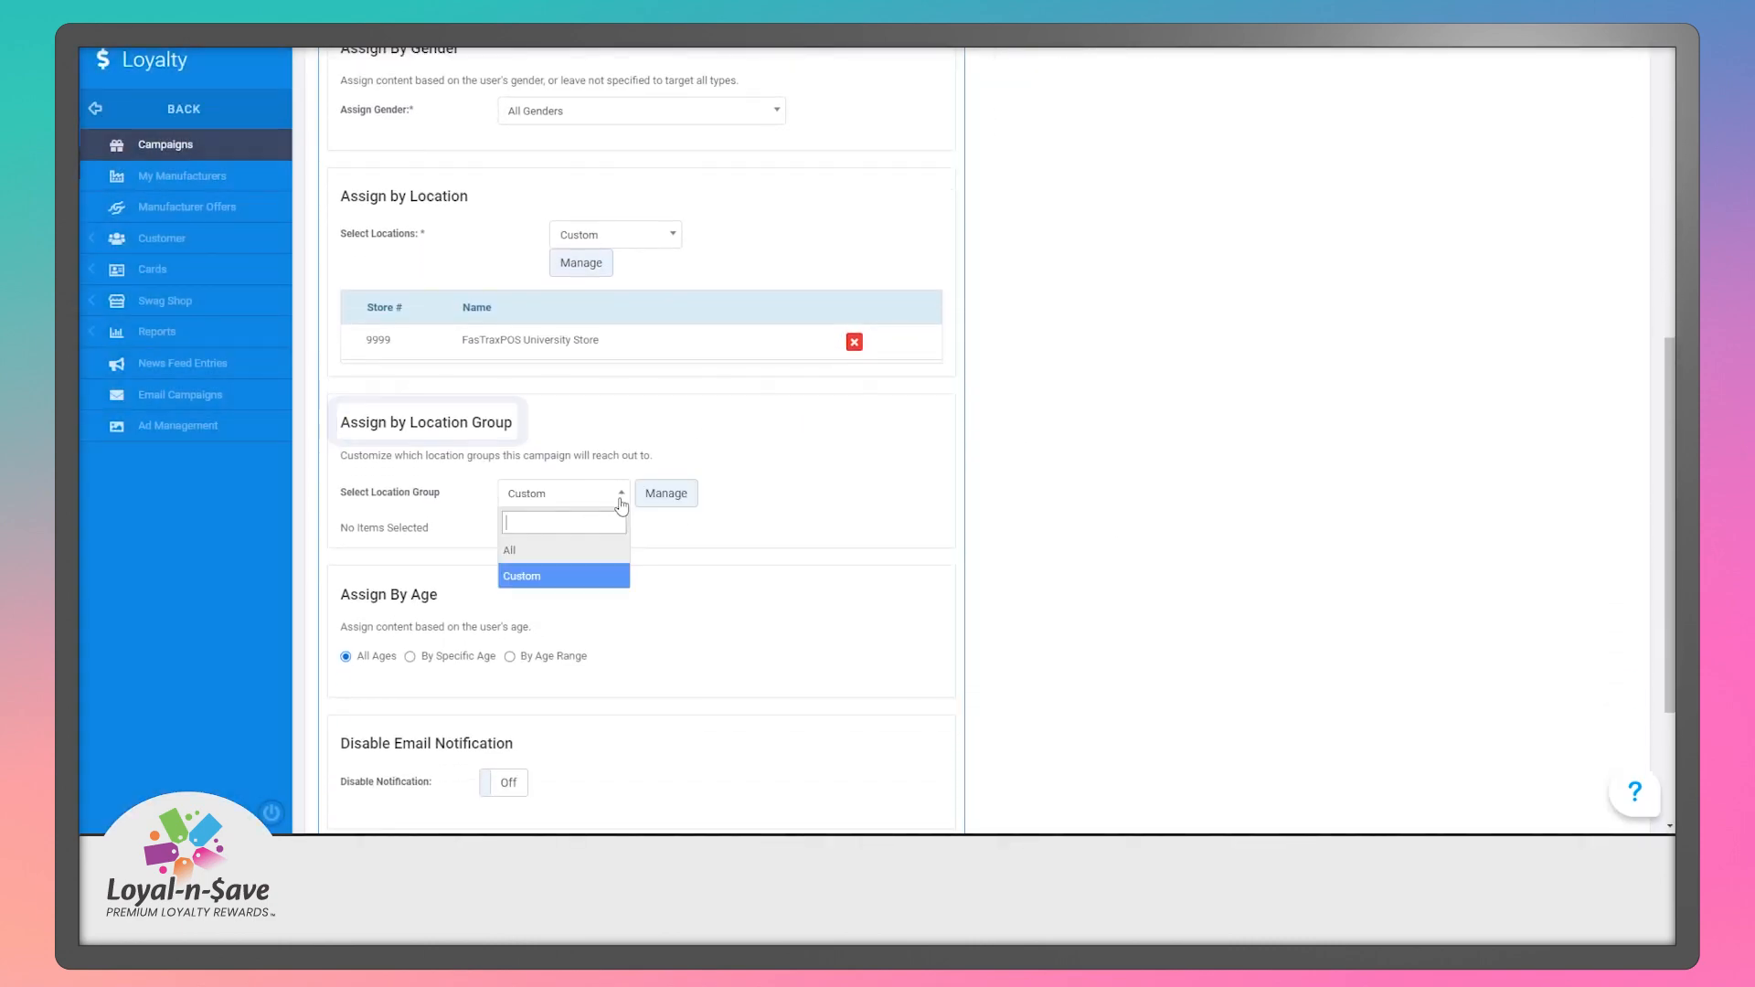
pyautogui.click(657, 496)
pyautogui.click(1548, 763)
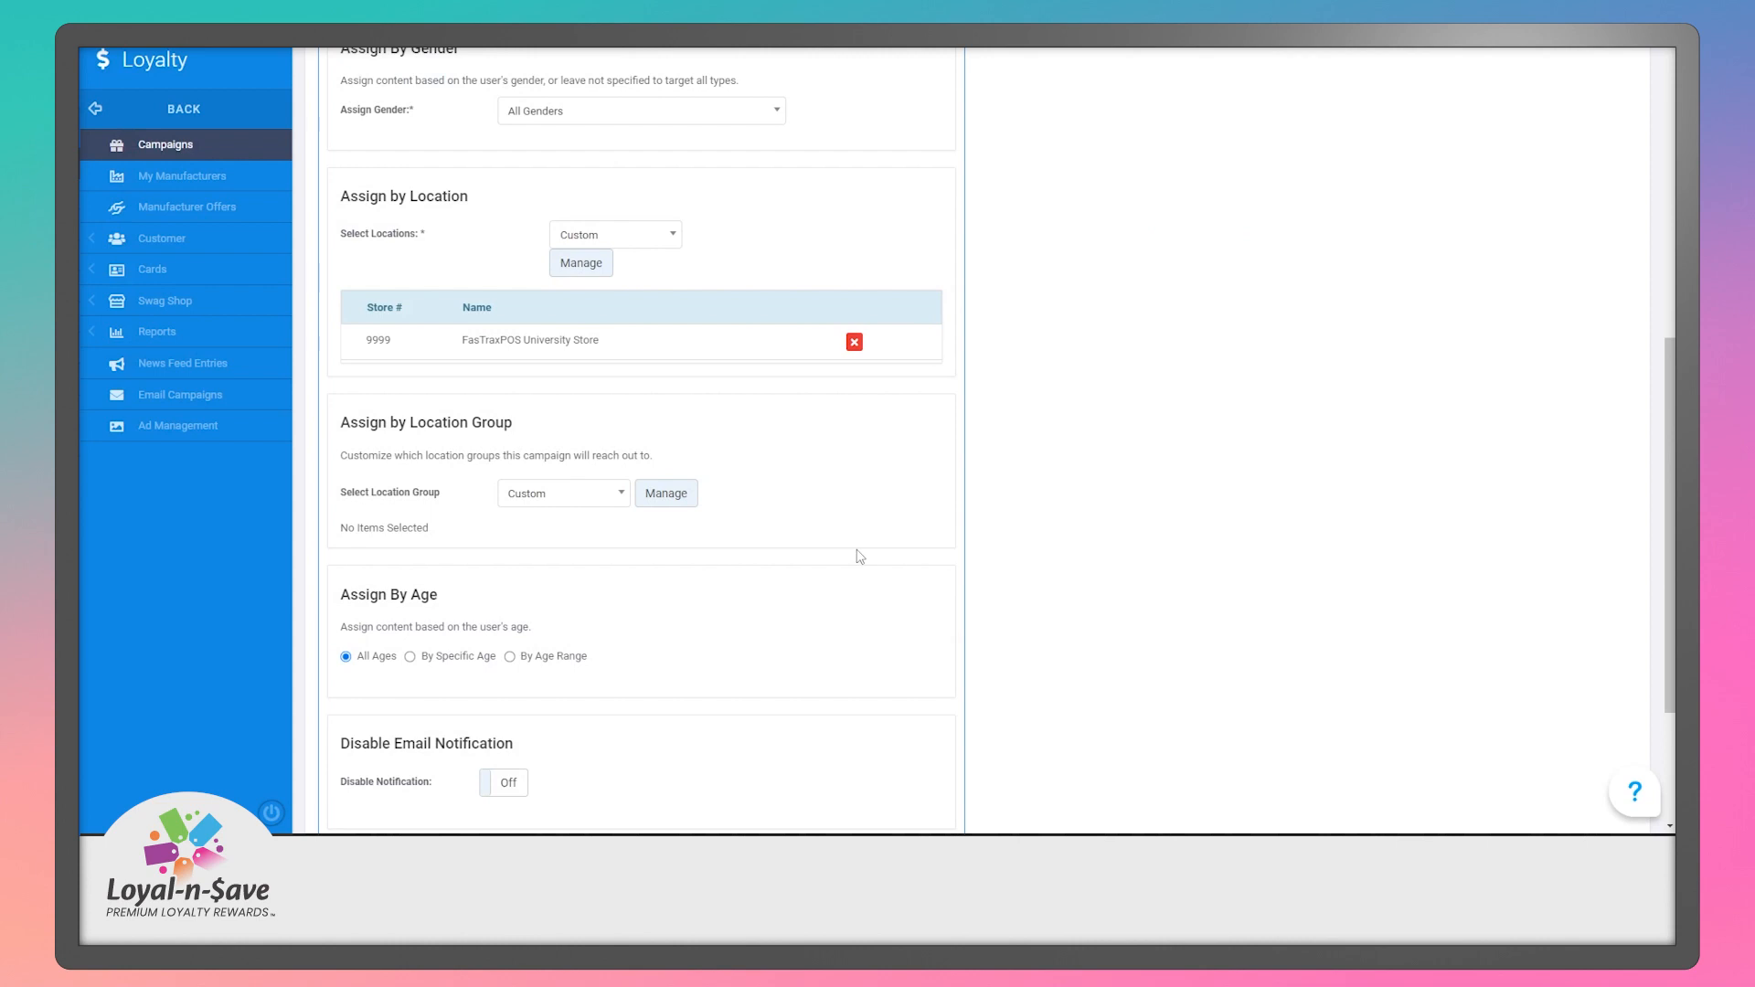
# Target the campaign at males only and at the specific age of 35.
pyautogui.scroll(-2, 568, 576)
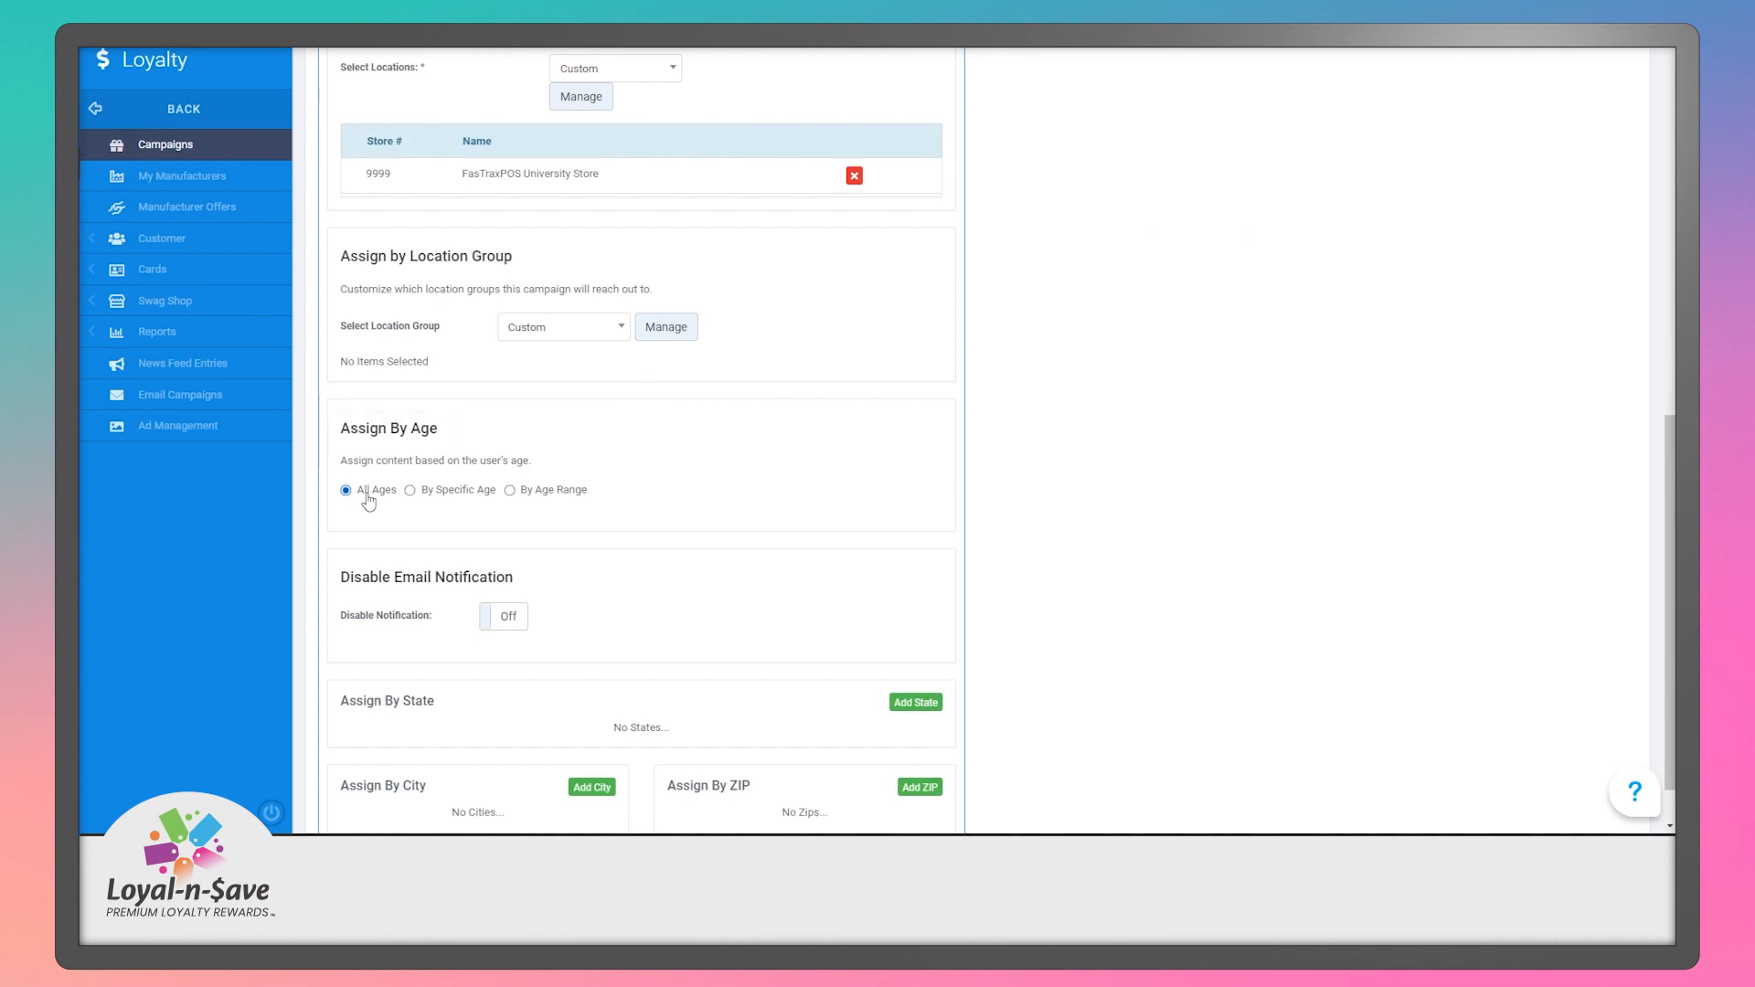
pyautogui.click(424, 496)
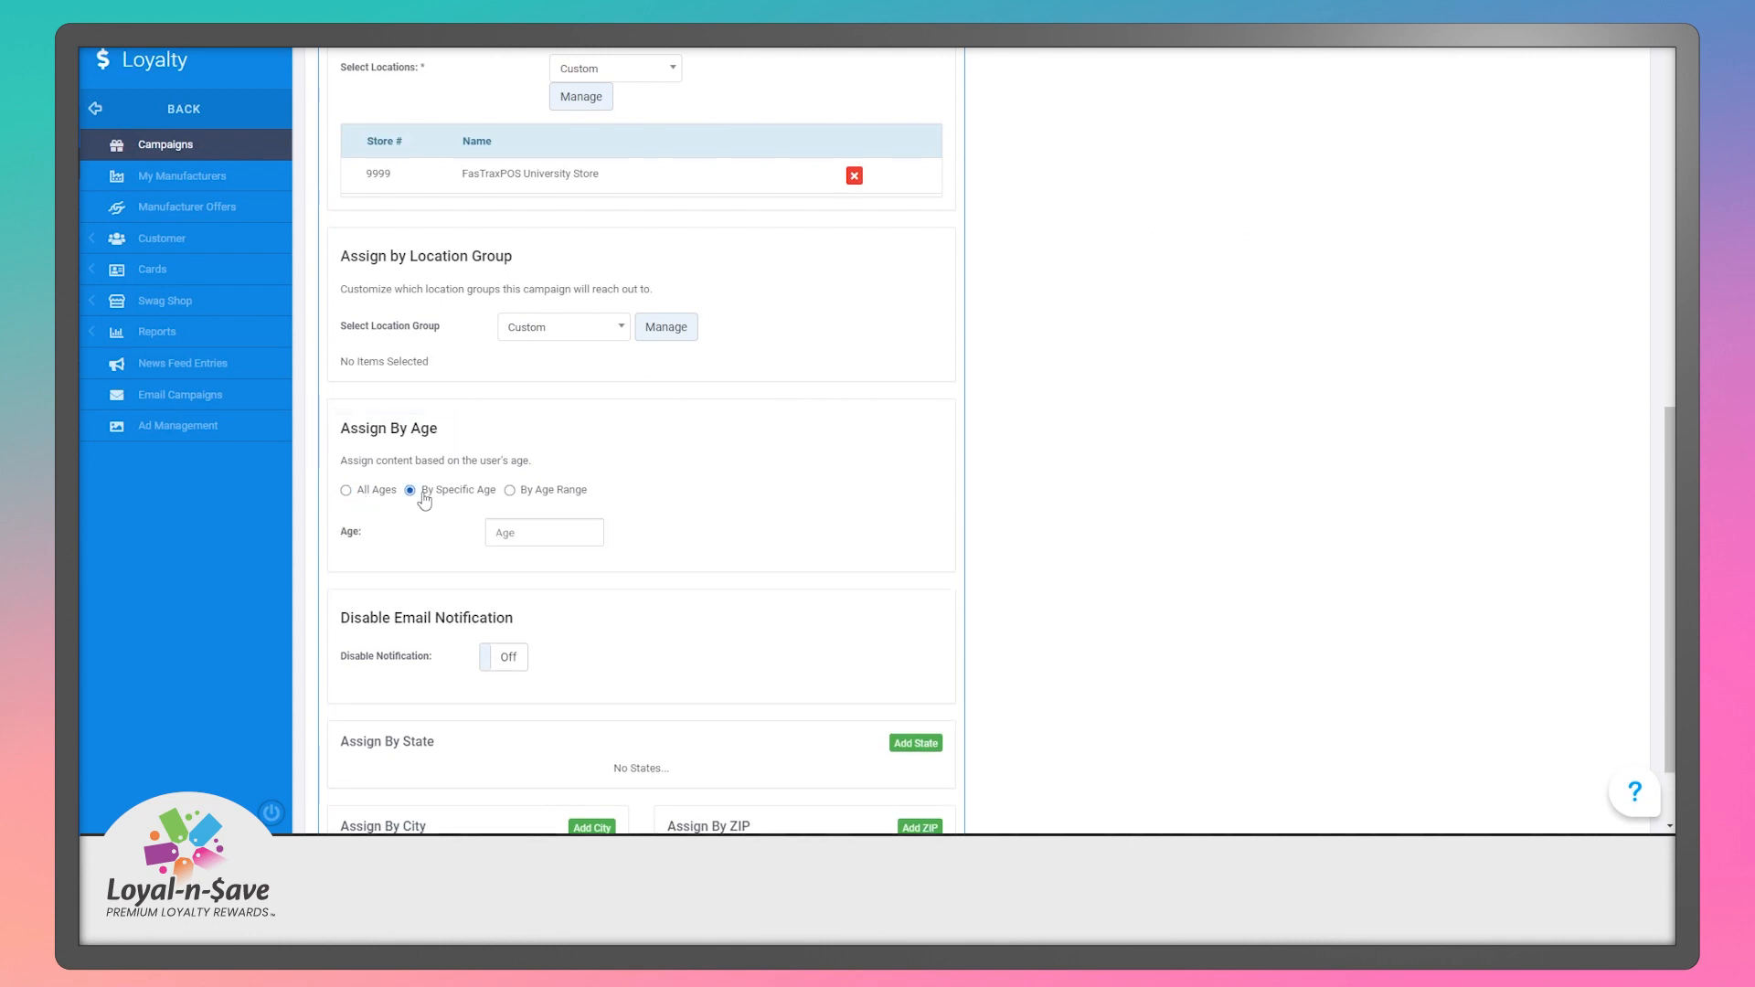
pyautogui.scroll(3, 646, 341)
pyautogui.click(628, 177)
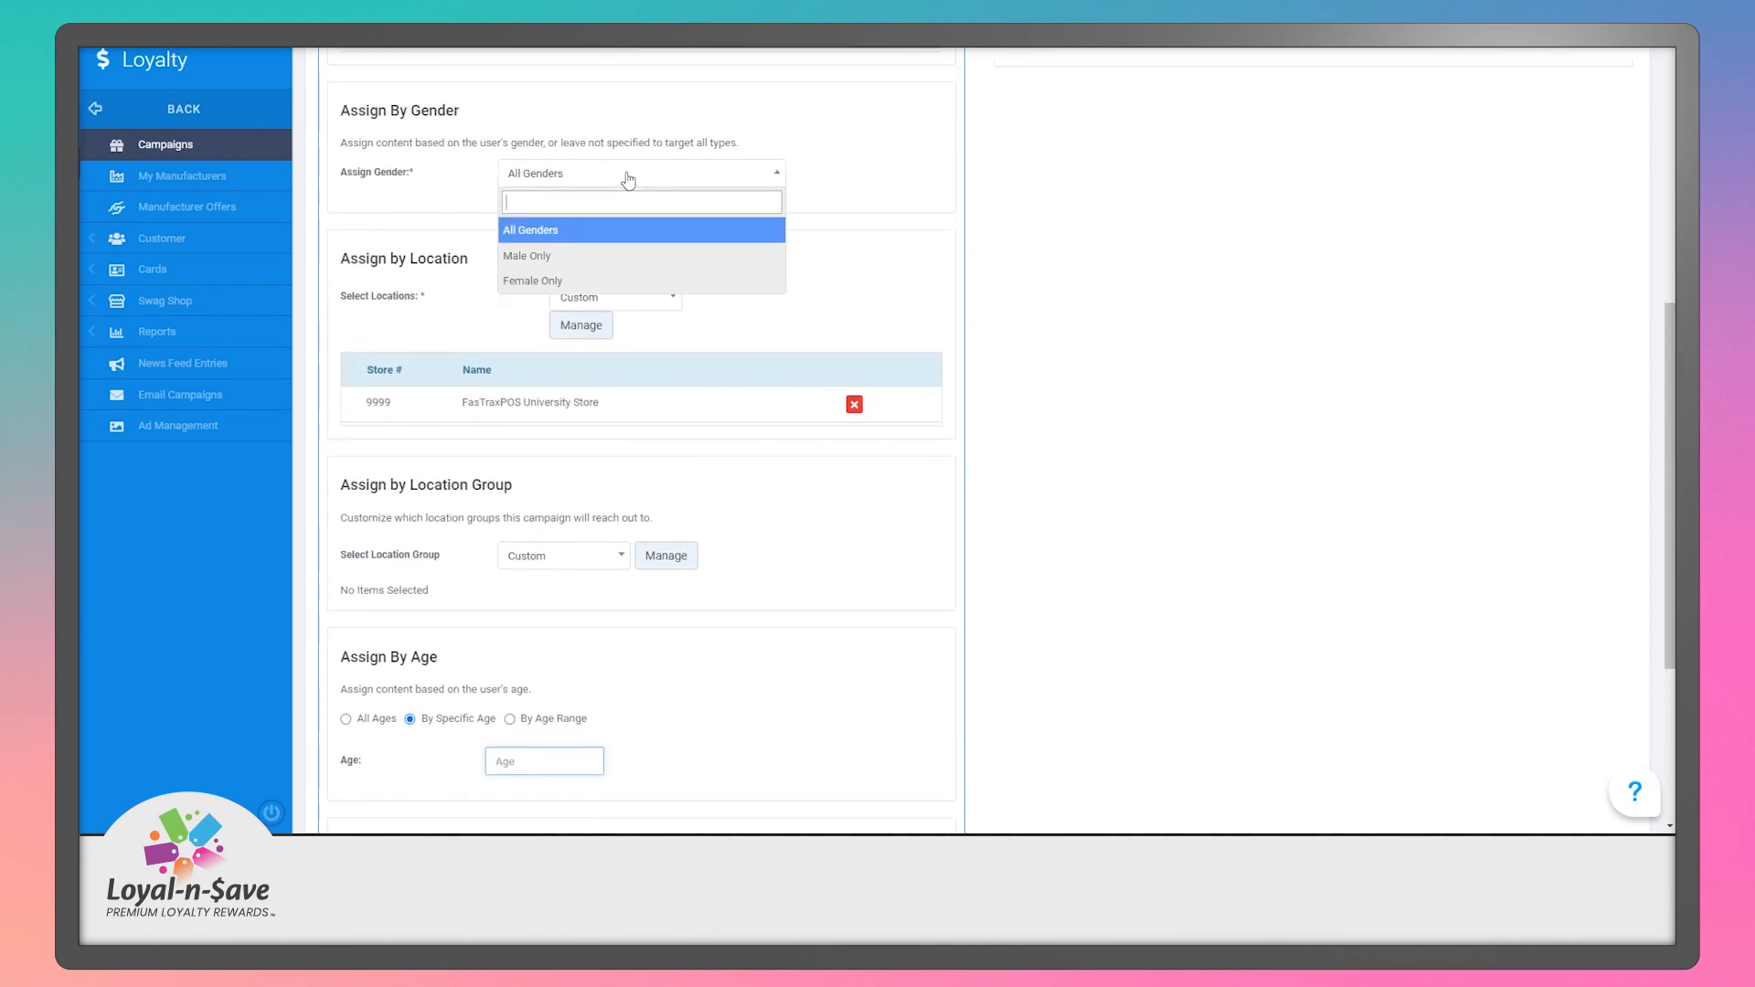
pyautogui.click(604, 256)
pyautogui.scroll(-4, 585, 365)
pyautogui.click(540, 428)
pyautogui.write('35')
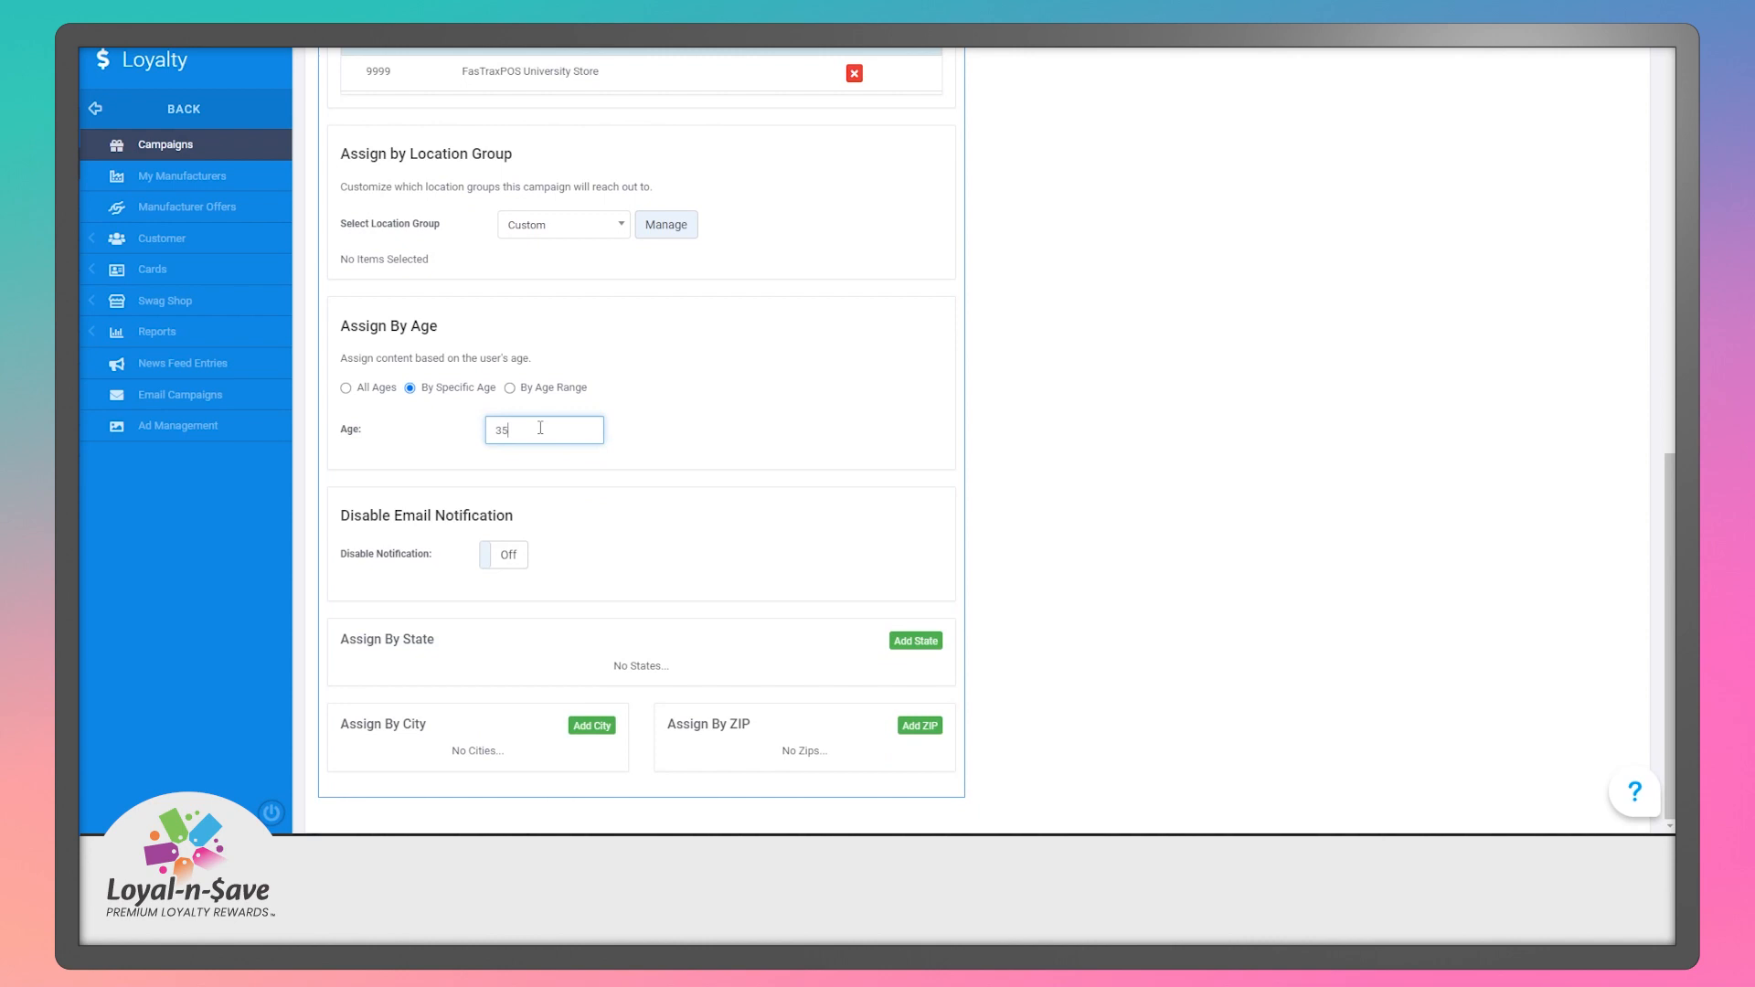
# Inspect the campaign's age range fields and set the age targeting to All Ages.
pyautogui.click(510, 388)
pyautogui.click(540, 419)
pyautogui.click(793, 431)
pyautogui.click(345, 388)
# Try the campaign's Disable Notification setting and leave it off.
pyautogui.click(505, 557)
pyautogui.click(506, 558)
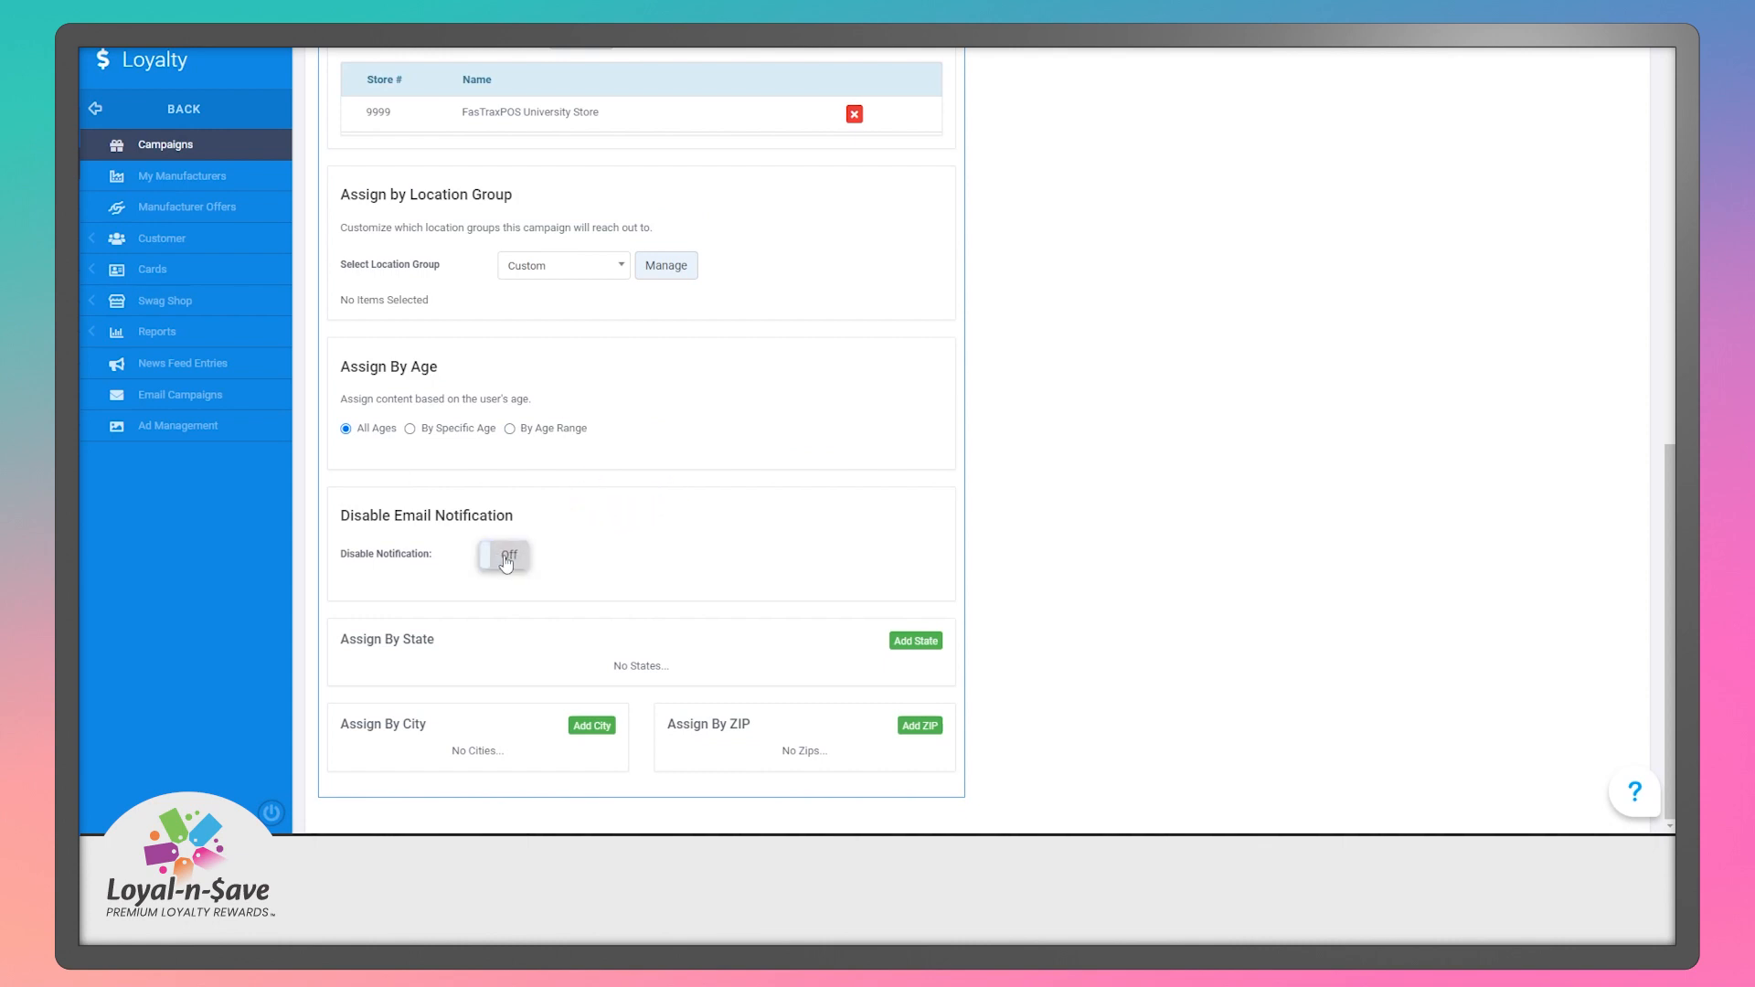
pyautogui.click(520, 558)
pyautogui.moveTo(342, 560); pyautogui.dragTo(445, 560)
pyautogui.click(447, 585)
pyautogui.click(497, 566)
# Add a state entry to the campaign targeting, inspect the list of states, and add a blank city entry.
pyautogui.click(915, 641)
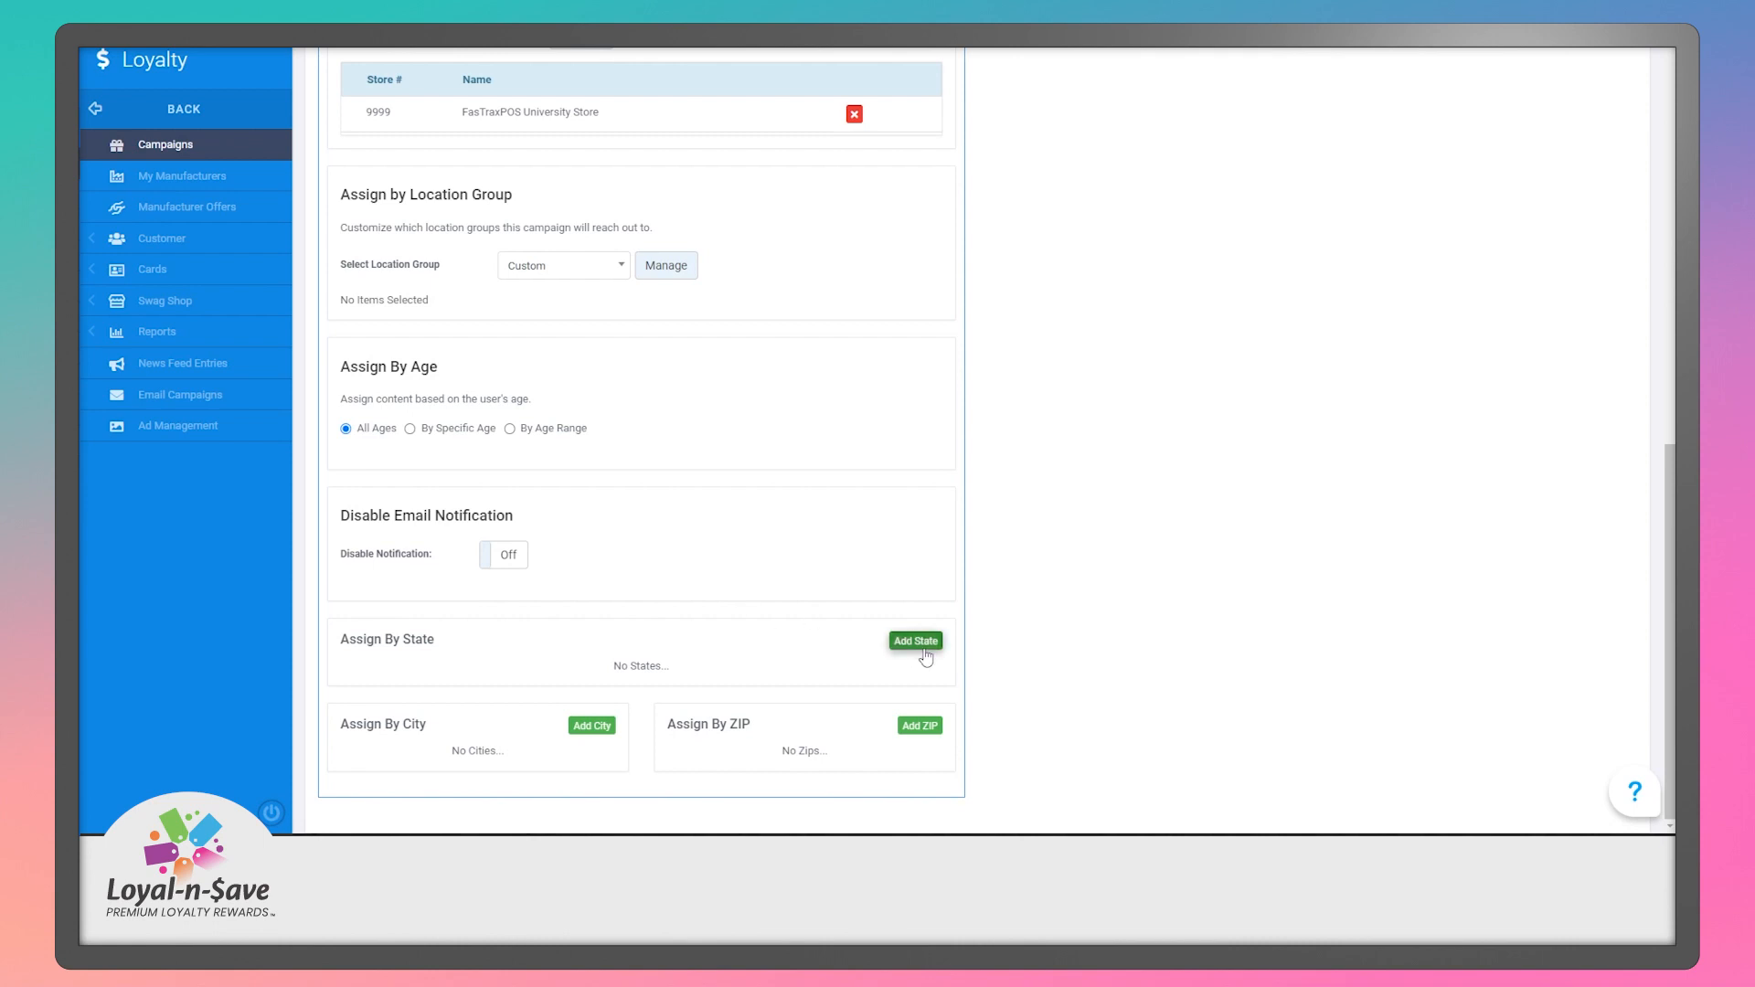
pyautogui.scroll(-1, 880, 656)
pyautogui.click(629, 639)
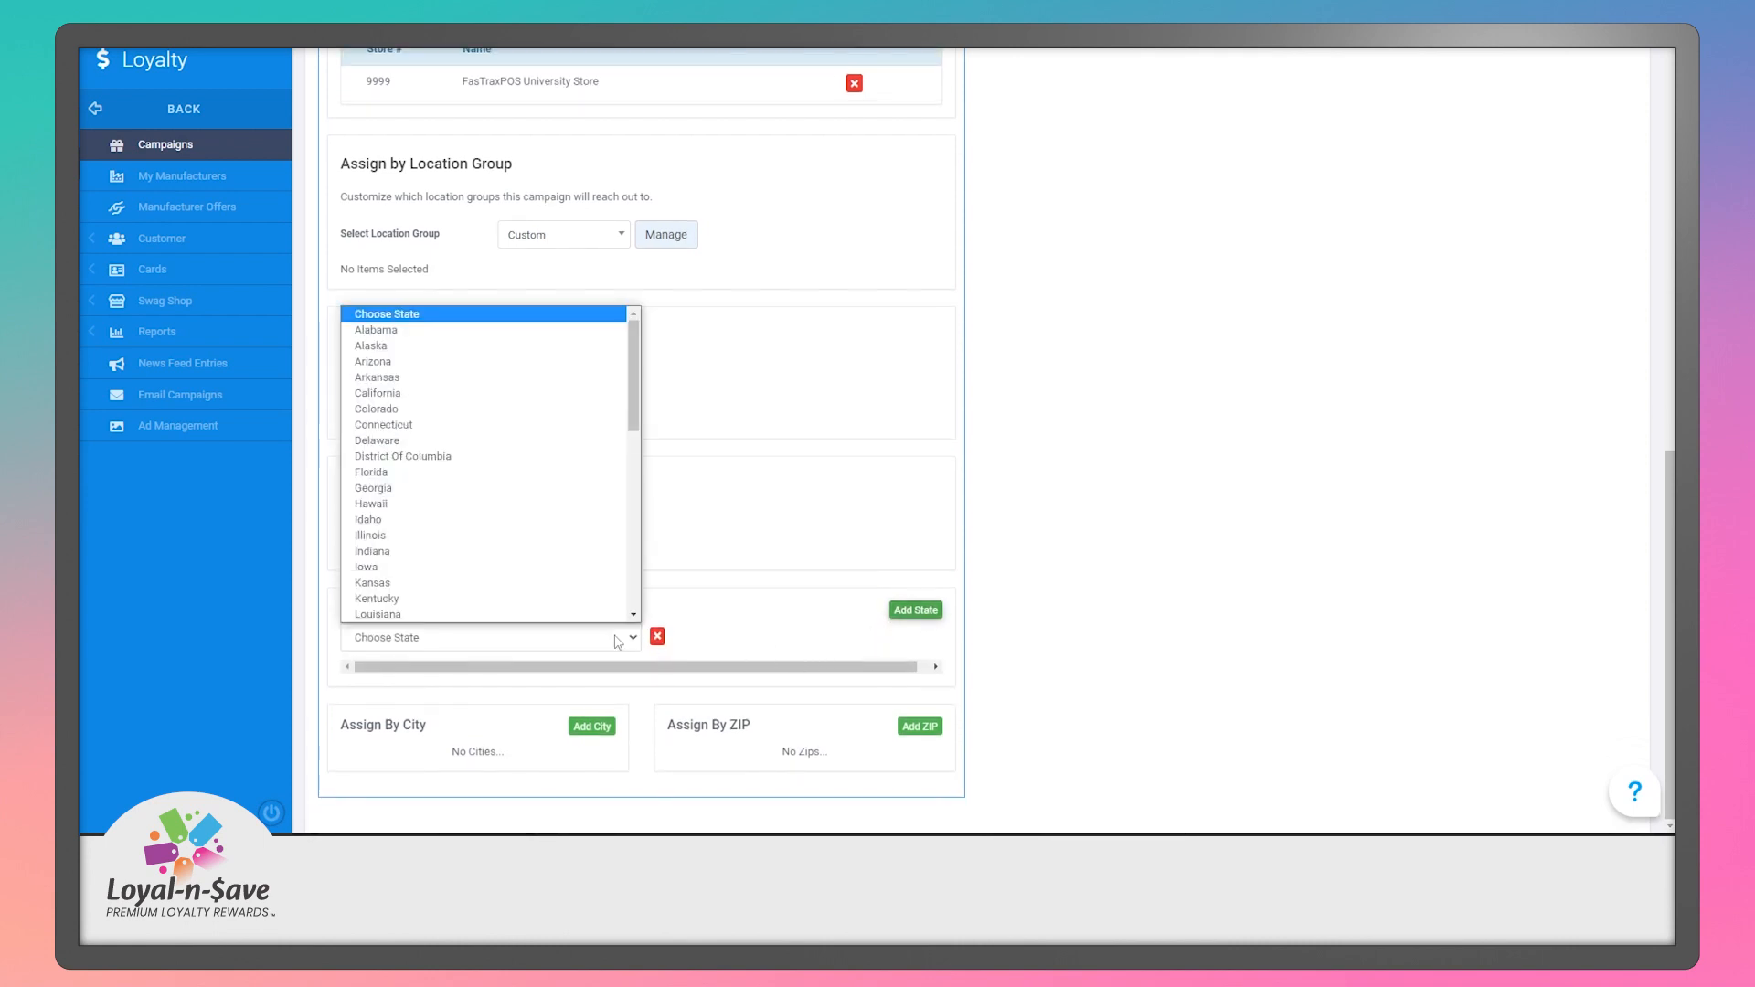
pyautogui.click(612, 657)
pyautogui.click(591, 726)
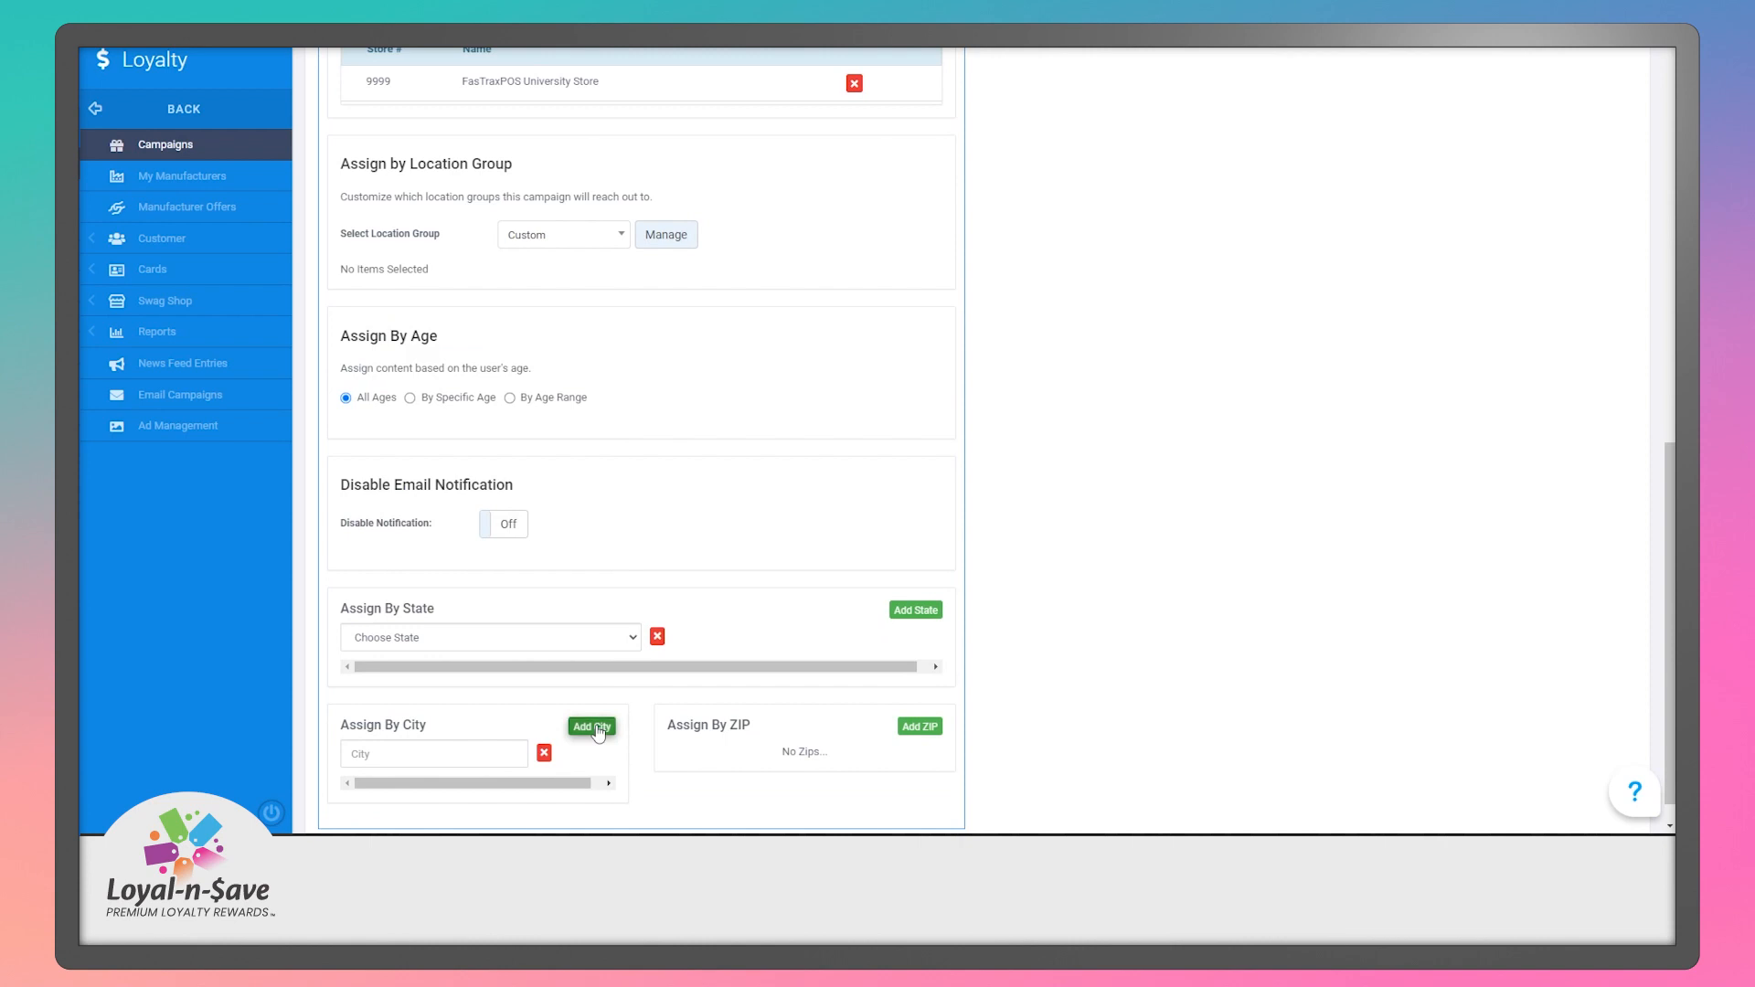
# Try adding another city entry and a ZIP code entry to the targeting, and remove all blank city and ZIP entries.
pyautogui.click(591, 726)
pyautogui.click(919, 727)
pyautogui.scroll(-2, 917, 732)
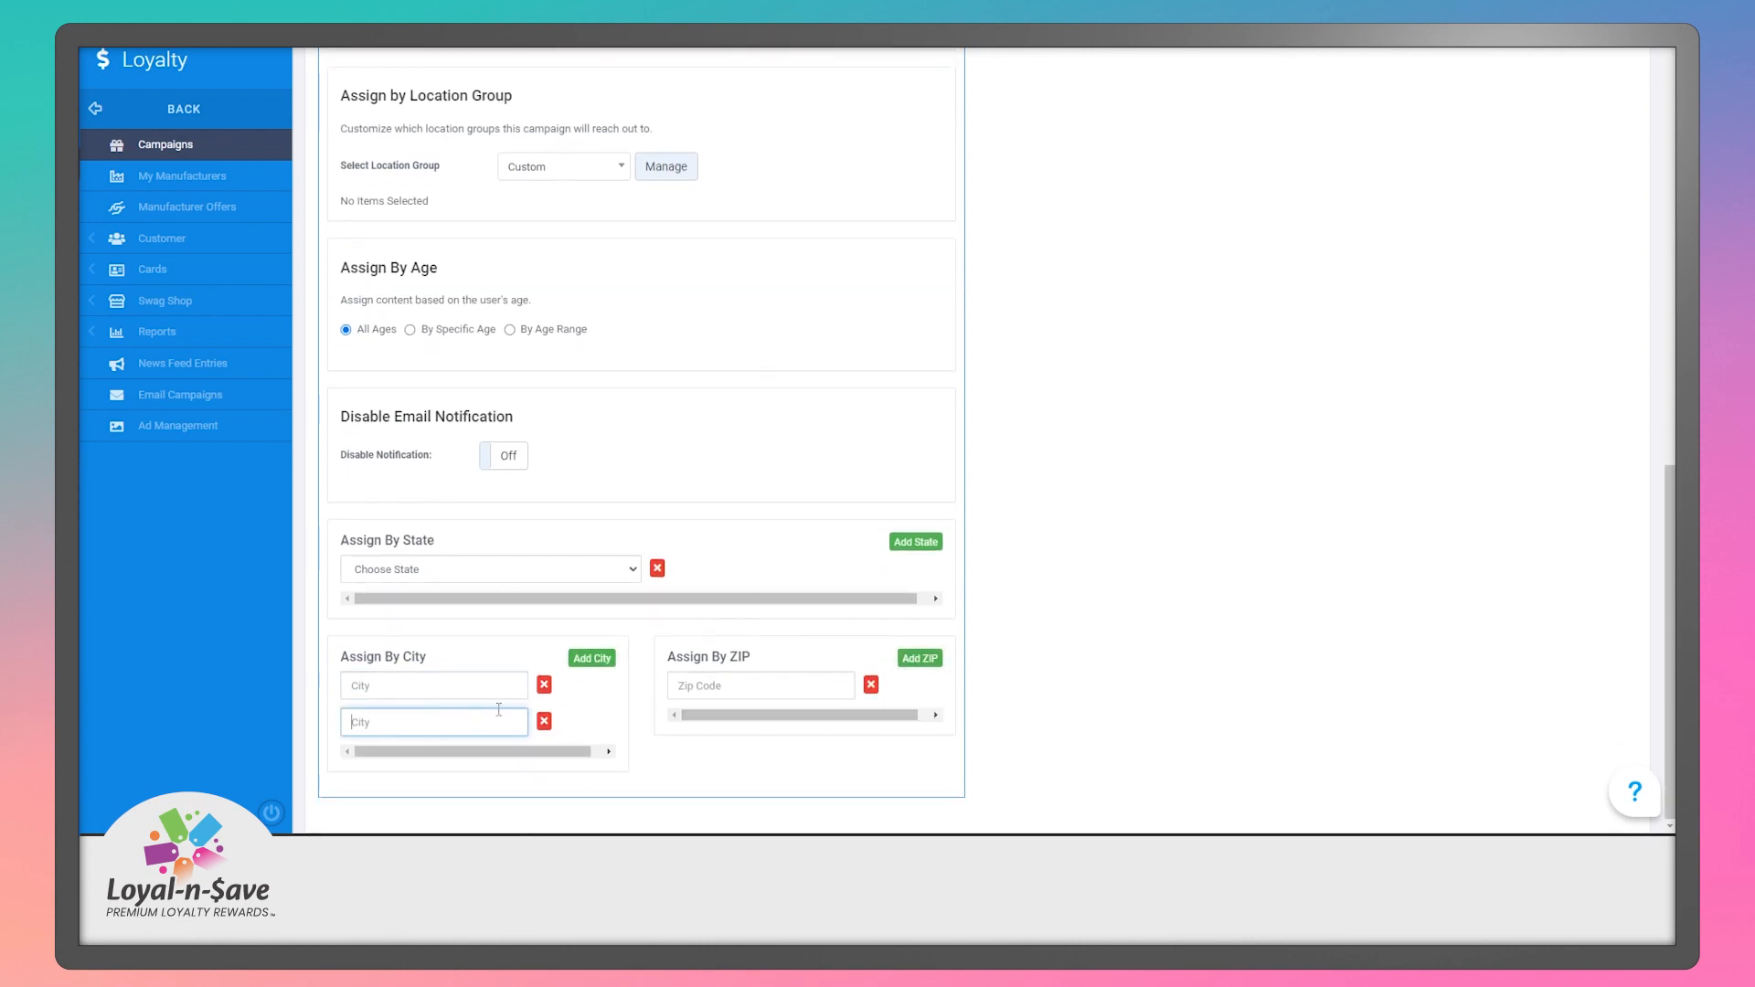
pyautogui.click(543, 722)
pyautogui.click(544, 723)
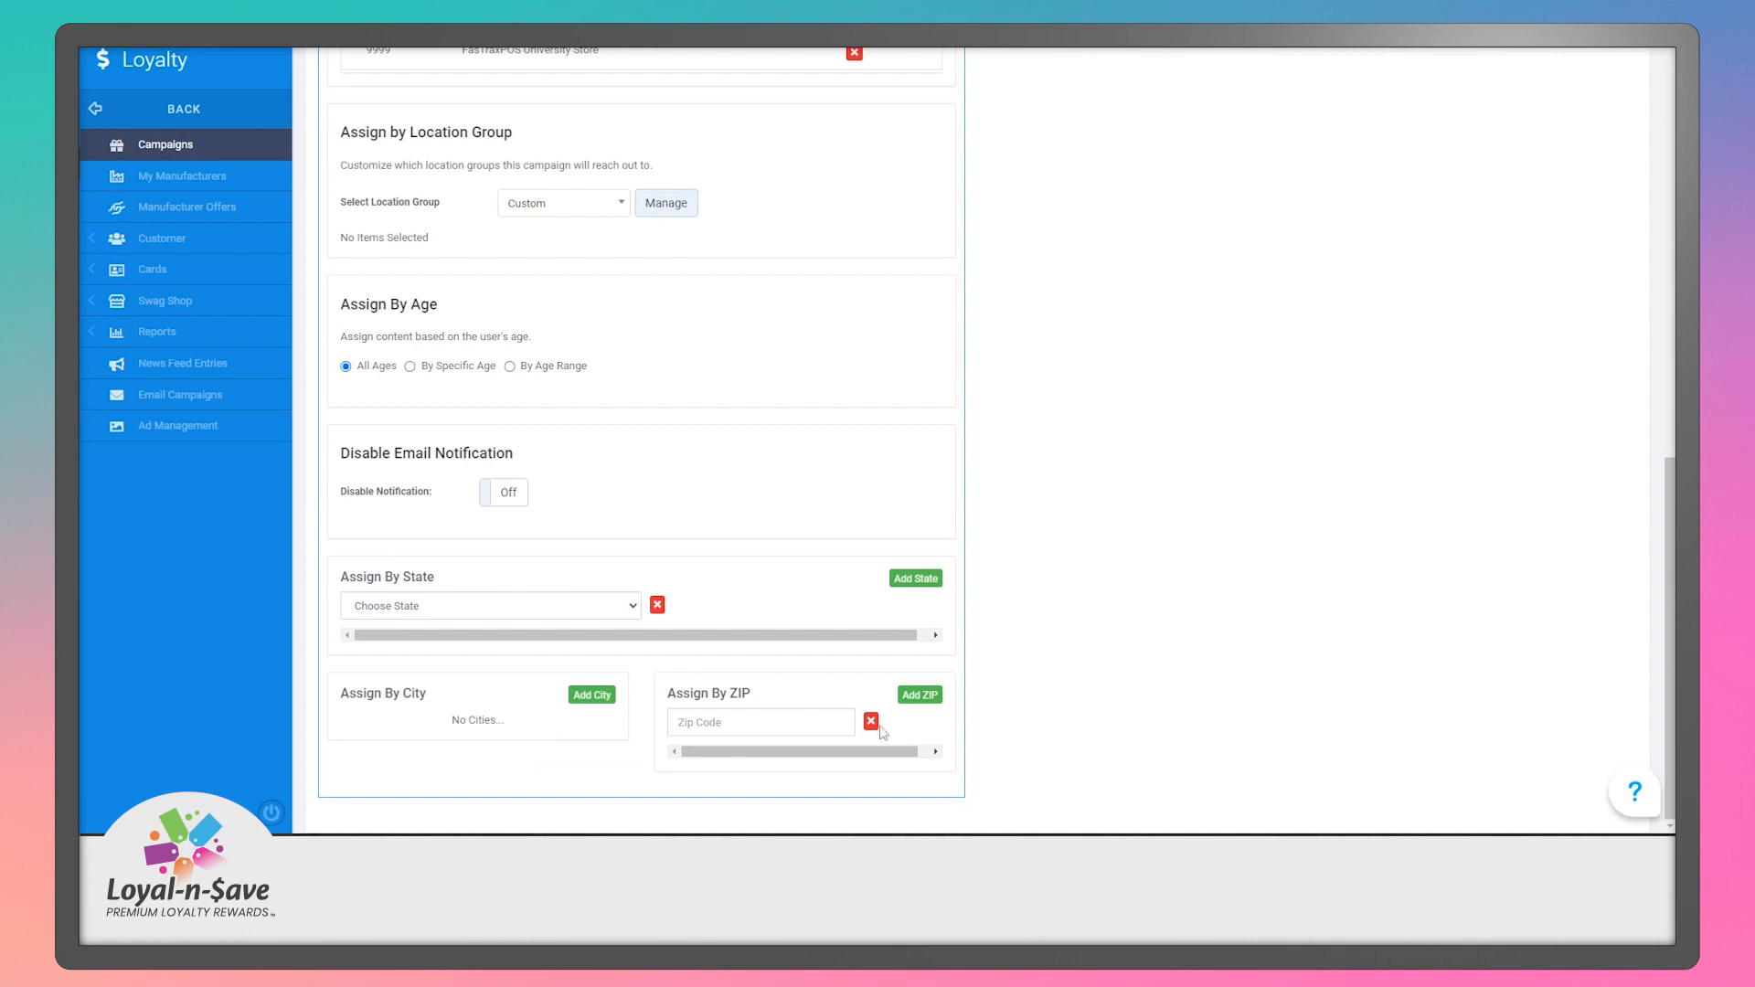
pyautogui.click(872, 721)
# Inspect the whitelist and blacklist types available as campaign filters and review the category selected in the Category Whitelist.
pyautogui.scroll(2, 1007, 715)
pyautogui.scroll(7, 1006, 715)
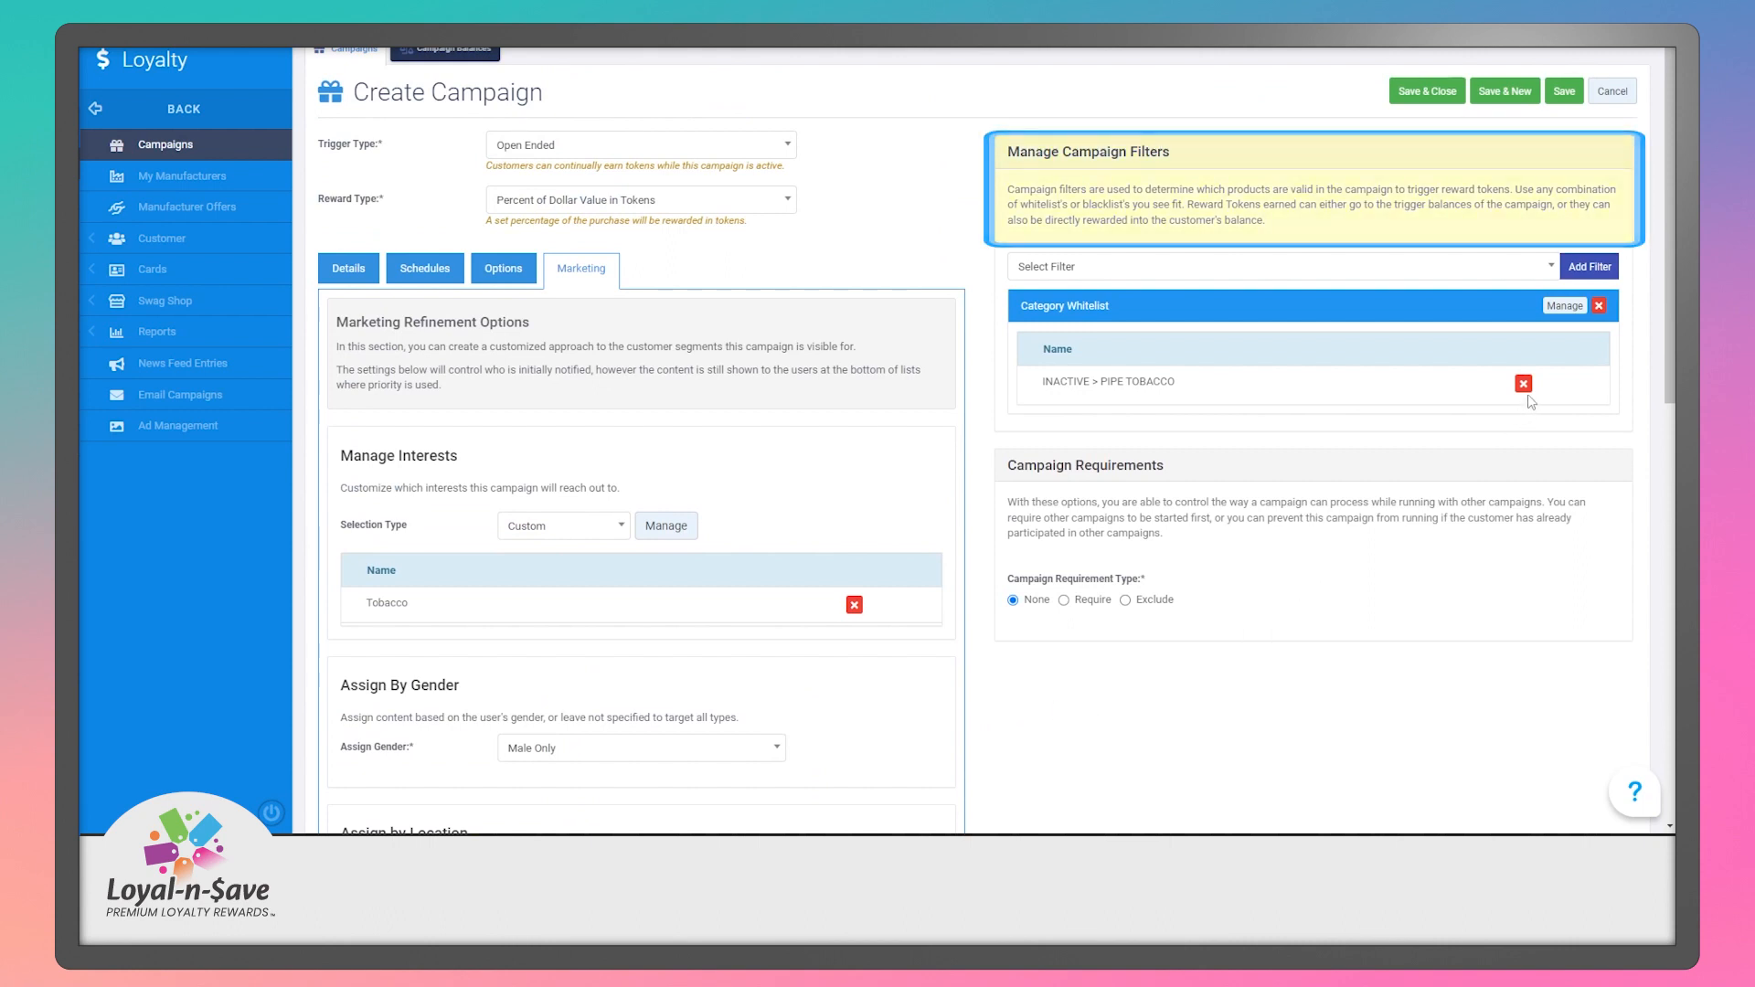
pyautogui.click(1524, 275)
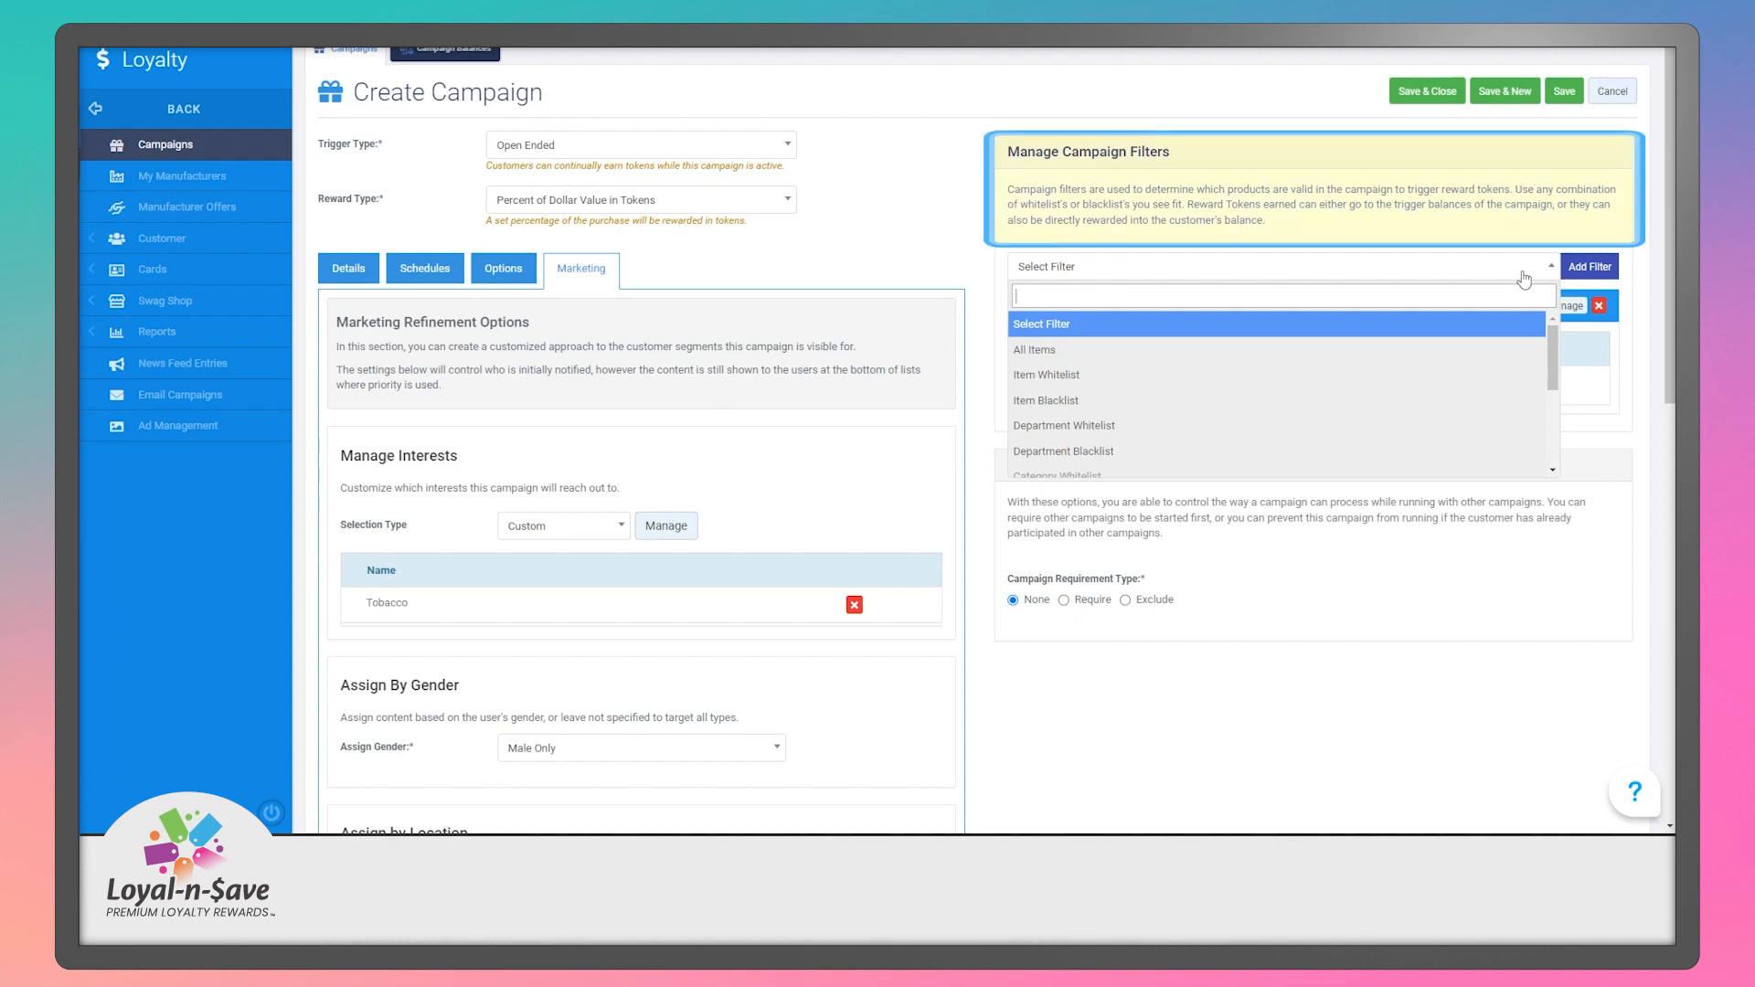
pyautogui.scroll(-2, 1253, 372)
pyautogui.scroll(-2, 1253, 372)
pyautogui.scroll(3, 1252, 372)
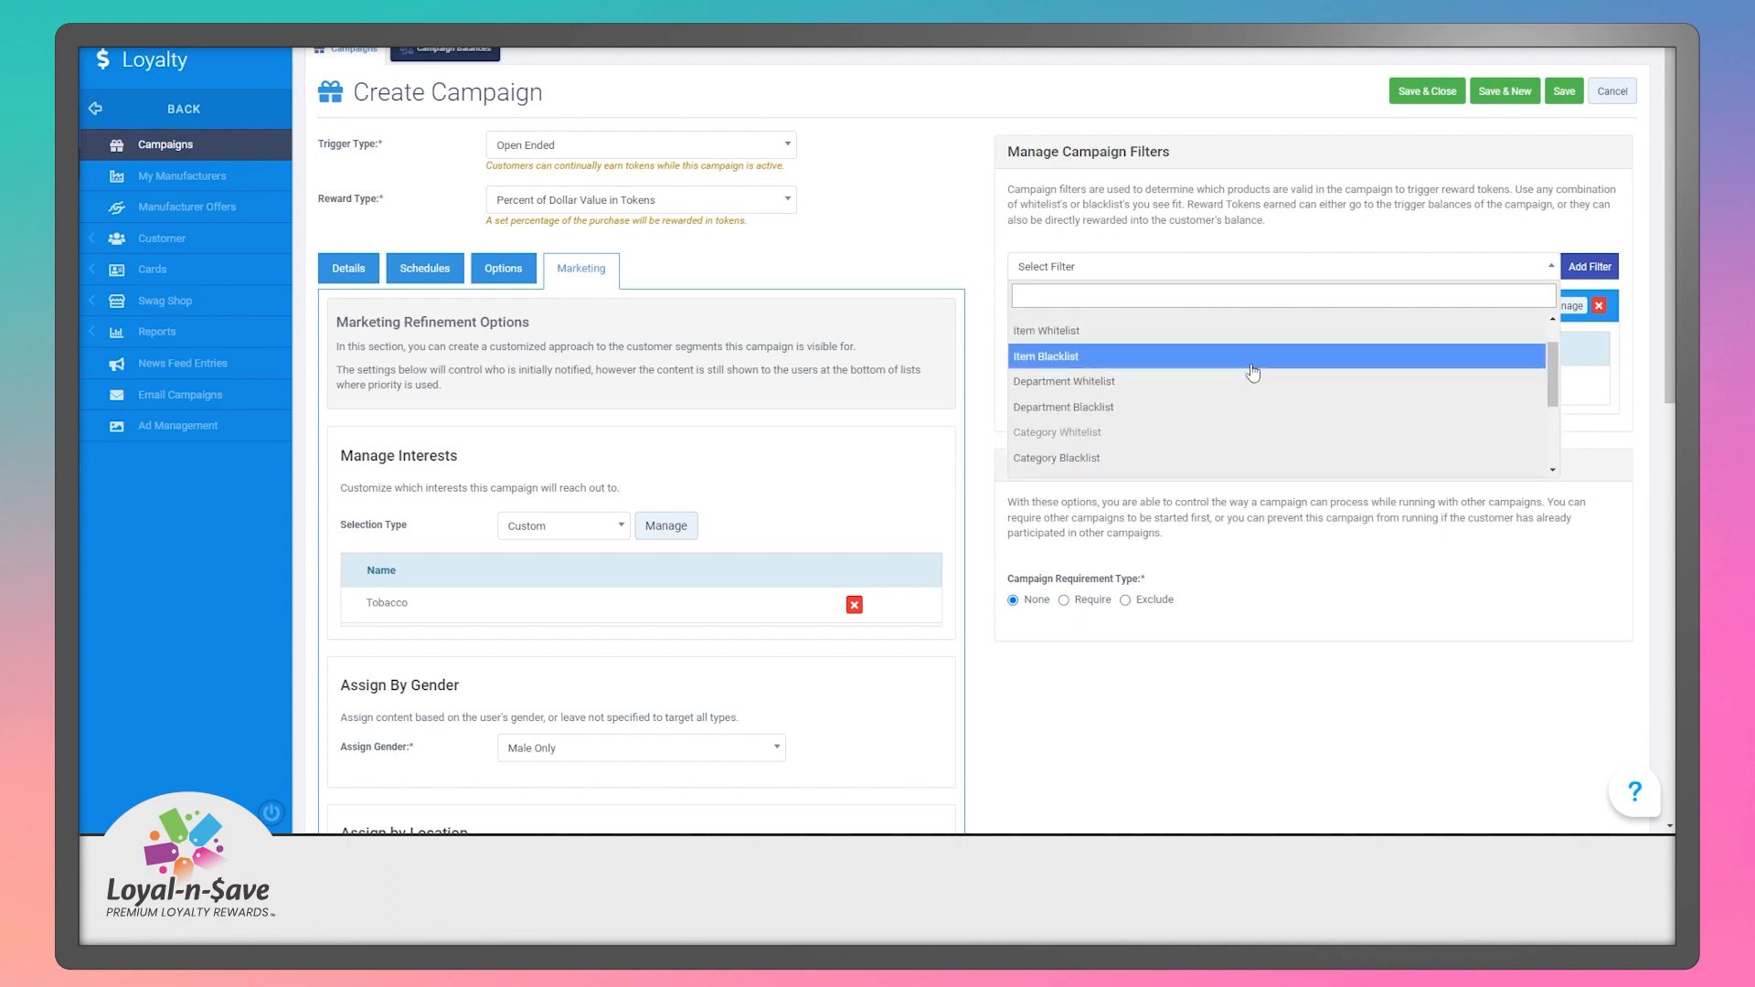
pyautogui.scroll(2, 1252, 372)
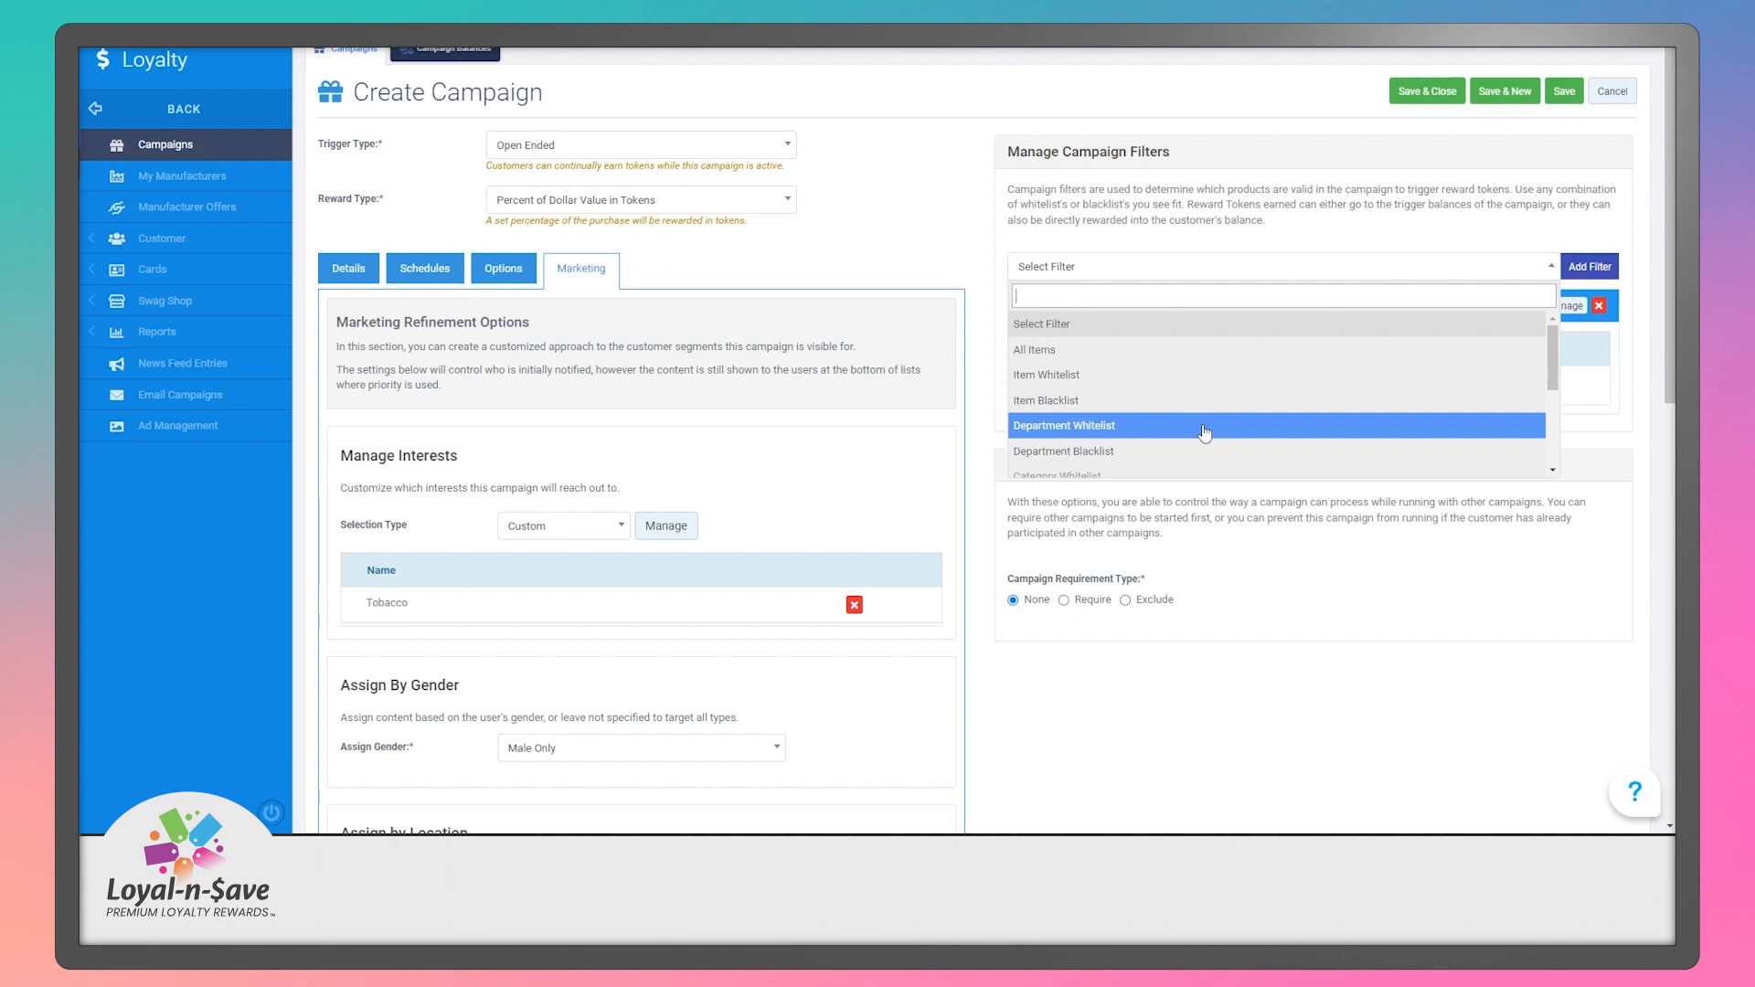
pyautogui.scroll(-1, 1205, 433)
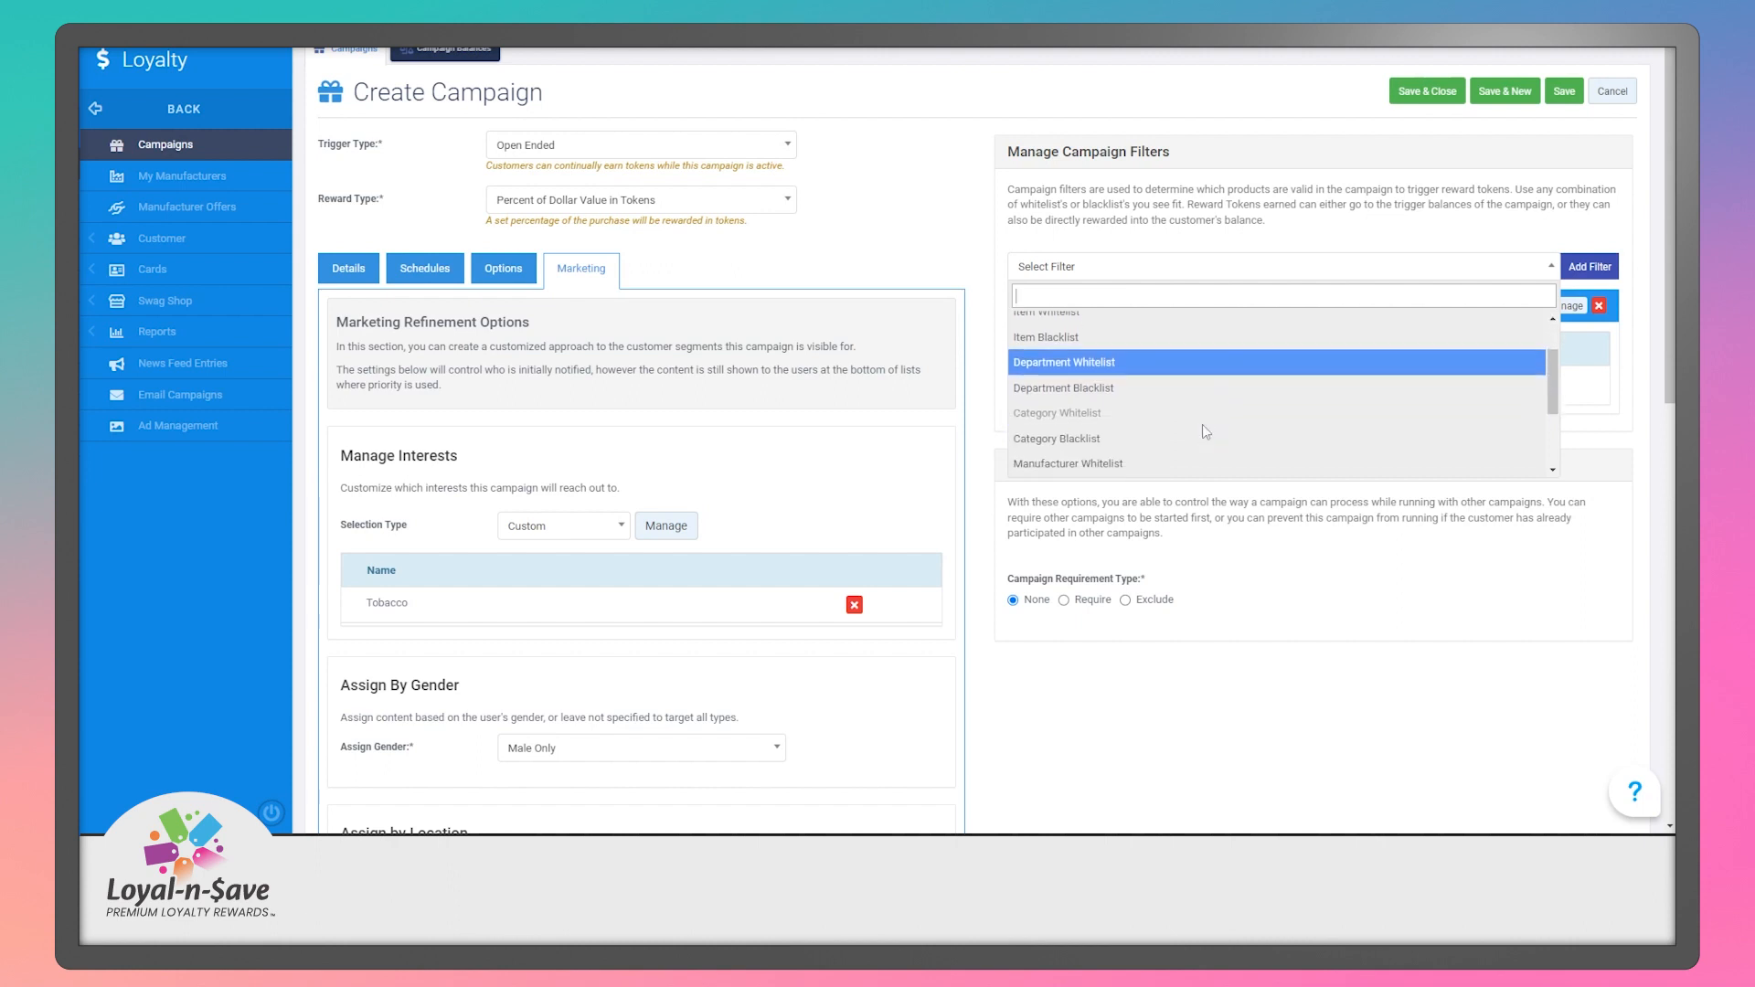
pyautogui.scroll(-1, 1205, 431)
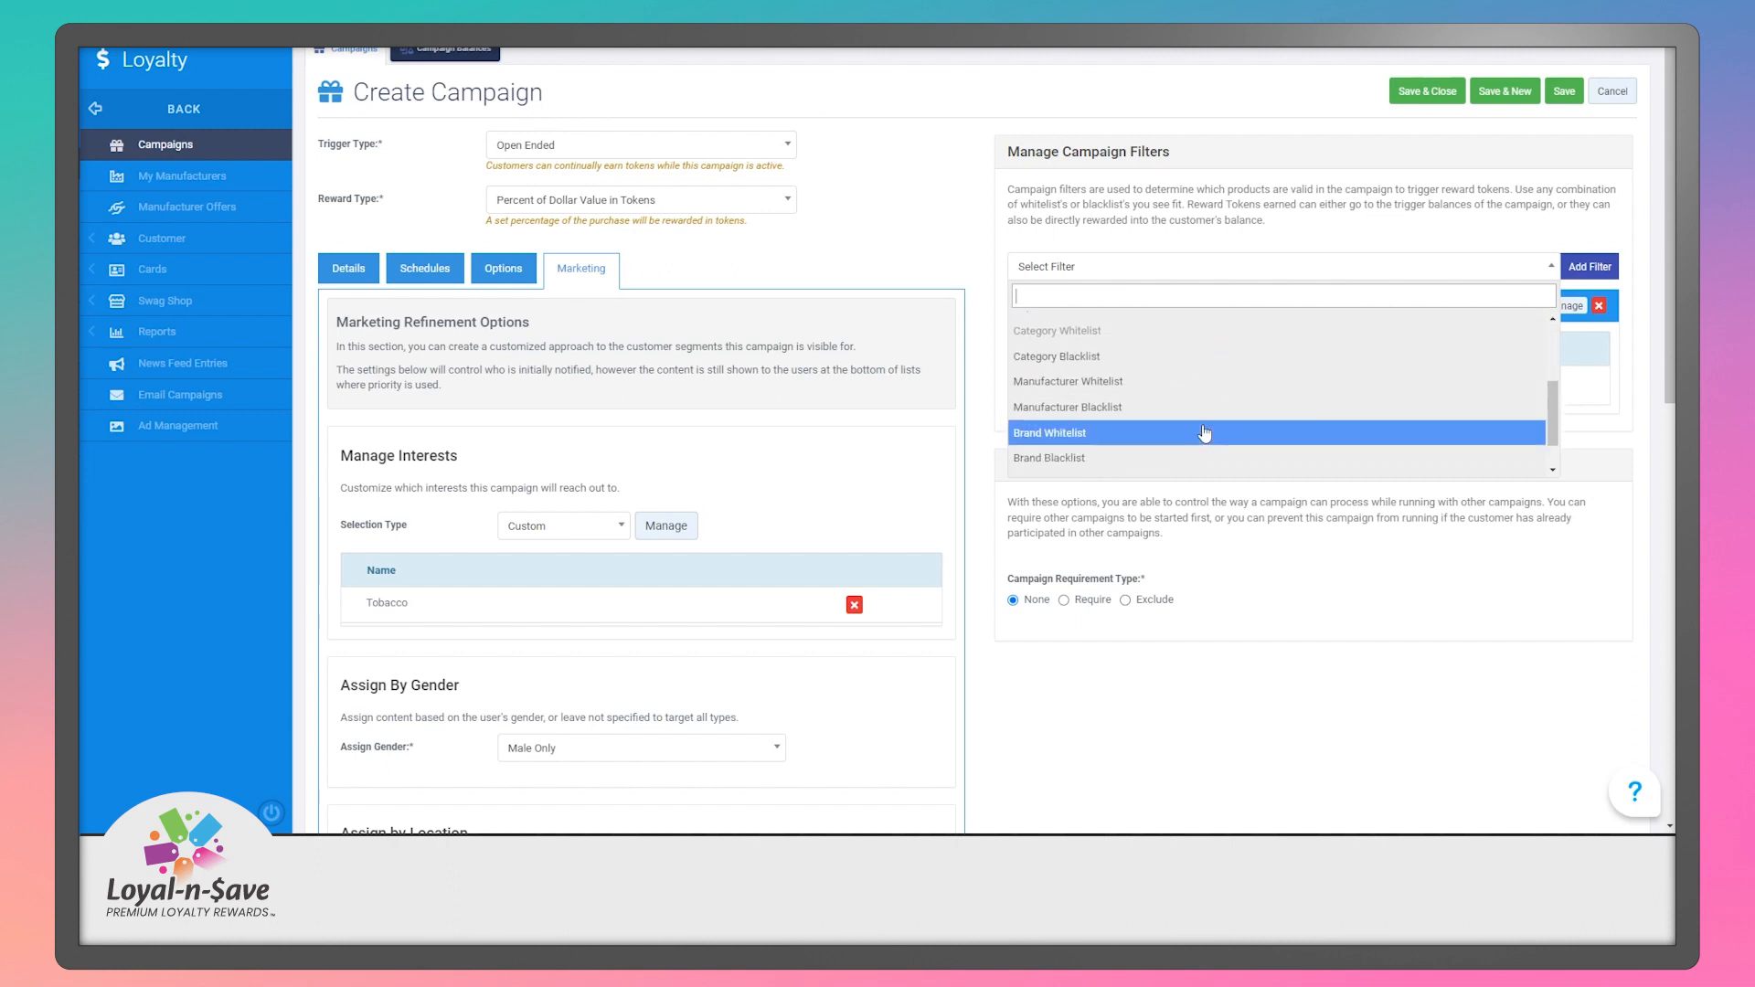
pyautogui.scroll(-1, 1205, 433)
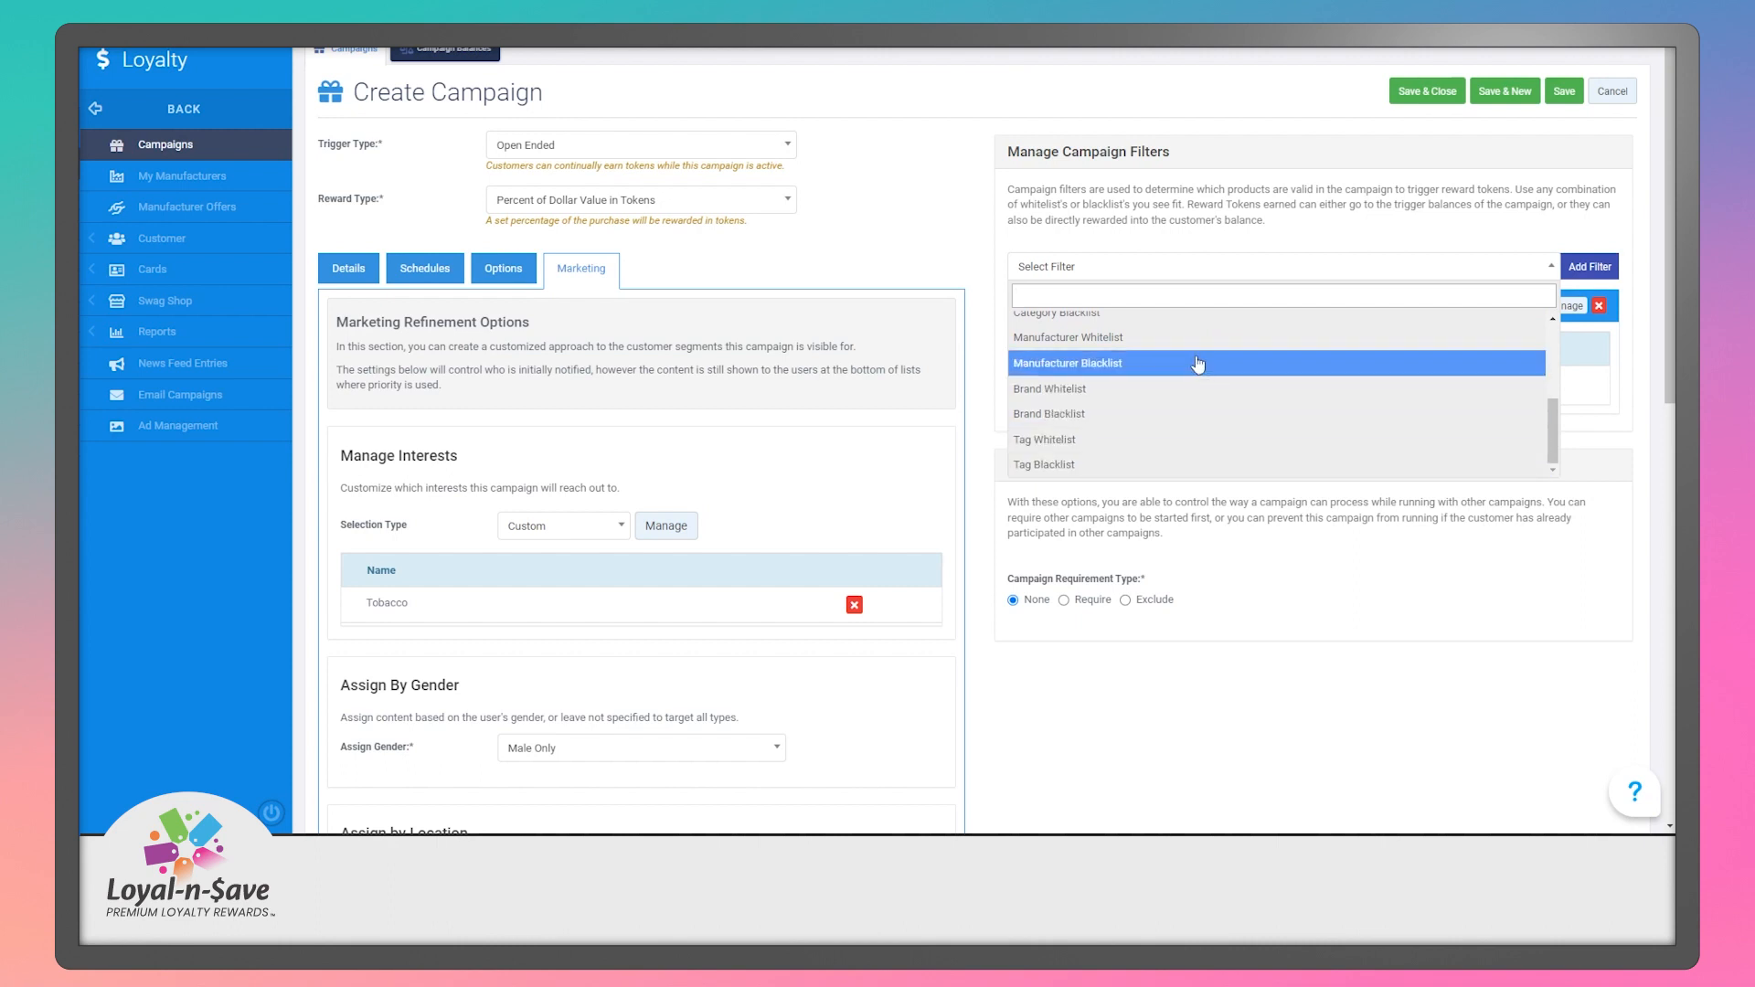
pyautogui.scroll(3, 1187, 423)
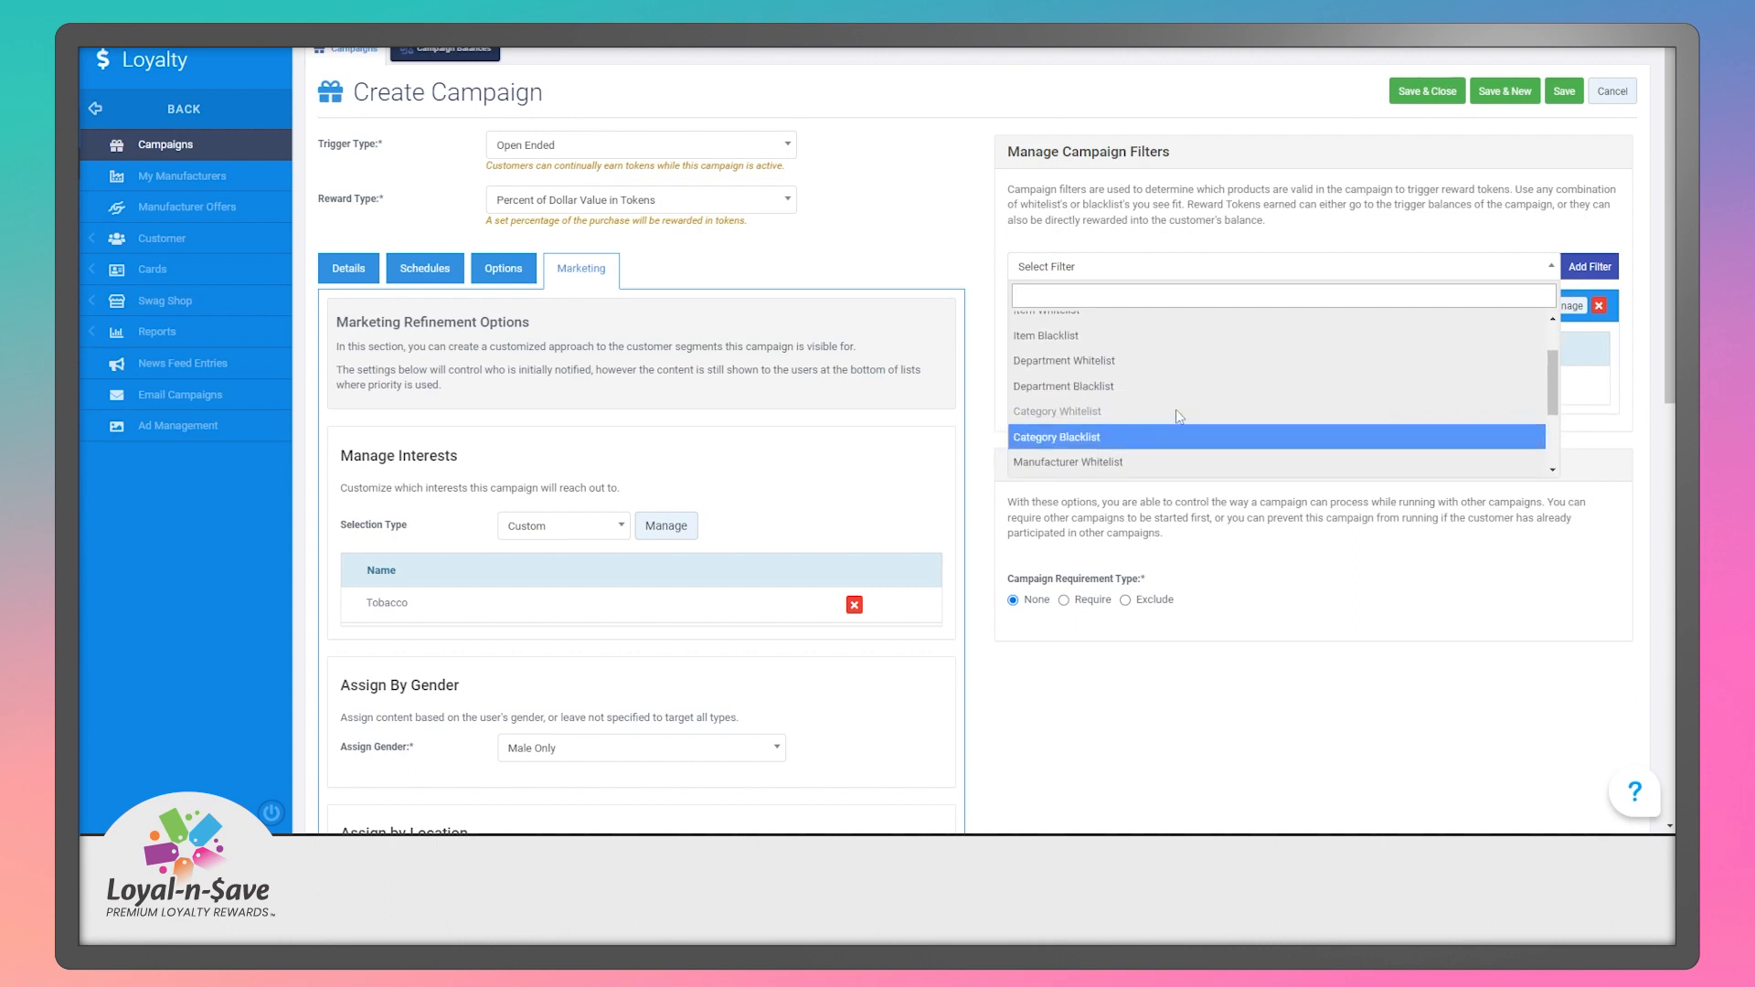
pyautogui.click(1408, 266)
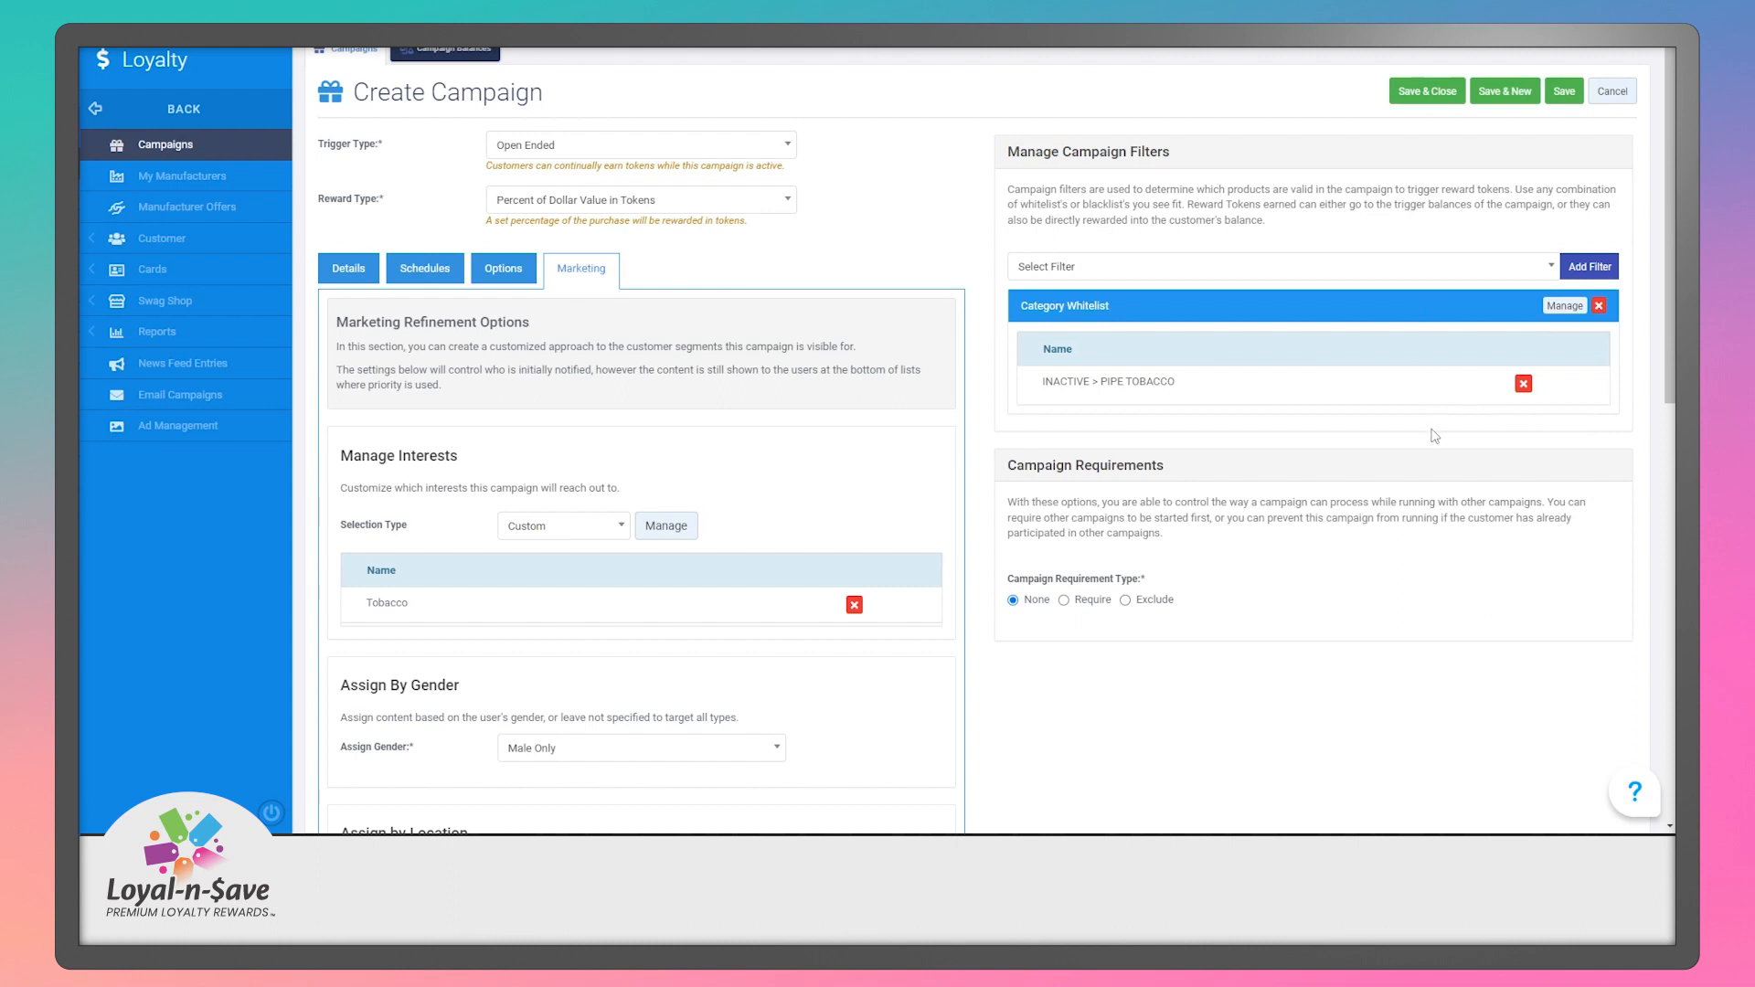
pyautogui.click(1564, 306)
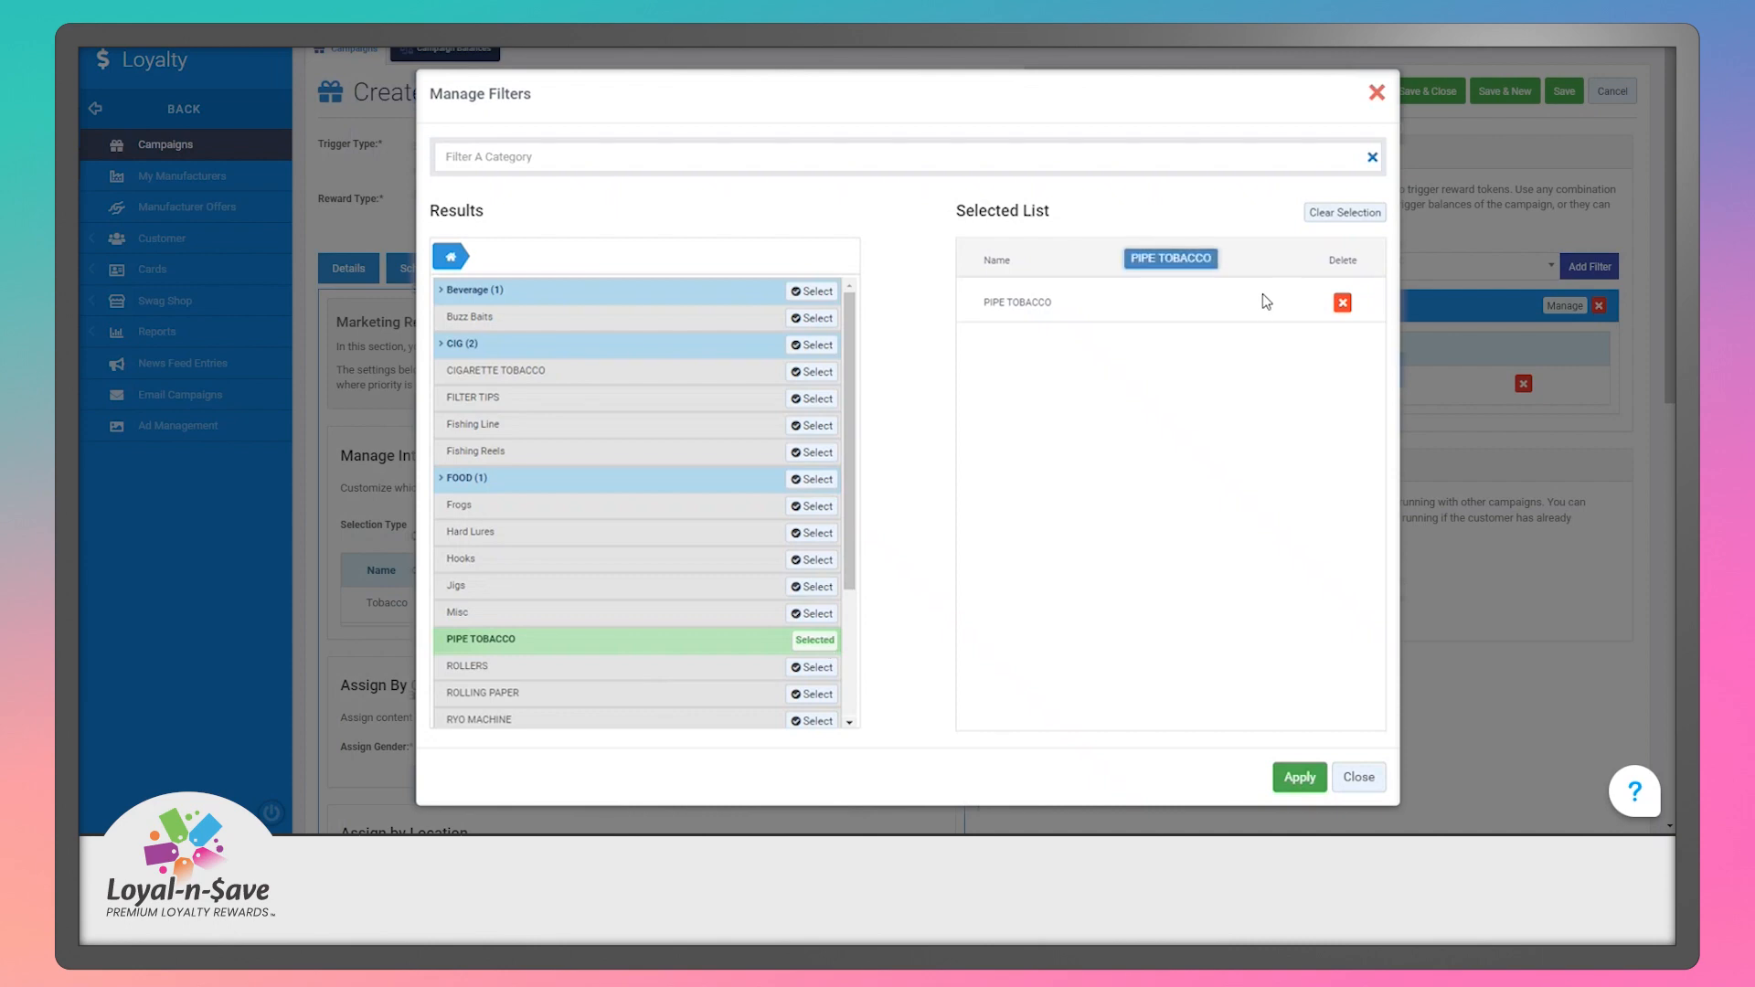
pyautogui.click(1298, 777)
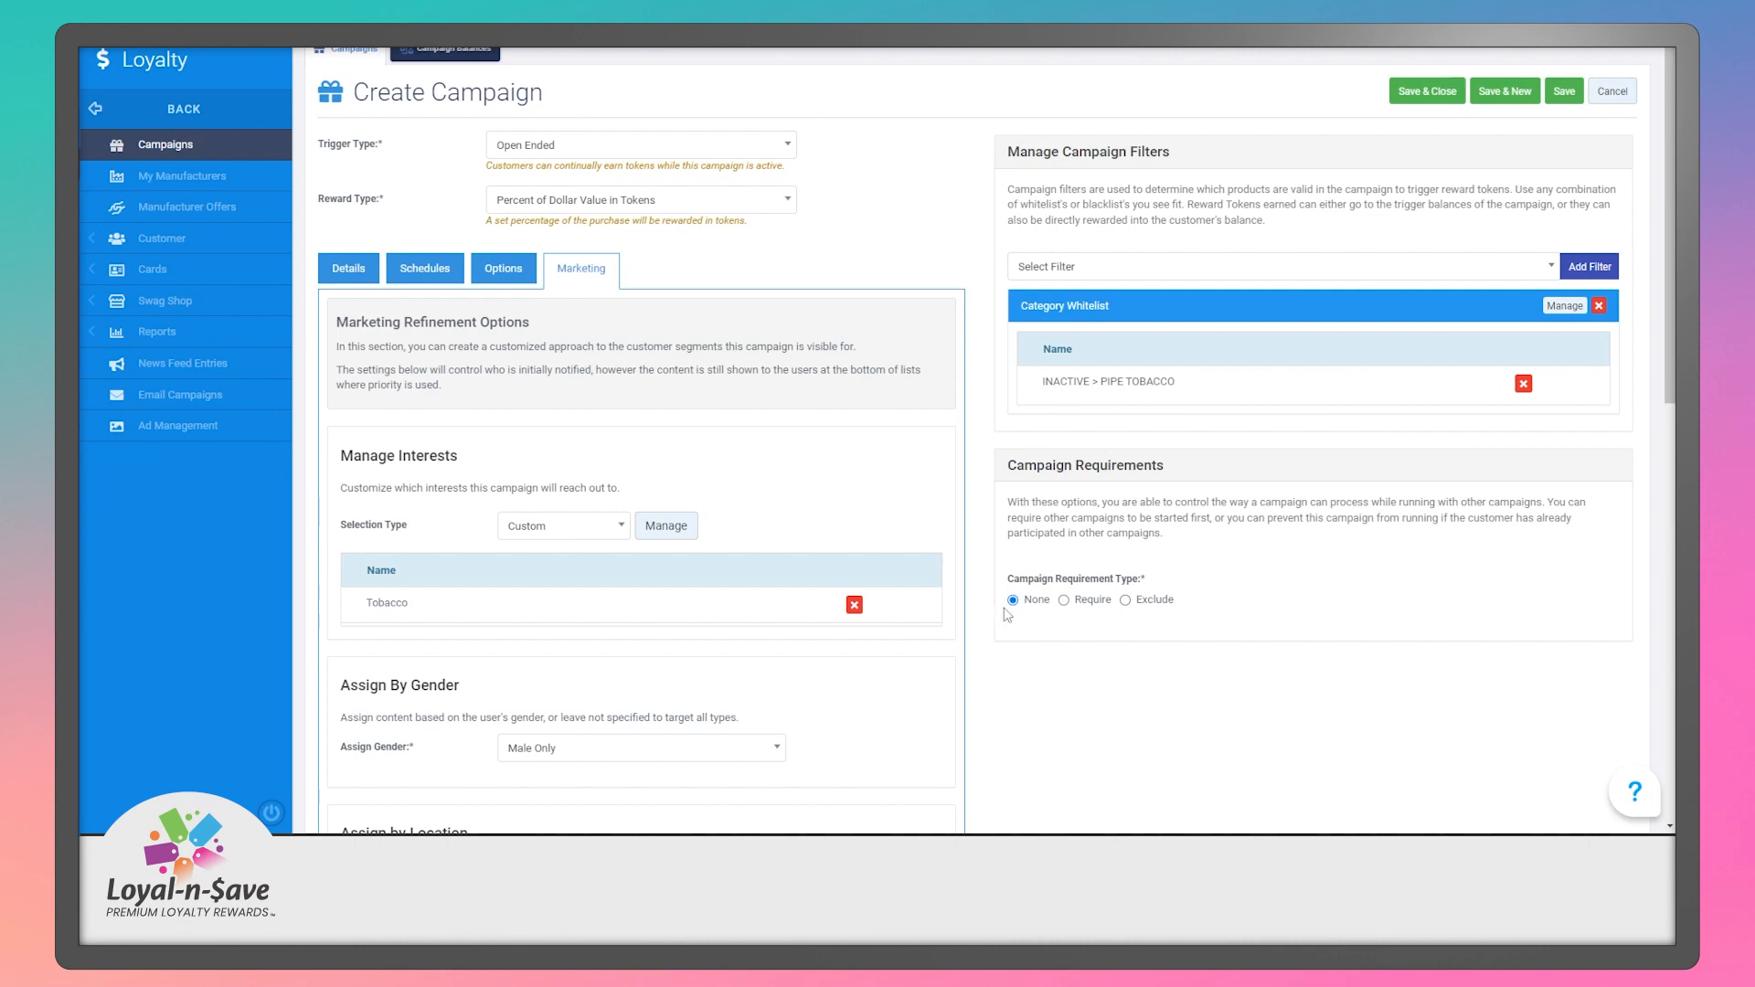
# Try the Require campaign requirement type and inspect the campaigns that can be chosen for it.
pyautogui.moveTo(1006, 462); pyautogui.dragTo(1176, 475)
pyautogui.click(1179, 475)
pyautogui.click(1064, 601)
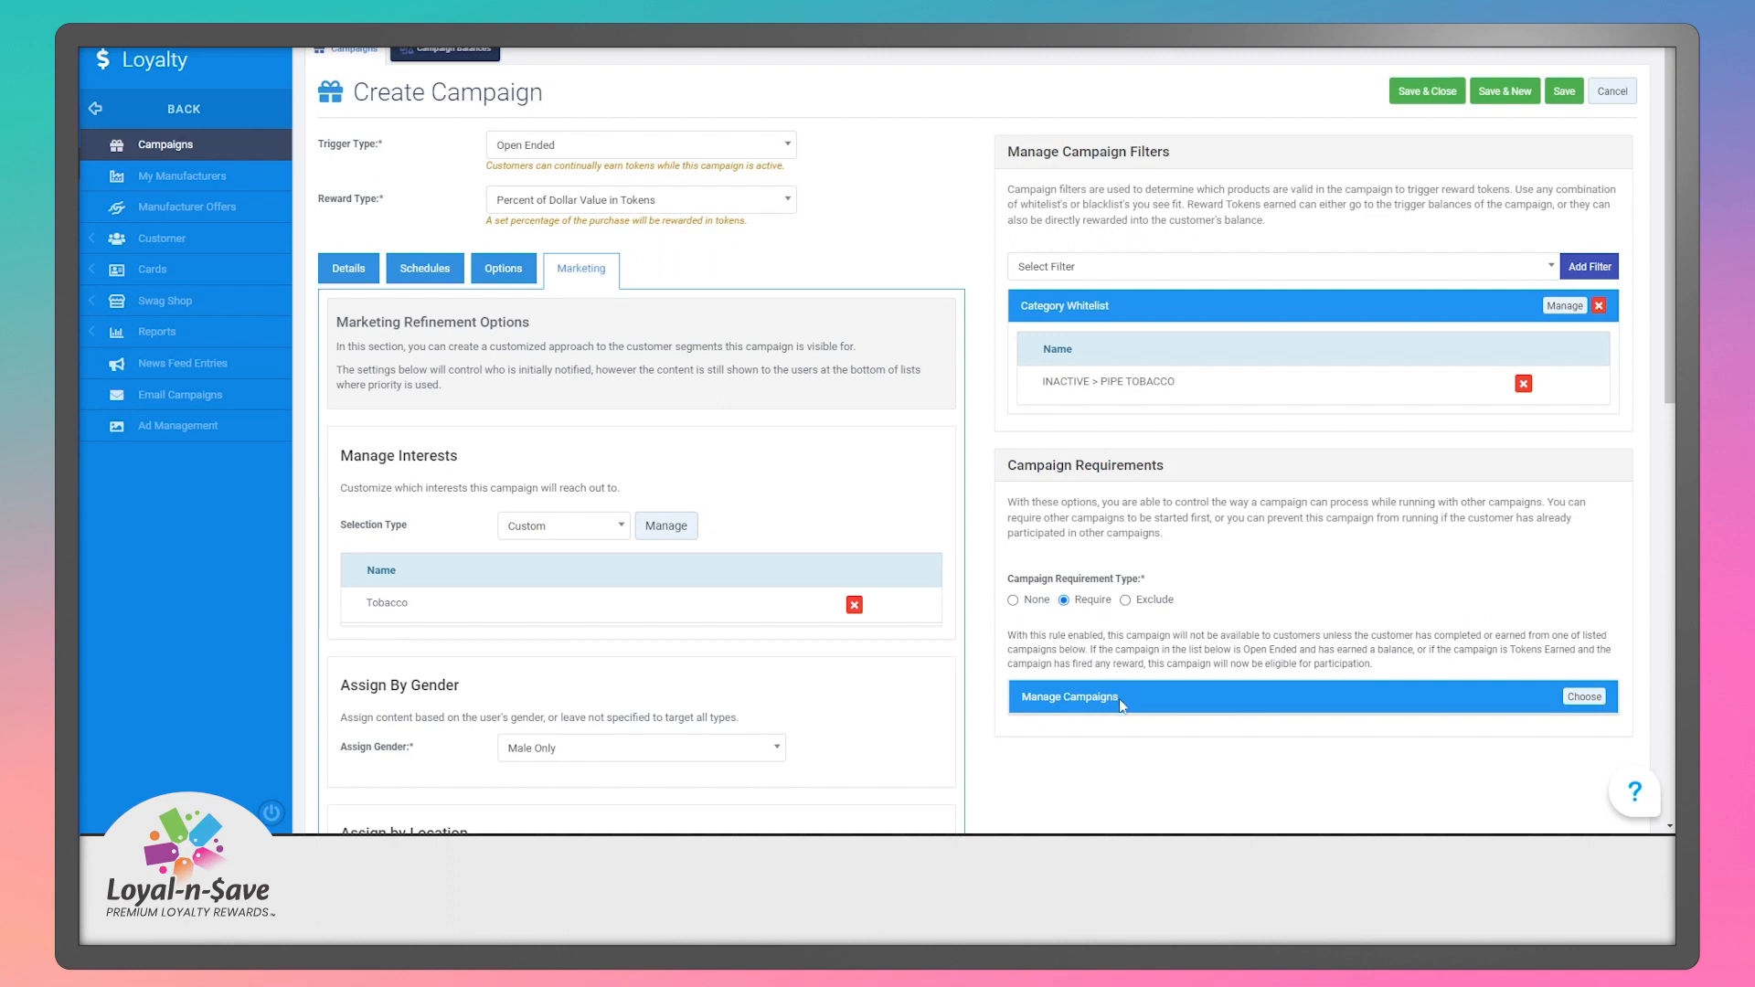
pyautogui.click(1583, 697)
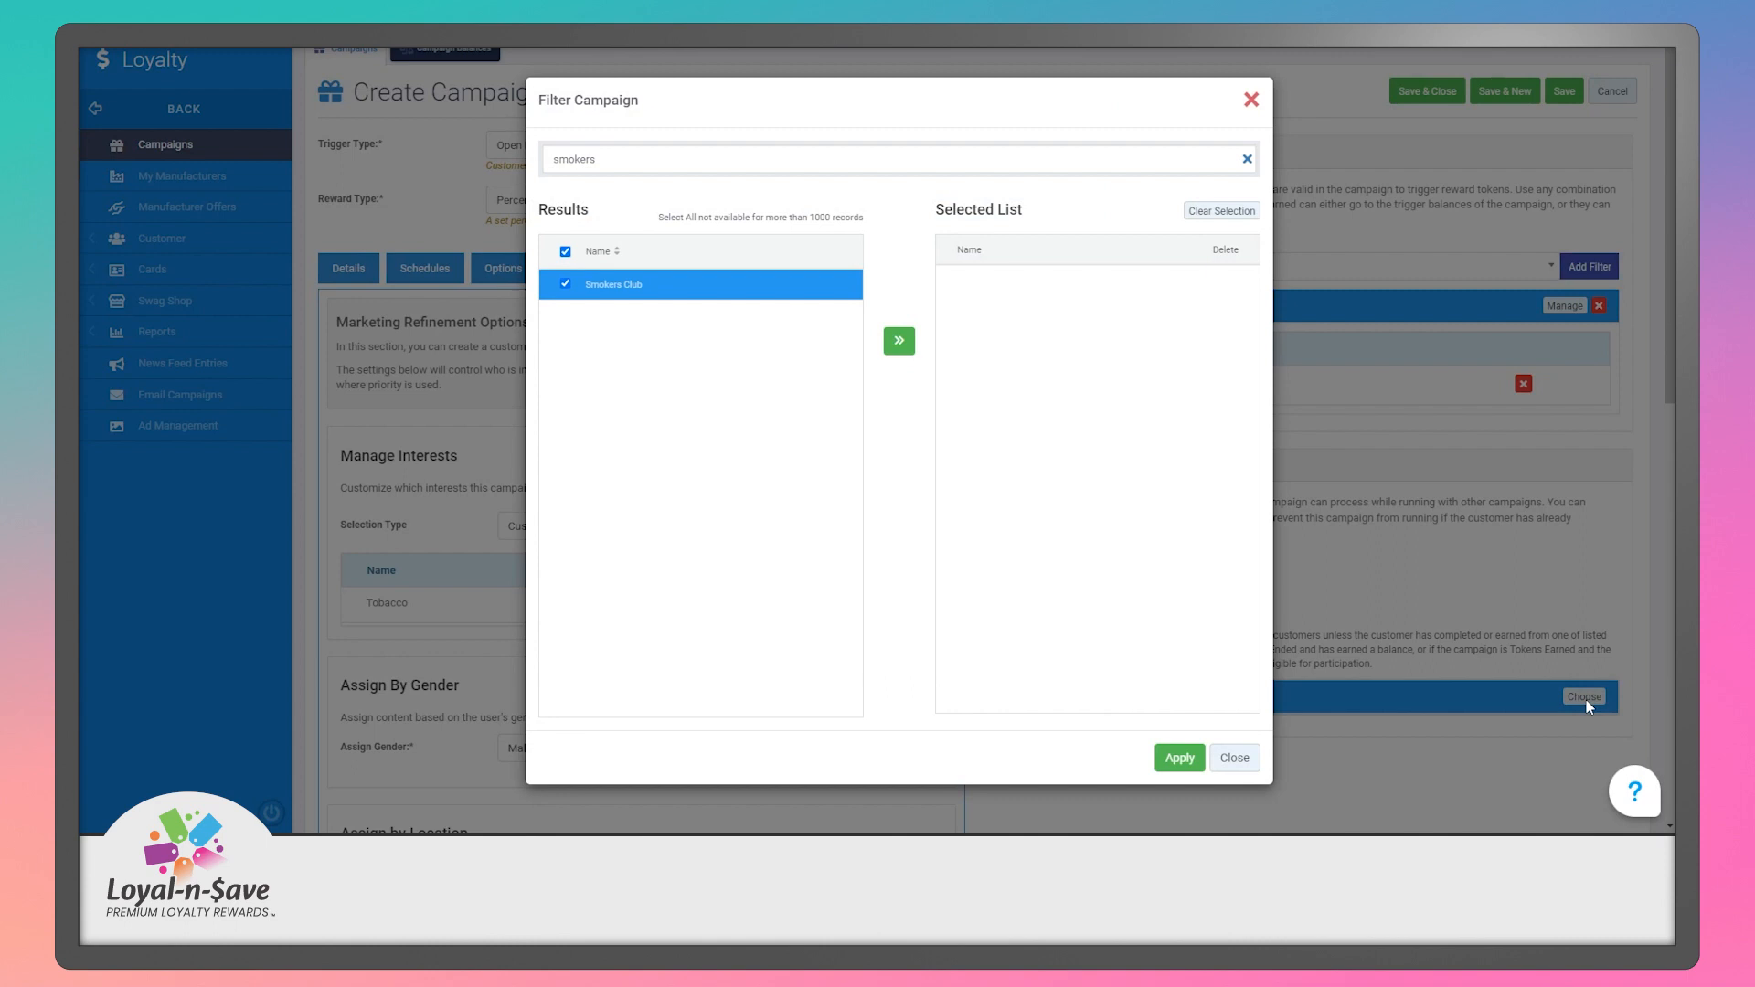
pyautogui.click(1245, 771)
# Try the Exclude campaign requirement type and inspect the campaigns that can be excluded.
pyautogui.click(1148, 601)
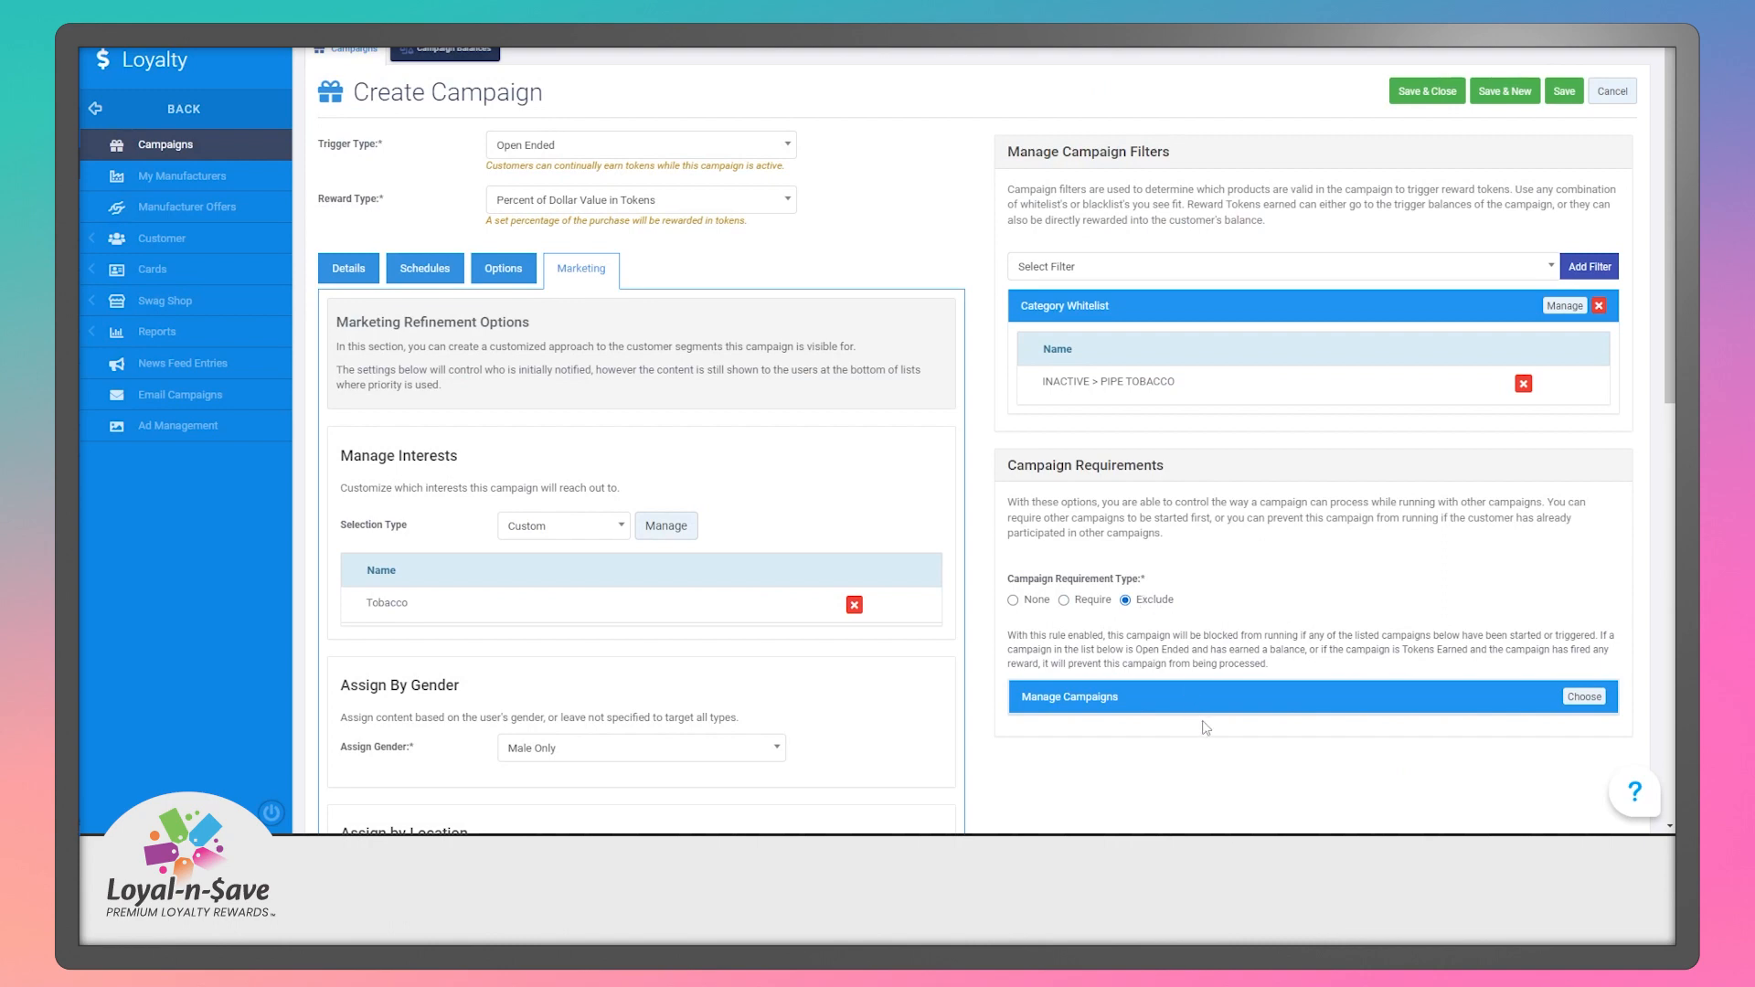
pyautogui.click(1584, 696)
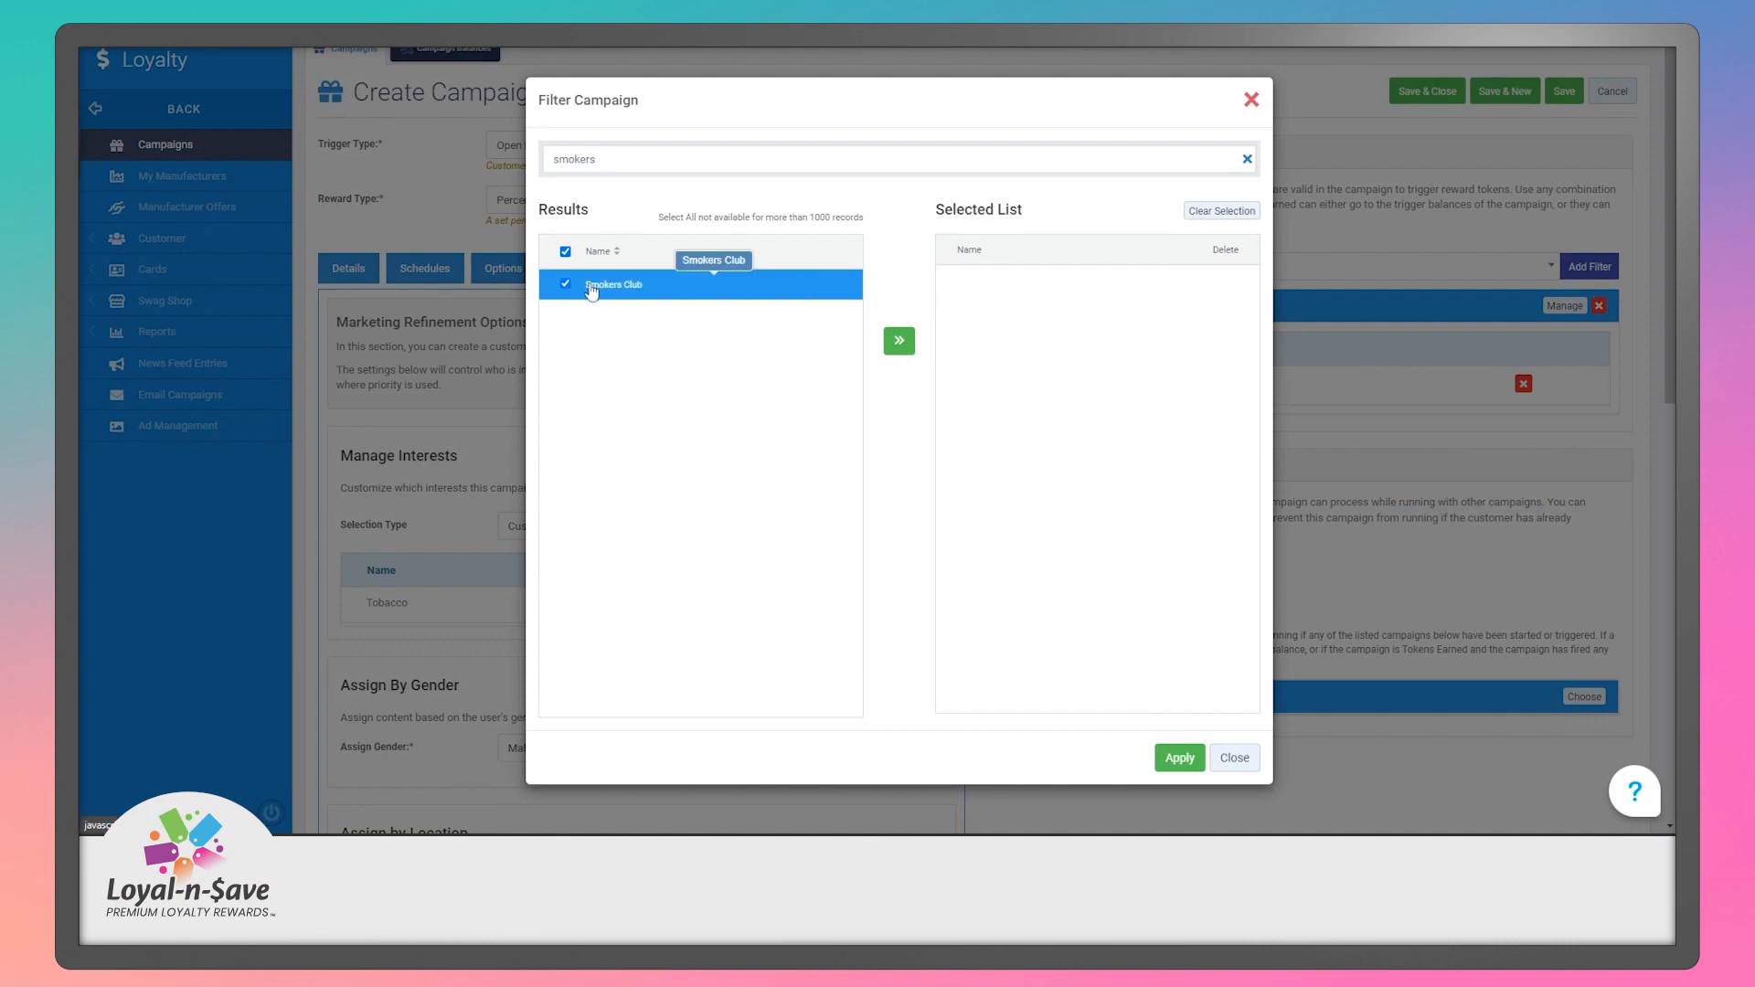
pyautogui.click(1236, 758)
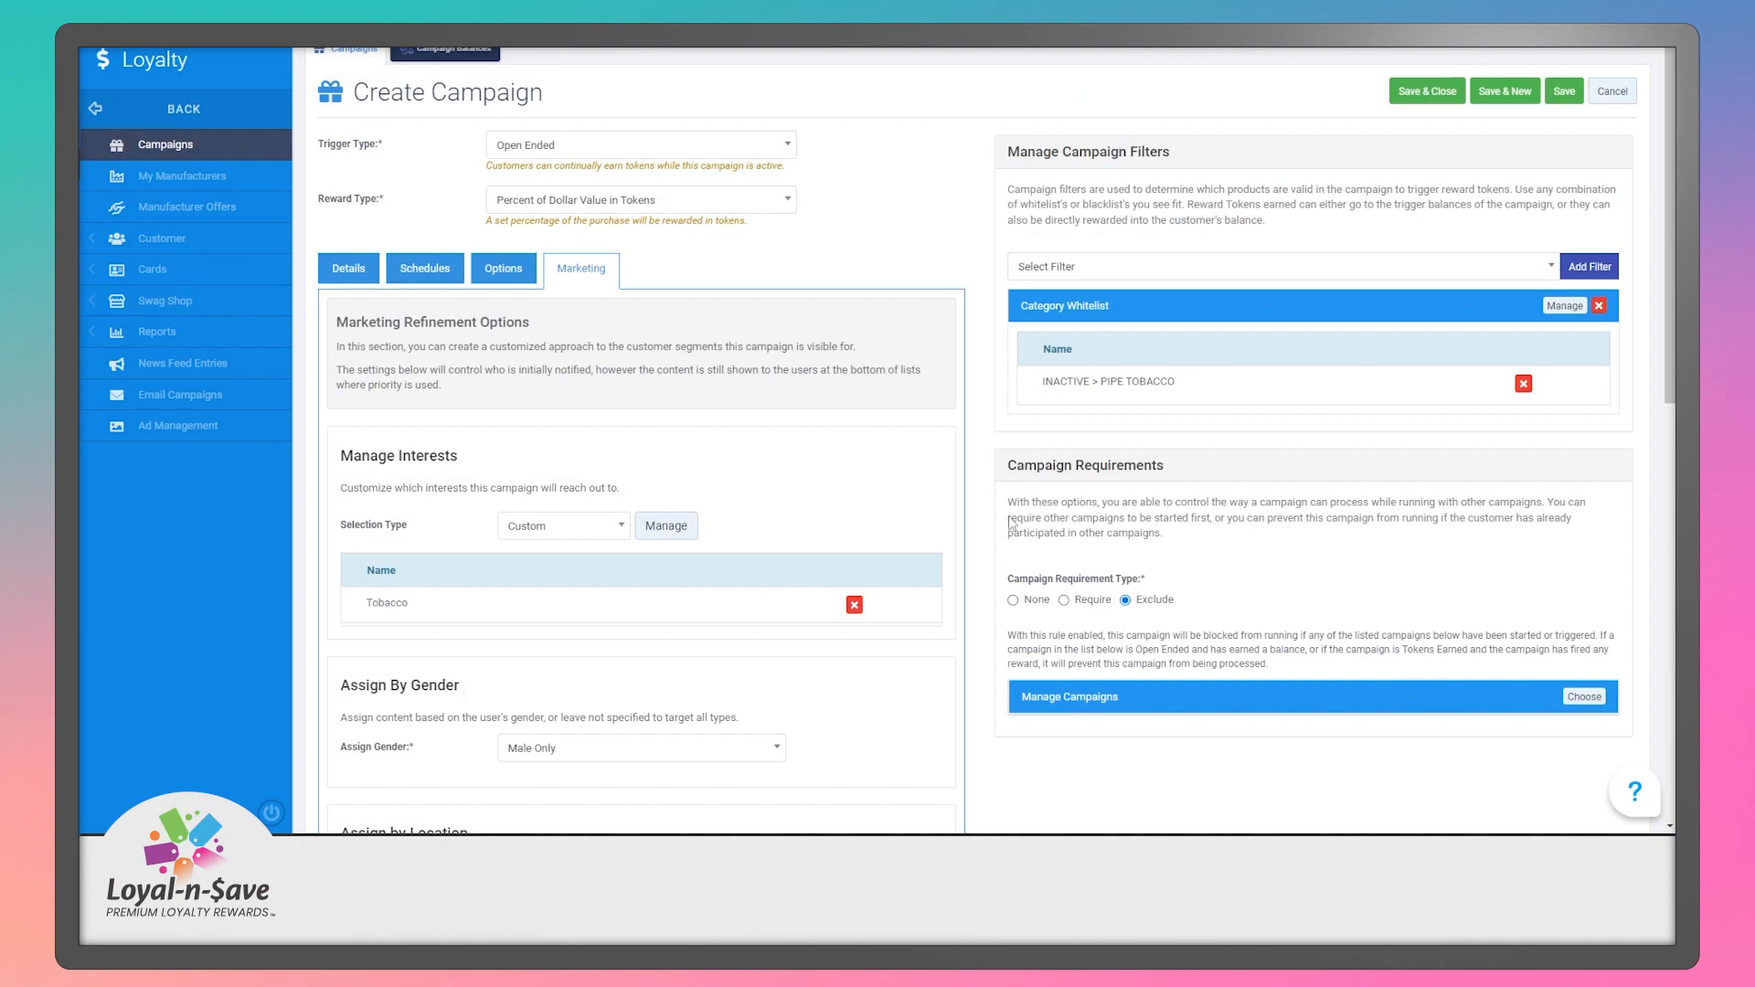
# Cancel the new campaign and review the details of the training example giving 100 tokens for every full priced cigarette pack.
pyautogui.click(1612, 91)
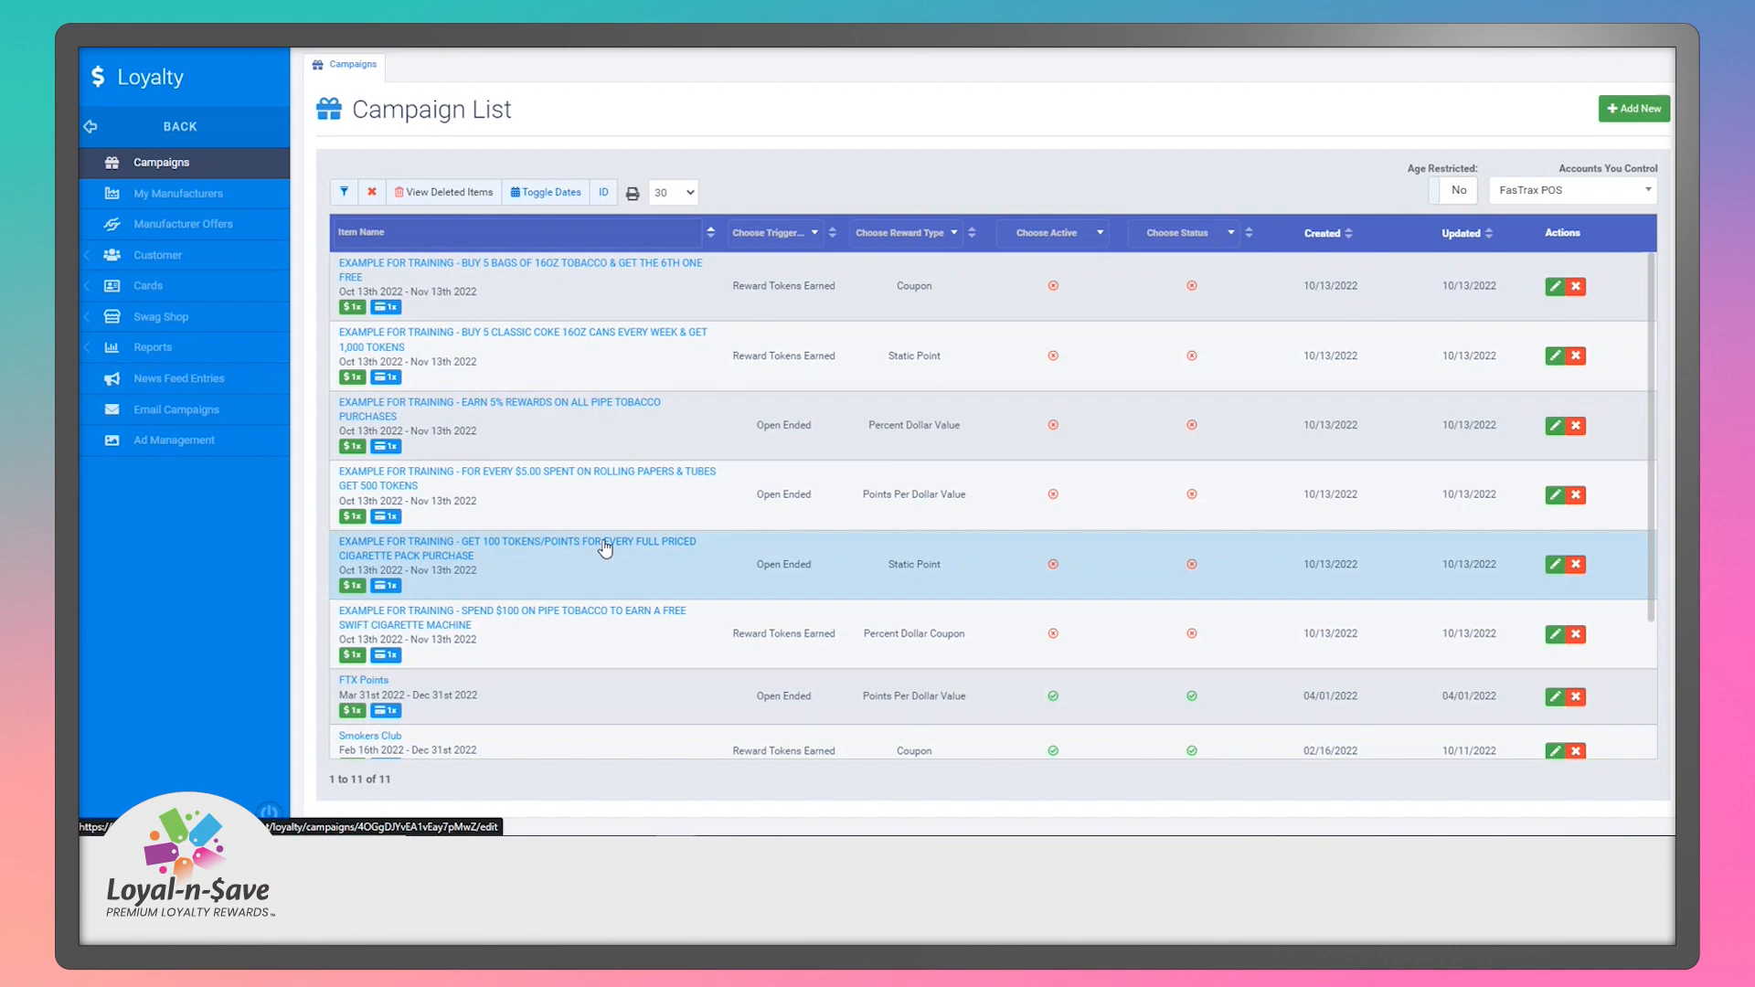
pyautogui.click(605, 546)
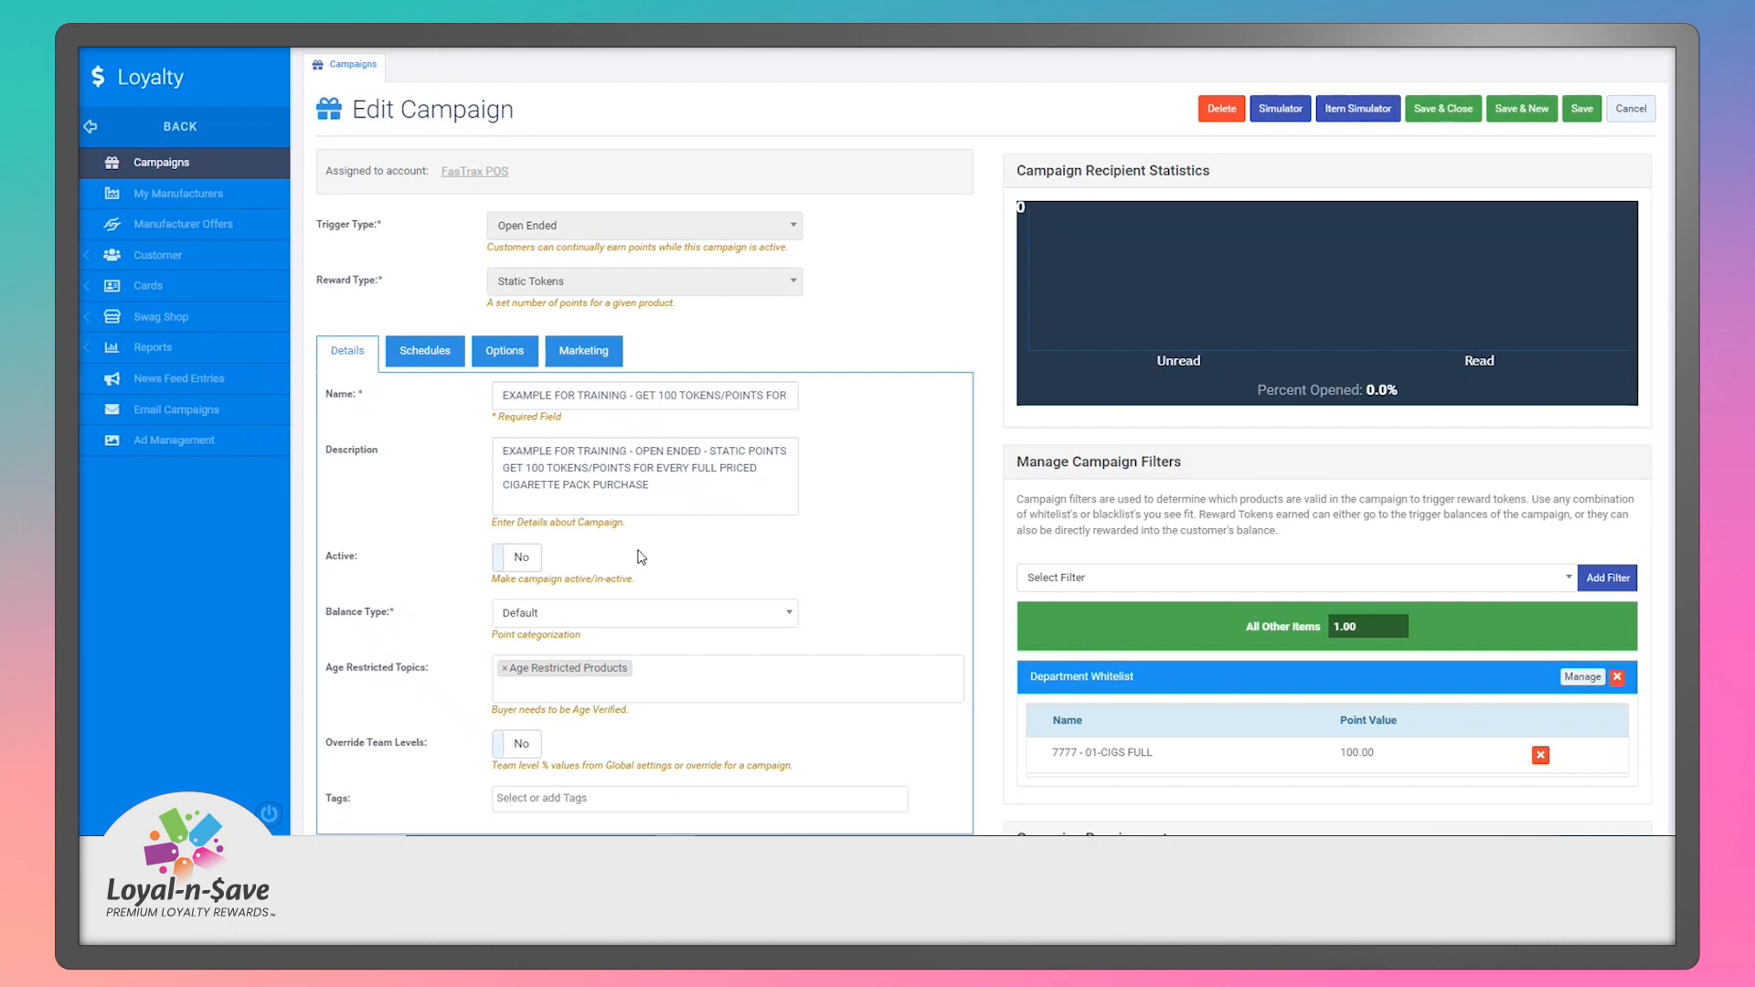
pyautogui.scroll(-1, 661, 630)
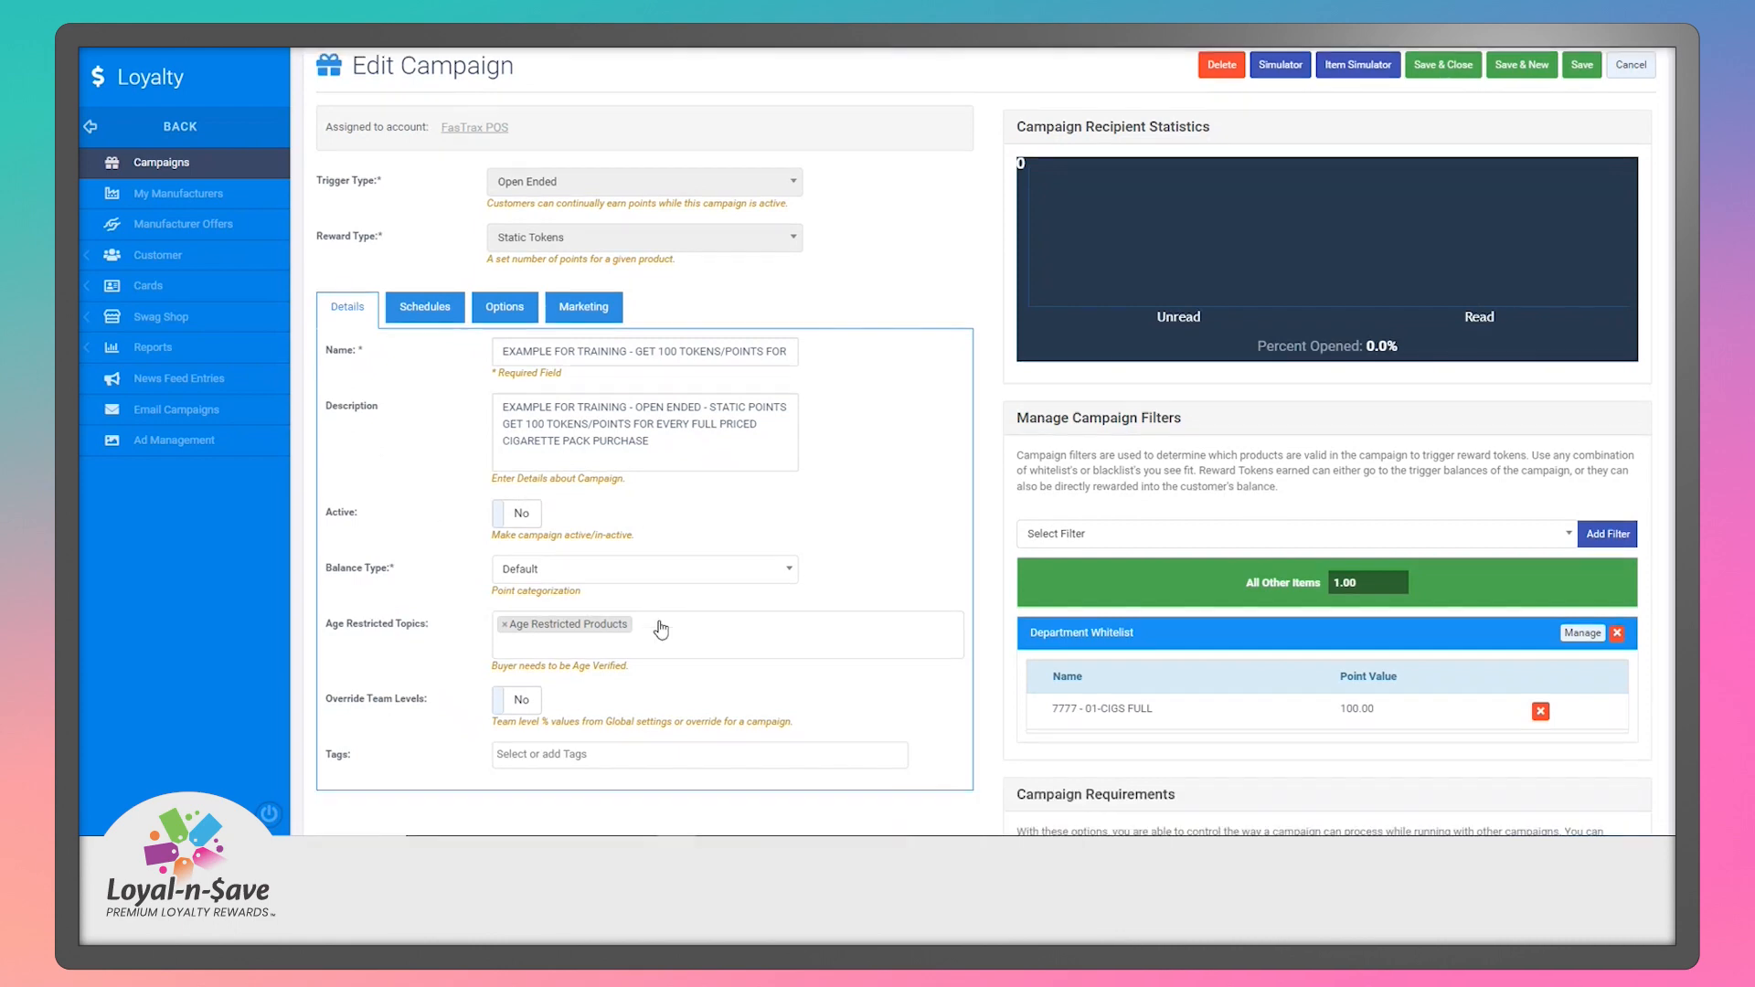
pyautogui.scroll(-2, 661, 630)
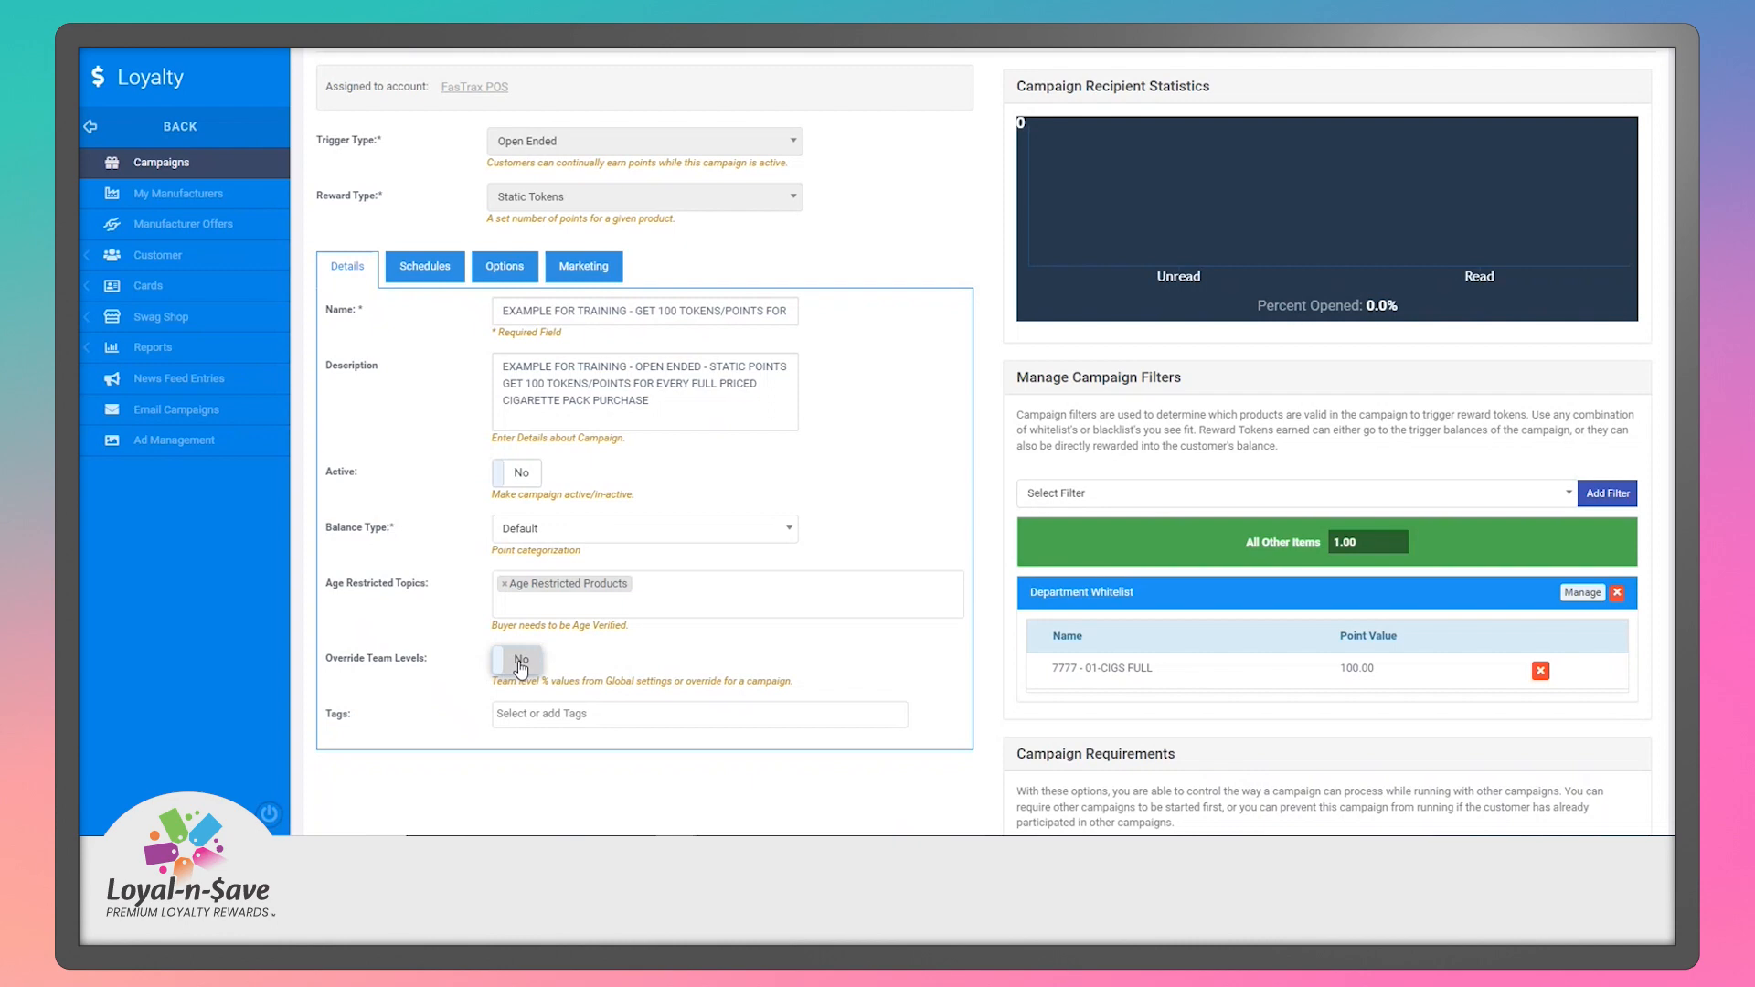
# Review the cigarette pack campaign's schedule, options and marketing refinement settings, and return to its details.
pyautogui.click(423, 268)
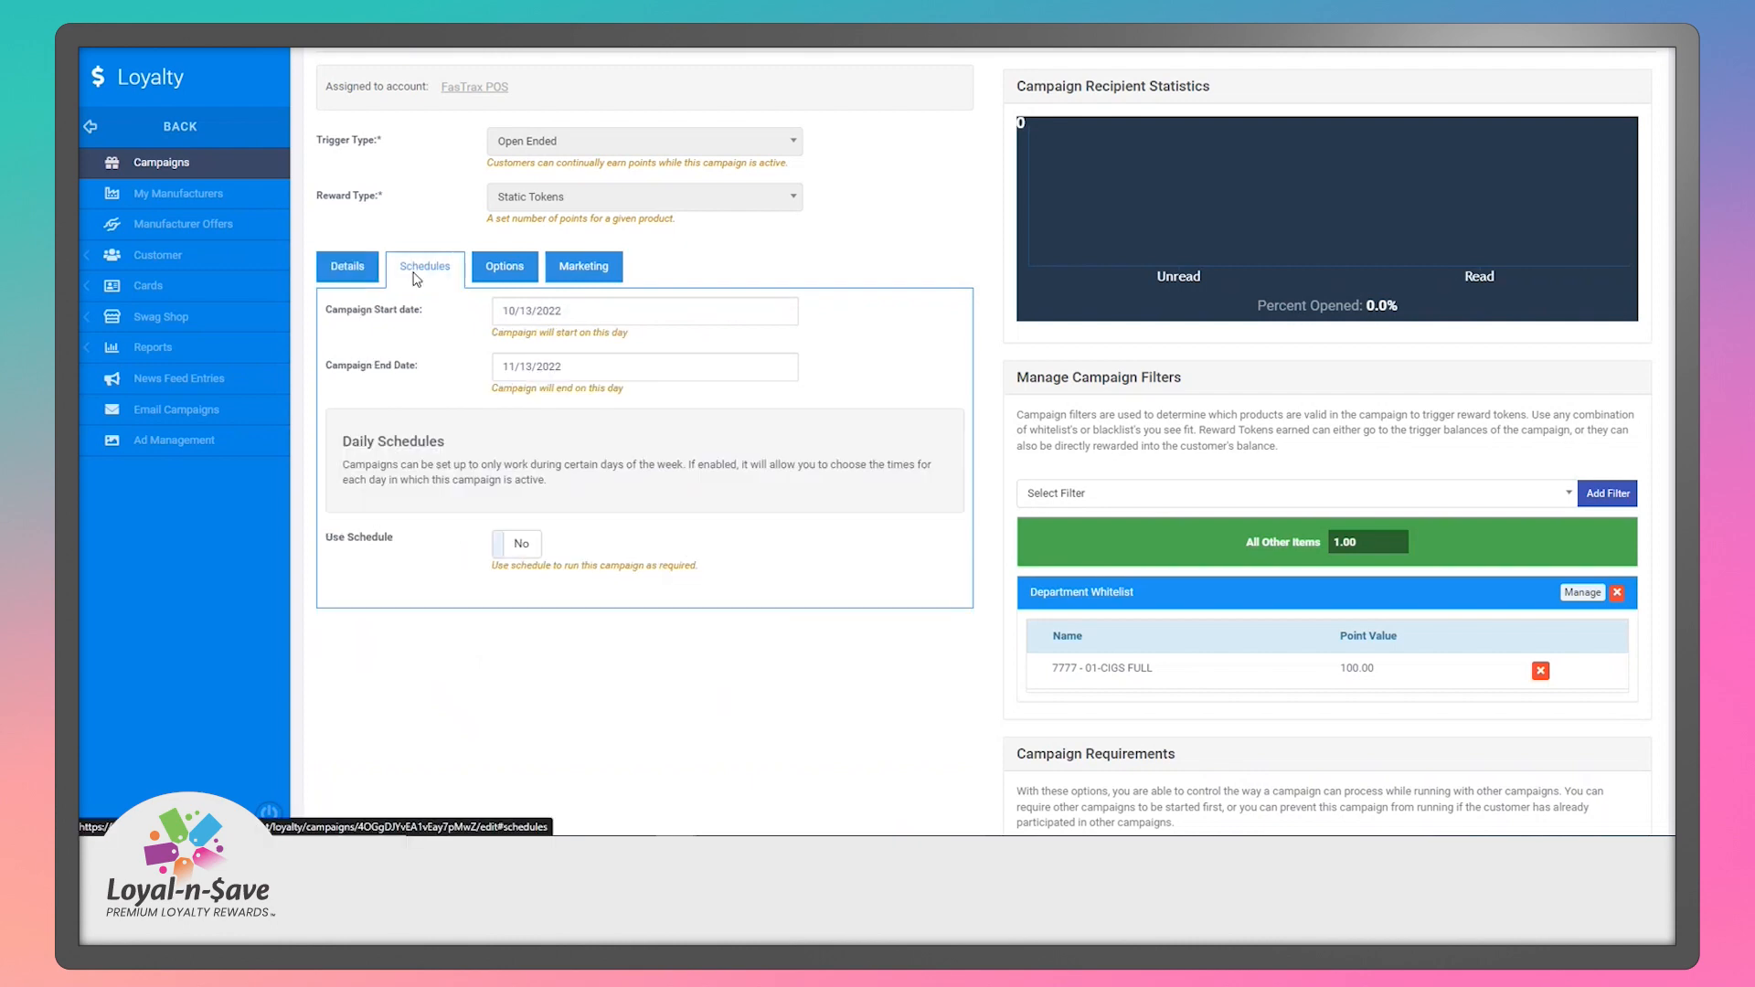
pyautogui.click(498, 273)
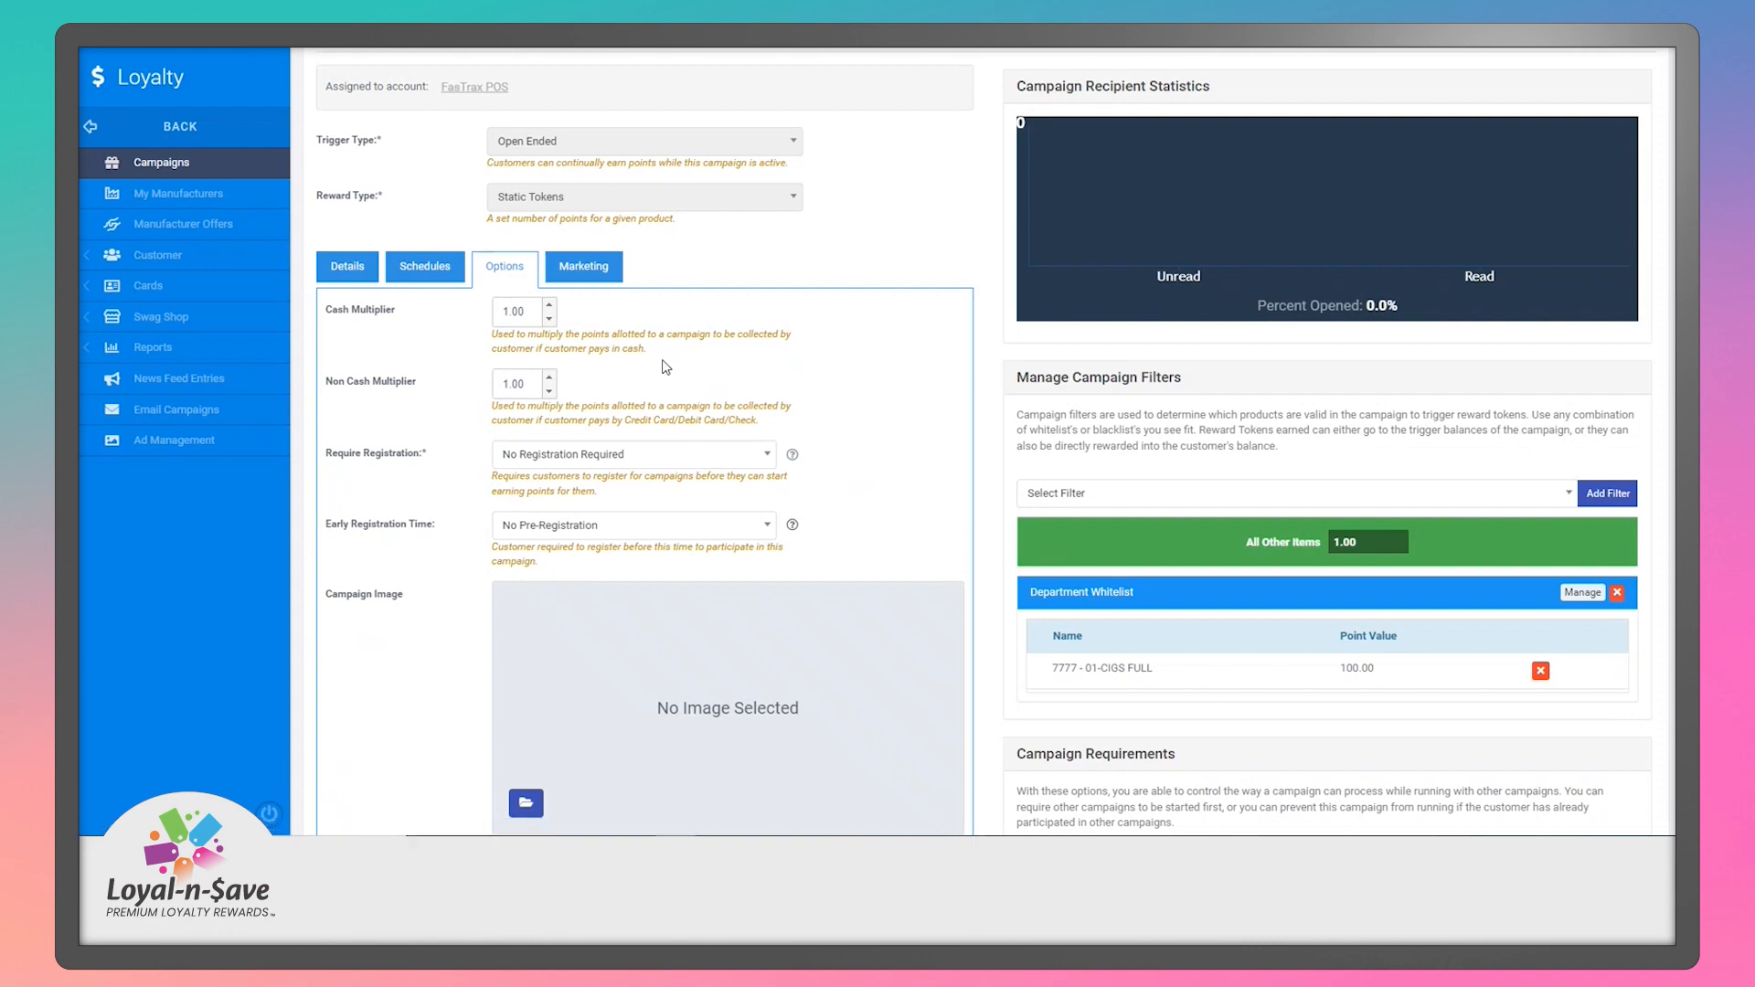
pyautogui.scroll(-4, 662, 362)
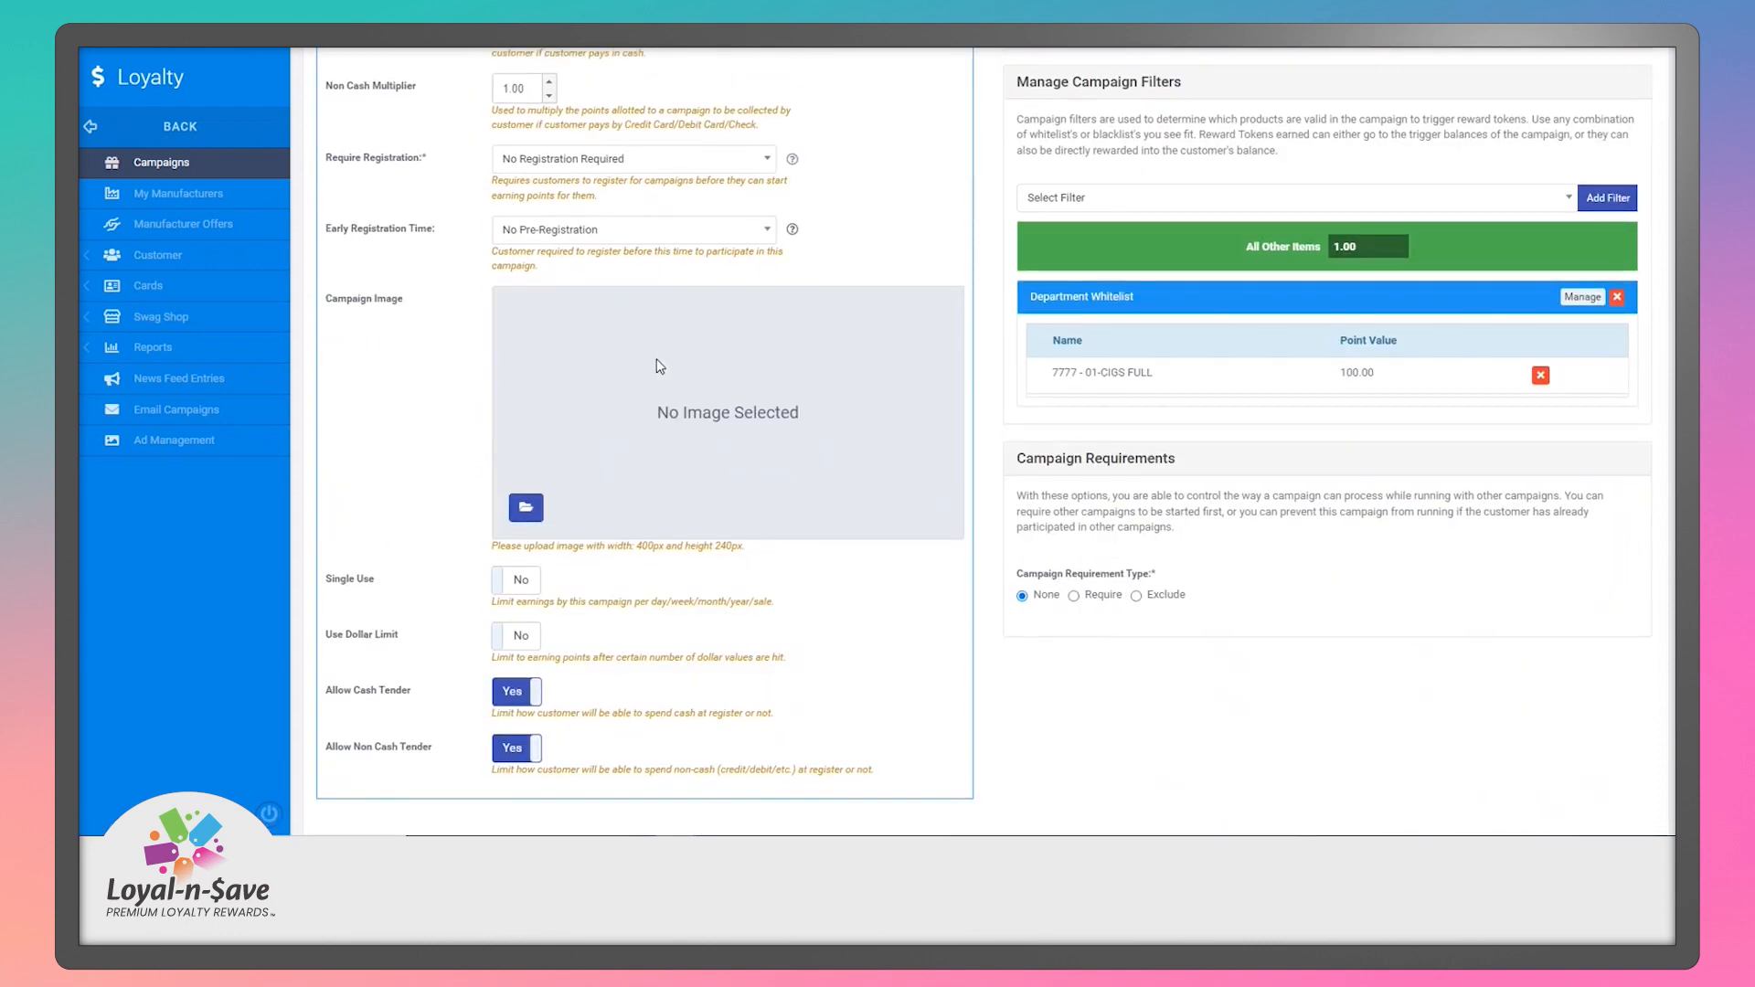
pyautogui.scroll(3, 662, 362)
pyautogui.click(576, 224)
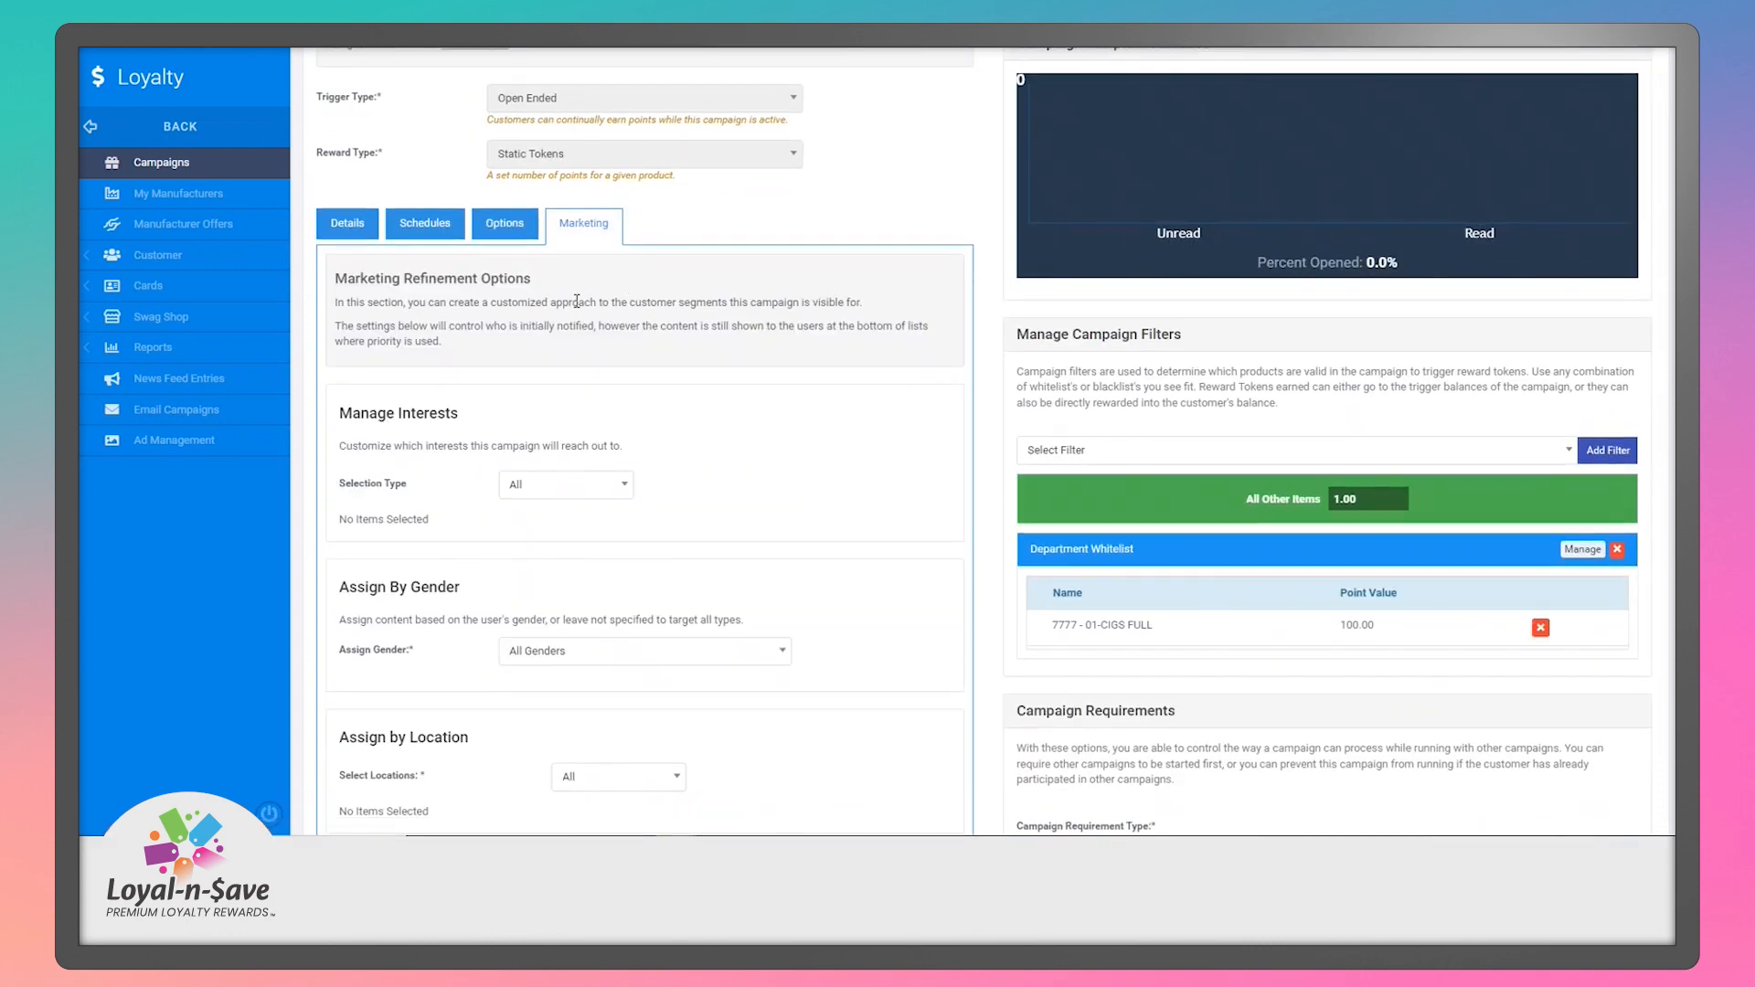
pyautogui.scroll(-2, 577, 309)
pyautogui.scroll(-3, 579, 309)
pyautogui.scroll(5, 576, 313)
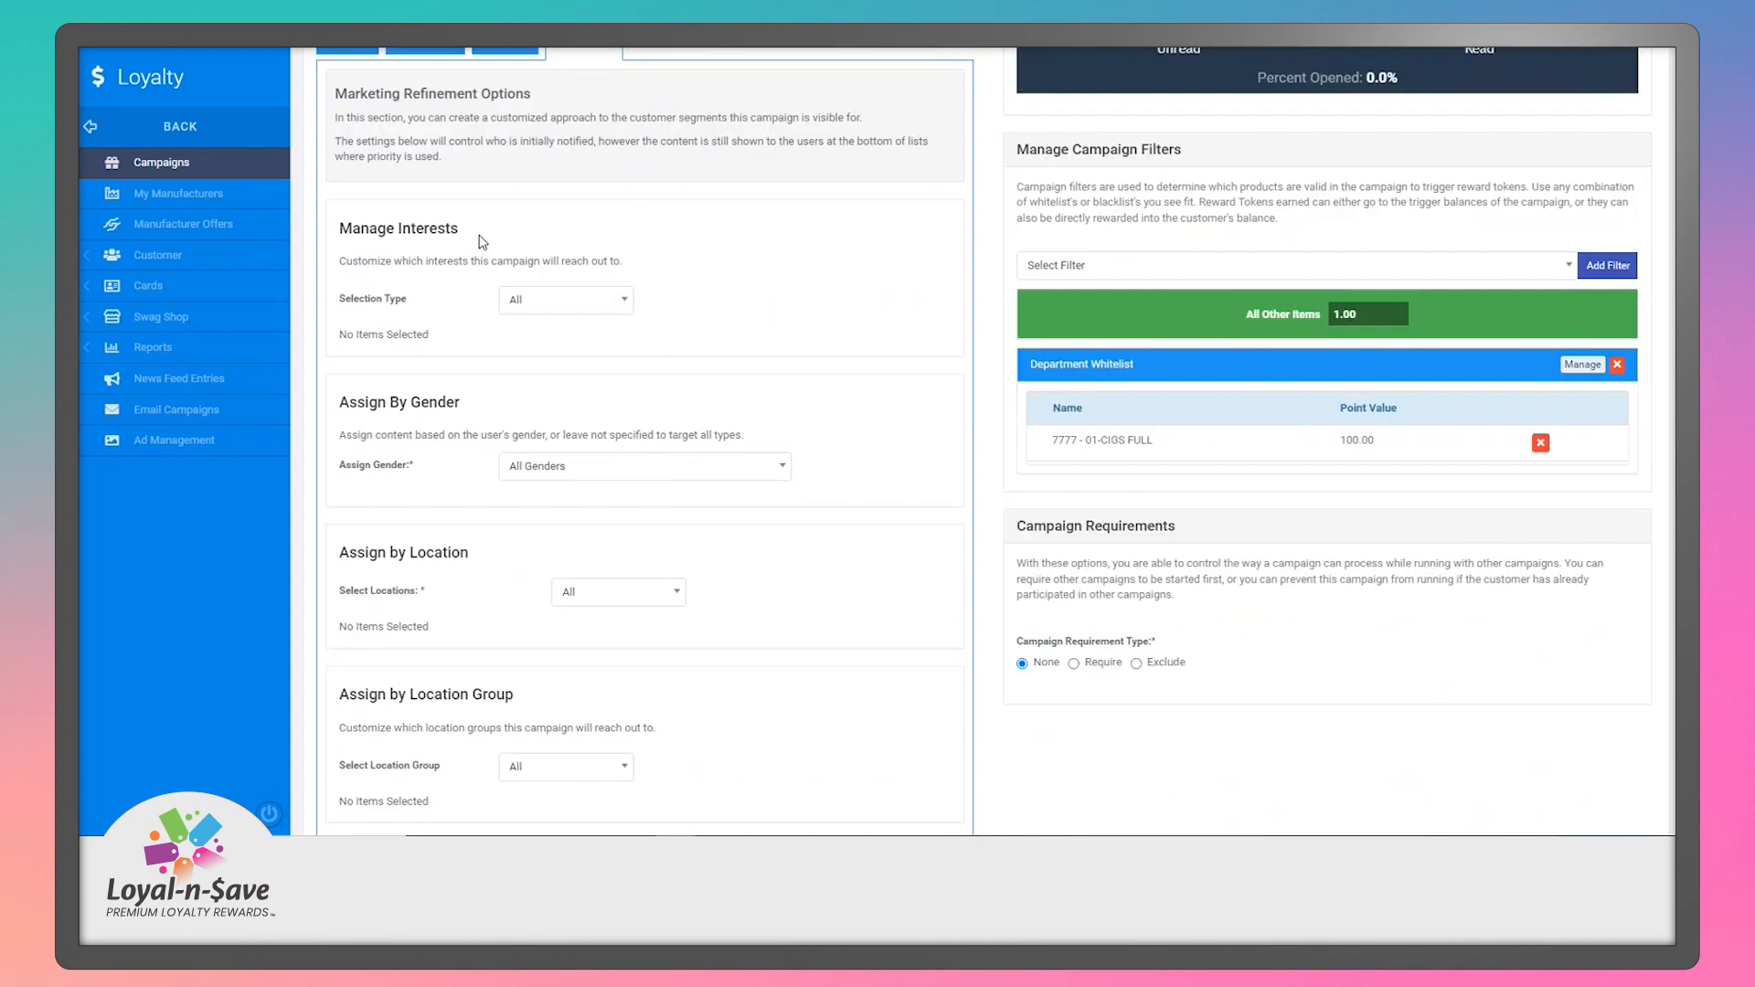
pyautogui.click(375, 223)
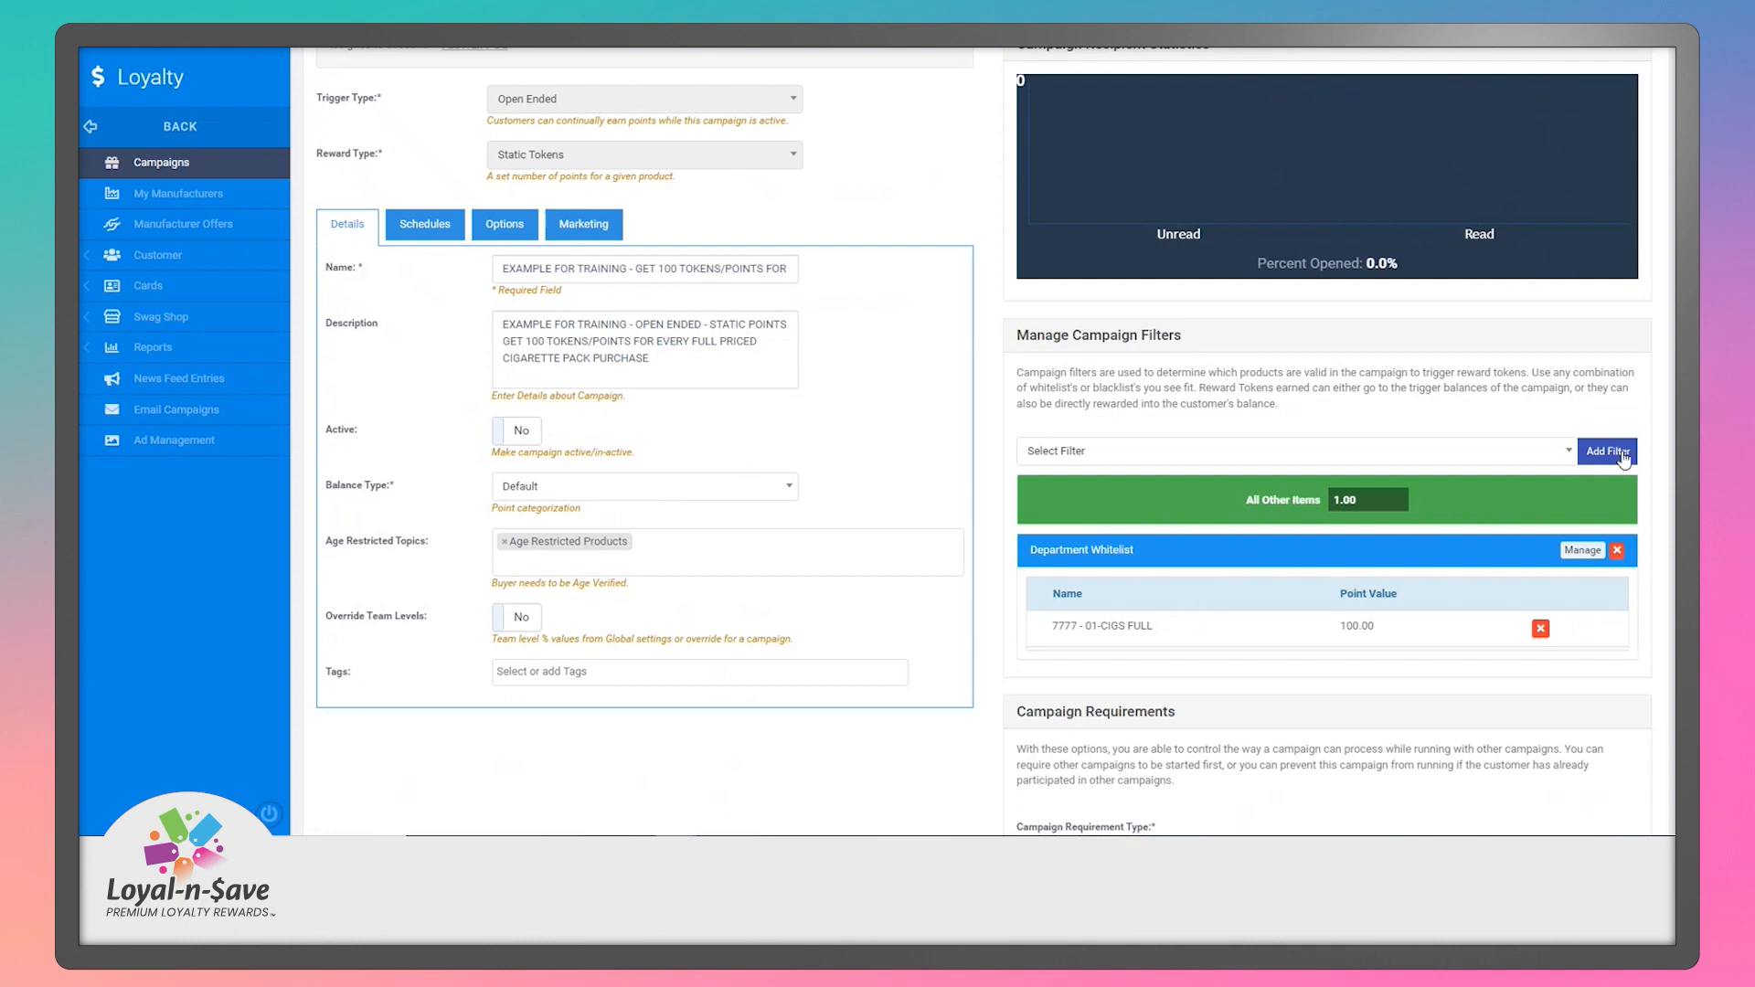
# Inspect the campaign's available filter types and the point value field for 01-CIGS FULL in the Department Whitelist.
pyautogui.click(1553, 451)
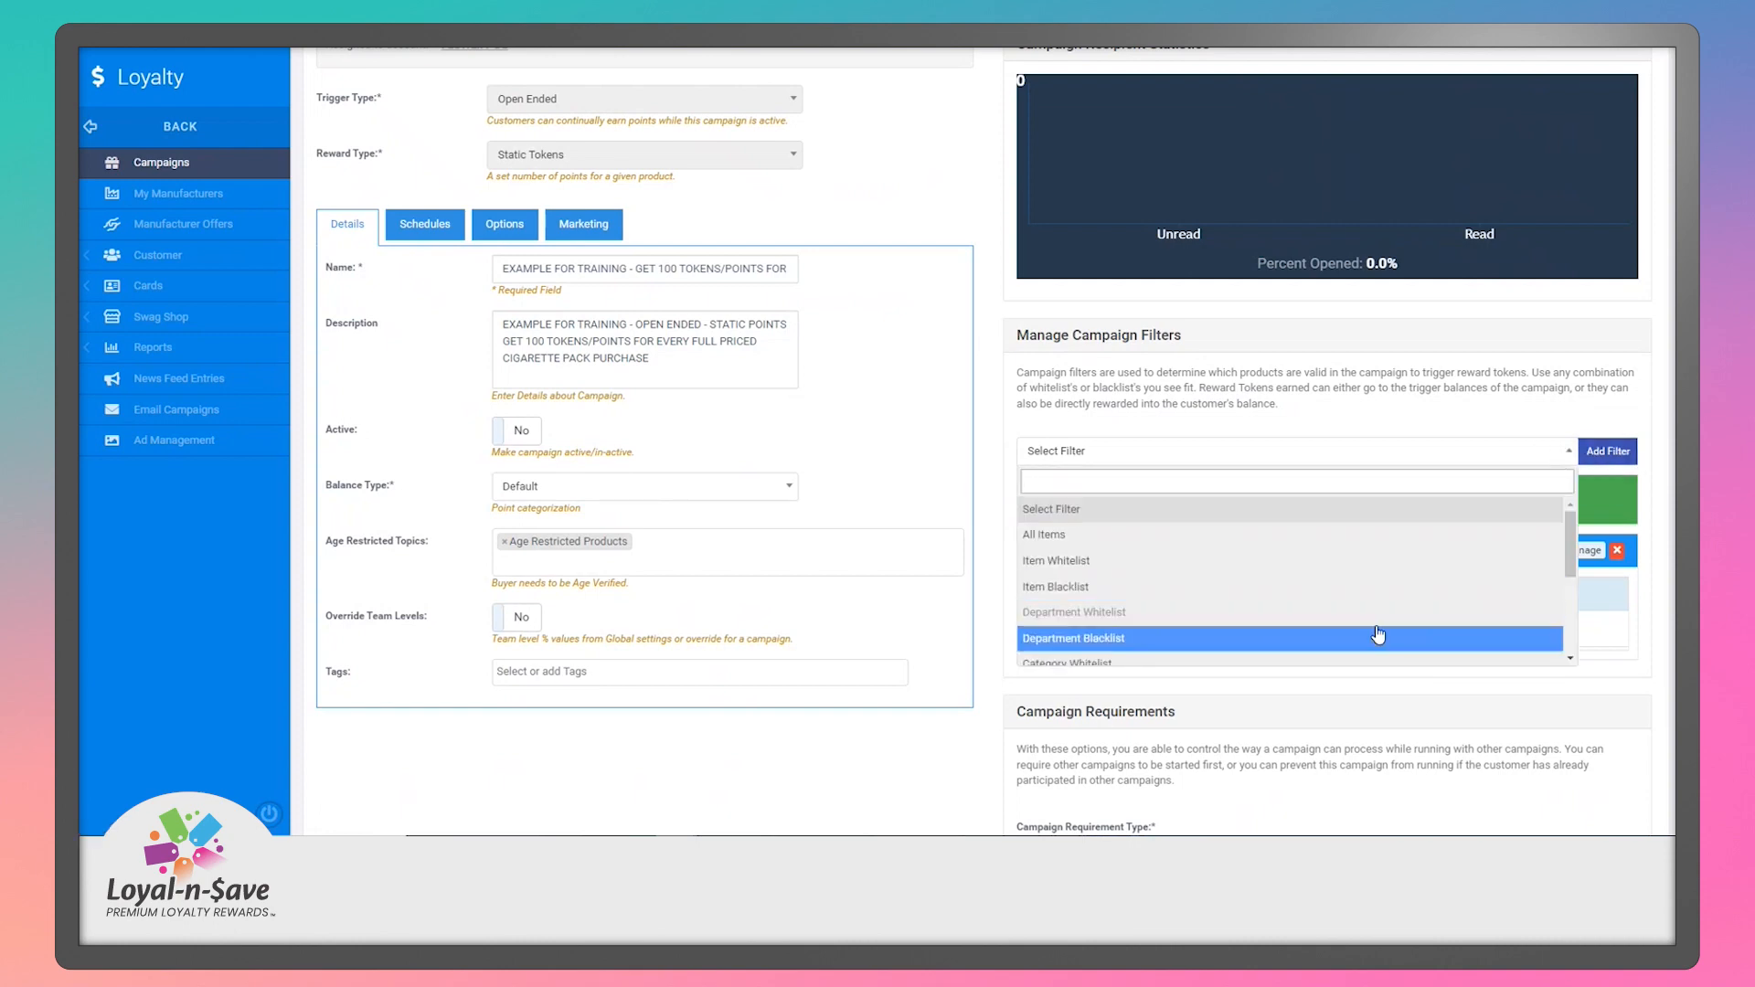
pyautogui.click(1570, 420)
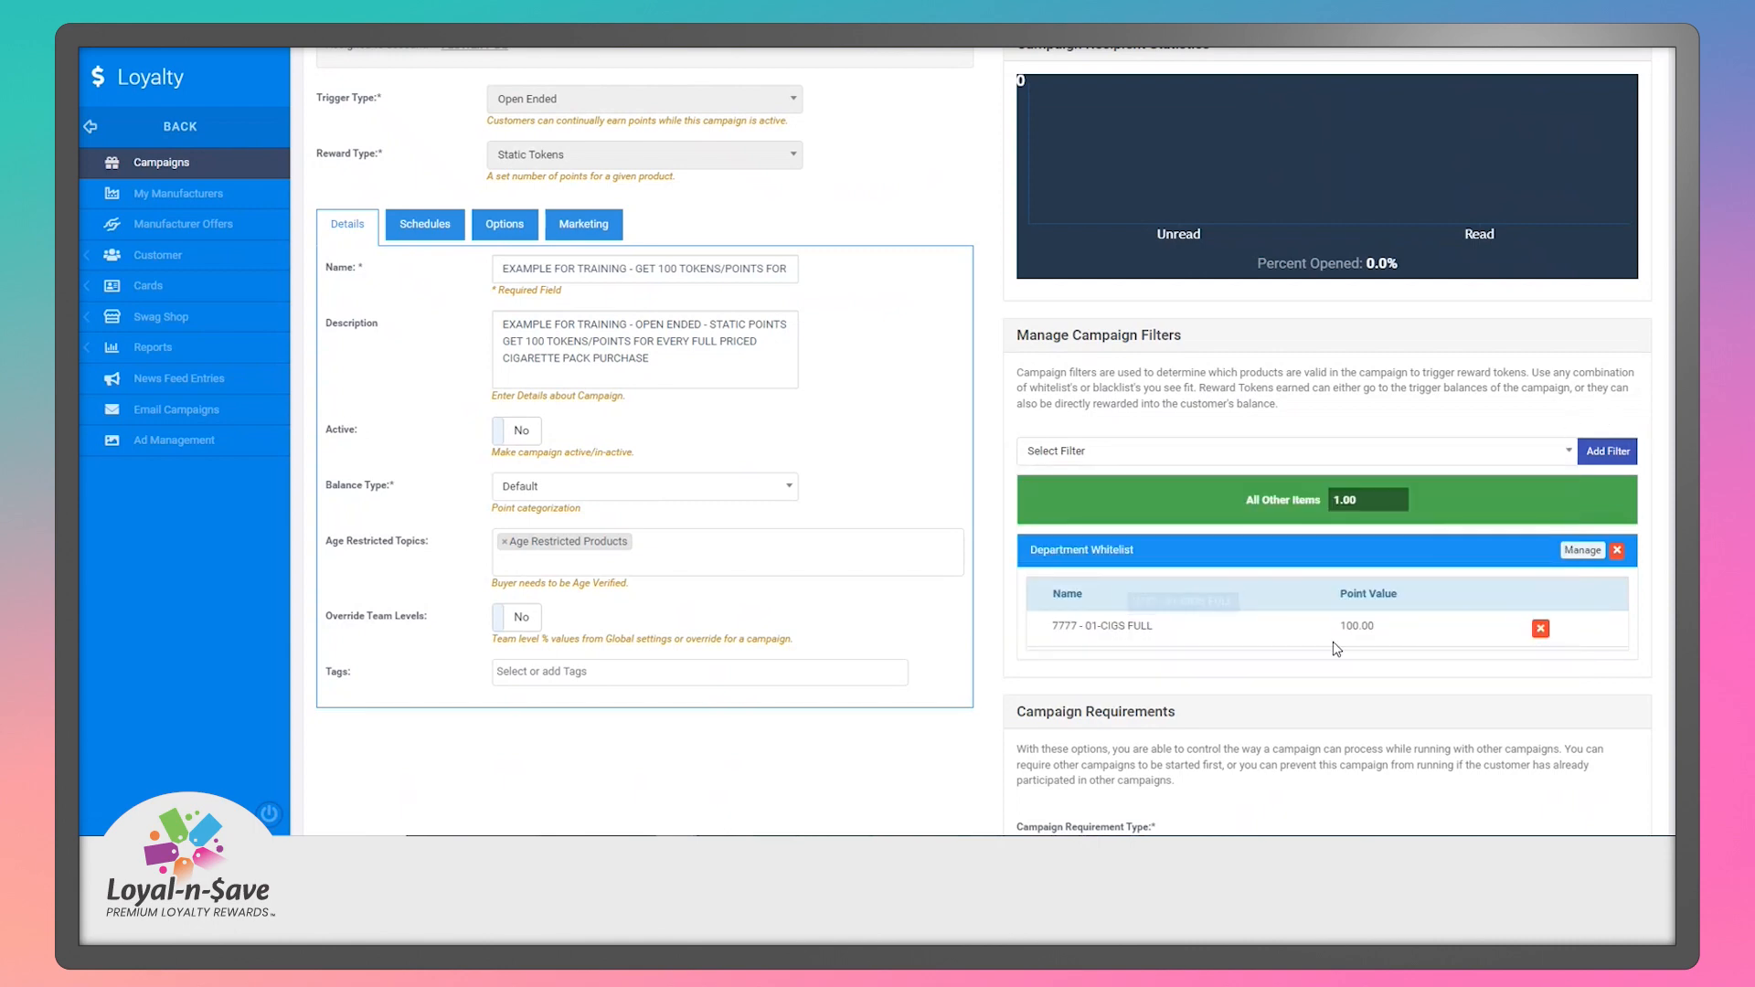
pyautogui.click(1564, 551)
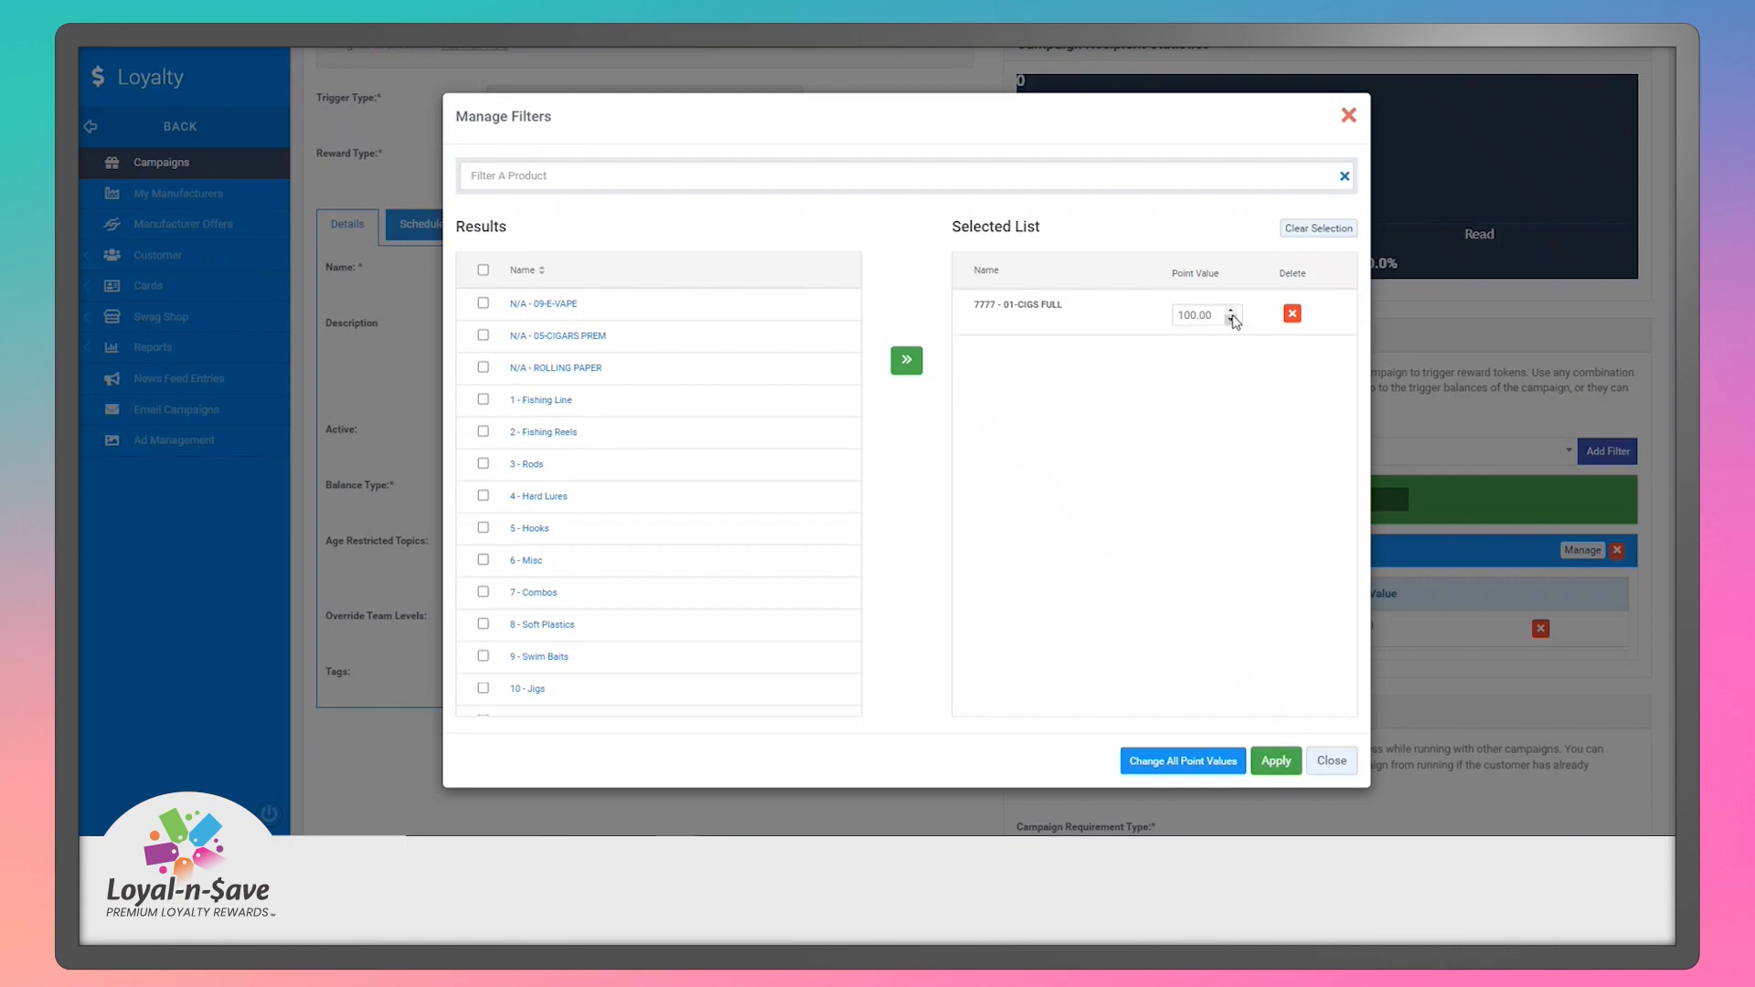
pyautogui.click(1200, 316)
pyautogui.click(1276, 761)
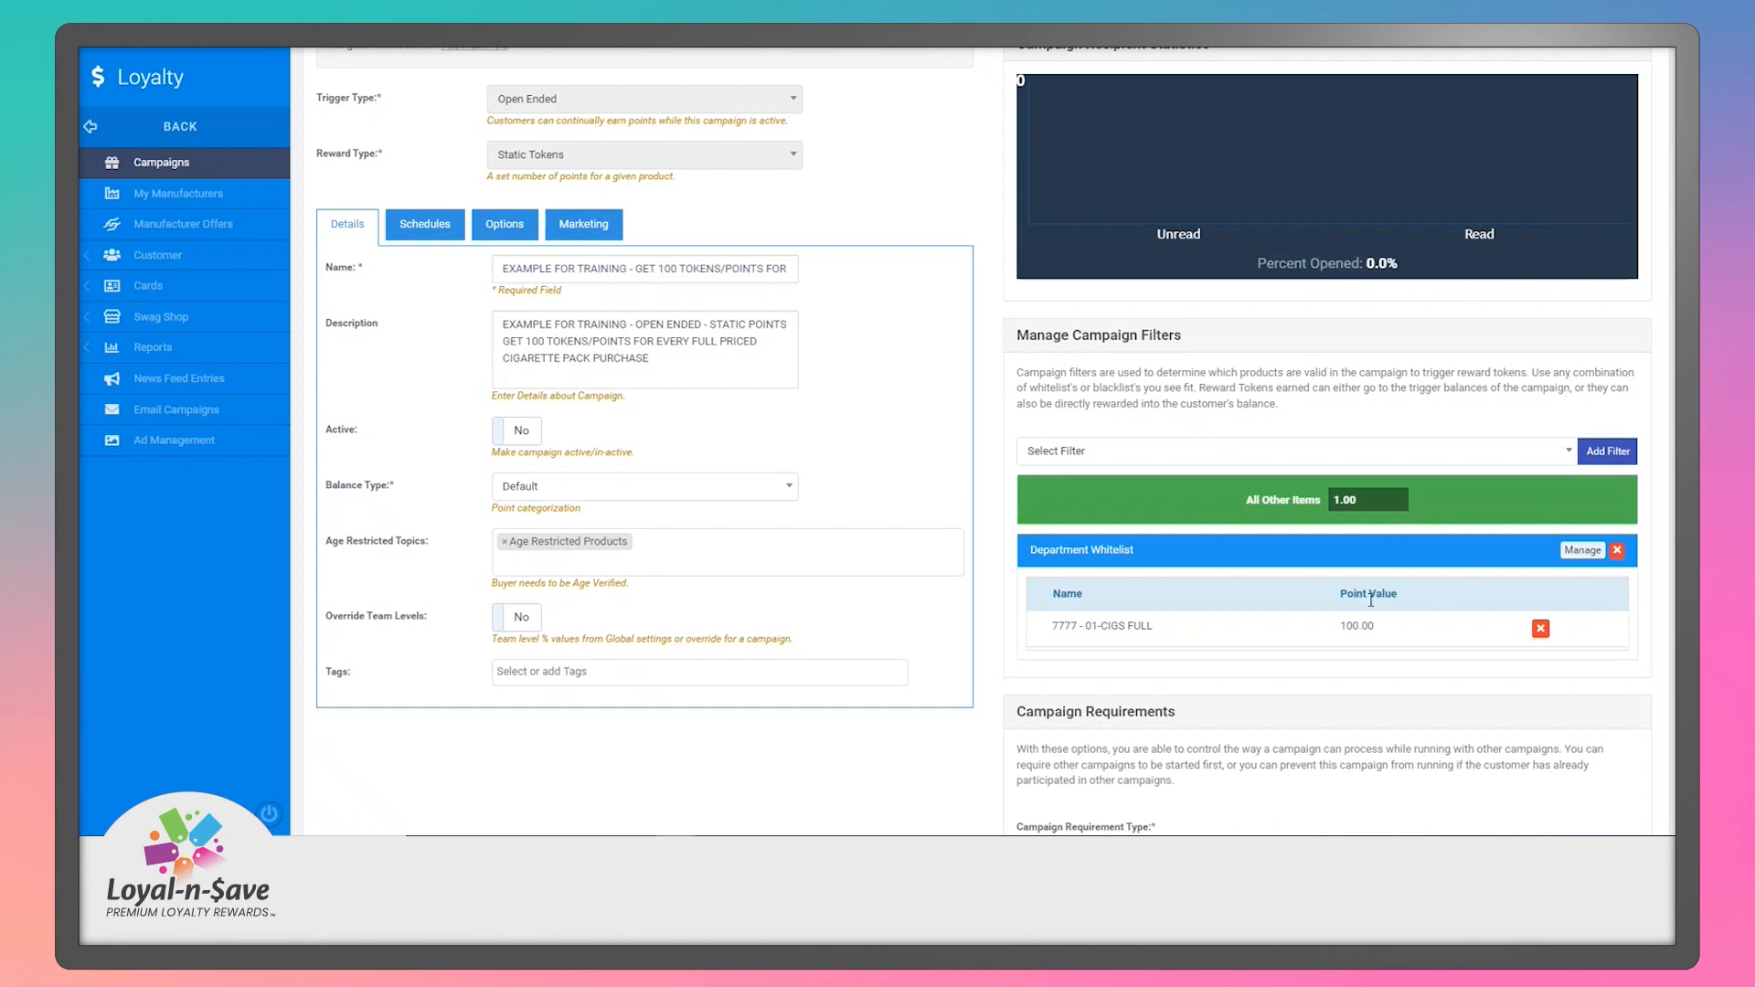
# Try turning on Single Use in the cigarette pack campaign's options, inspect its limit periods, and discard the changes.
pyautogui.click(505, 225)
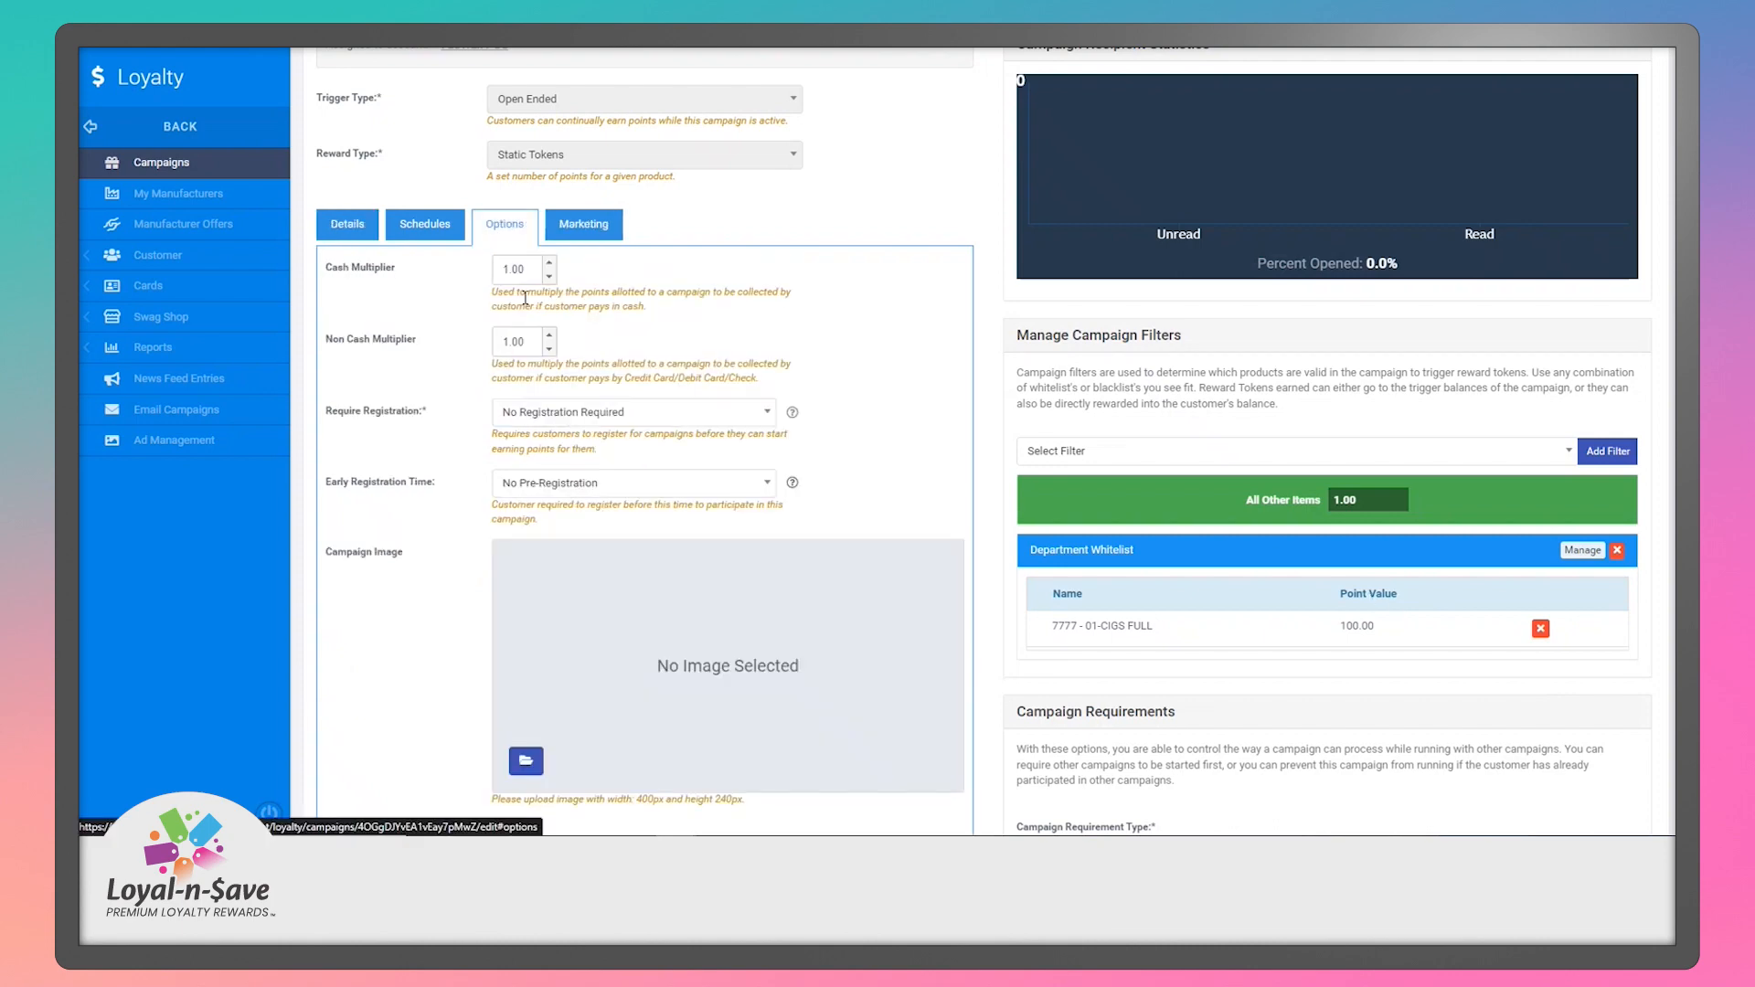
pyautogui.scroll(-3, 526, 298)
pyautogui.click(509, 589)
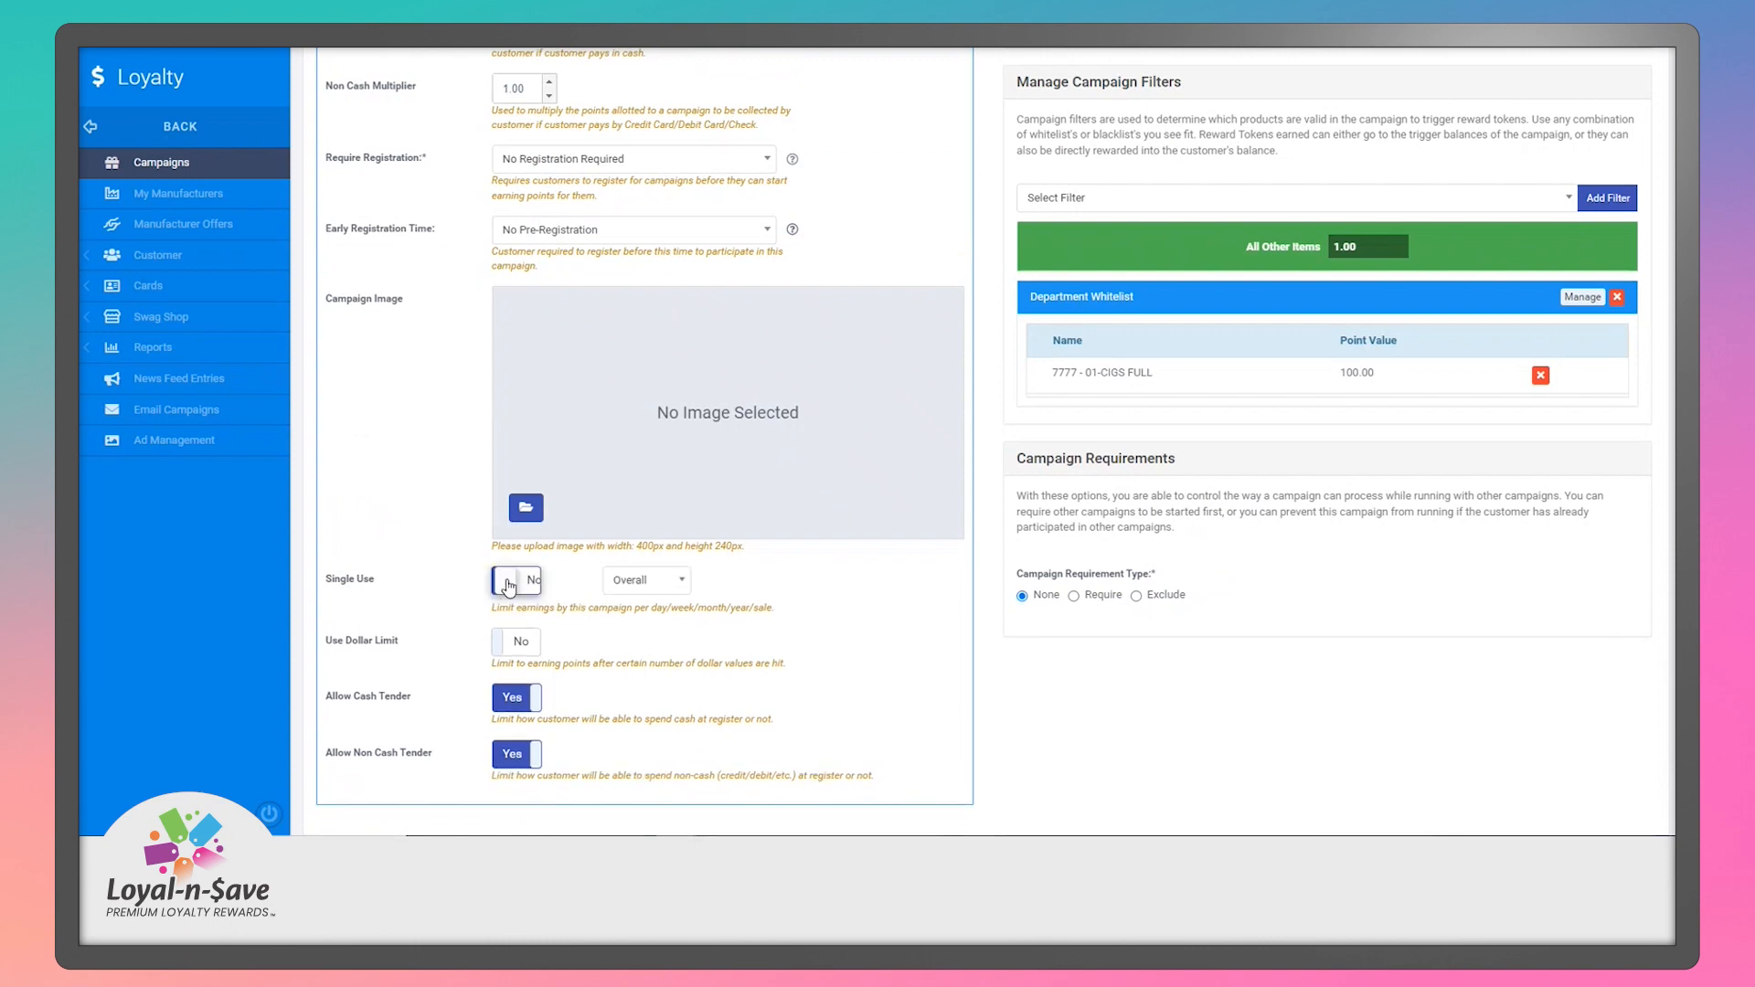
pyautogui.click(676, 584)
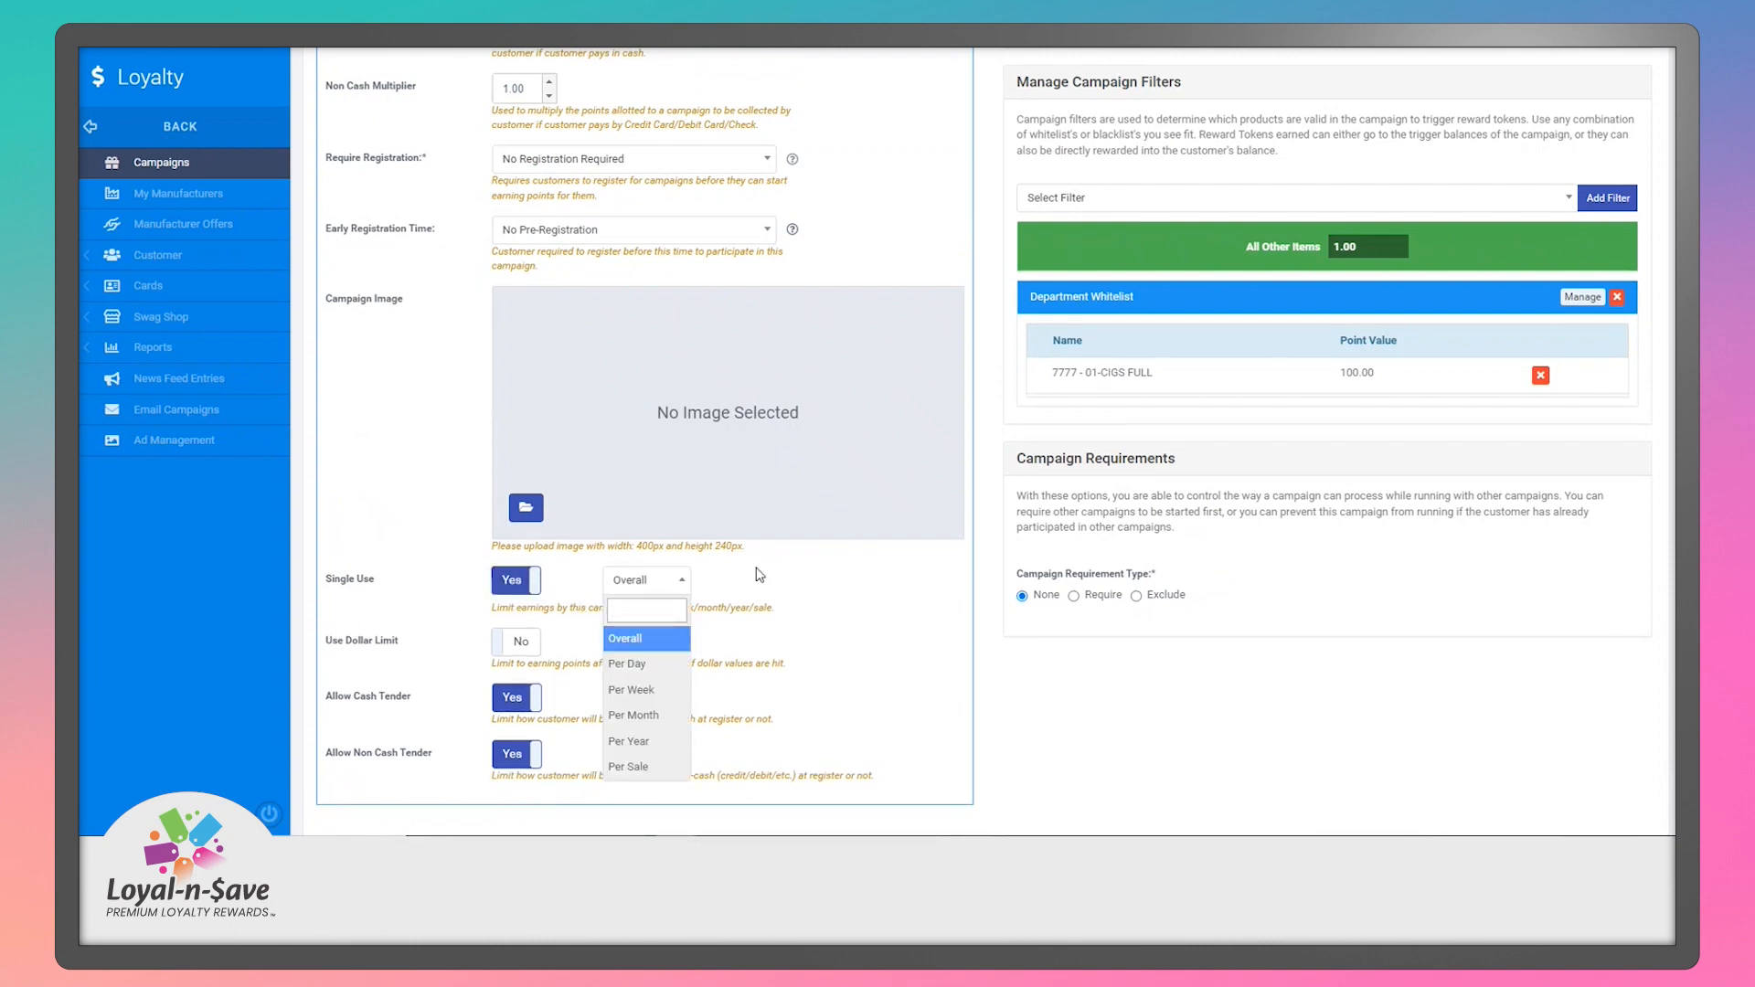
pyautogui.click(823, 582)
pyautogui.scroll(4, 859, 567)
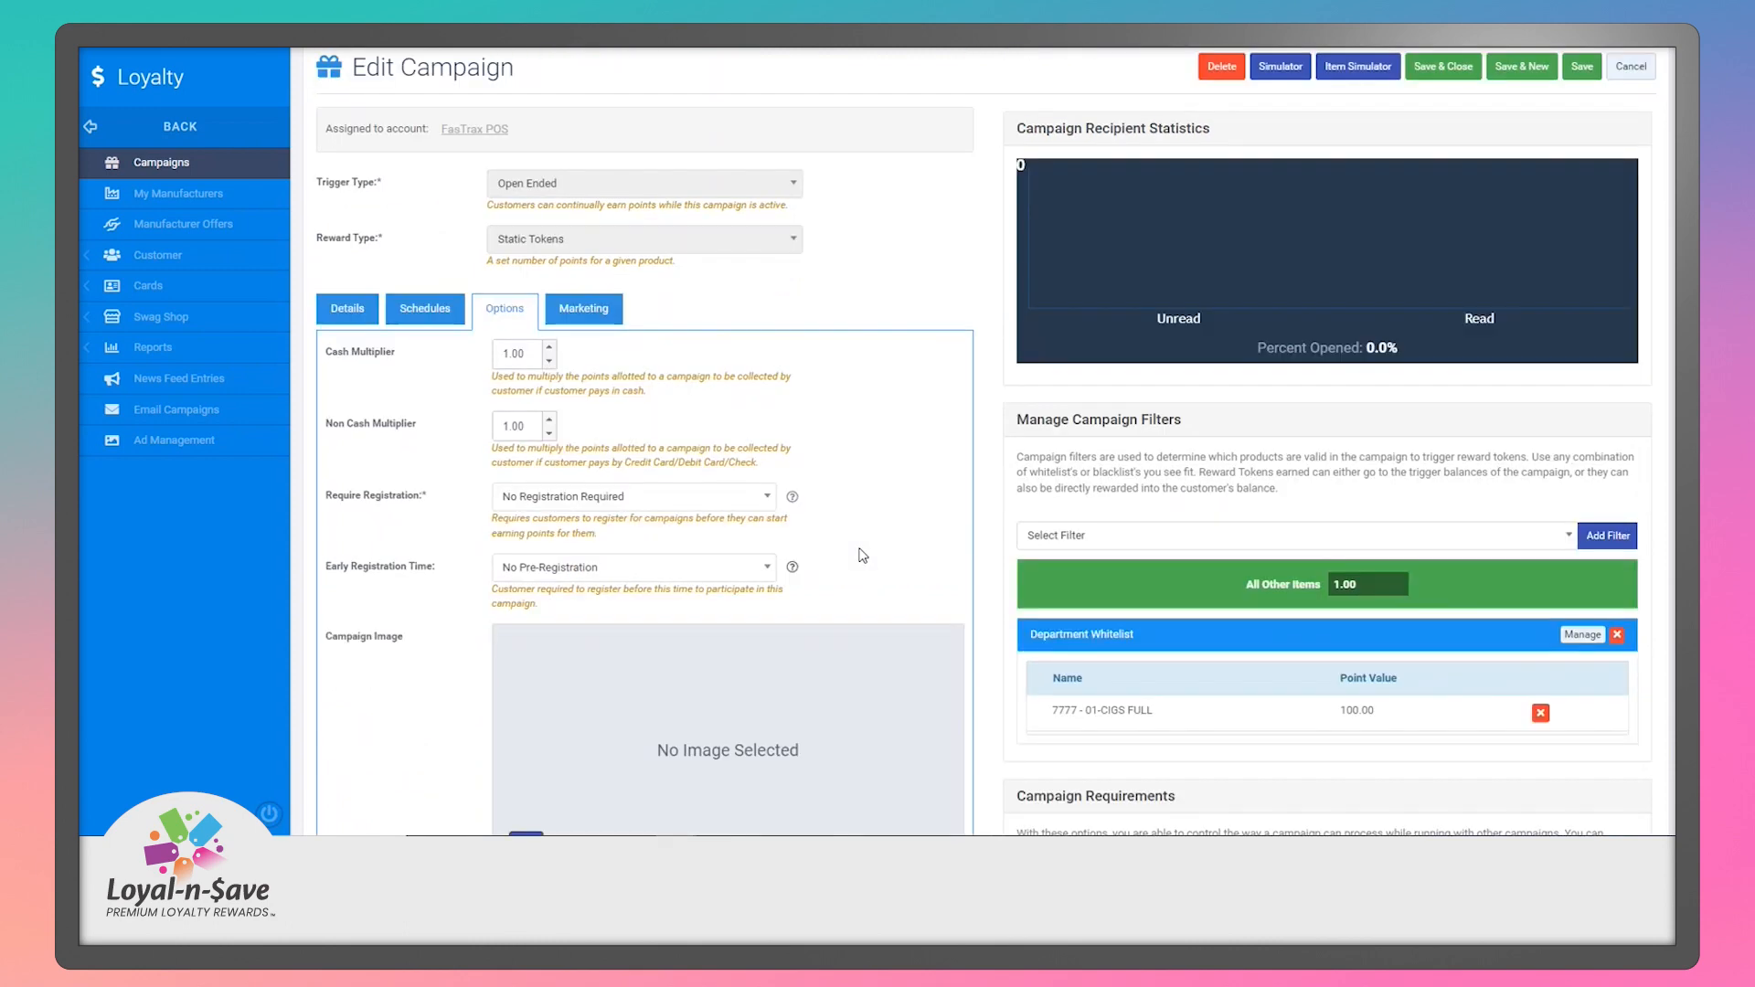
pyautogui.click(347, 310)
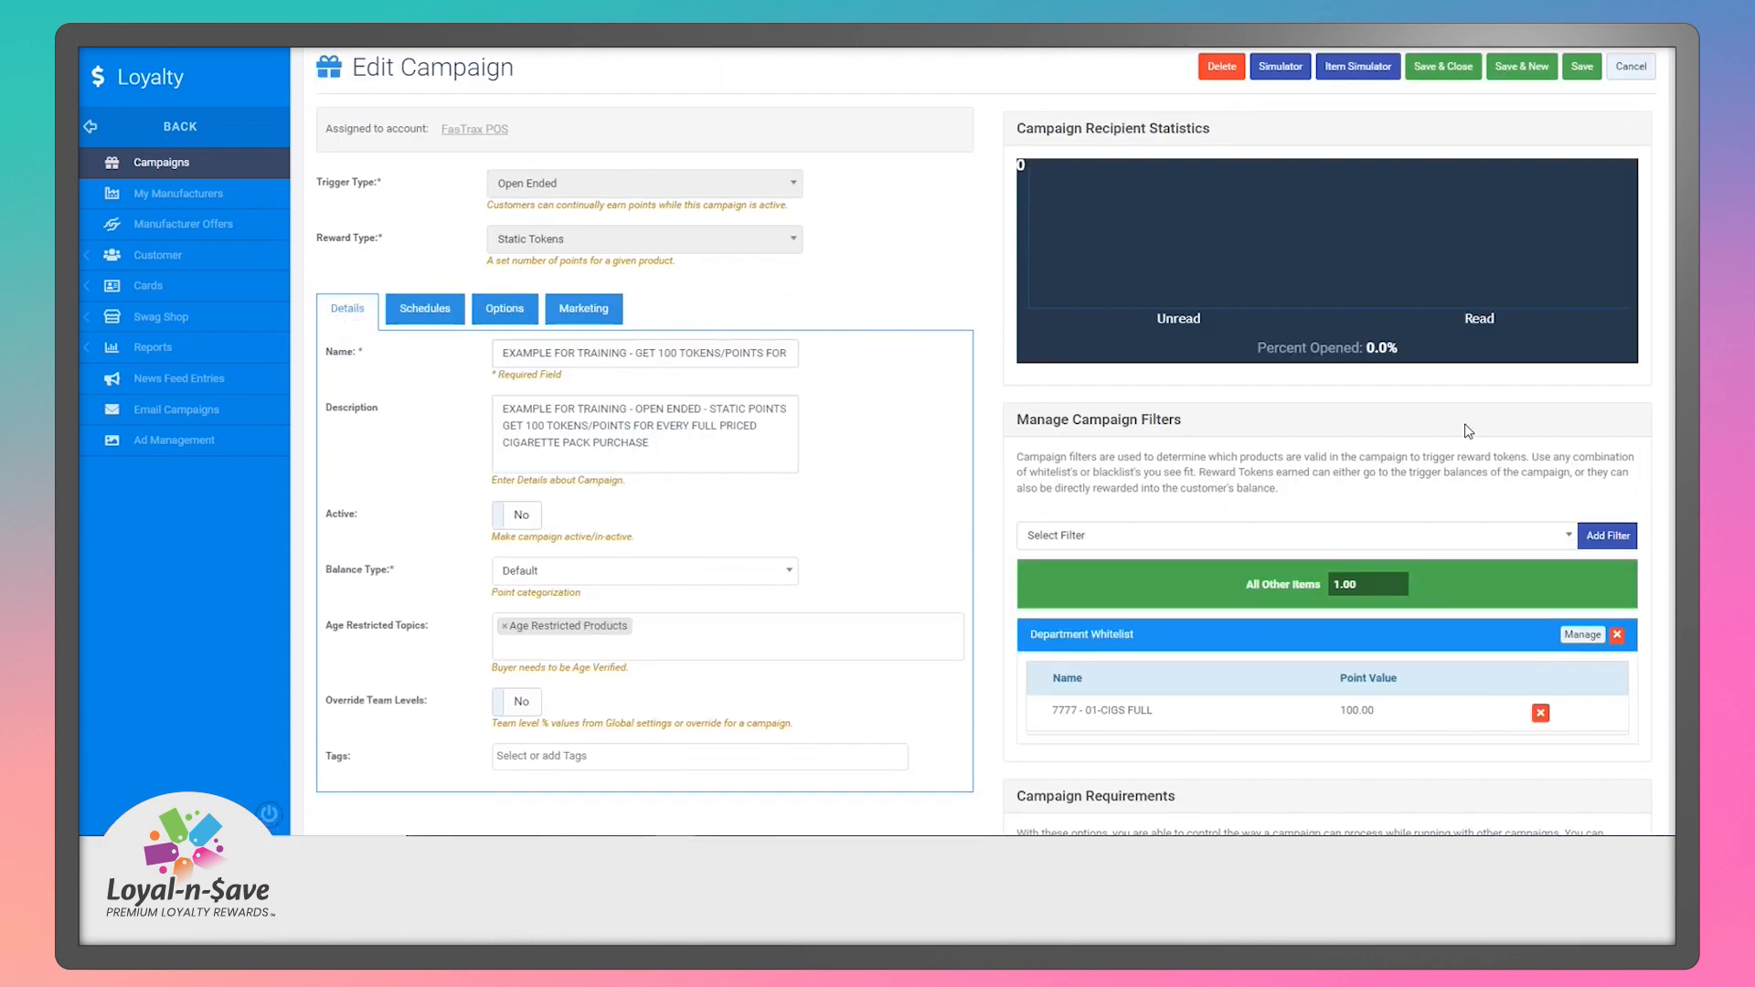
pyautogui.click(1631, 66)
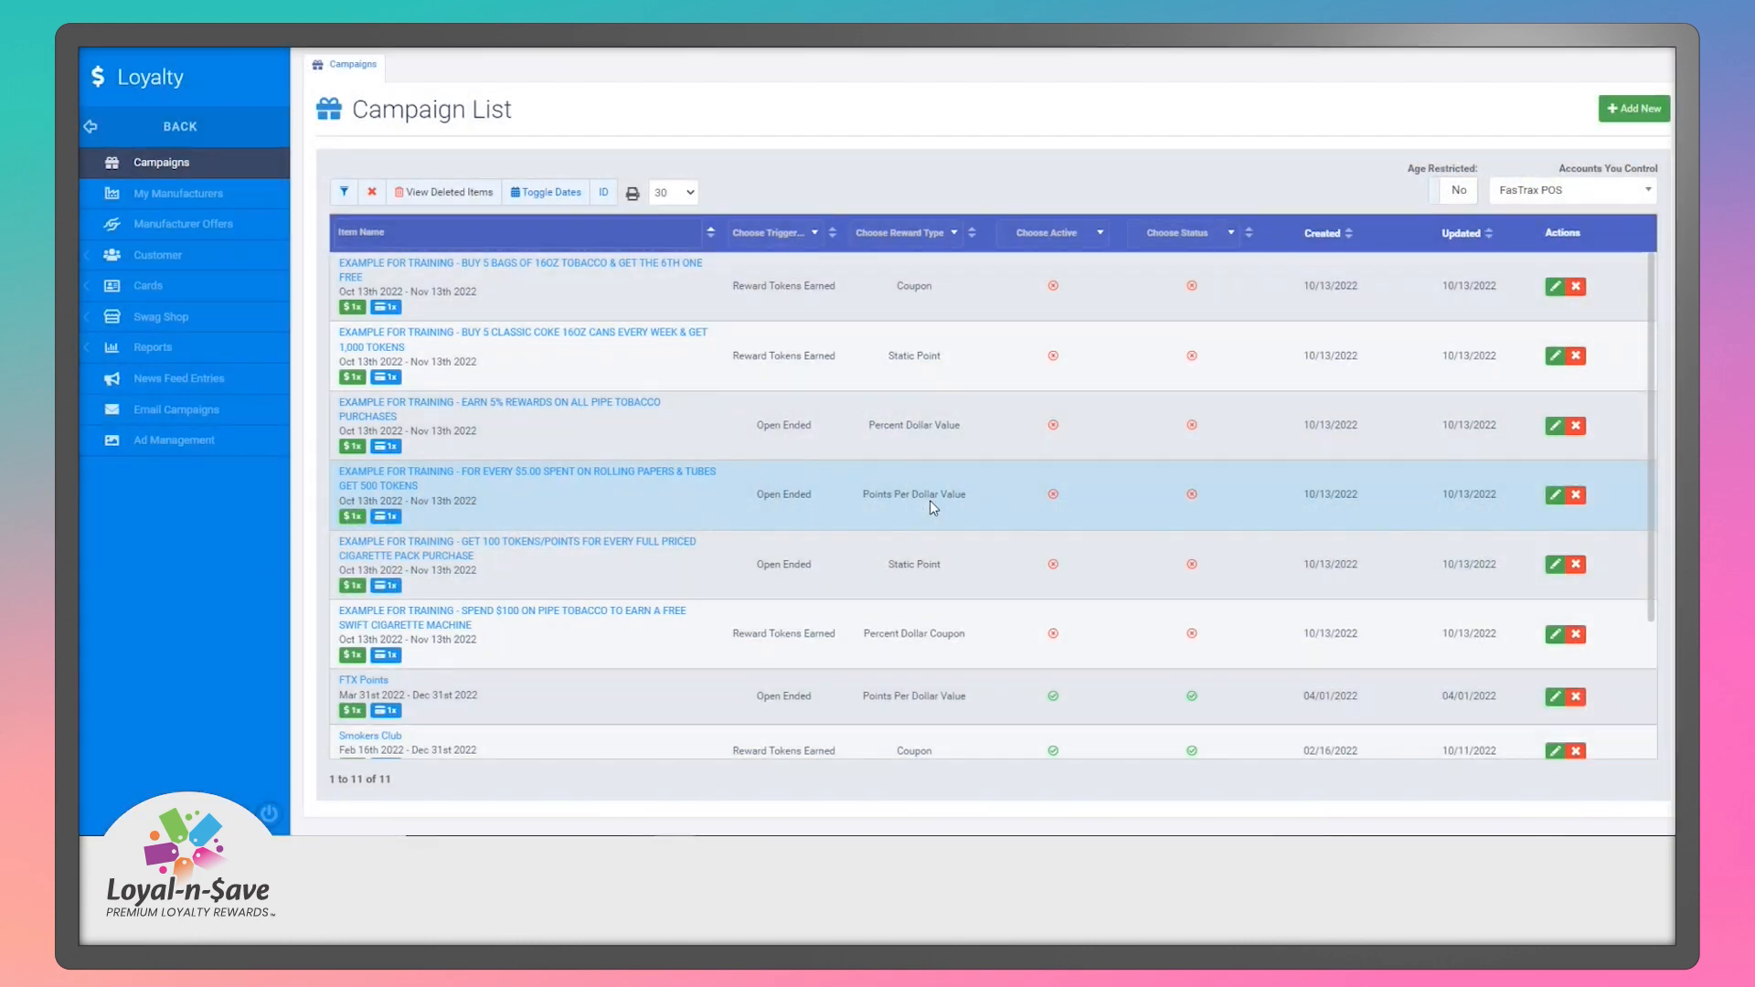
# Review the details of the training example giving 500 tokens for every $5.00 spent on rolling papers and tubes.
pyautogui.click(930, 501)
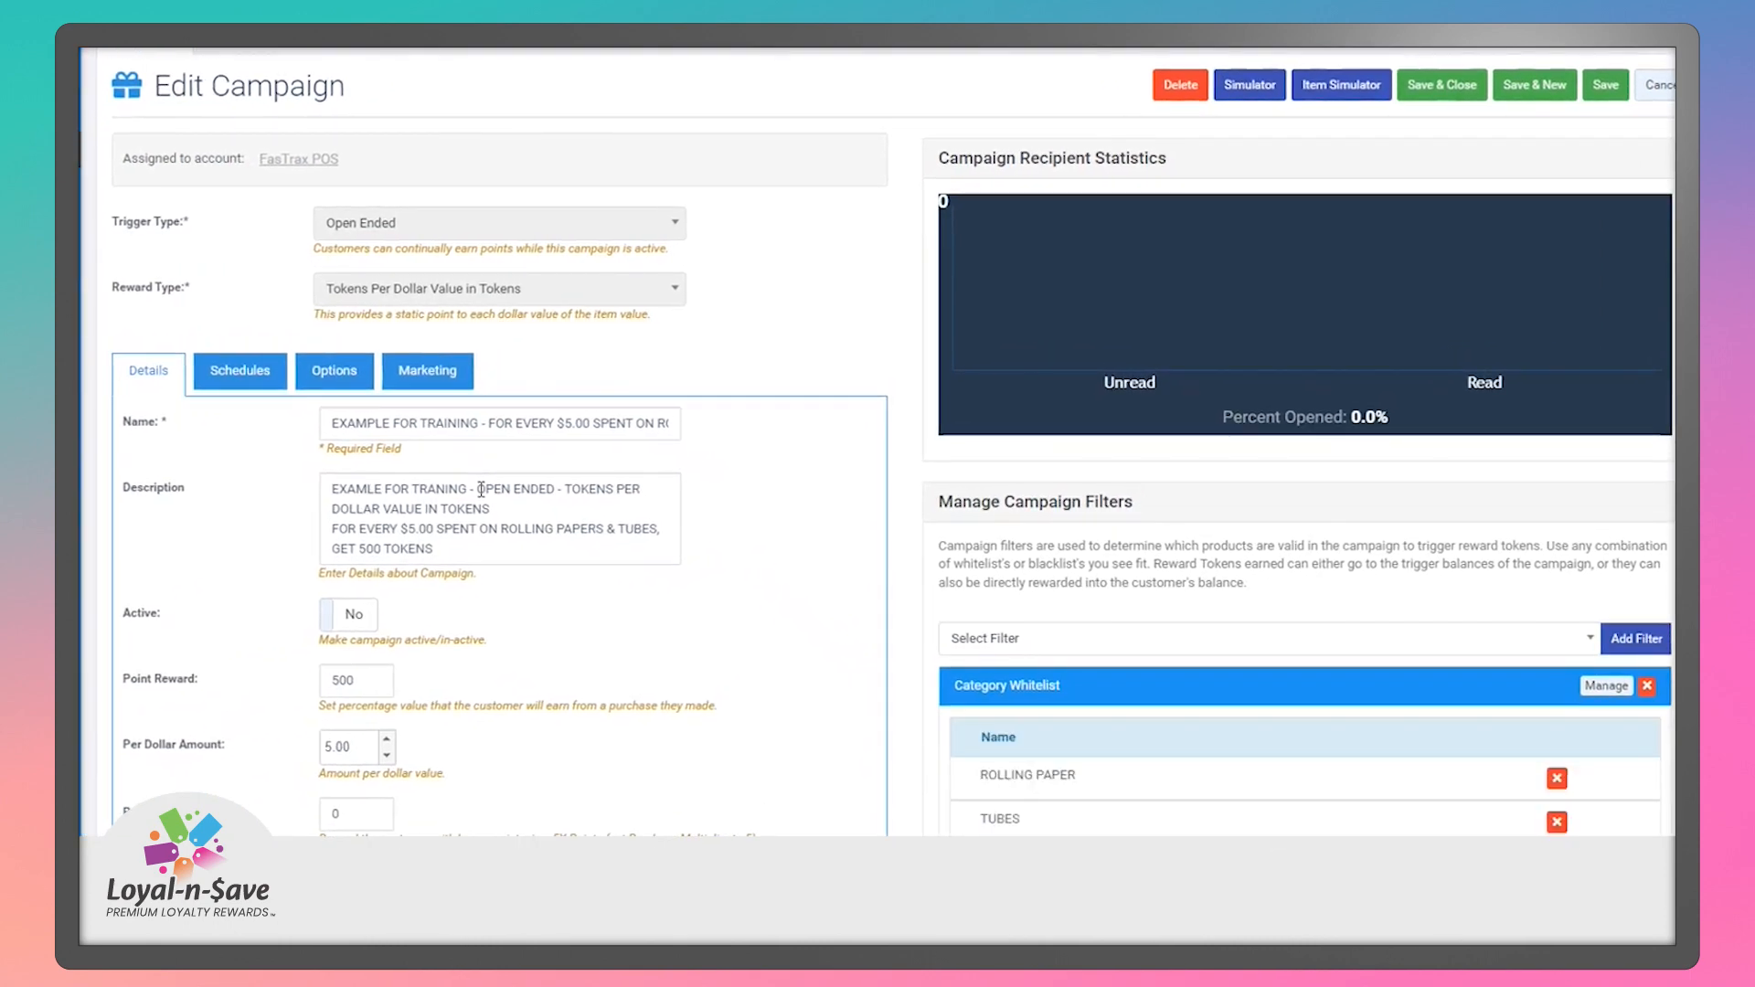
pyautogui.click(554, 530)
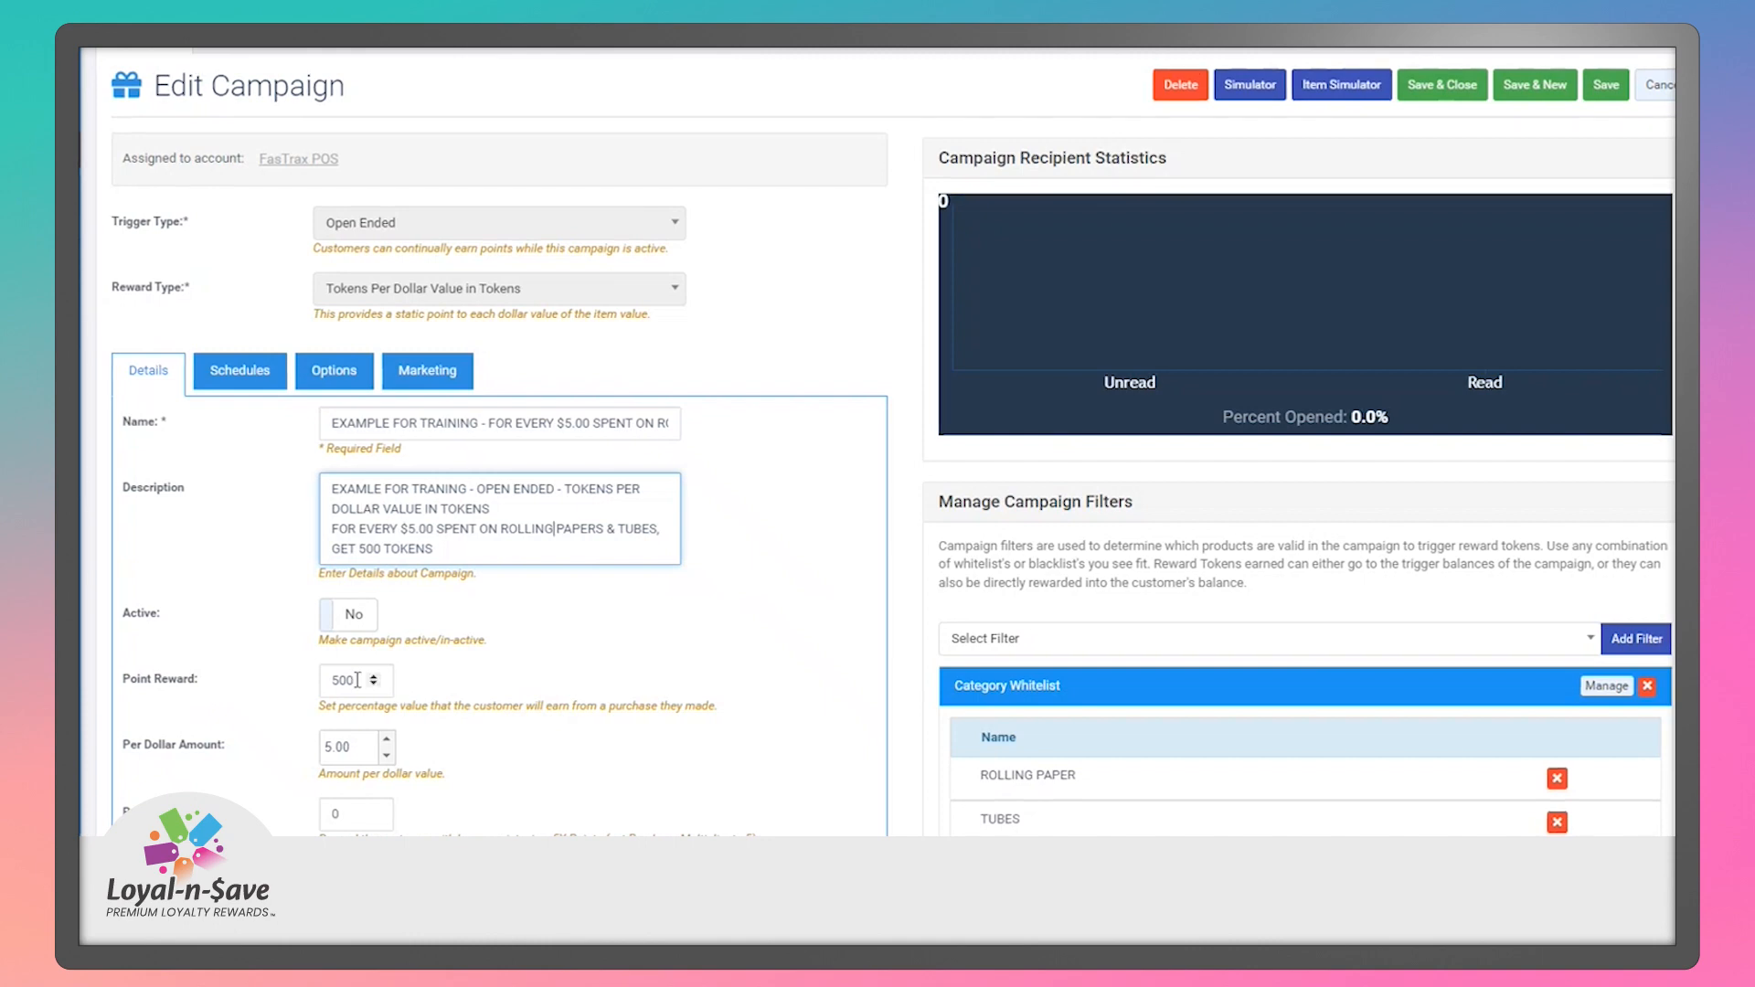
pyautogui.scroll(-1, 361, 681)
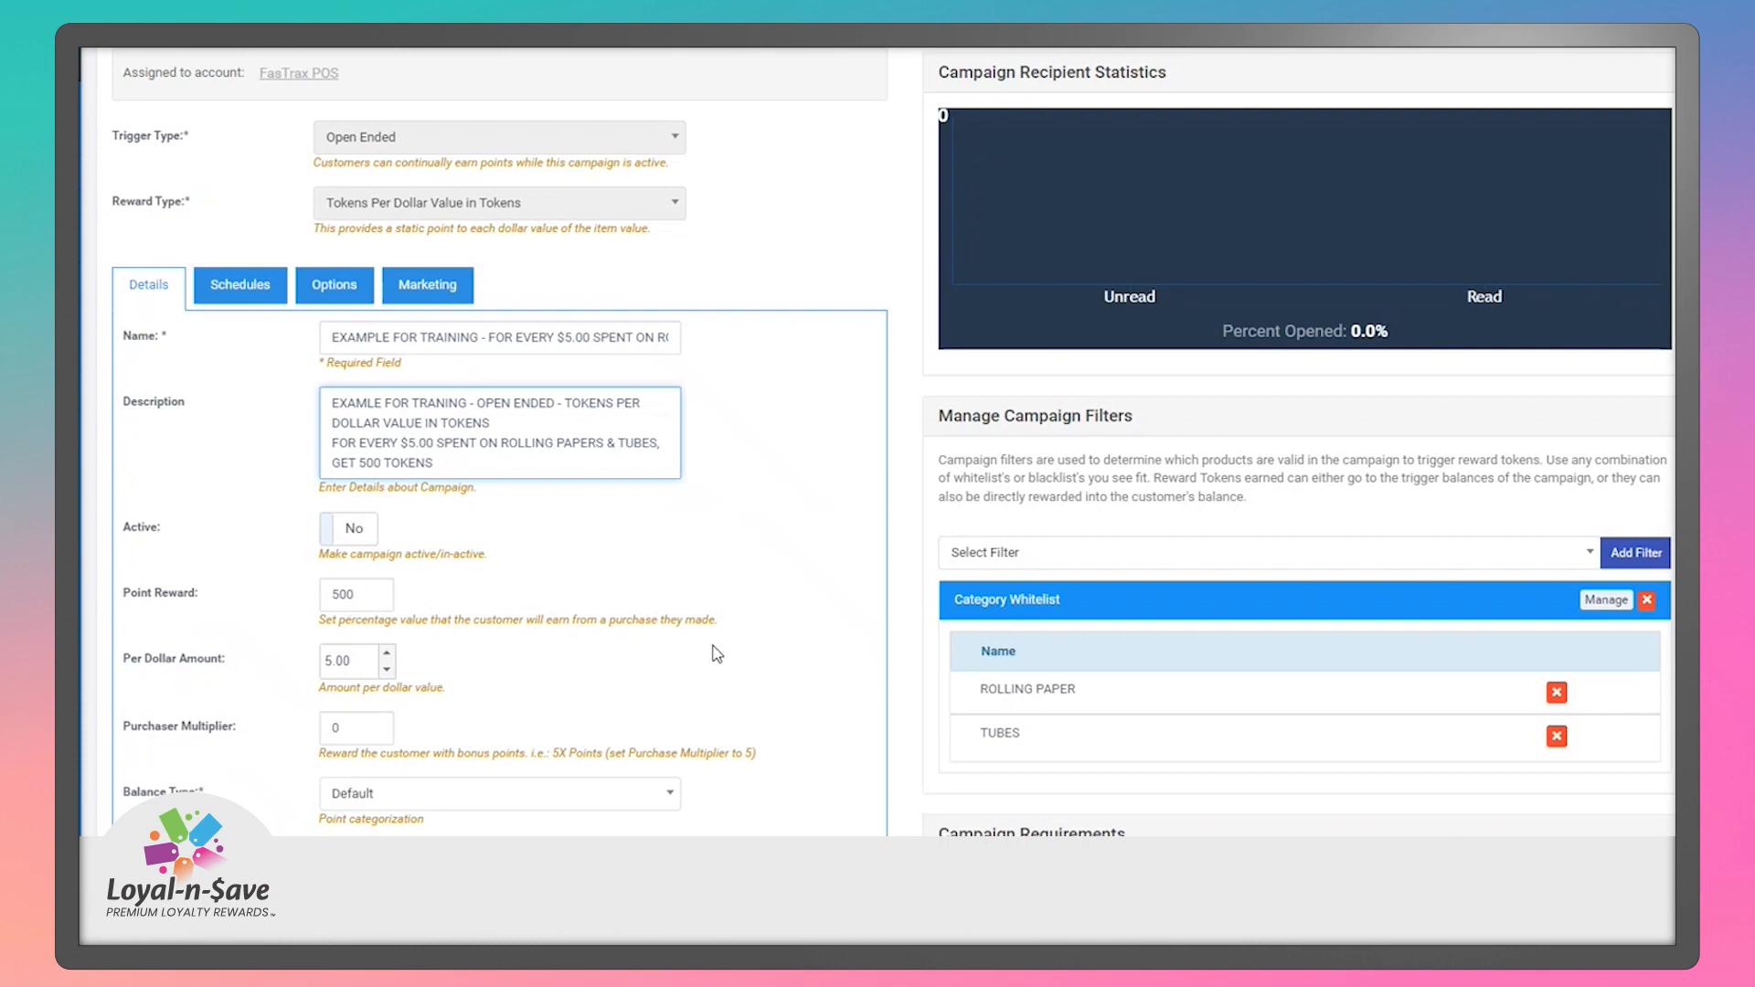
pyautogui.scroll(-2, 704, 640)
pyautogui.scroll(1, 703, 640)
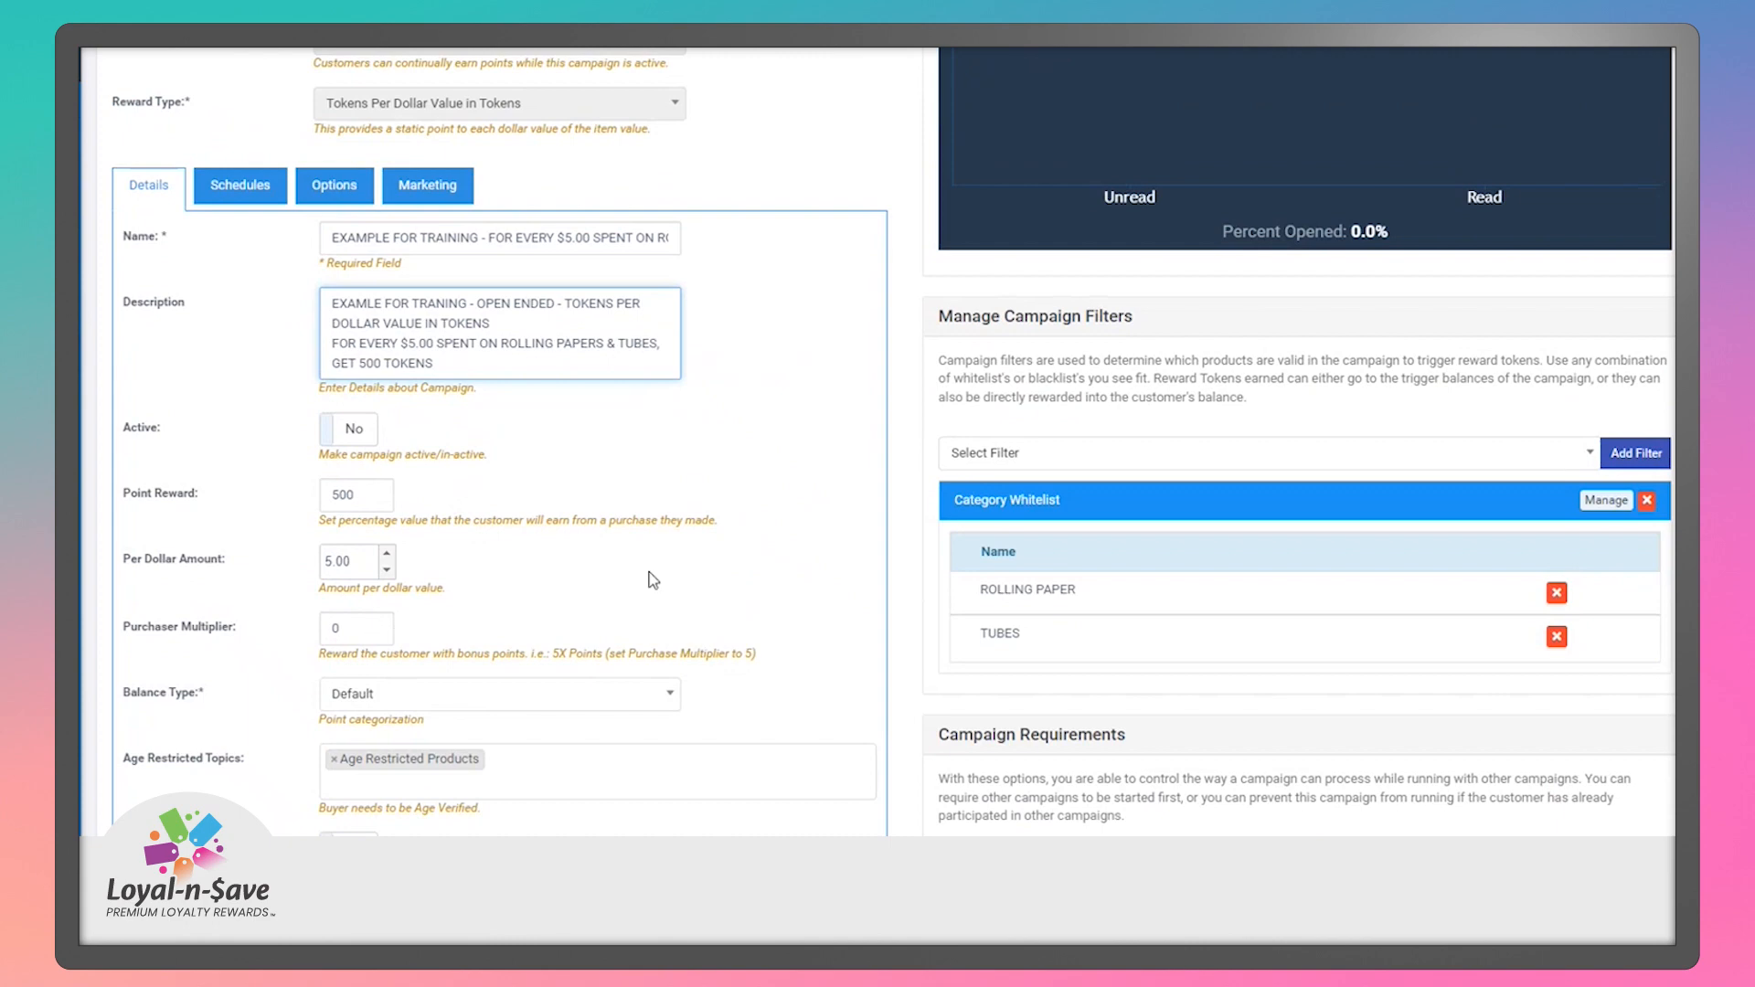
pyautogui.scroll(-1, 653, 579)
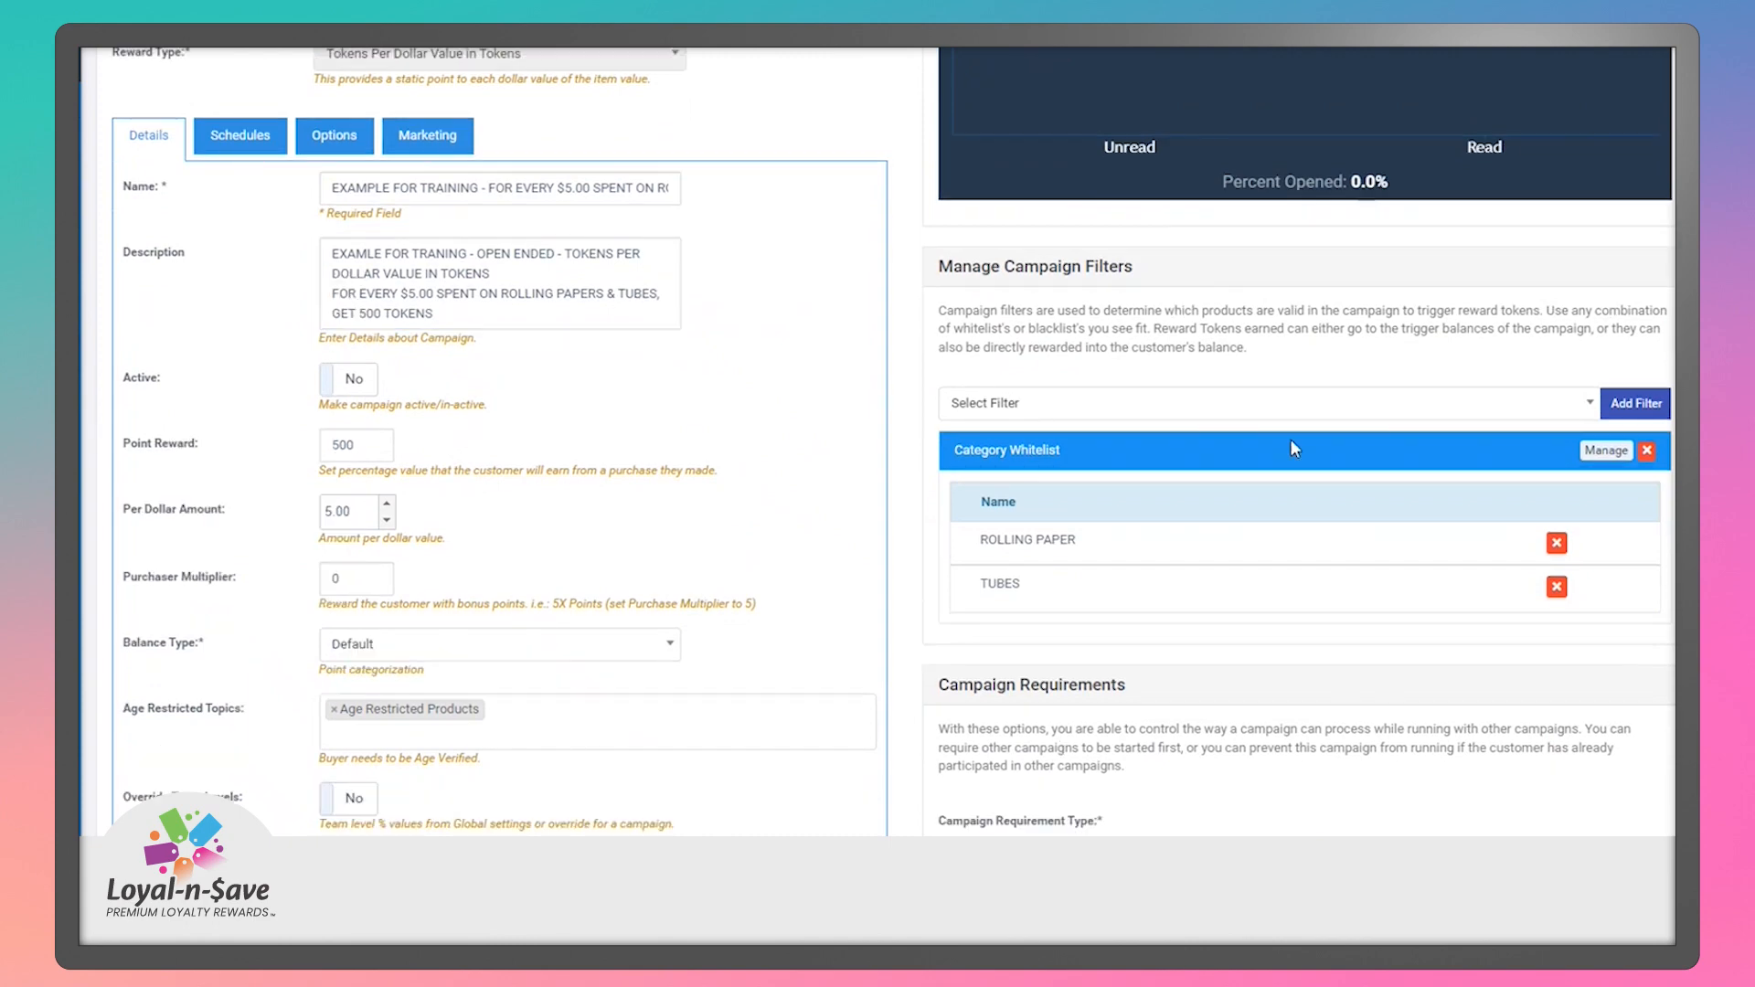
# Inspect the available filter types and the categories selected in the rolling papers campaign's Category Whitelist.
pyautogui.click(1585, 406)
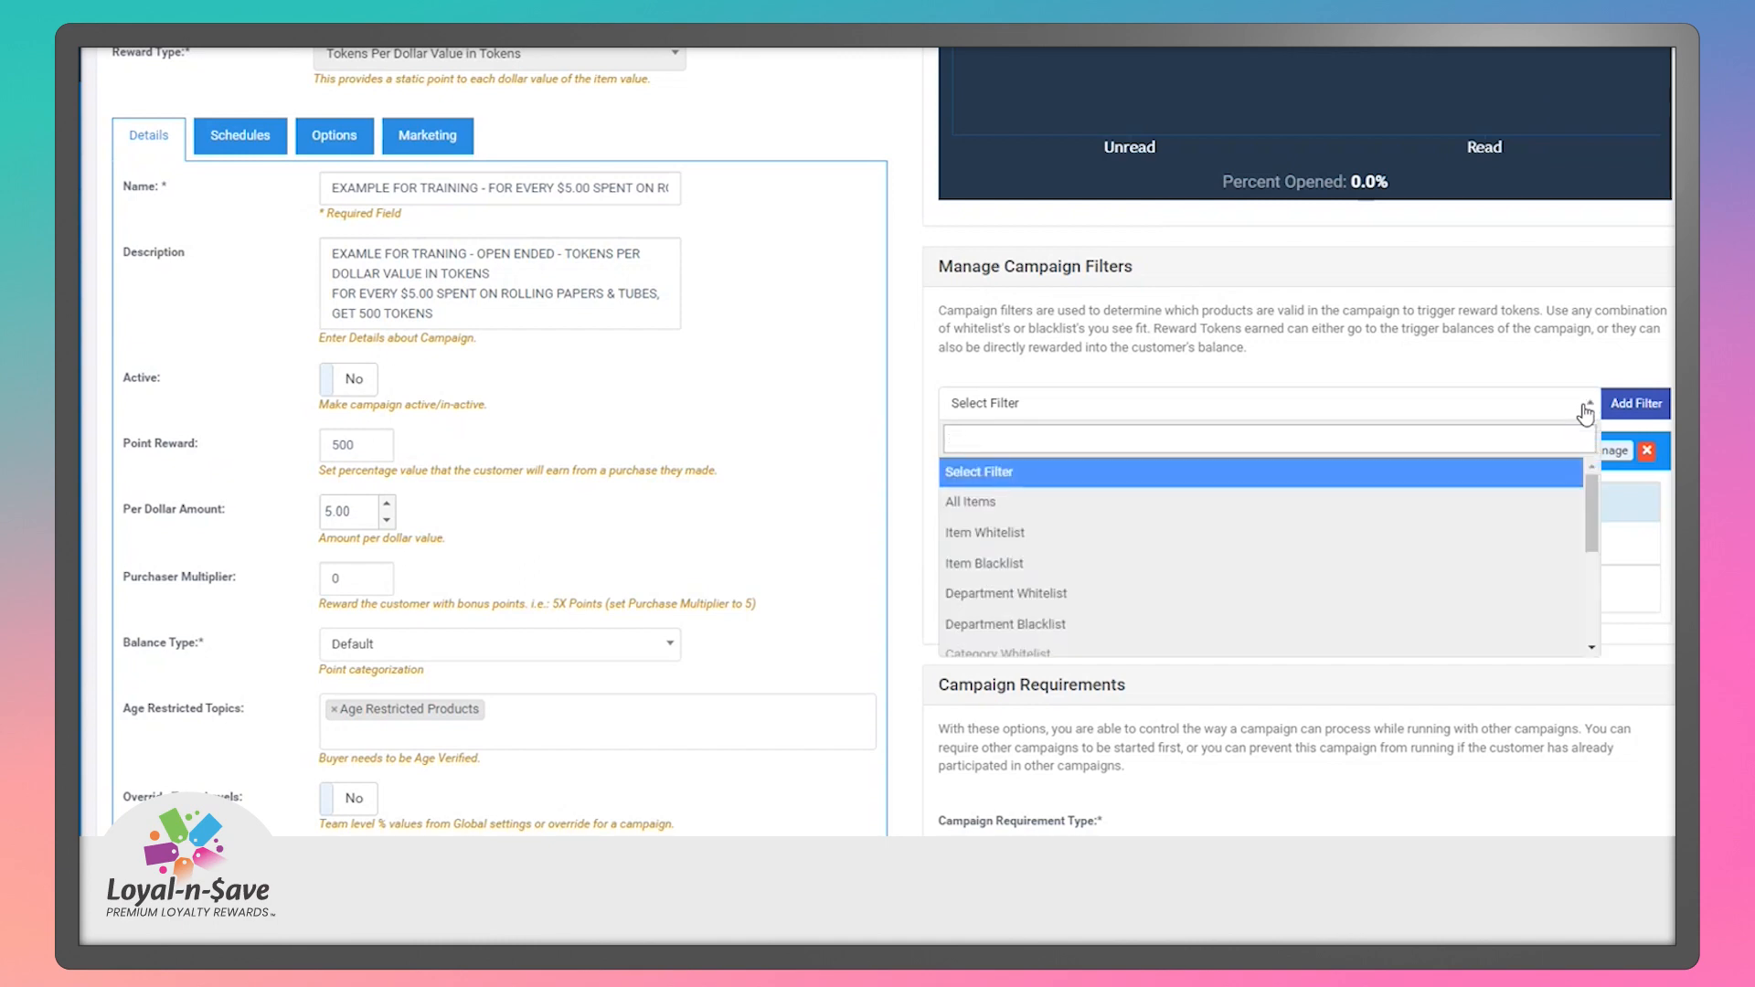
pyautogui.scroll(-3, 1381, 560)
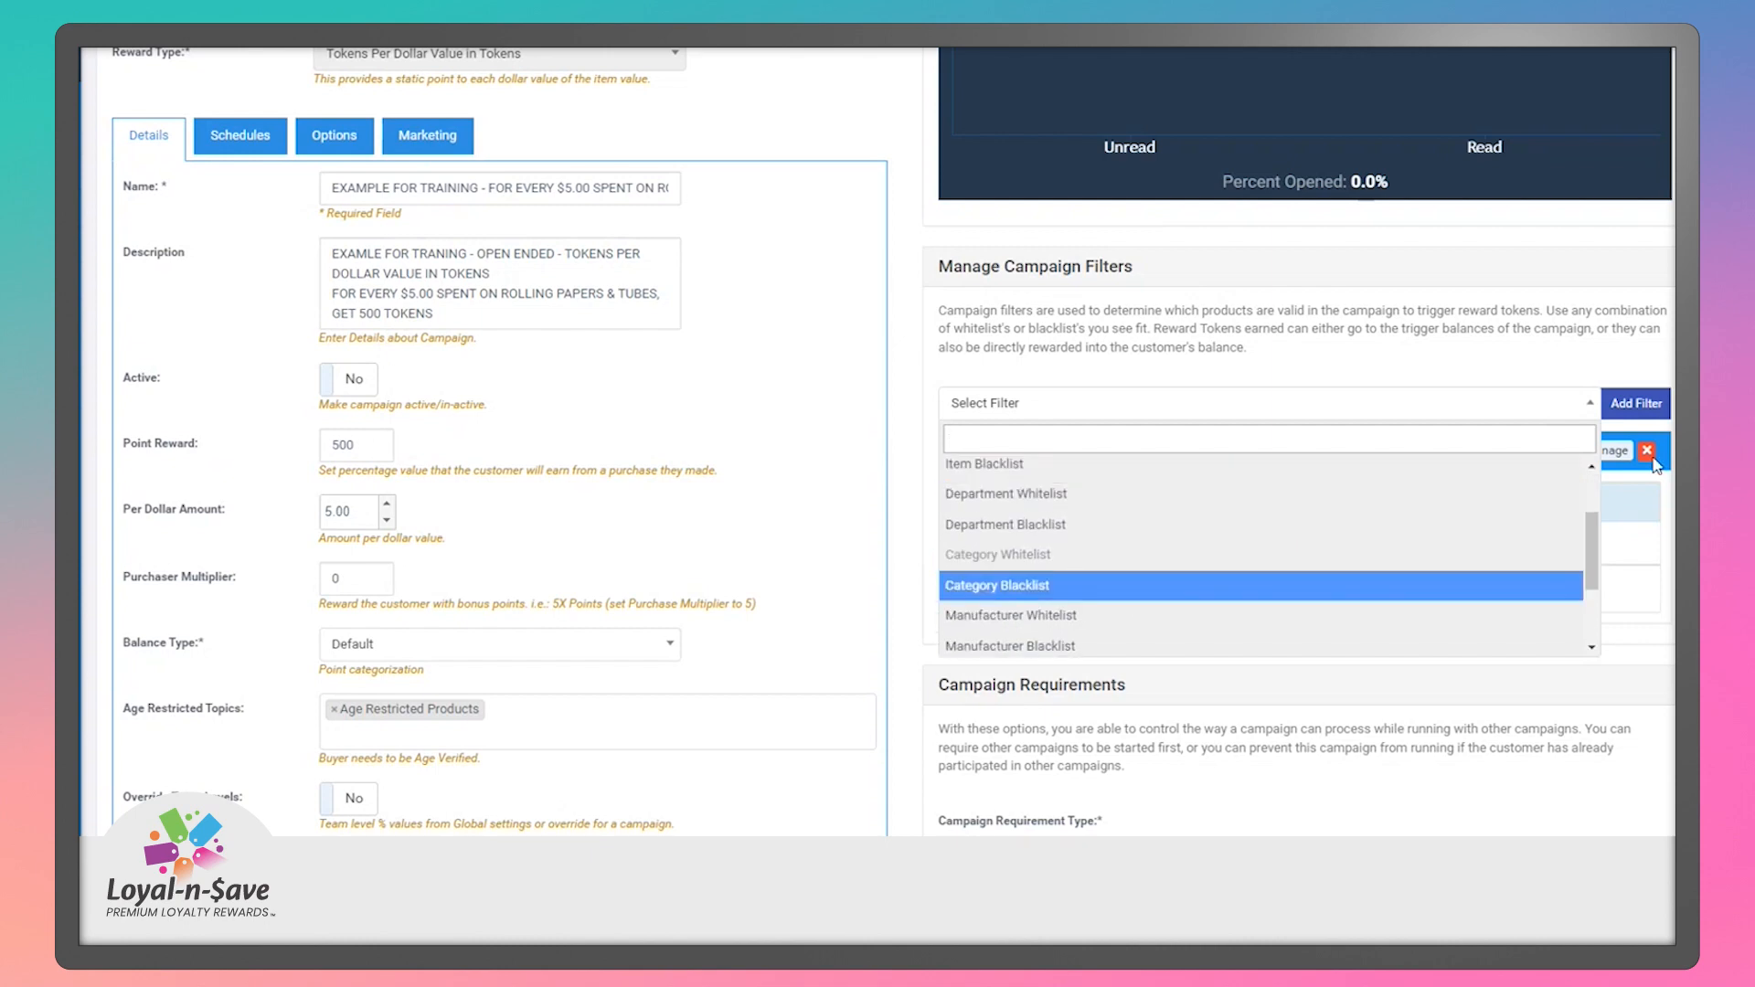
pyautogui.click(1552, 351)
pyautogui.click(1606, 450)
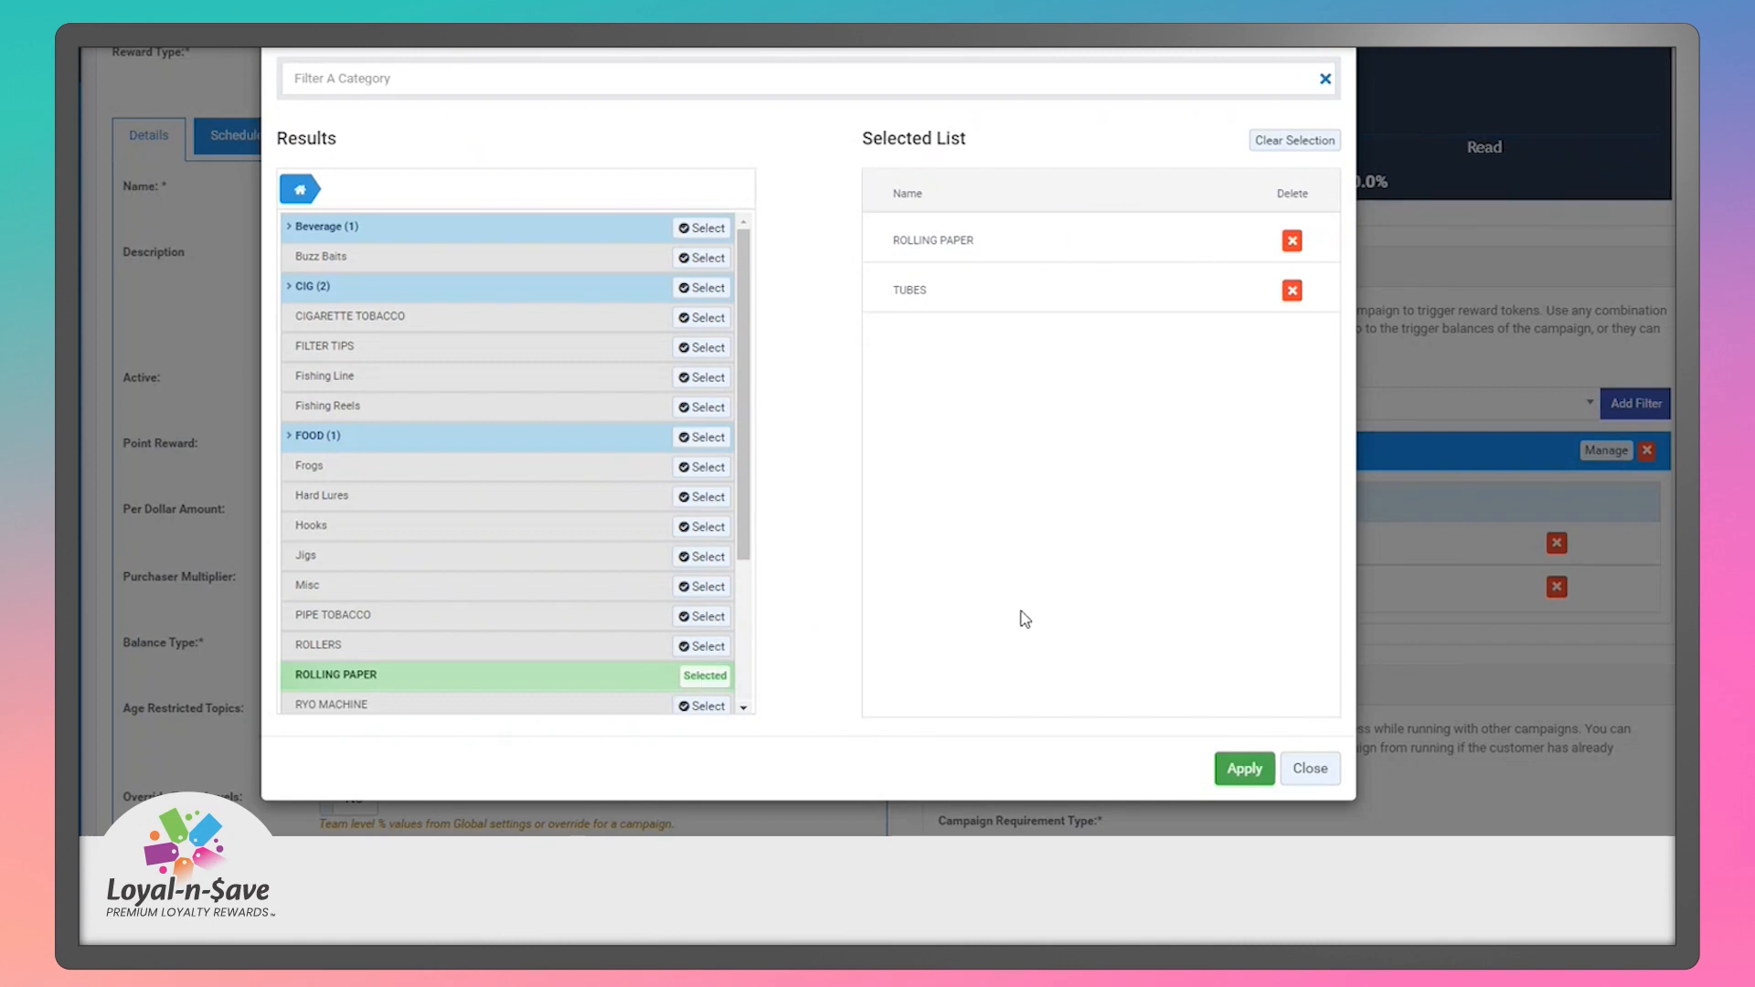
pyautogui.click(1244, 768)
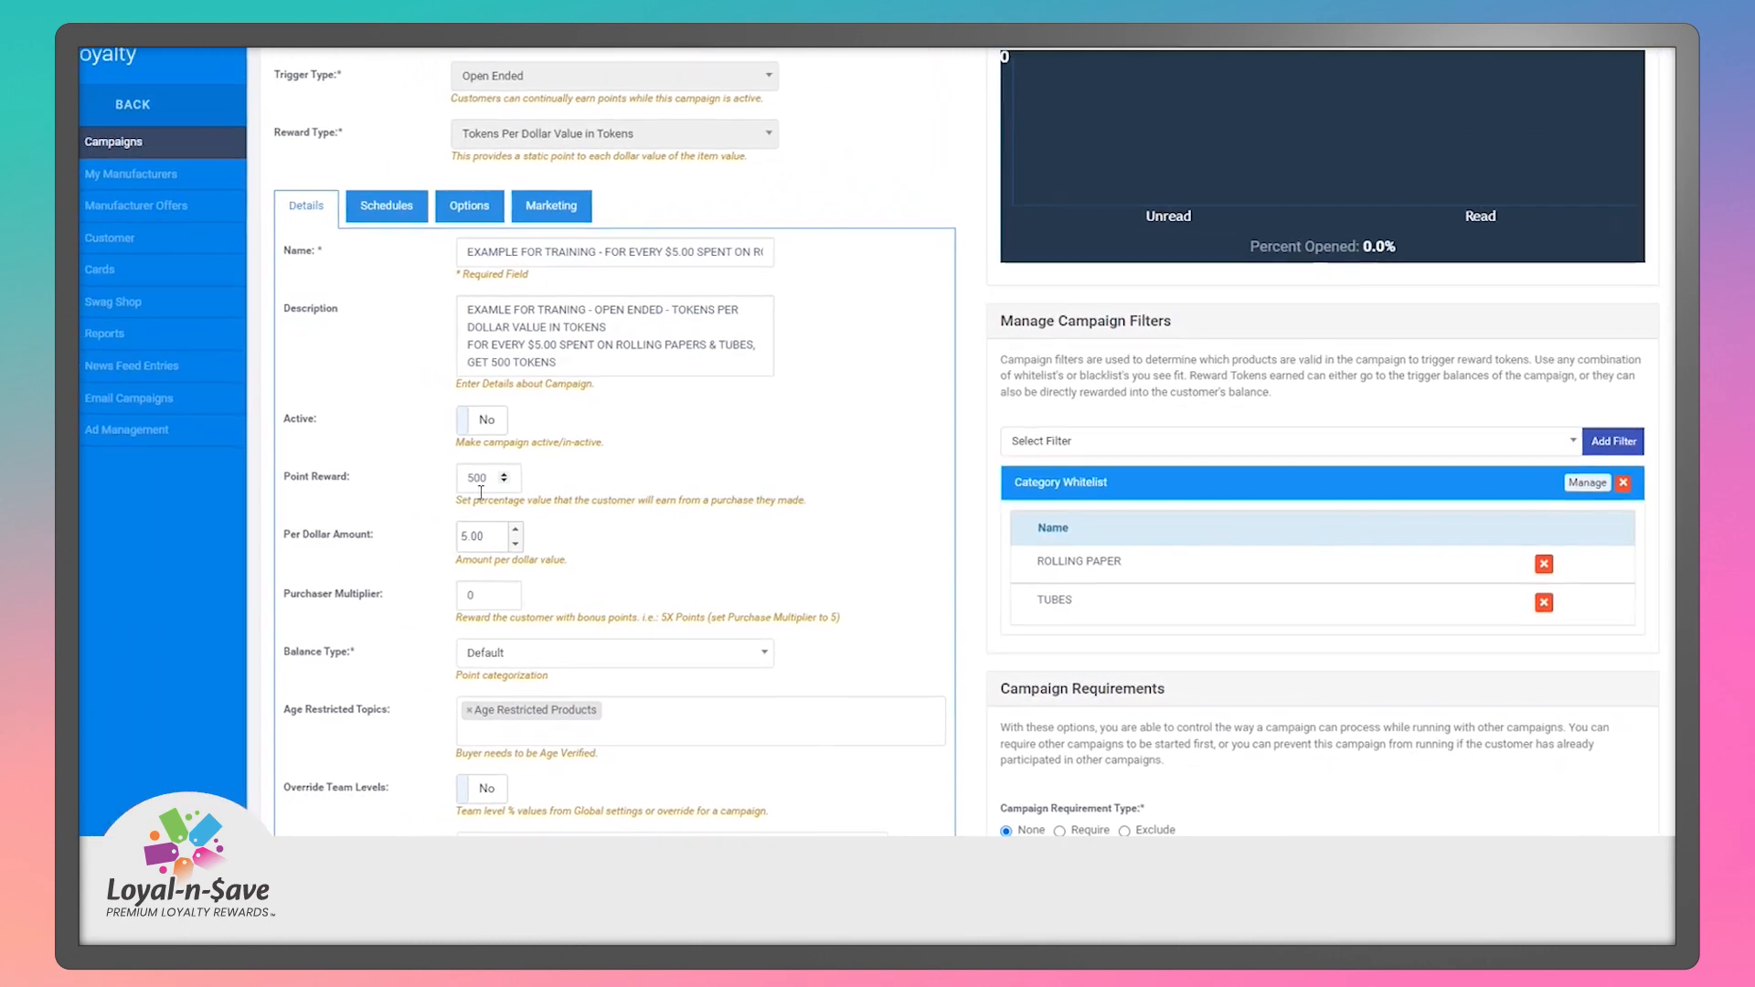
pyautogui.scroll(2, 951, 587)
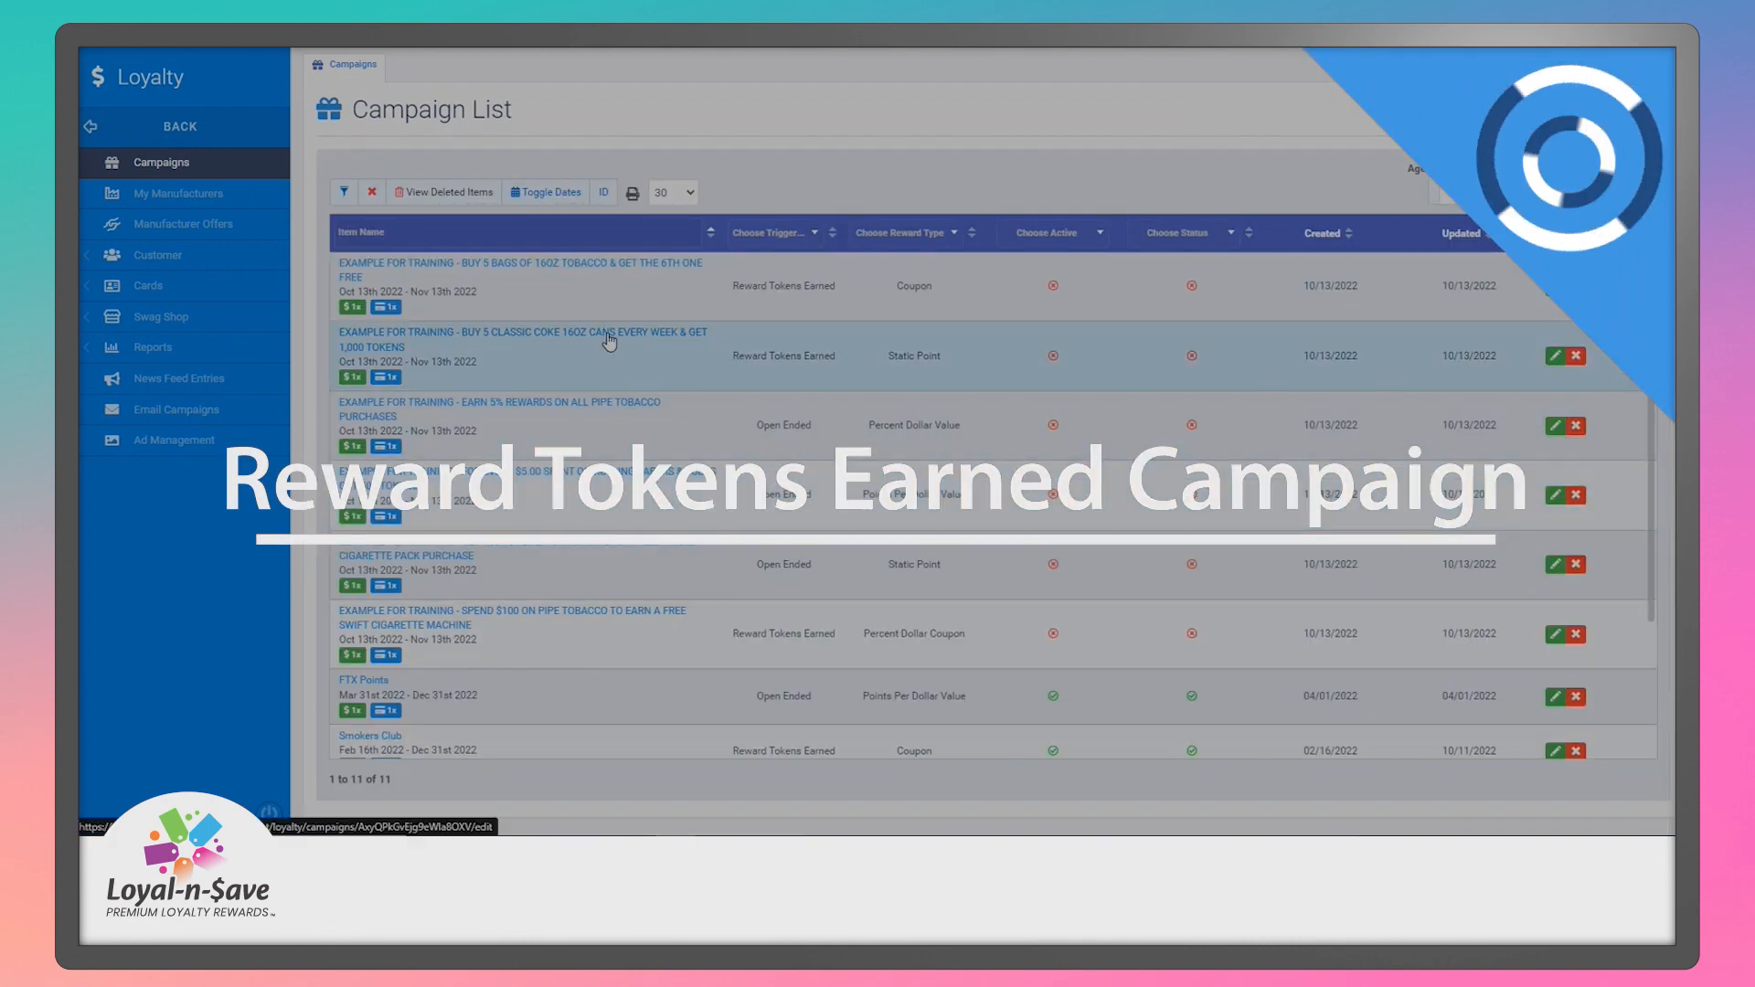
# Review the details, trigger amount and Item Whitelist of the training example for buying five 16oz tobacco bags to get the sixth free.
pyautogui.click(642, 265)
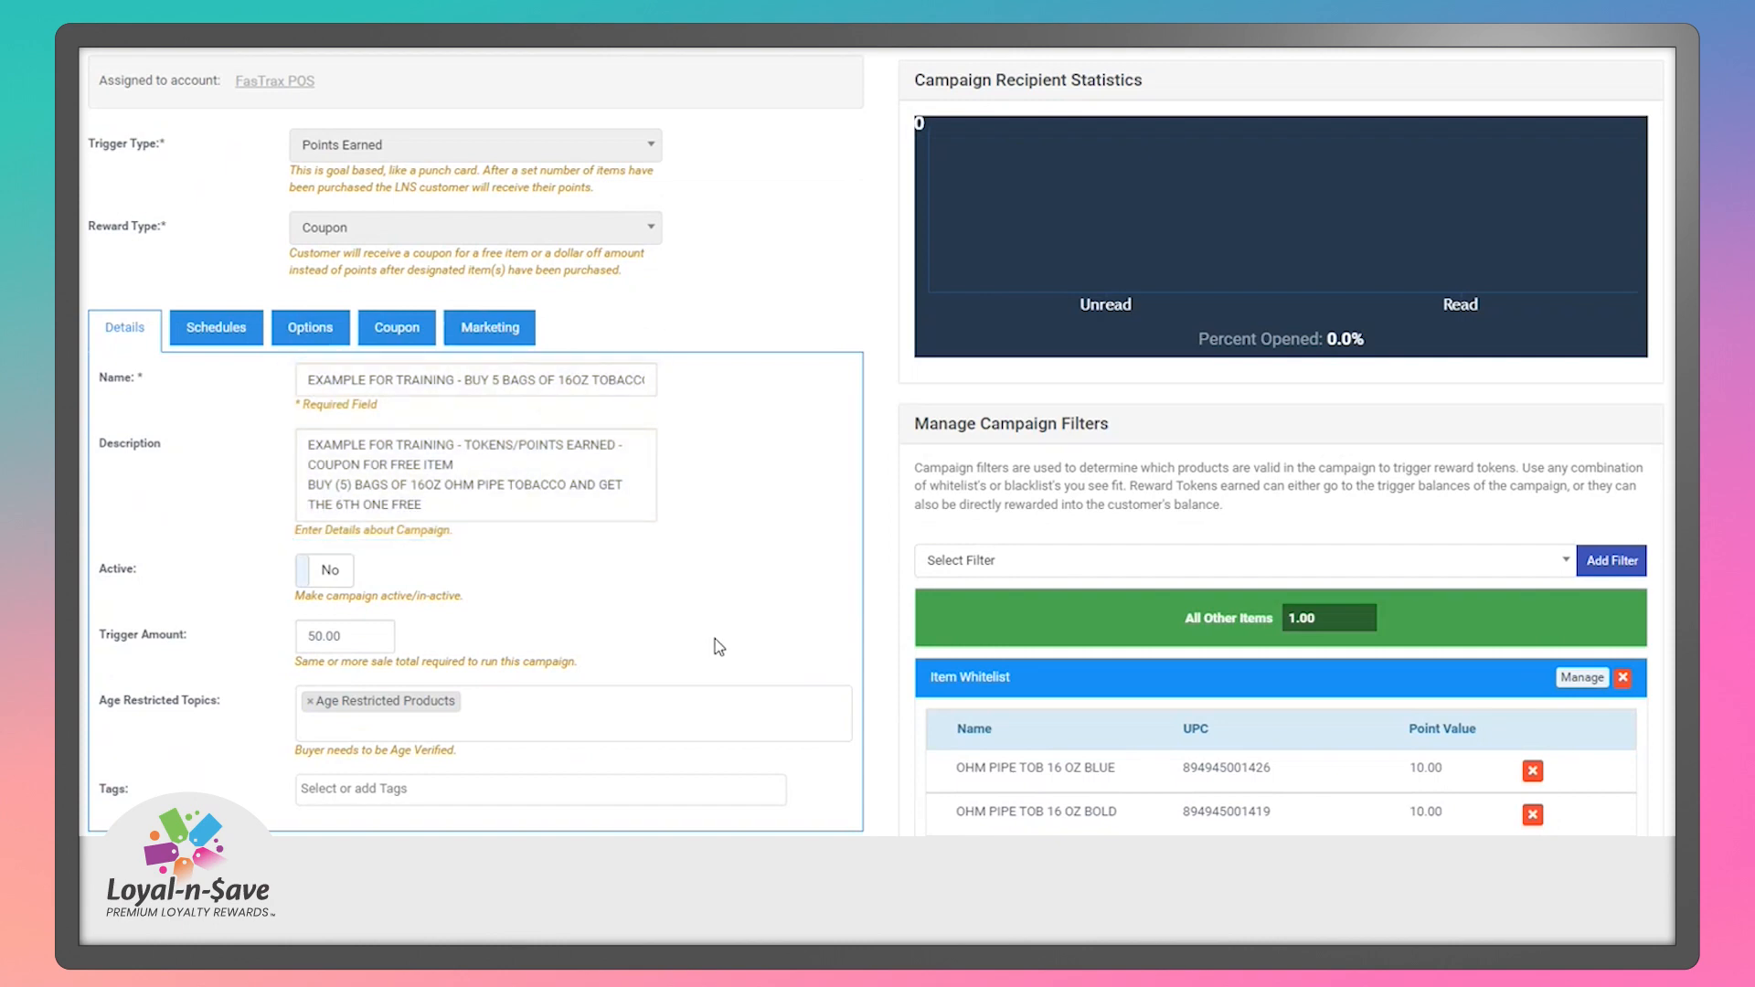
pyautogui.scroll(-1, 716, 640)
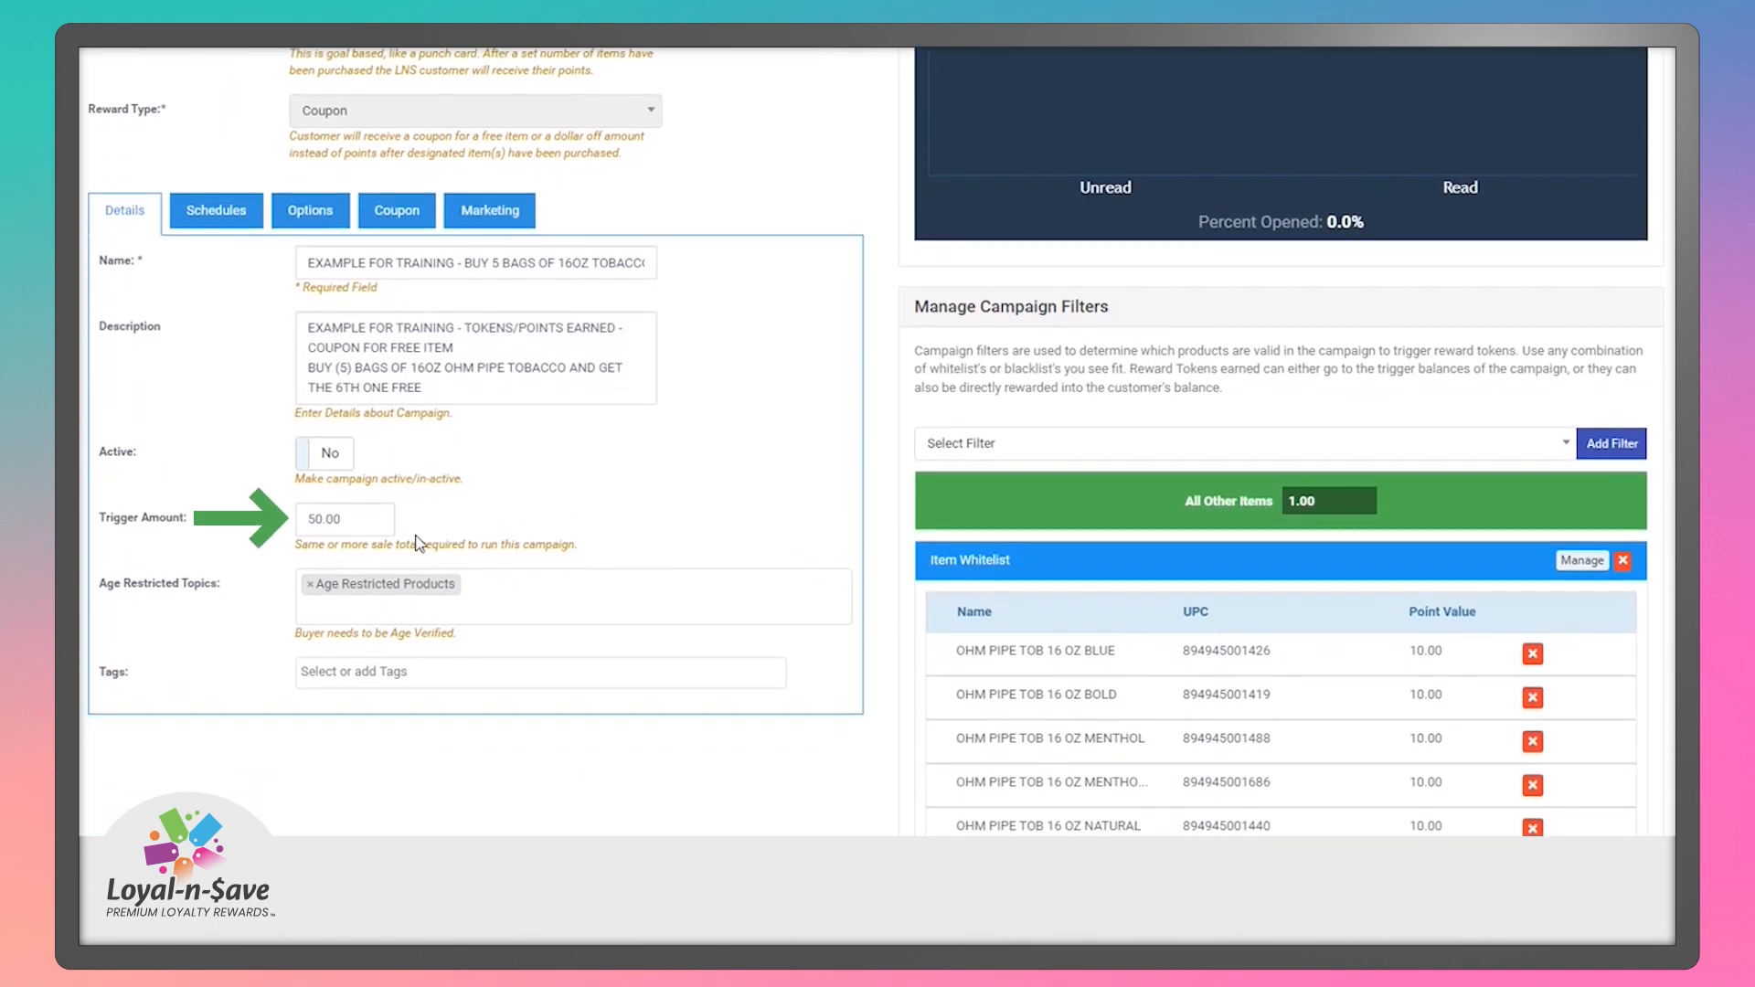
pyautogui.scroll(-1, 1052, 681)
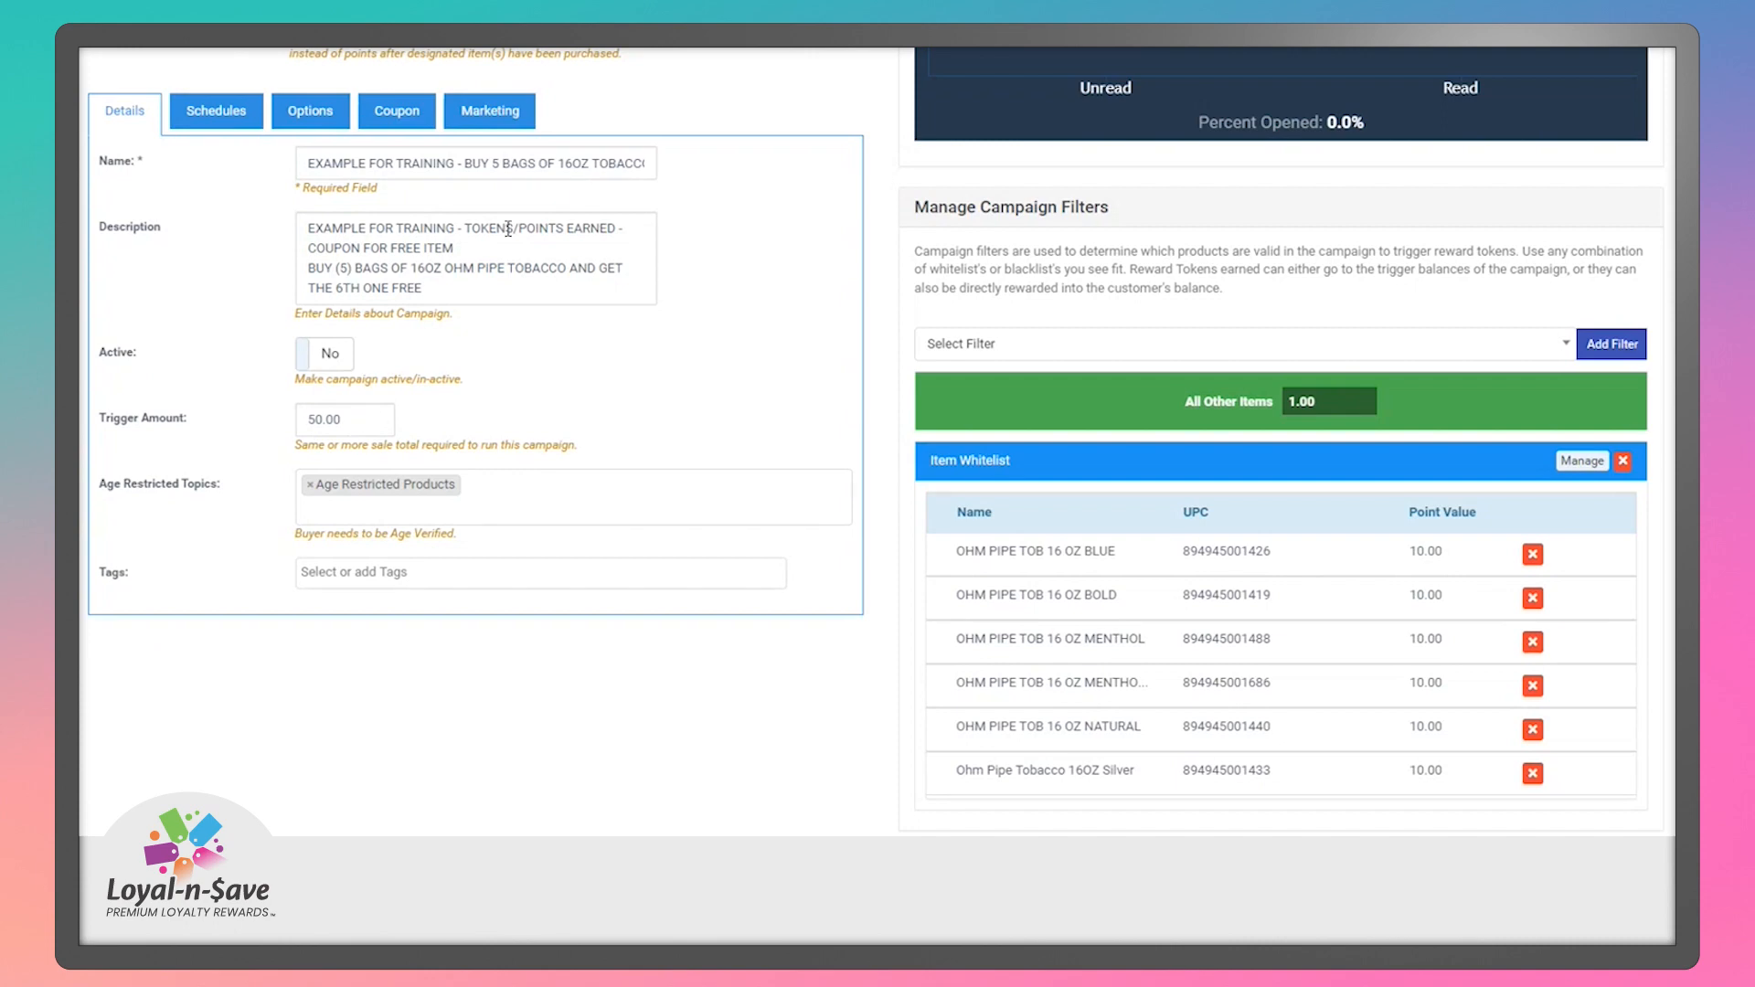
# Inspect the tobacco campaign's coupon settings, including the coupon name and the available coupon types.
pyautogui.click(399, 113)
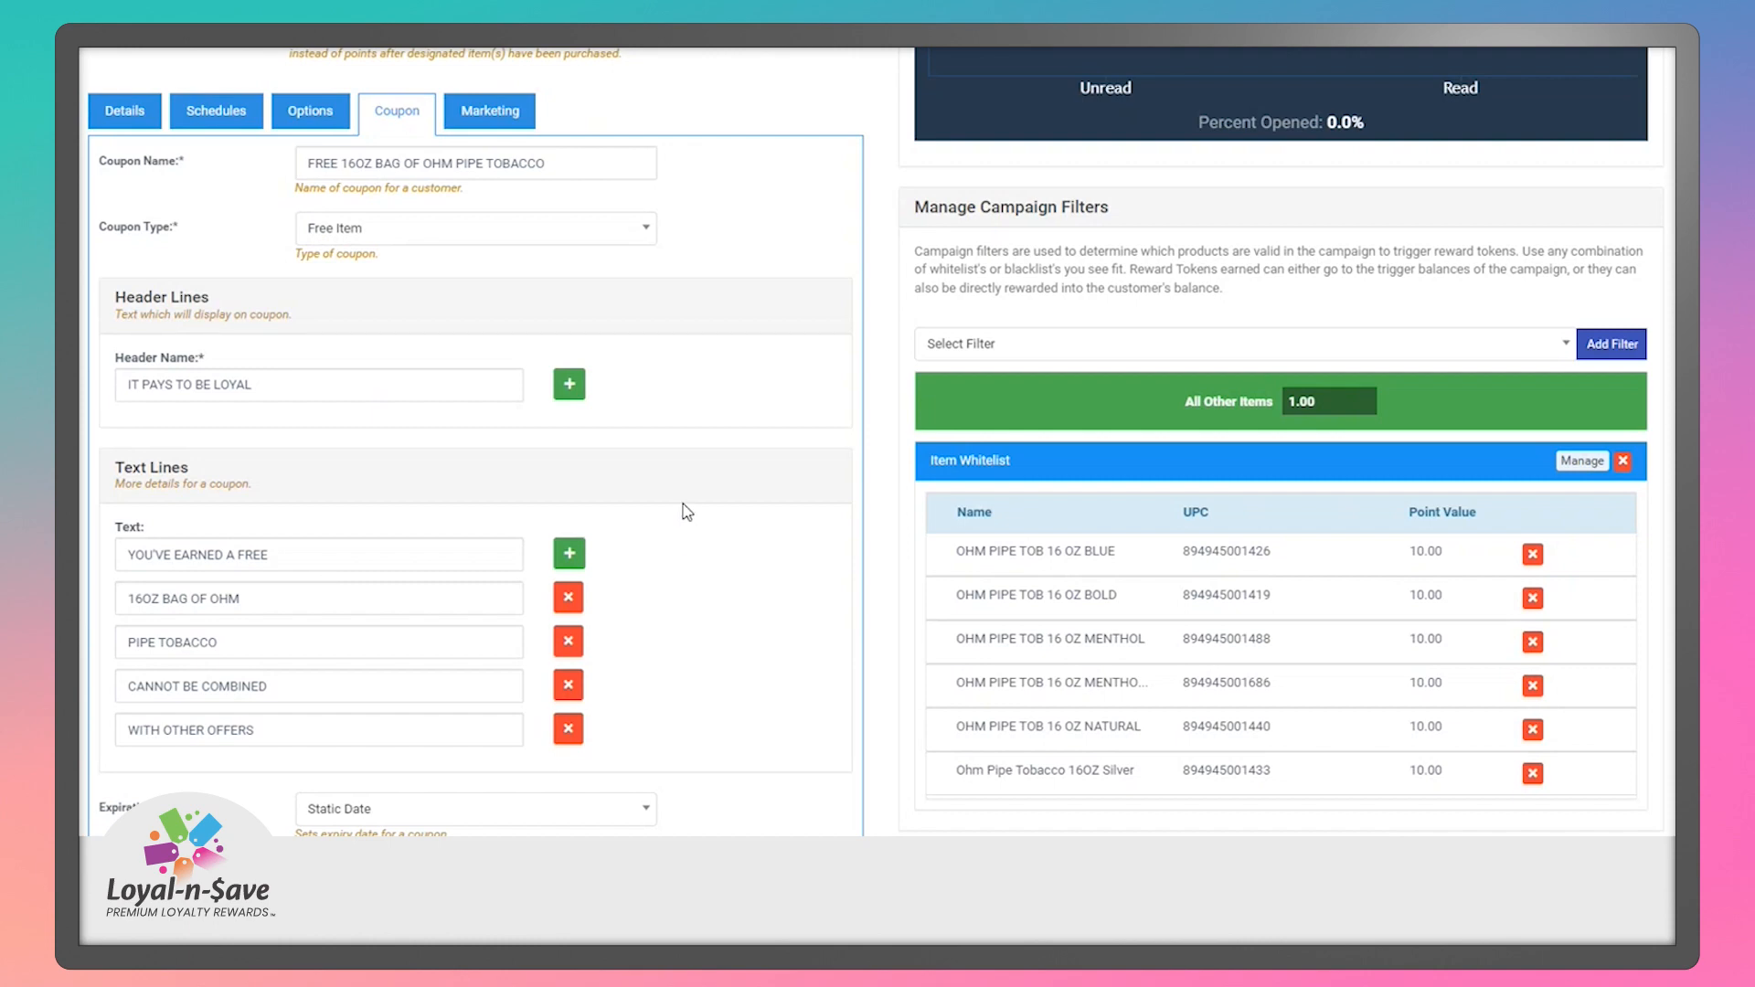
pyautogui.click(431, 166)
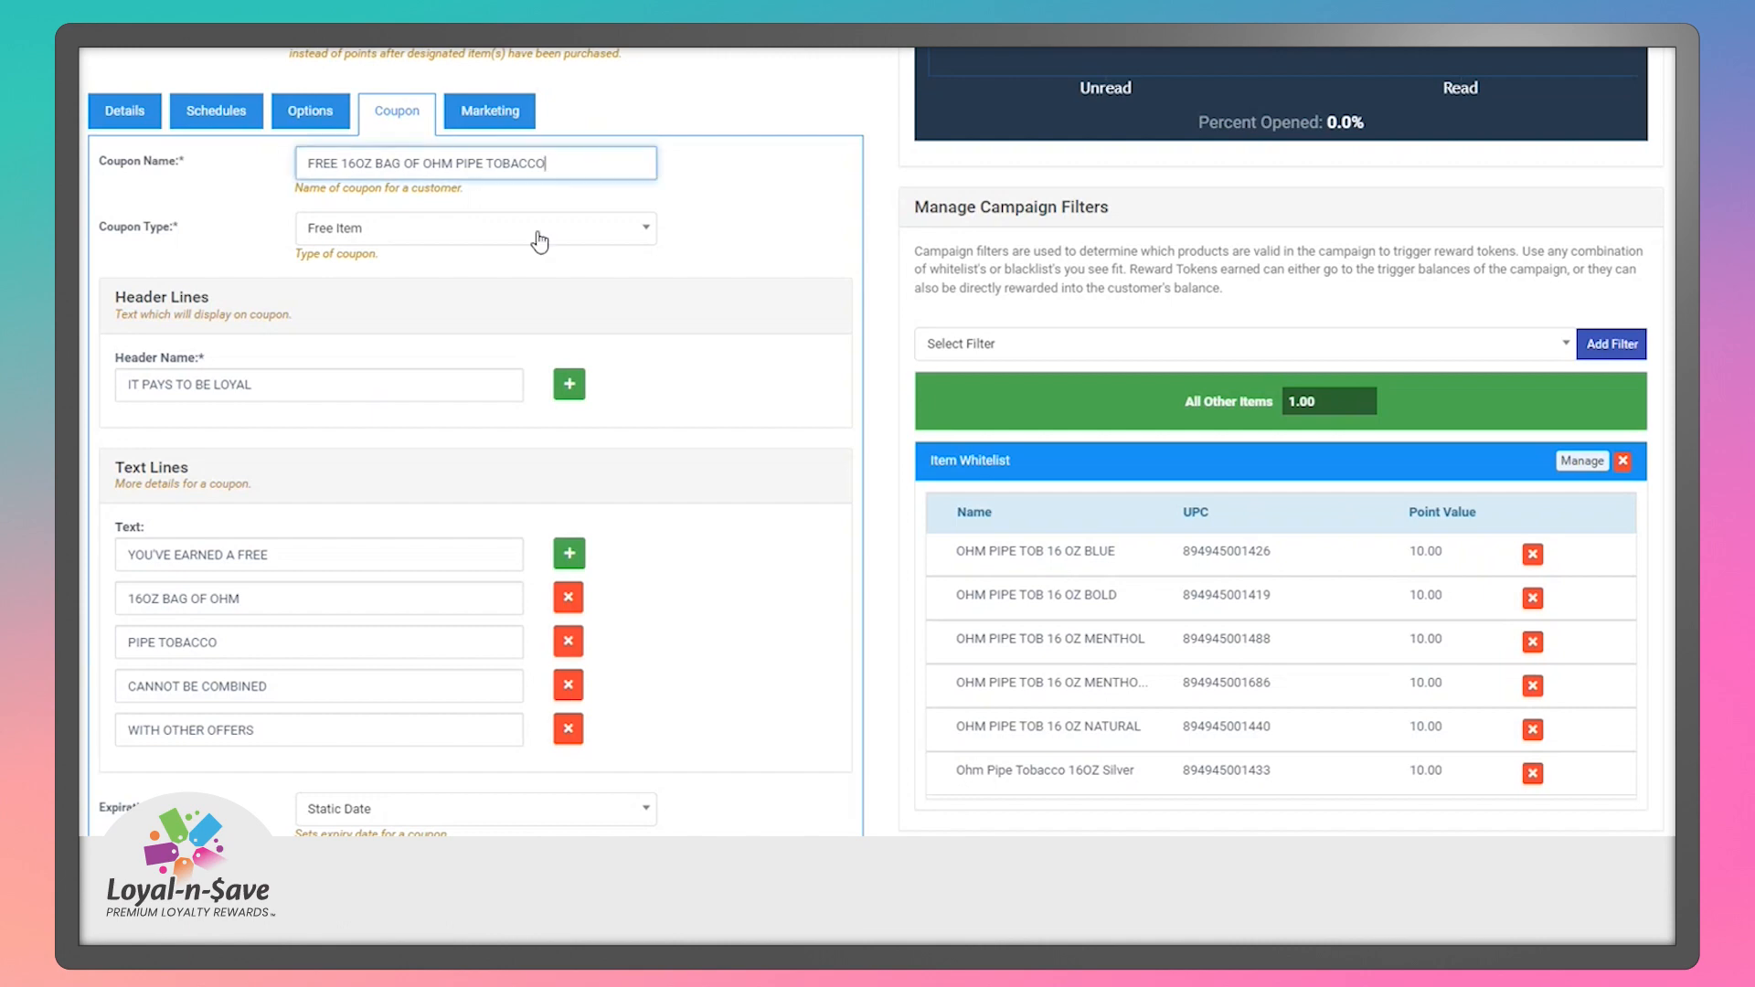
pyautogui.click(627, 247)
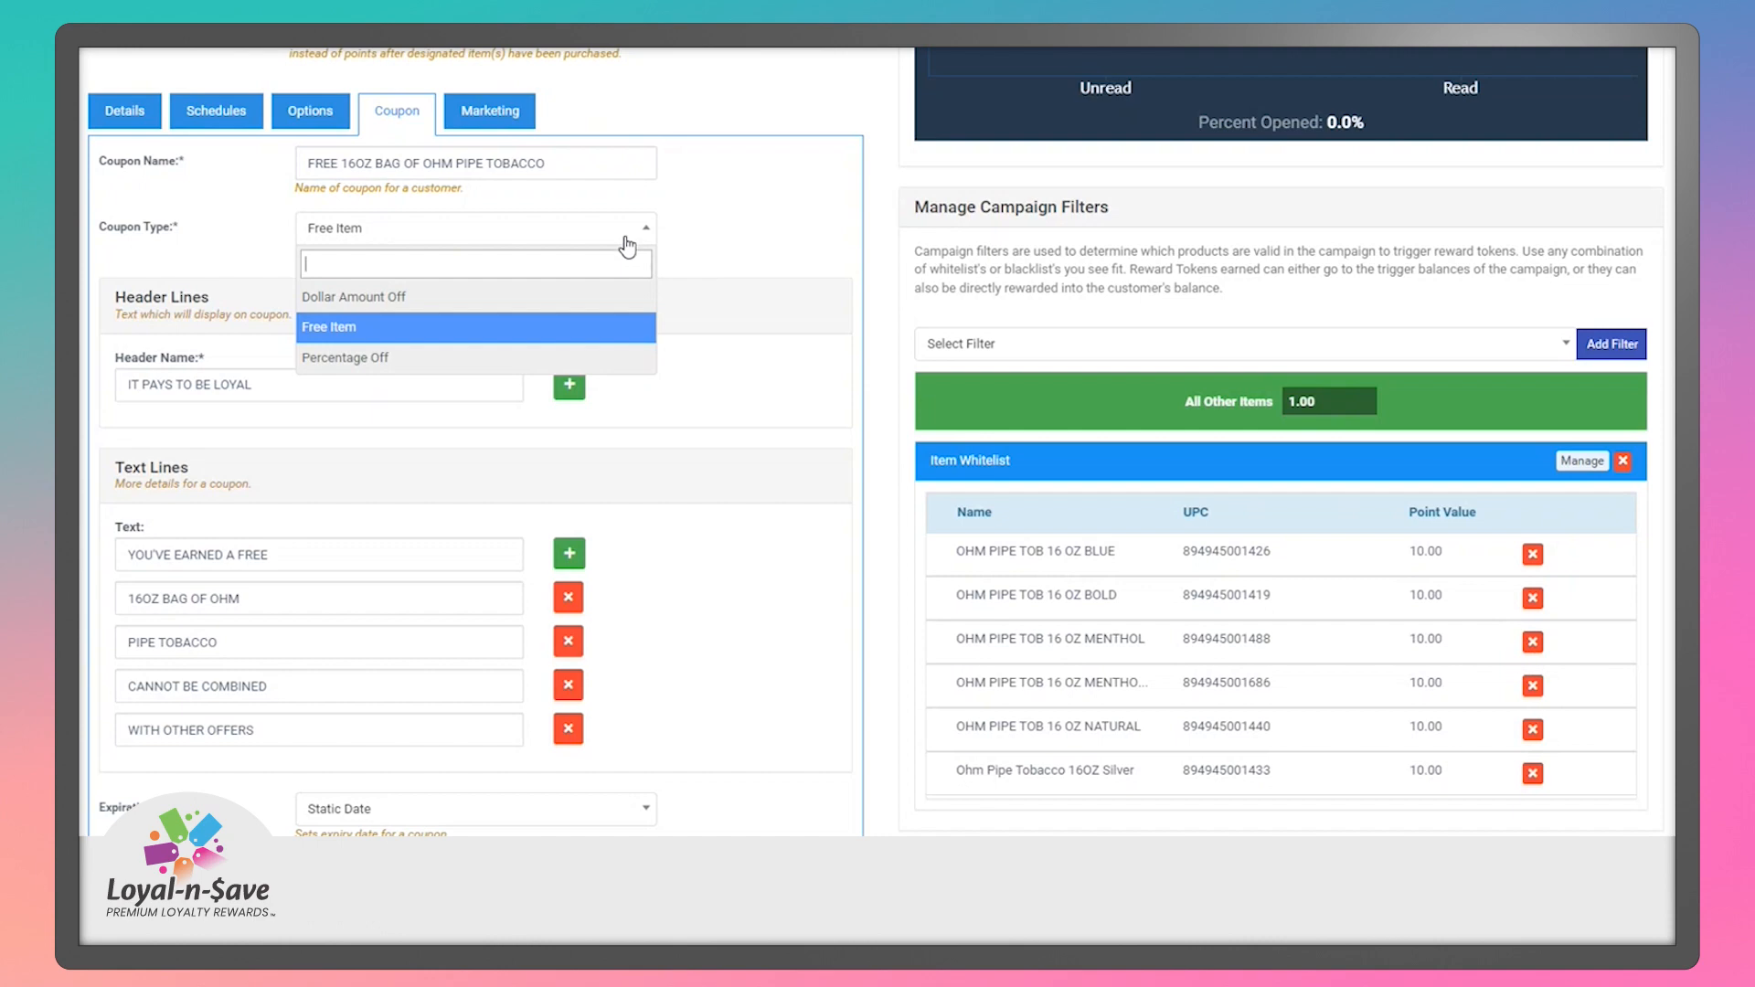
pyautogui.click(738, 218)
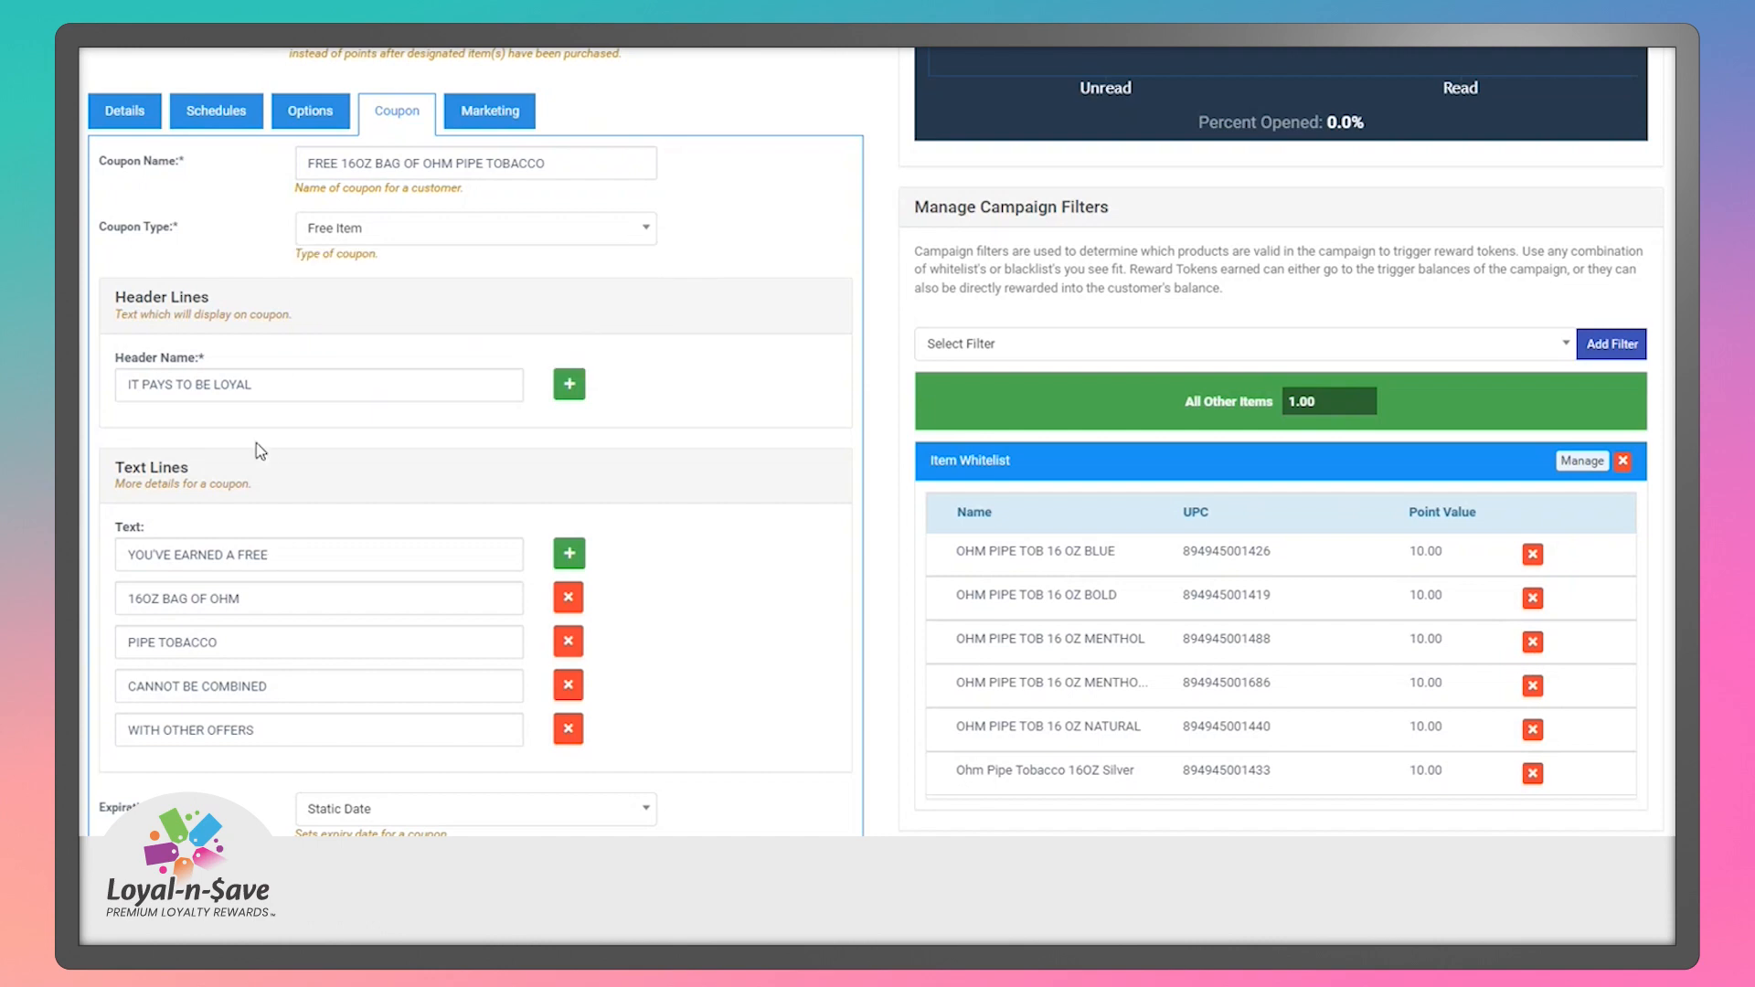
# Add two extra header lines to the coupon and enter "test" in the last one.
pyautogui.click(302, 390)
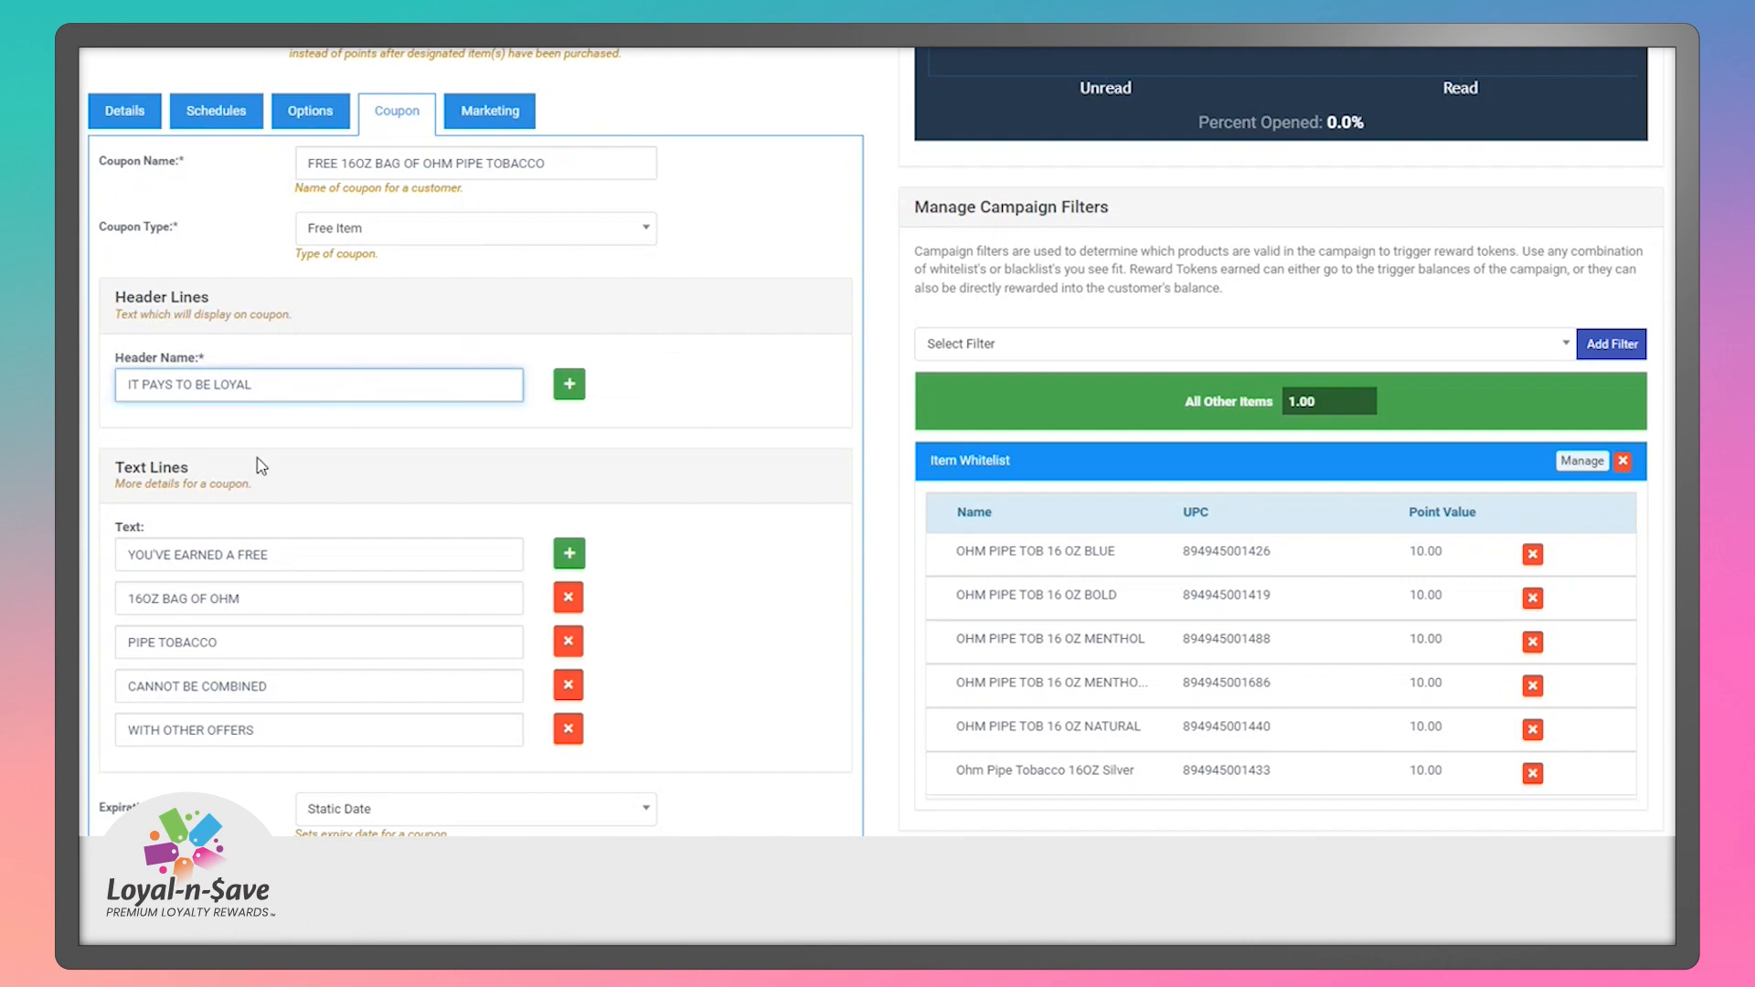
pyautogui.click(569, 386)
pyautogui.click(572, 389)
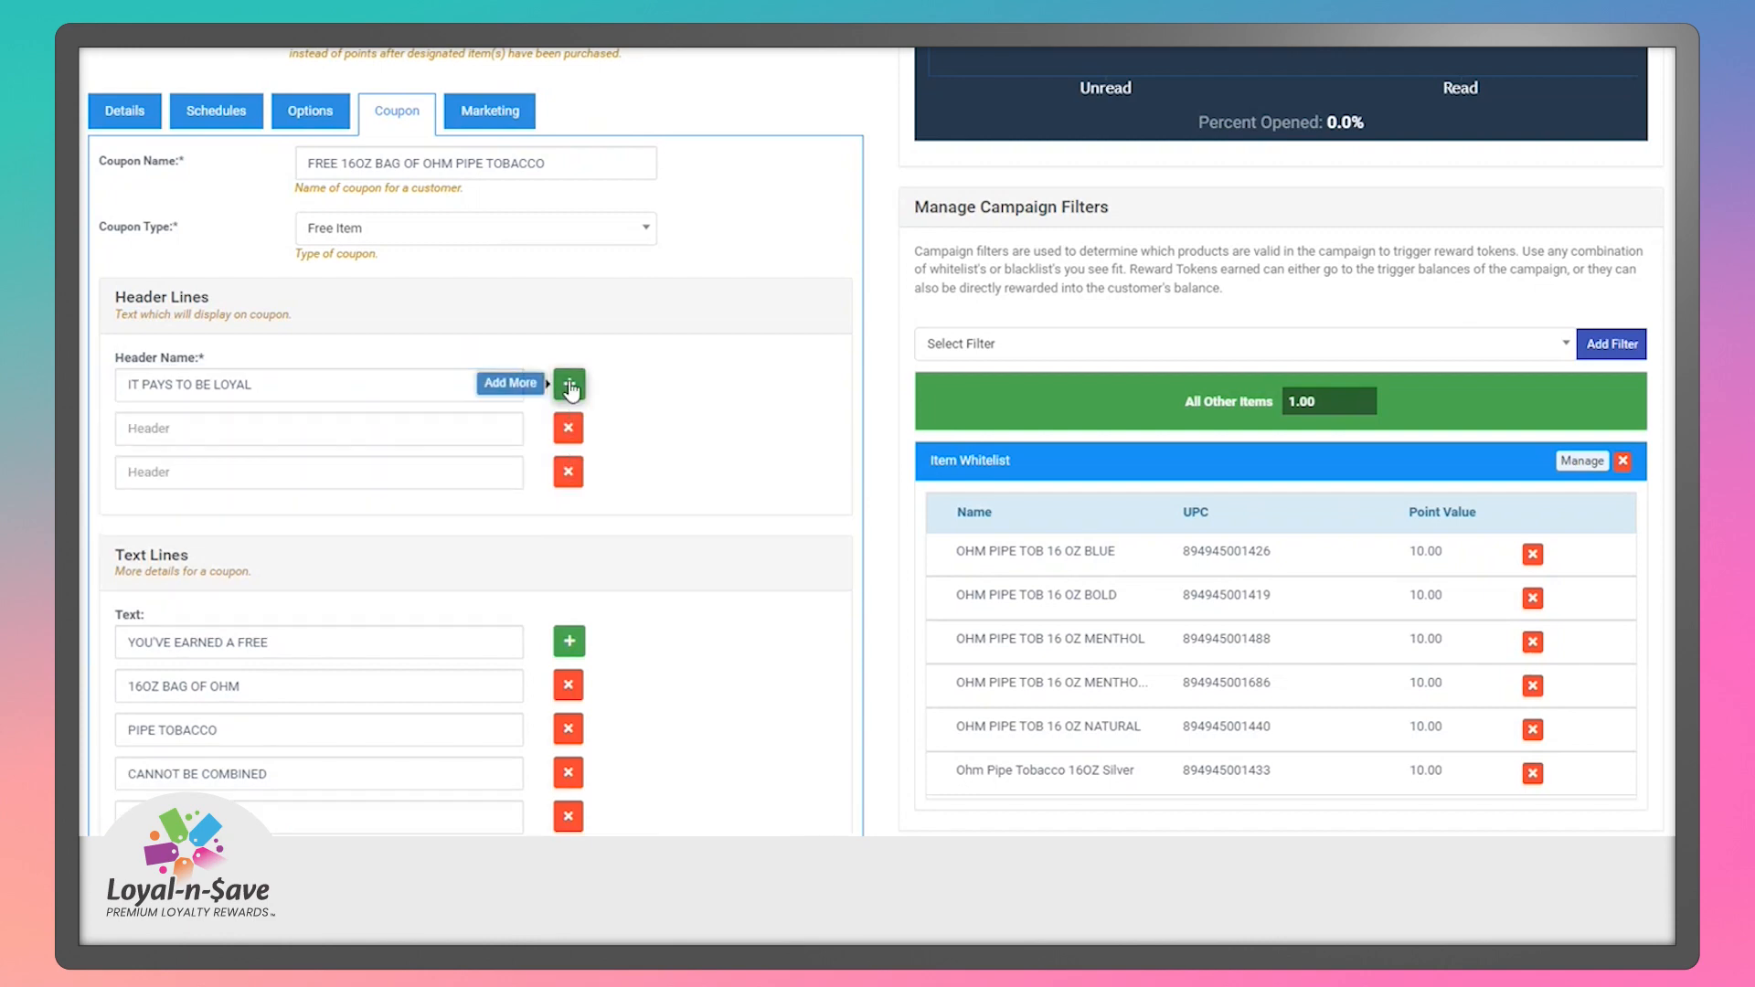
pyautogui.click(265, 469)
pyautogui.write('test')
# Set the coupon's expiration type to Days After Issue with 15 days.
pyautogui.scroll(-1, 277, 494)
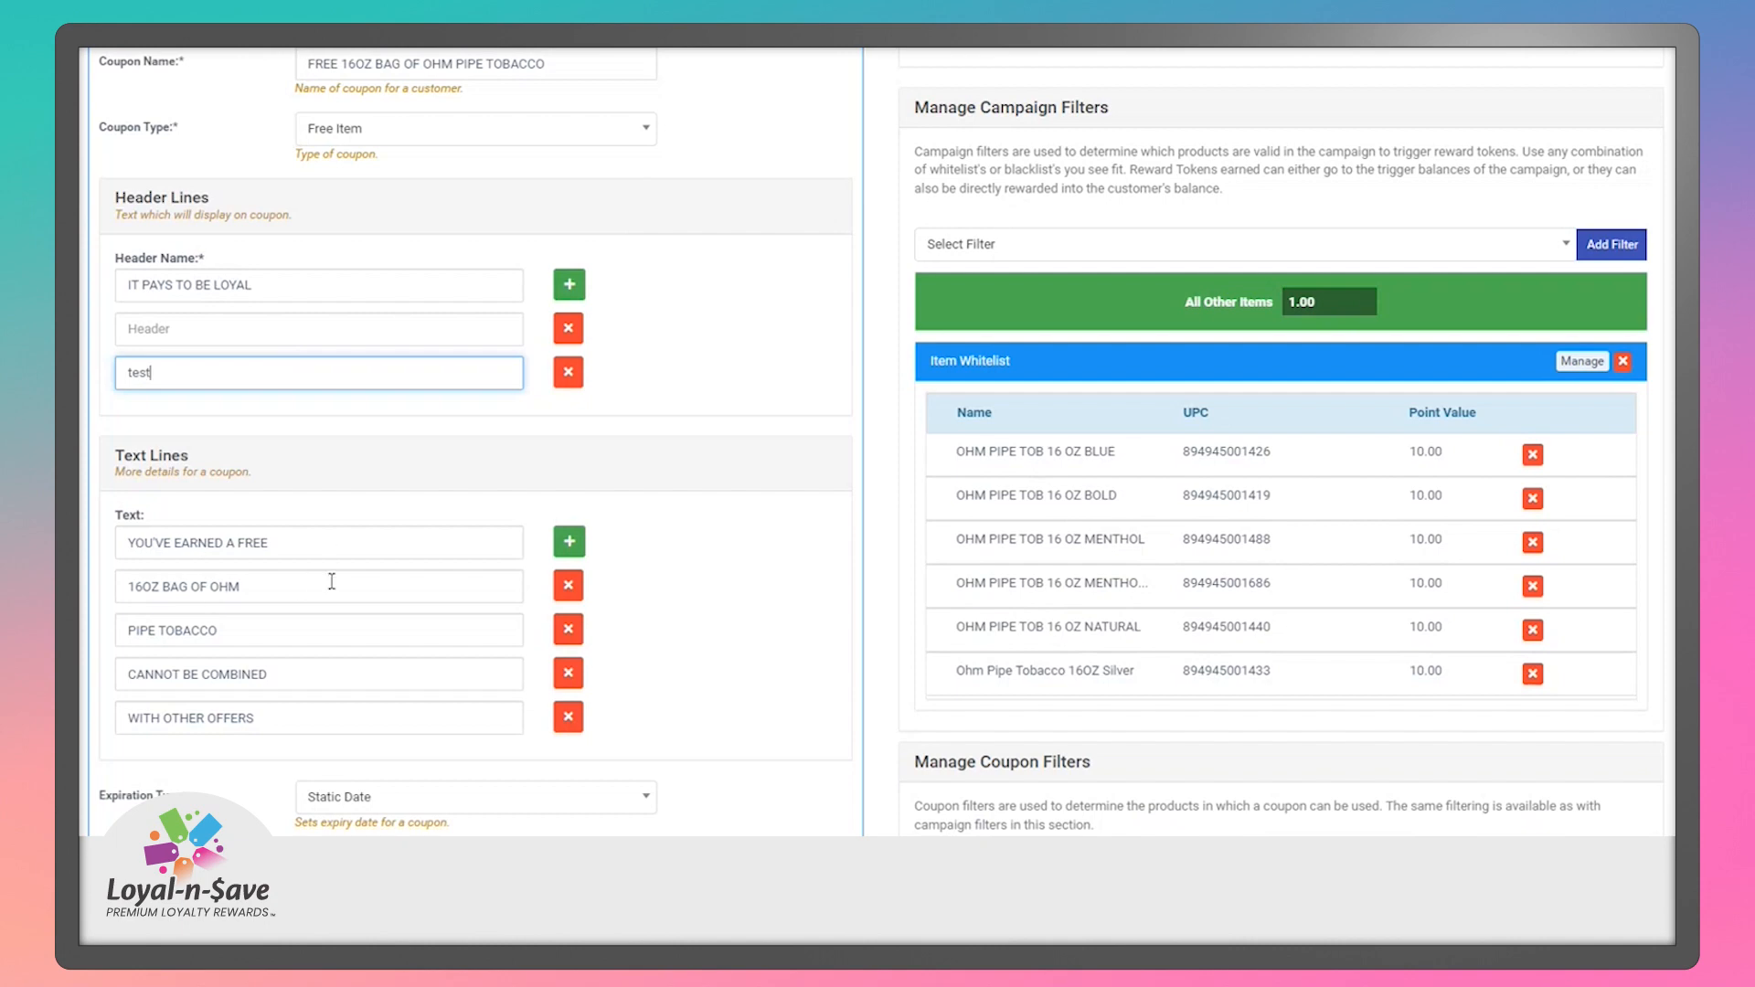
pyautogui.scroll(-1, 332, 582)
pyautogui.scroll(-3, 536, 674)
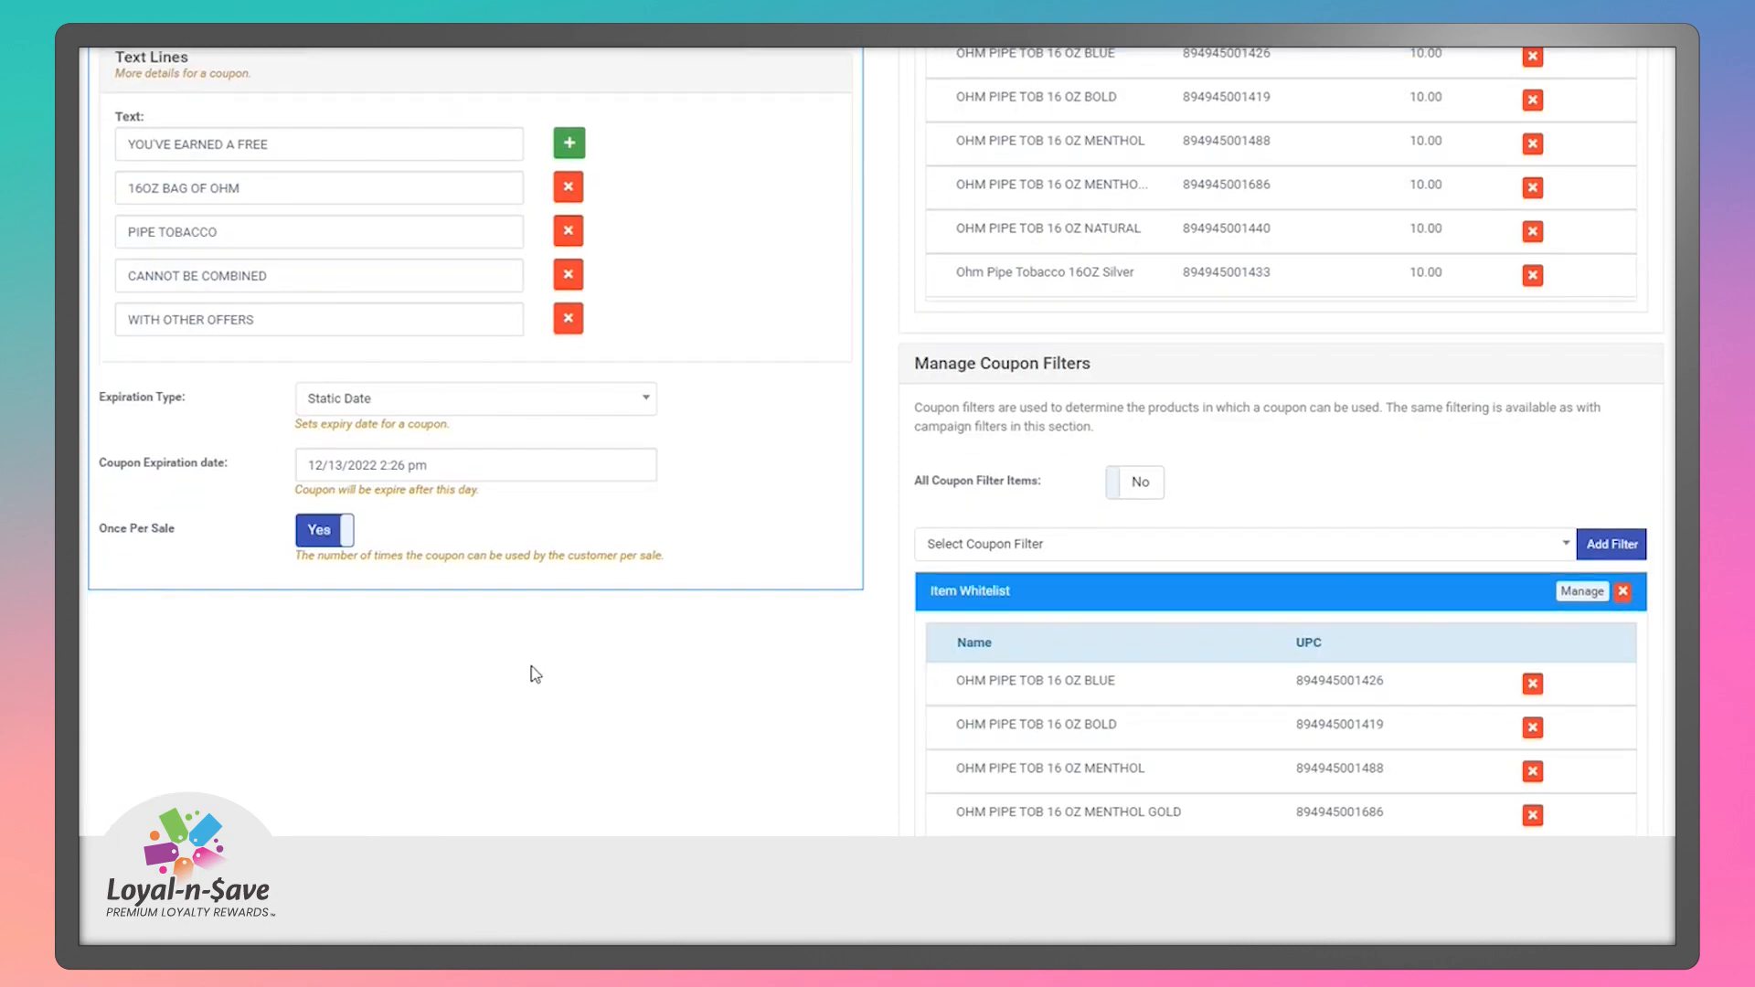
pyautogui.click(647, 402)
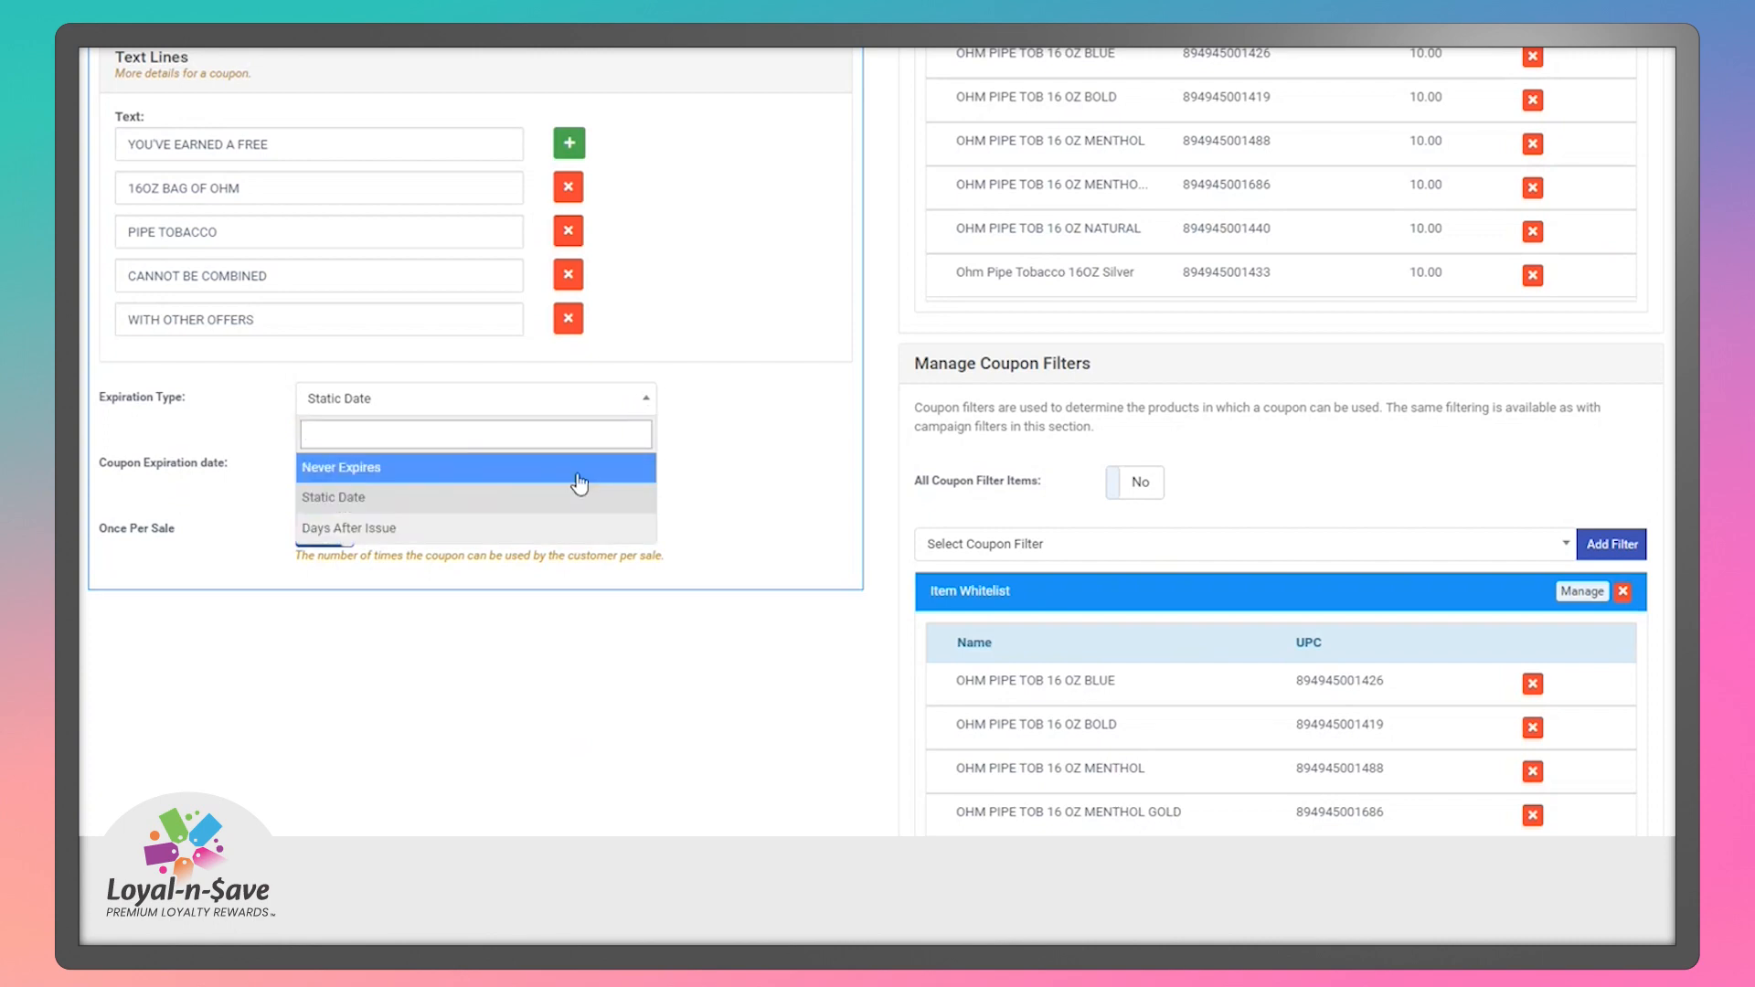
pyautogui.click(522, 528)
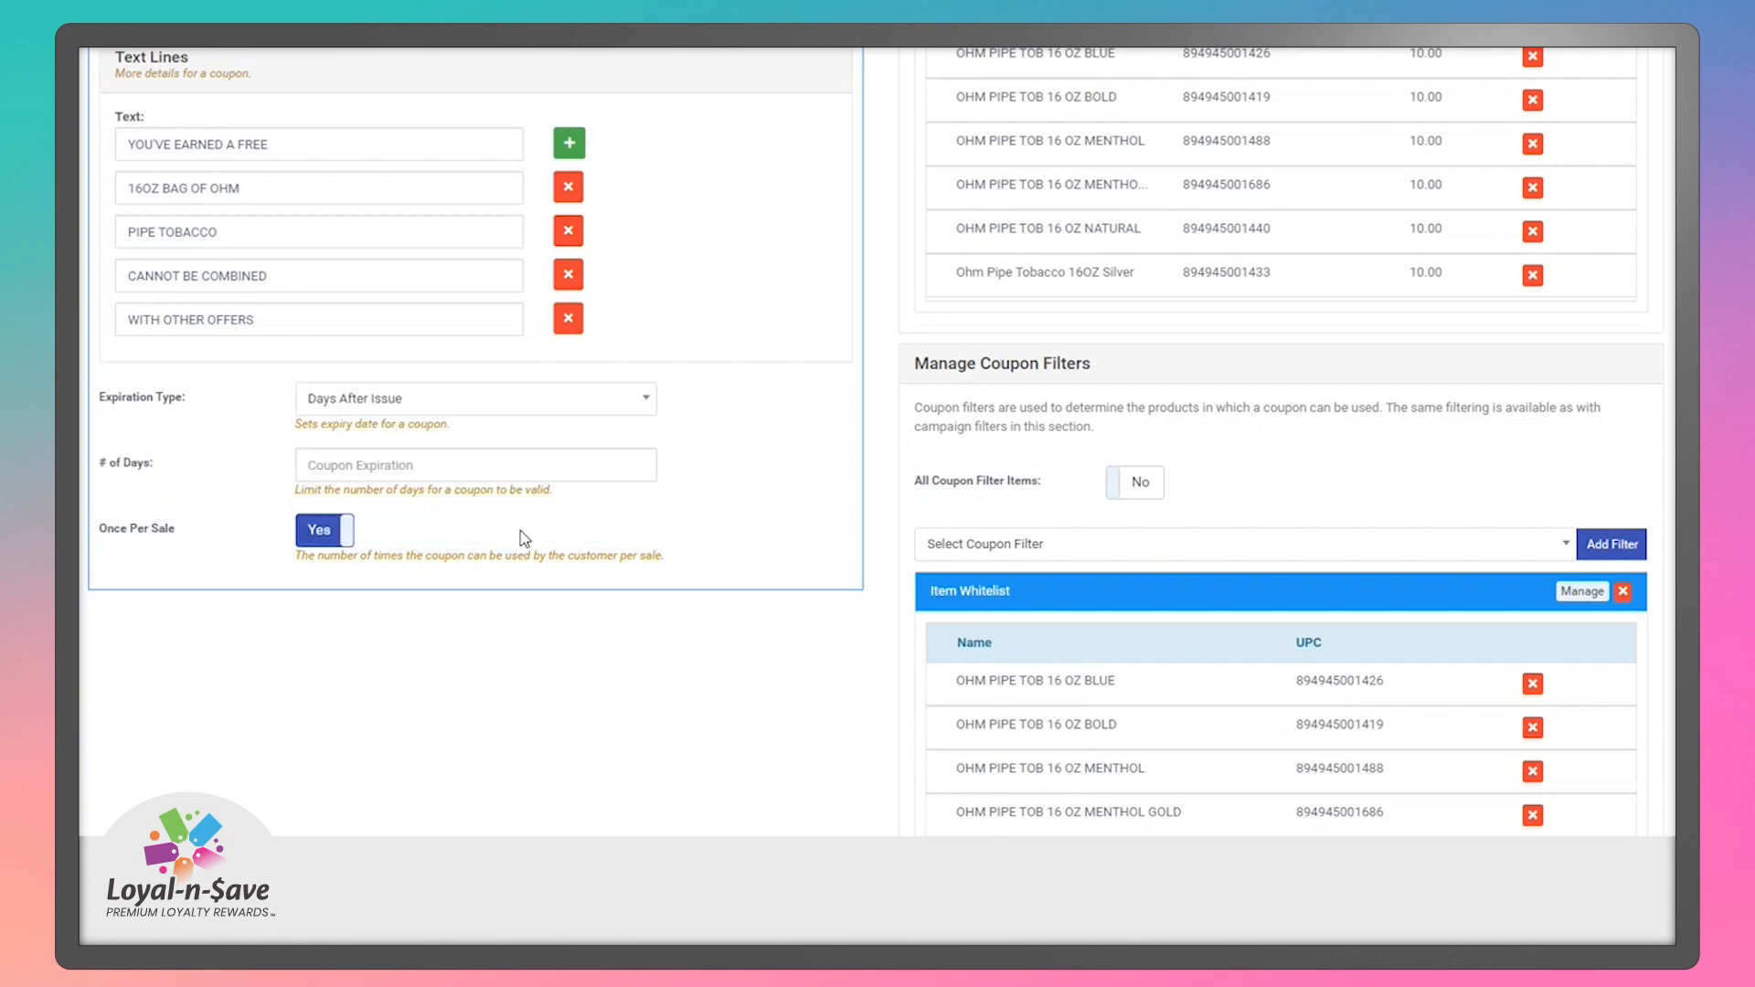
pyautogui.click(454, 466)
pyautogui.write('15')
pyautogui.click(733, 445)
pyautogui.scroll(4, 604, 565)
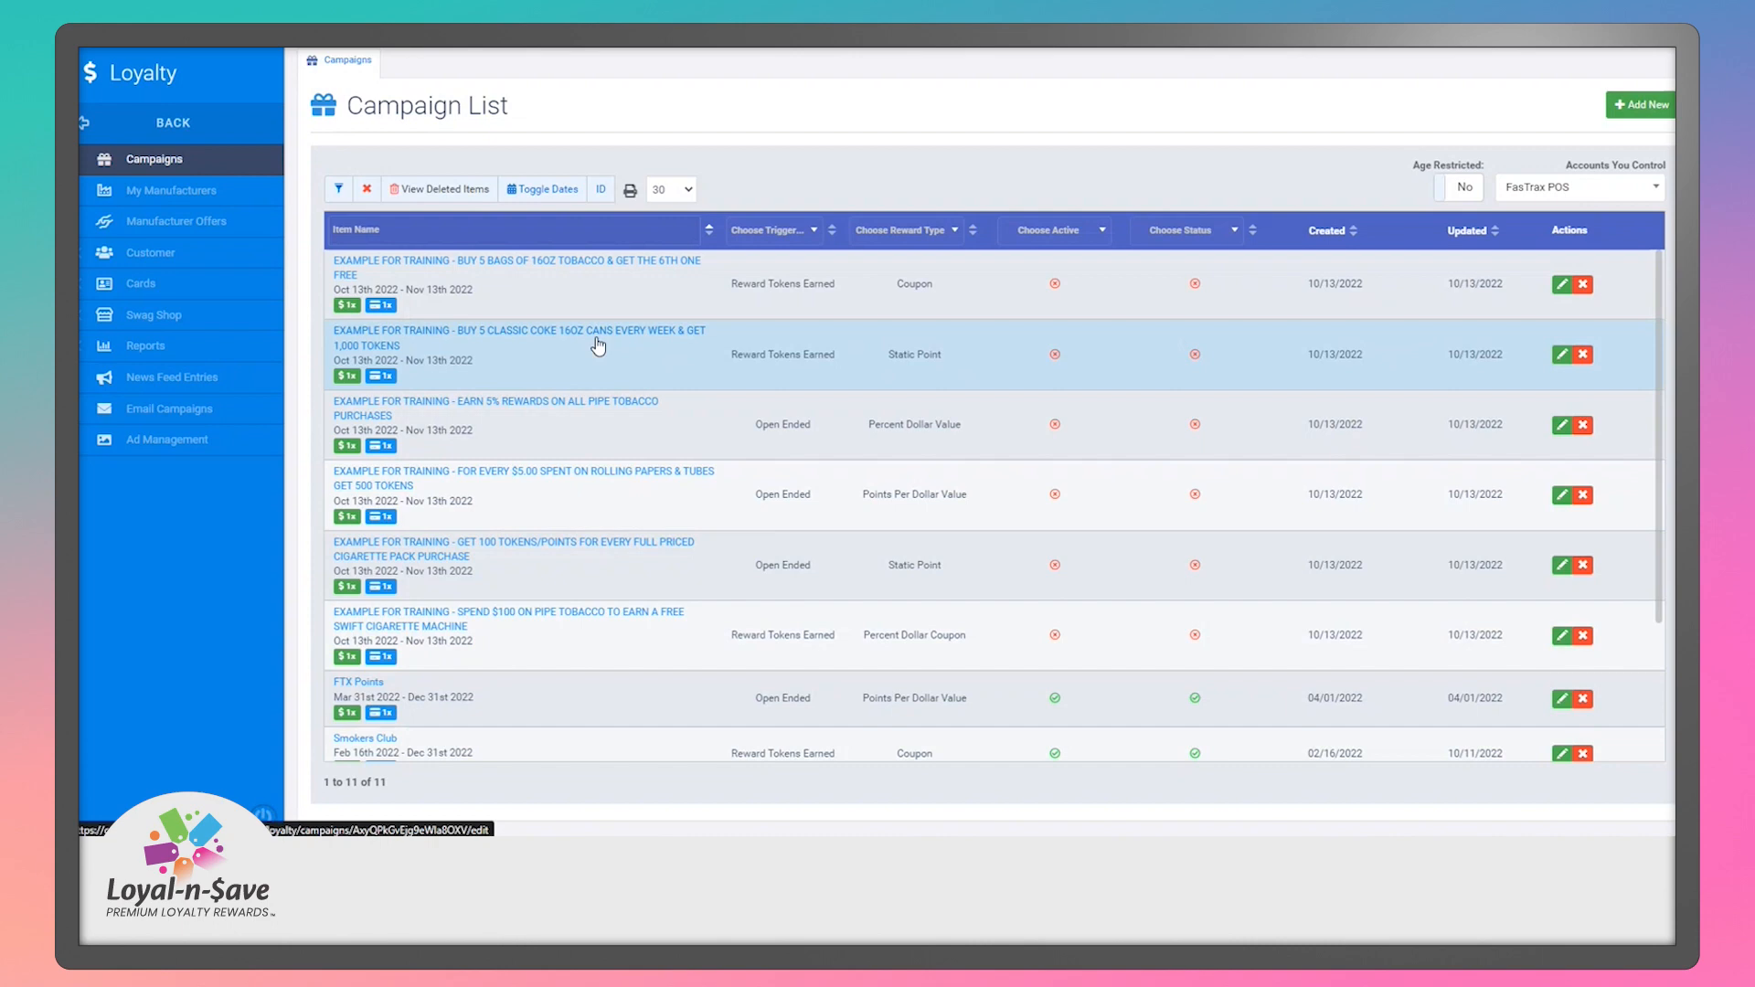
# Review the Classic Coke training campaign's details and options, including the period choices for its Single Use limit.
pyautogui.click(597, 345)
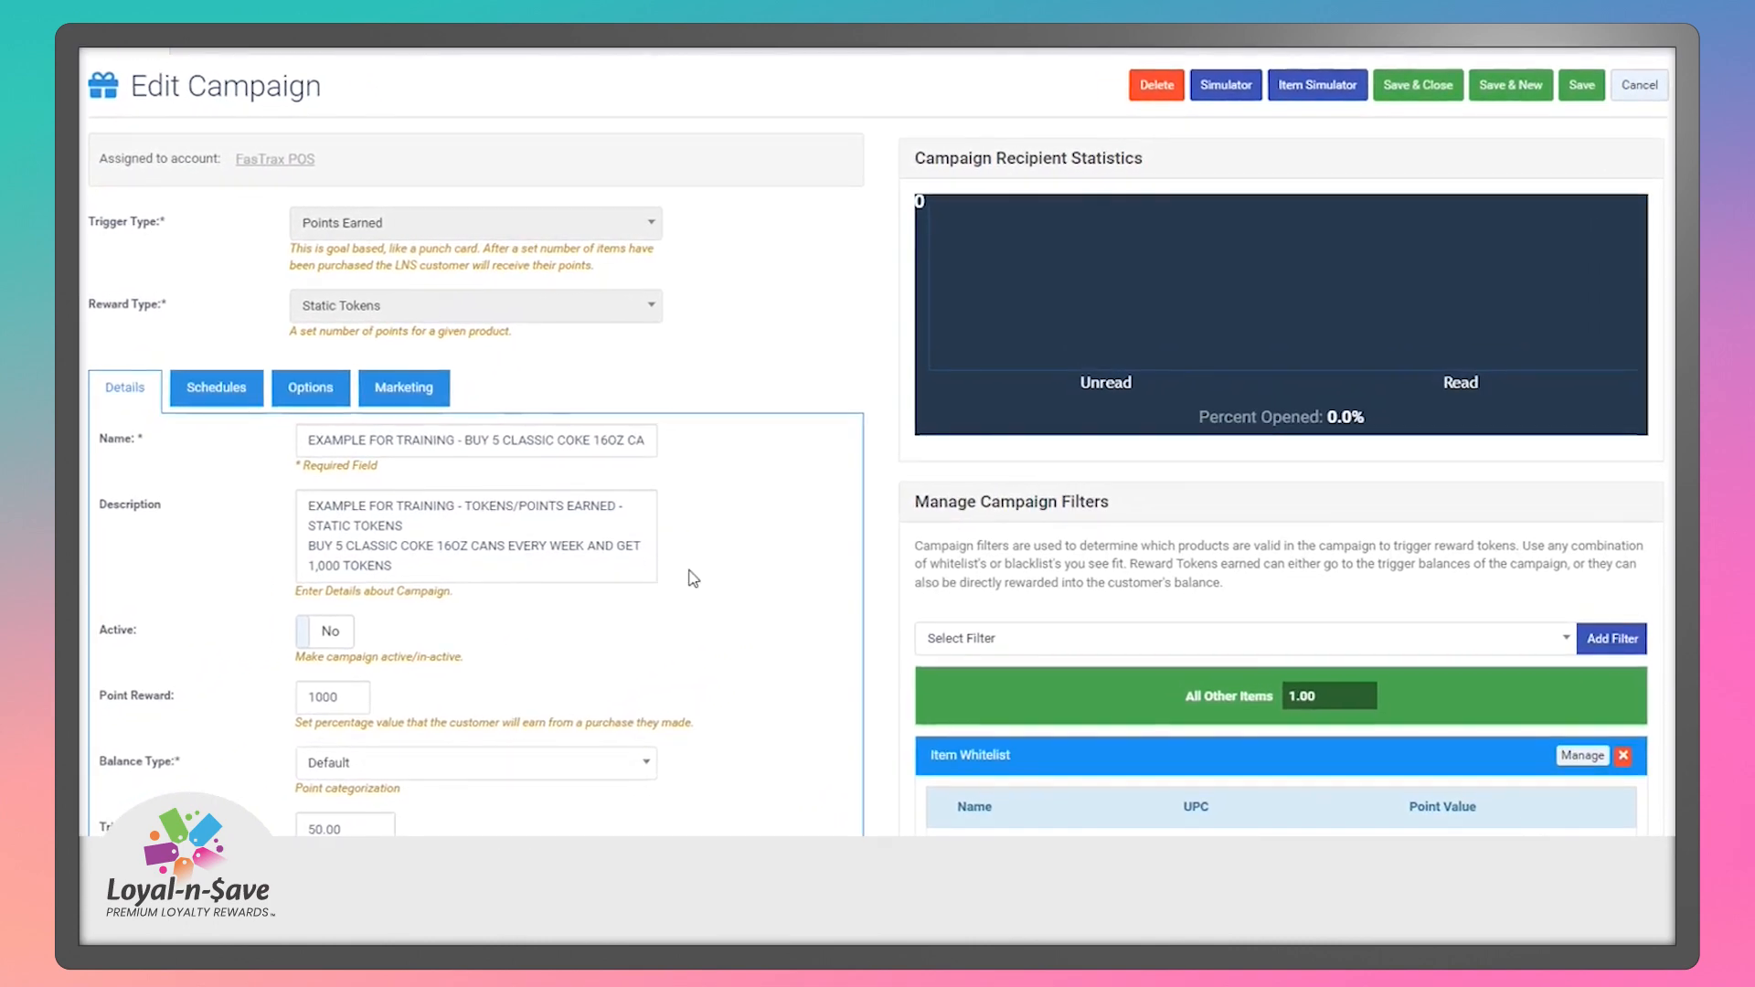
pyautogui.scroll(-1, 715, 519)
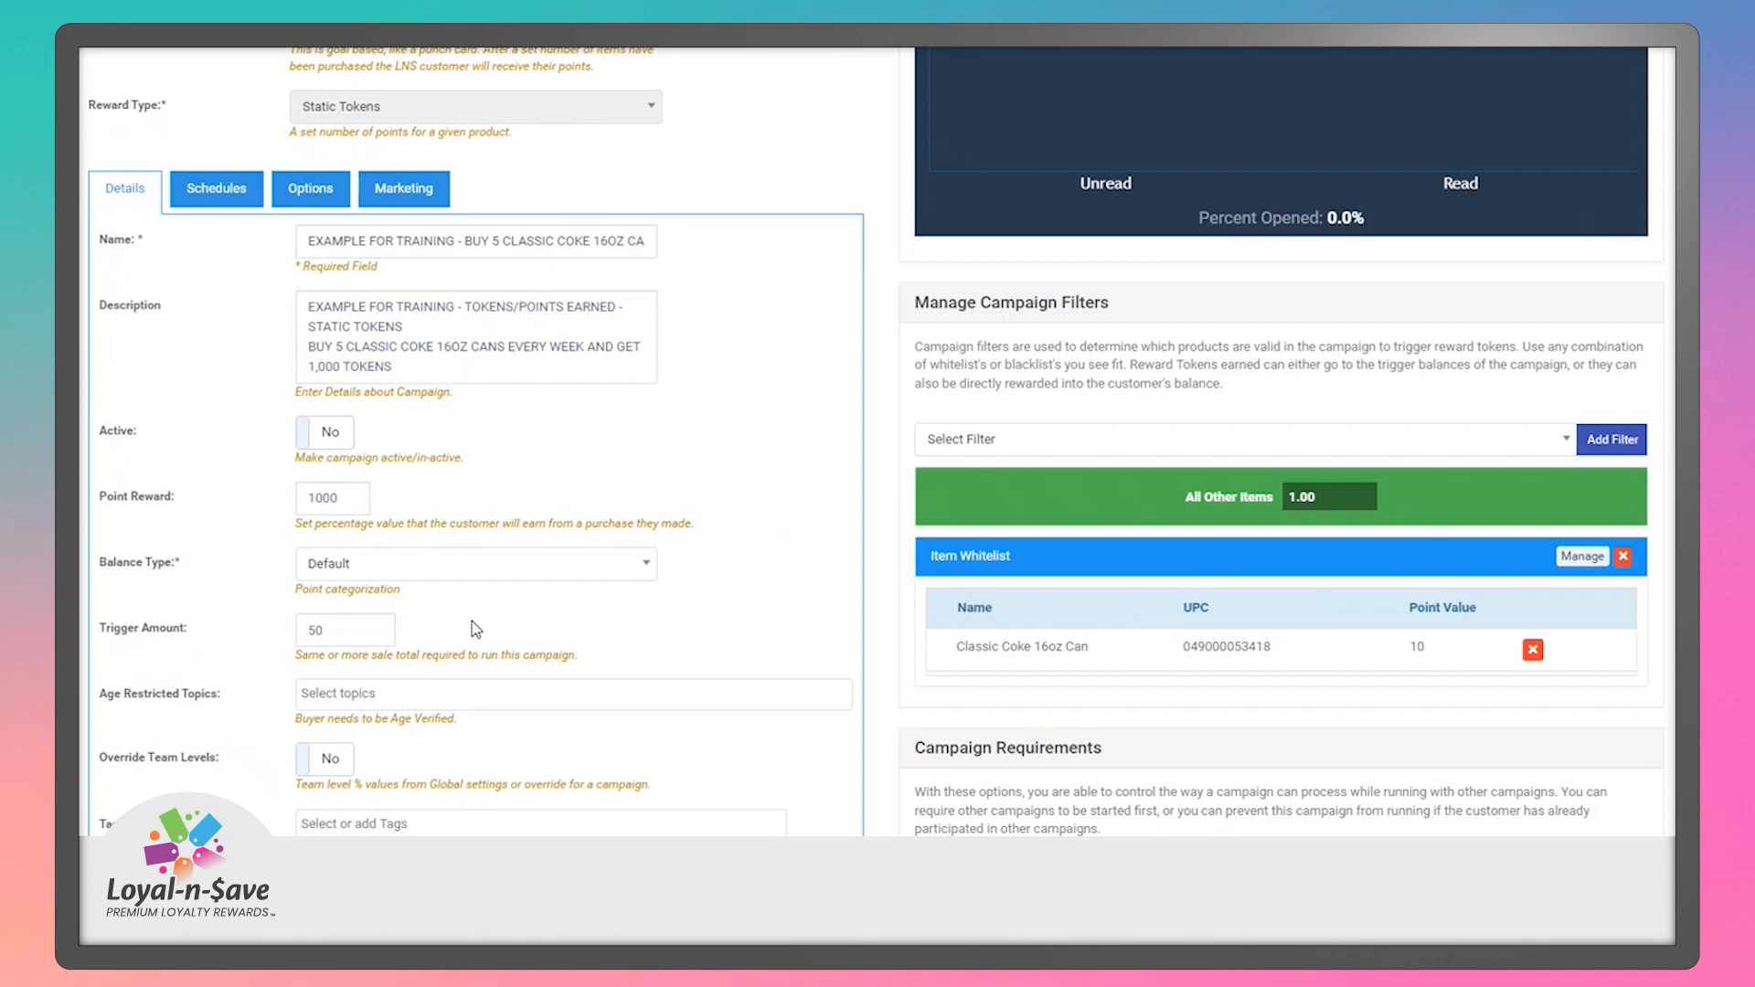
pyautogui.click(309, 199)
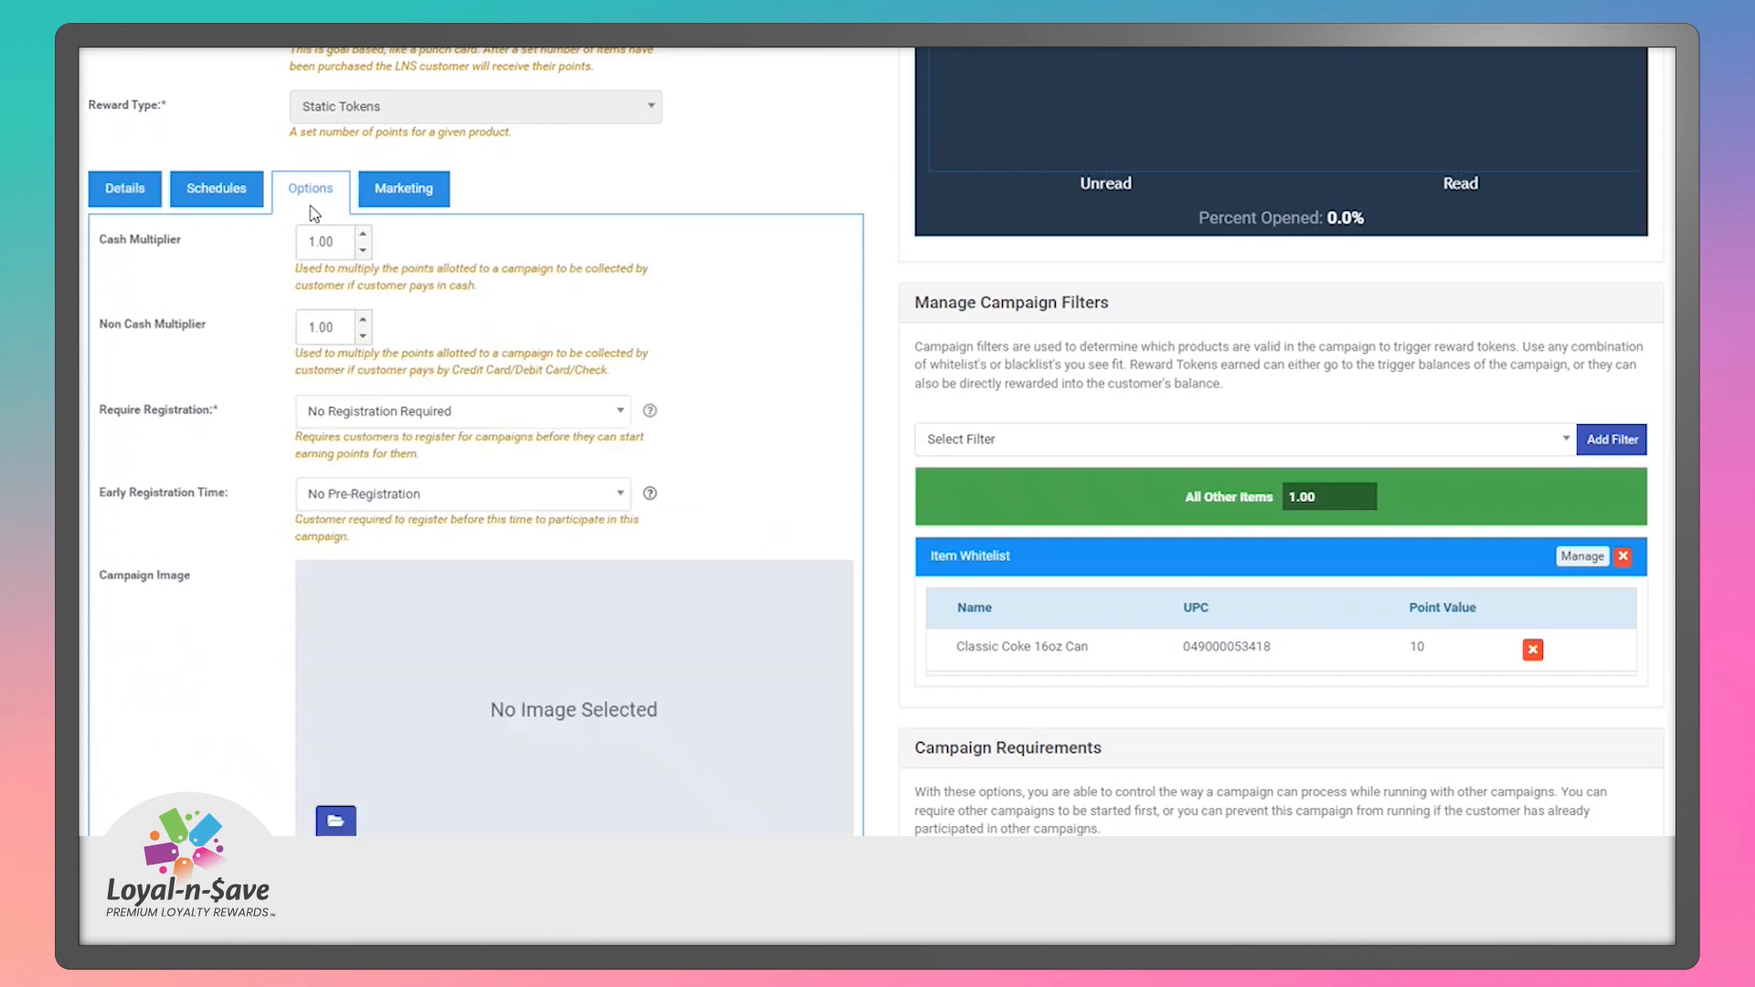
pyautogui.scroll(-3, 266, 457)
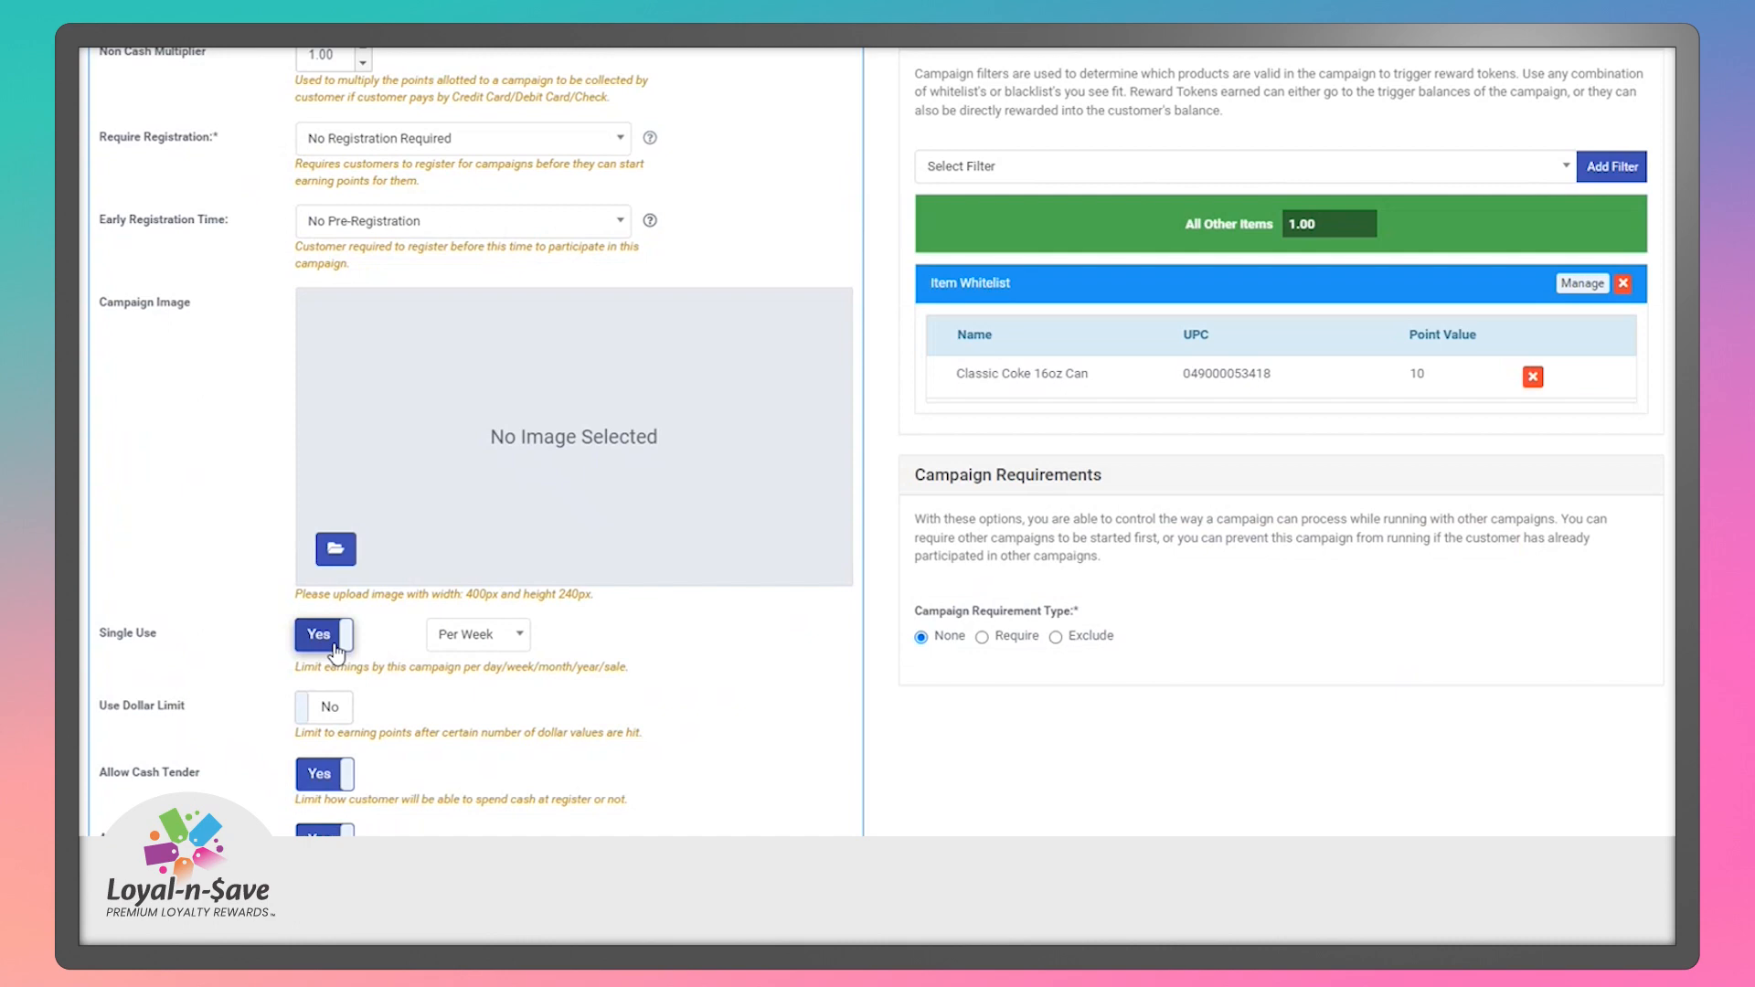
pyautogui.click(519, 645)
pyautogui.click(702, 670)
pyautogui.scroll(5, 734, 718)
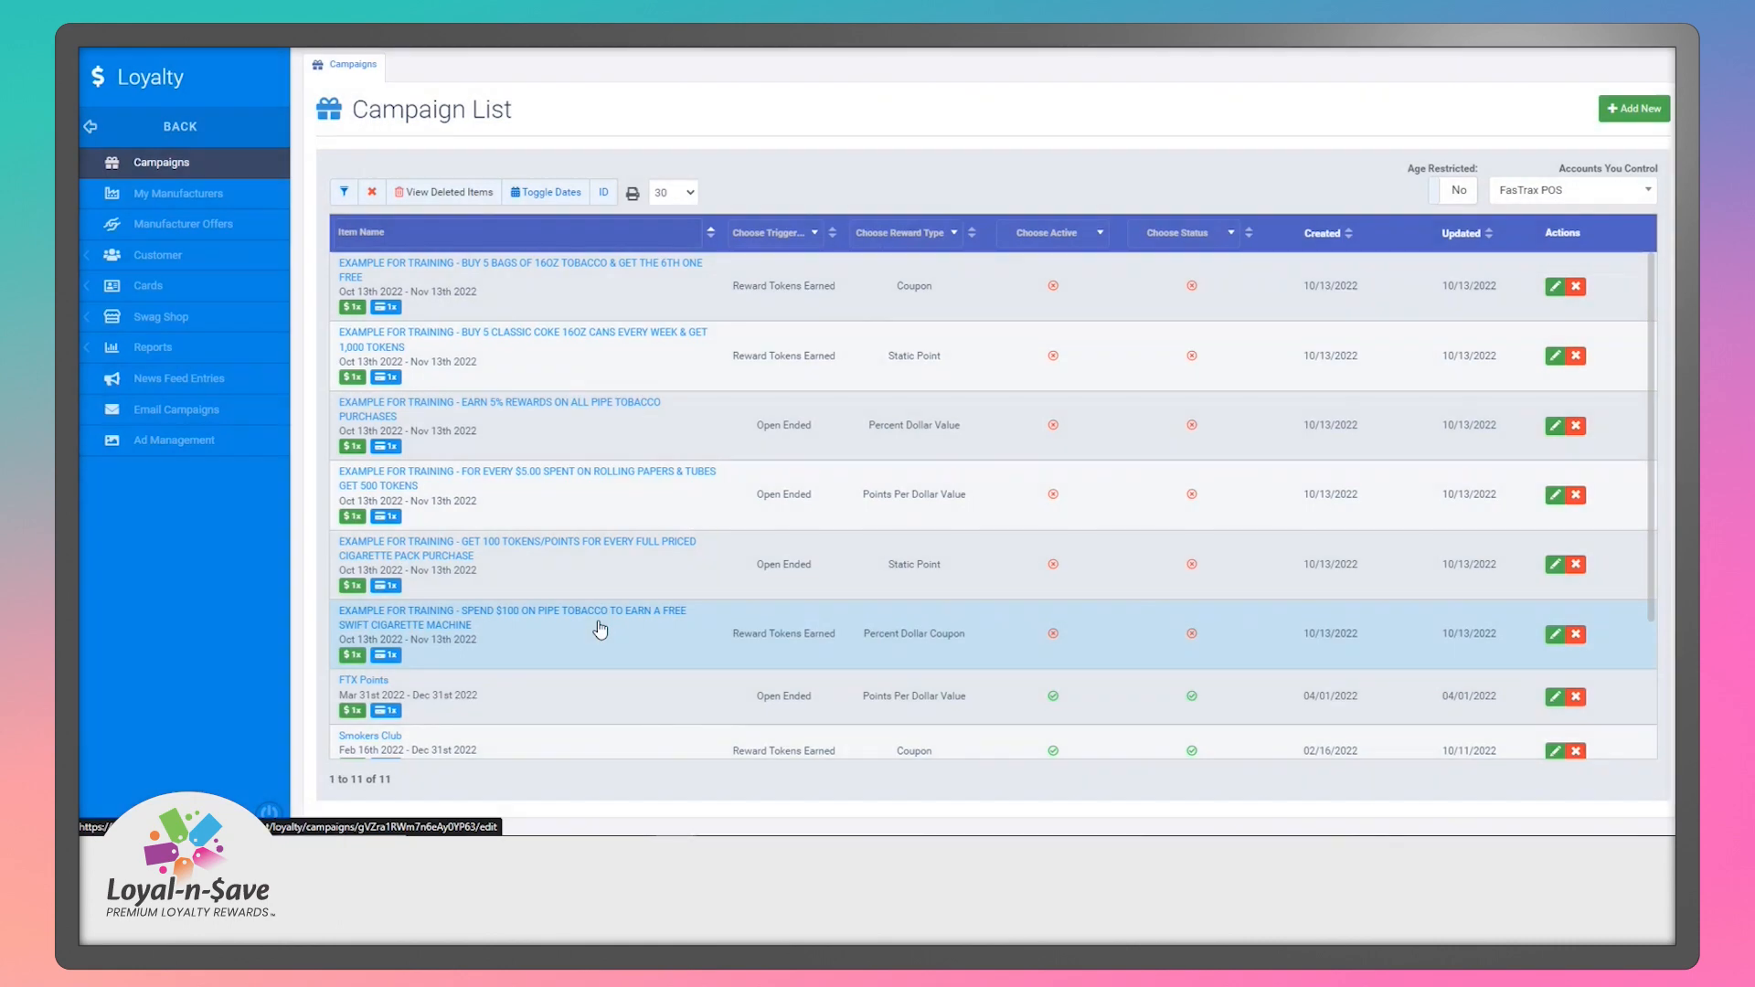
# Open the training campaign for spending $100 on pipe tobacco and review its details, campaign filters and coupon filters.
pyautogui.click(600, 627)
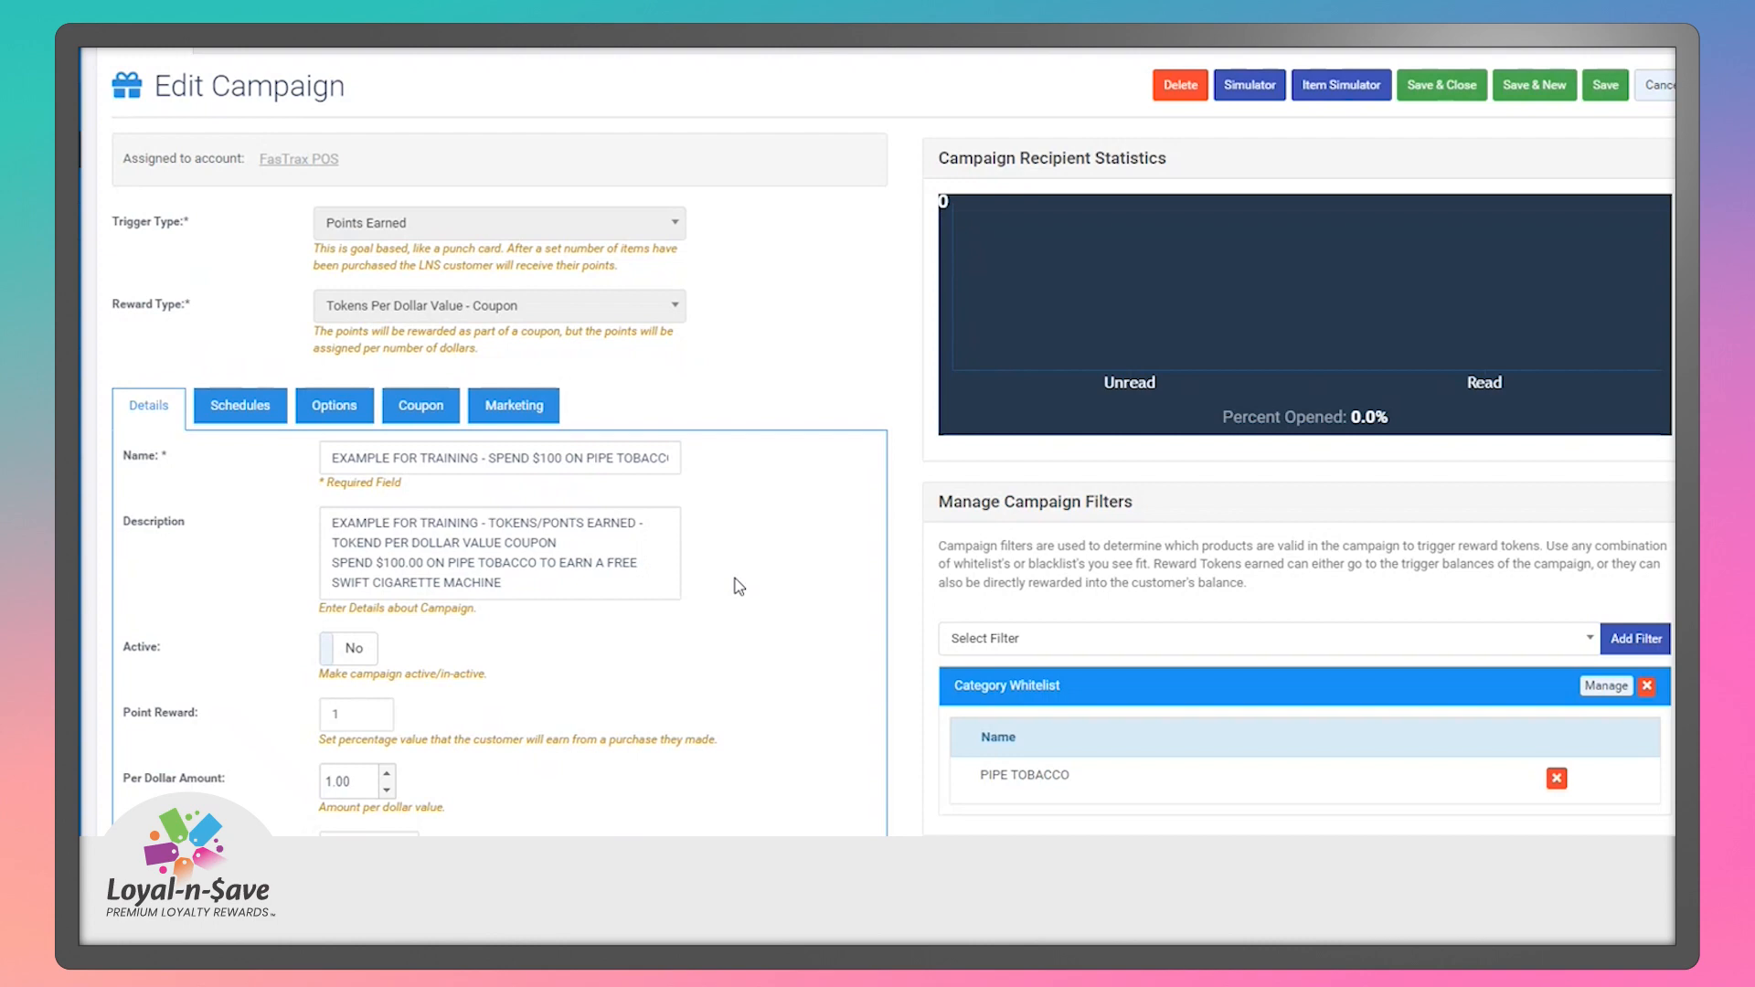
pyautogui.scroll(-3, 738, 586)
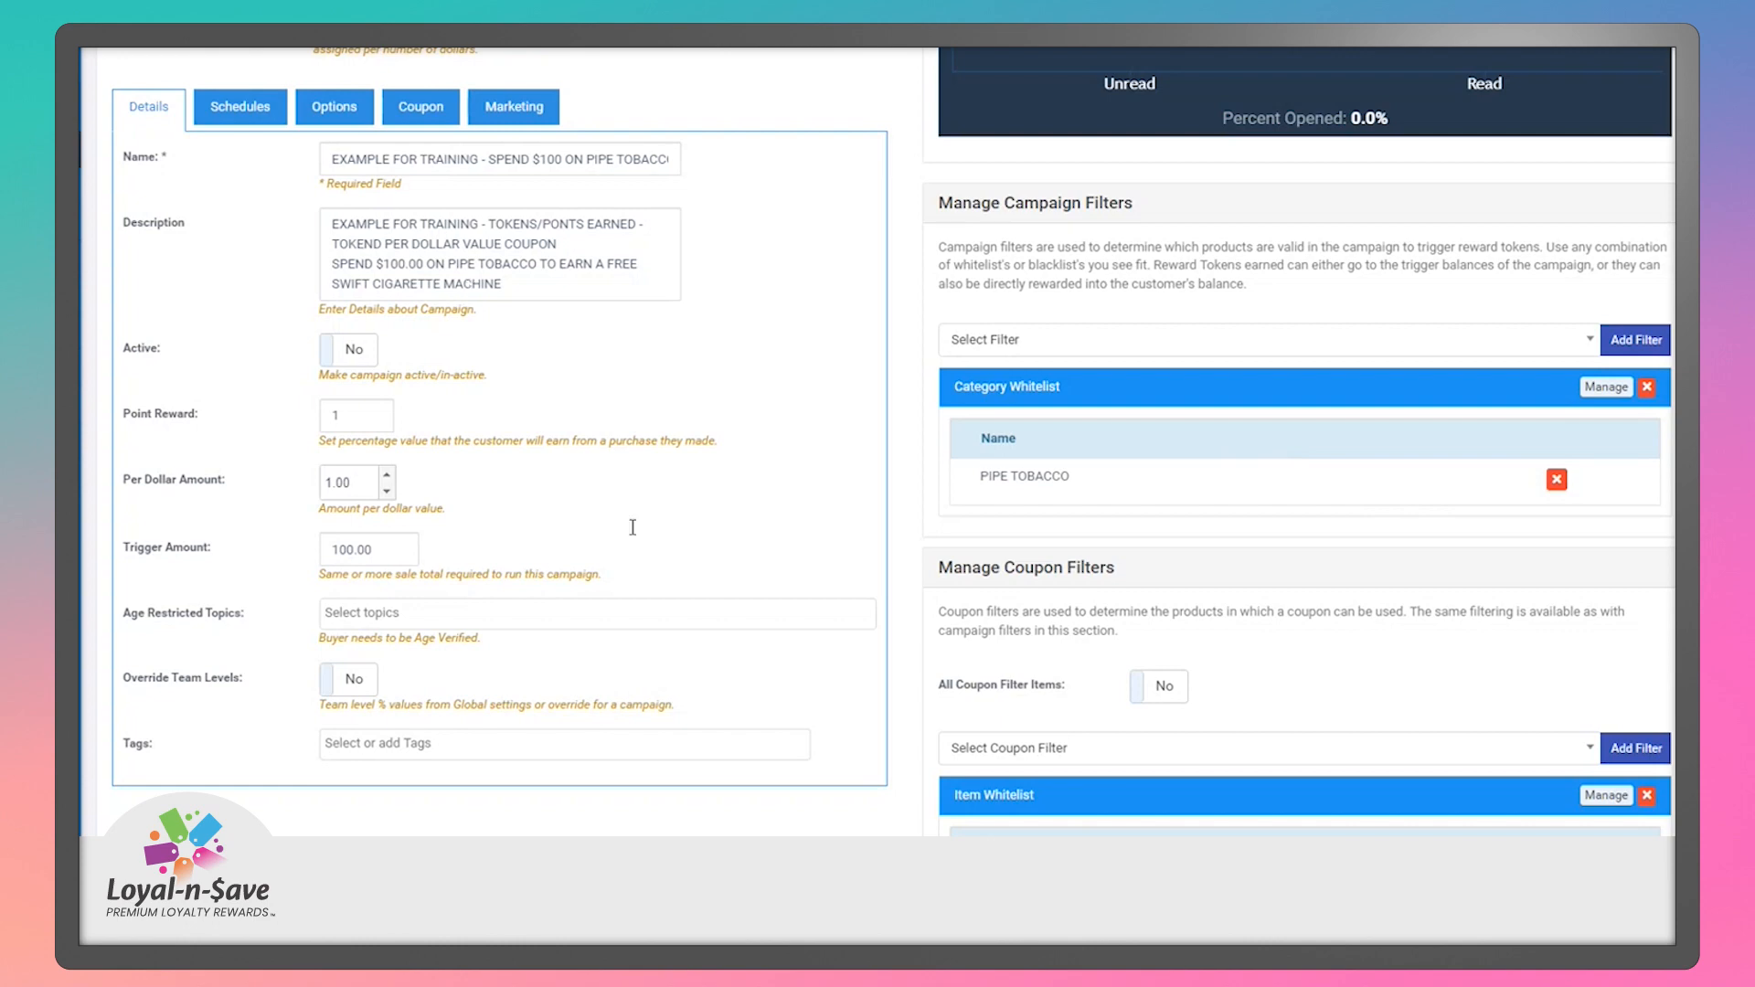
pyautogui.scroll(-2, 1279, 585)
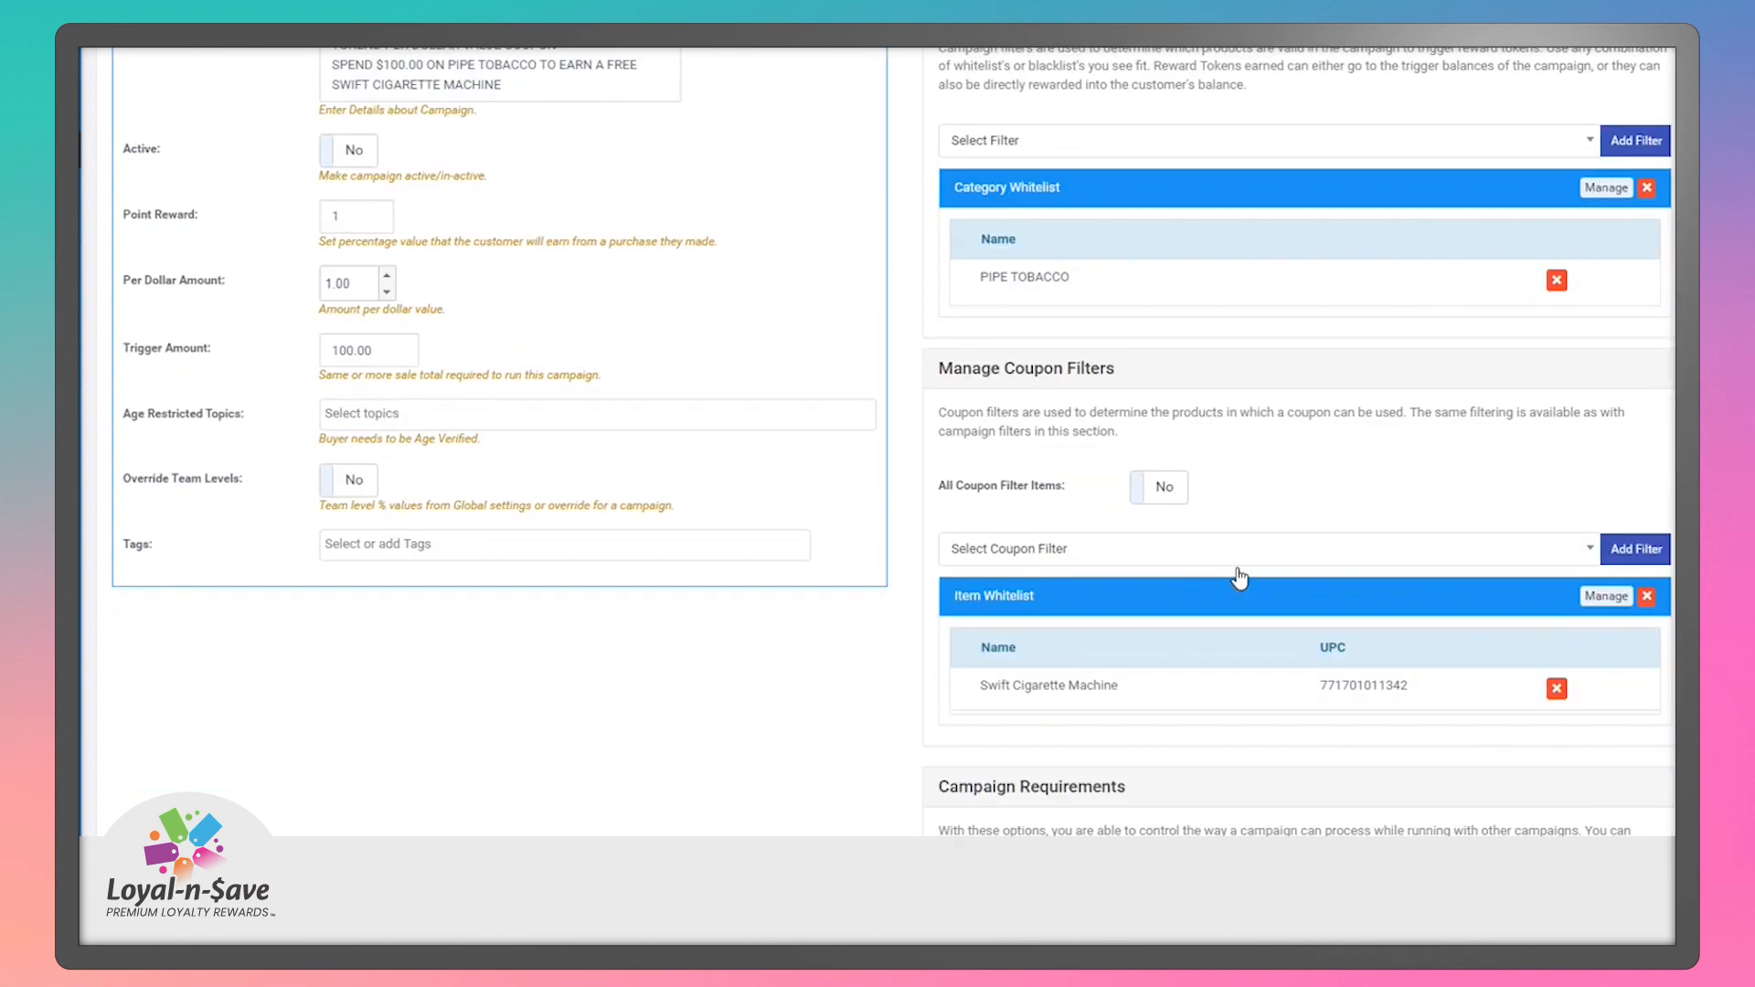
pyautogui.scroll(-1, 1096, 355)
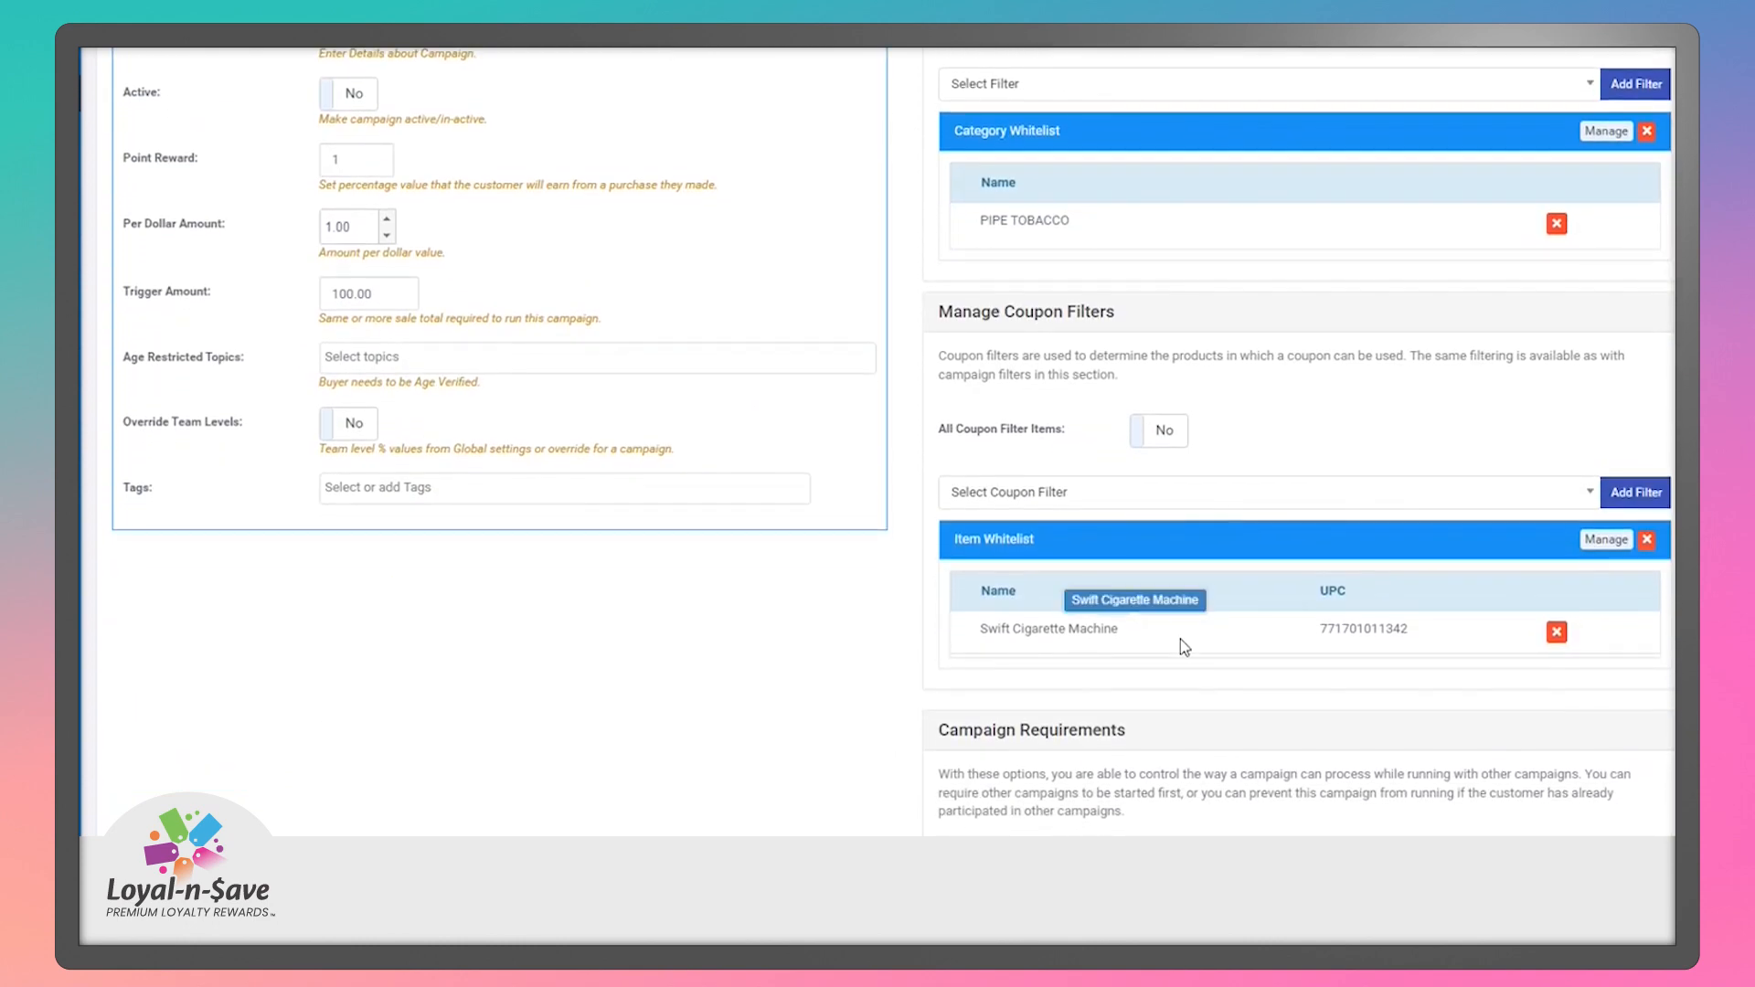
# Check the available coupon filter types and inspect the products selected in the coupon's item whitelist, leaving them as they are.
pyautogui.click(1577, 498)
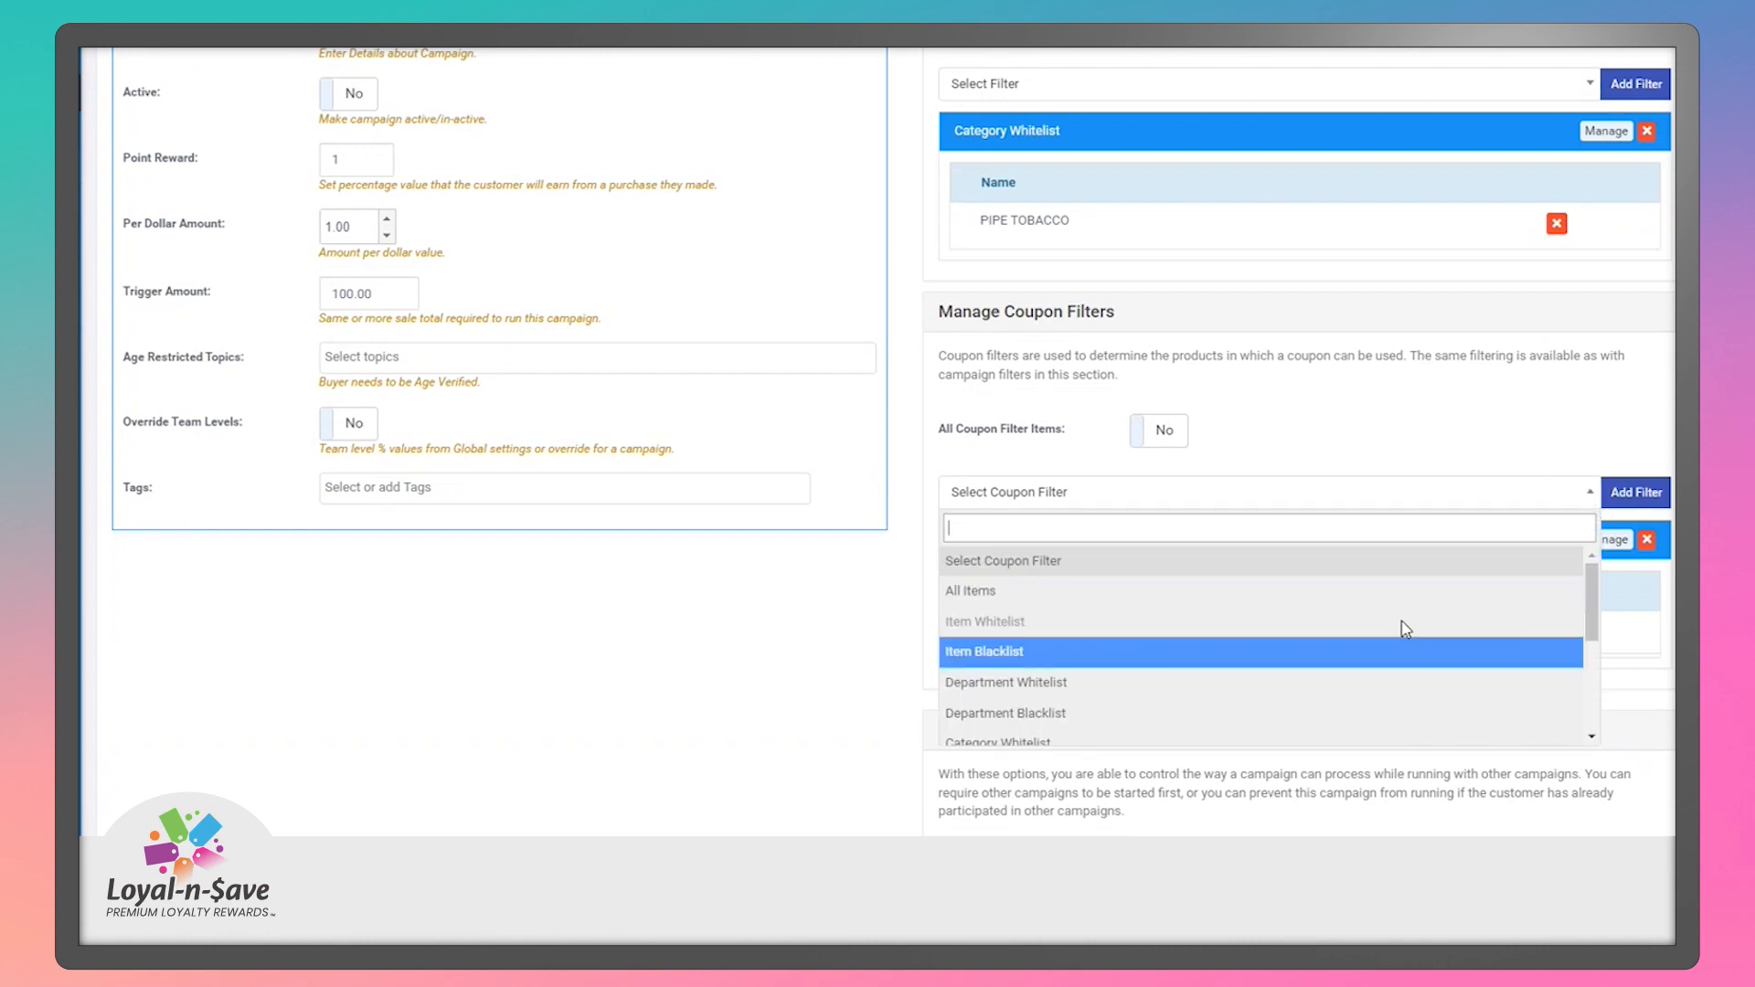
pyautogui.click(1616, 490)
pyautogui.click(1584, 543)
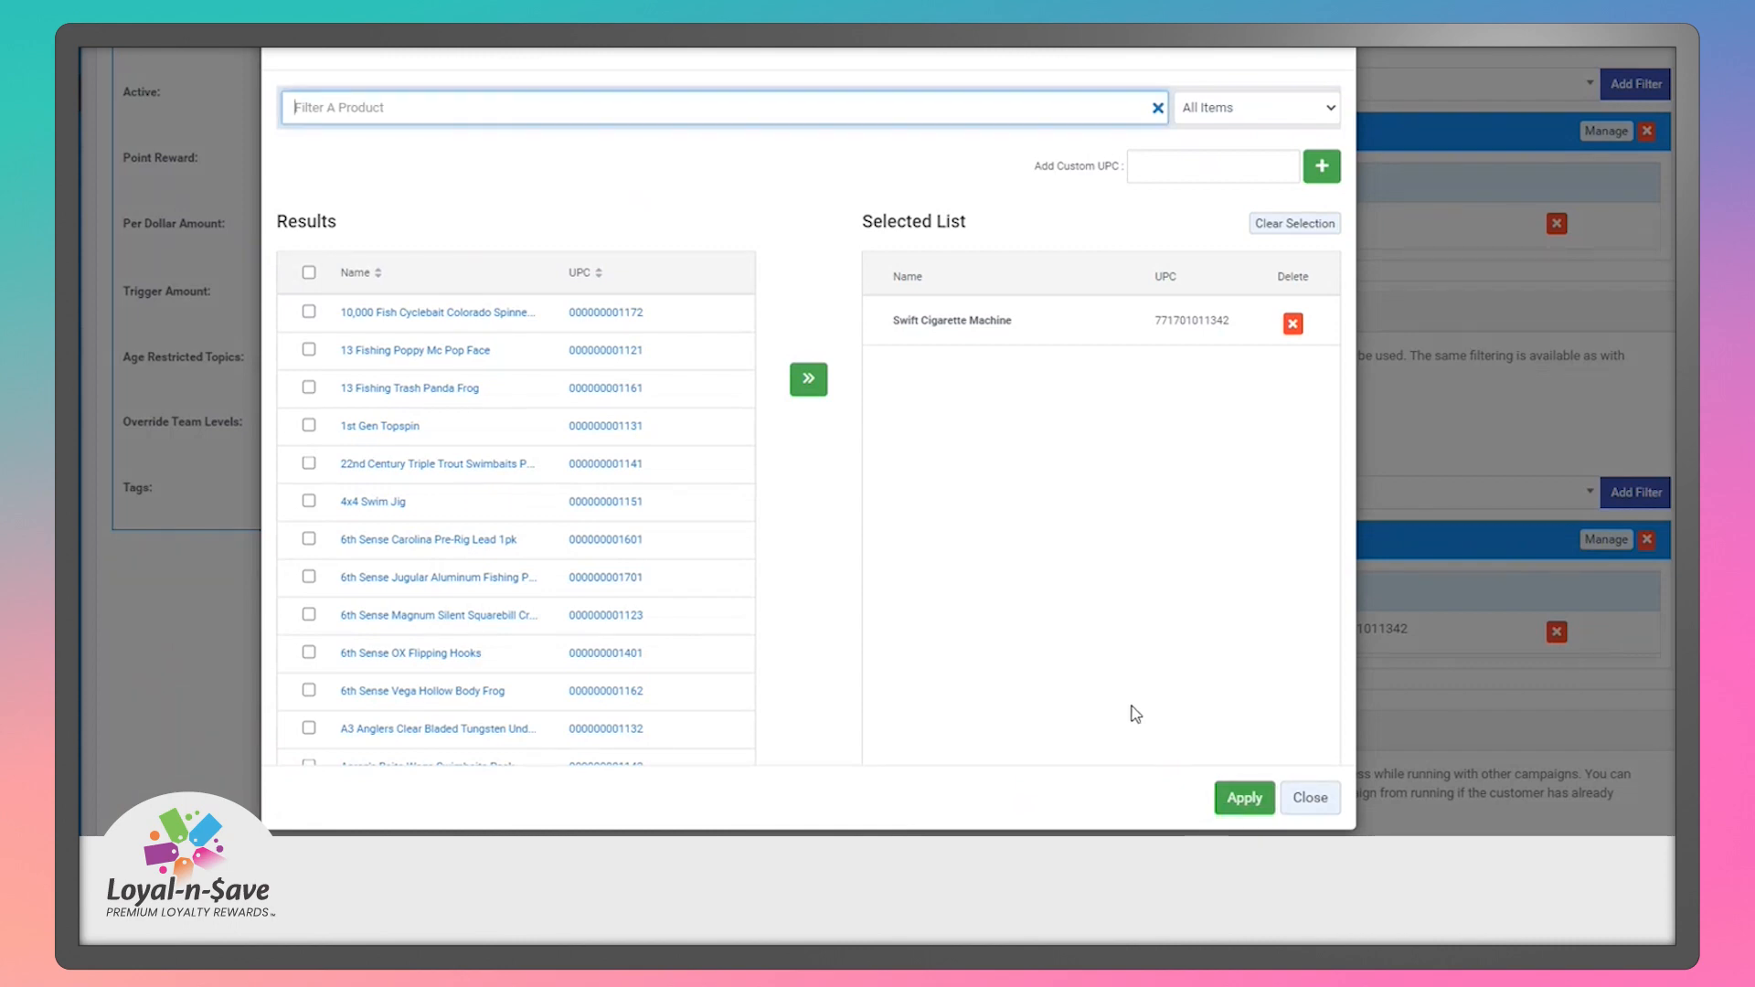
pyautogui.click(1307, 799)
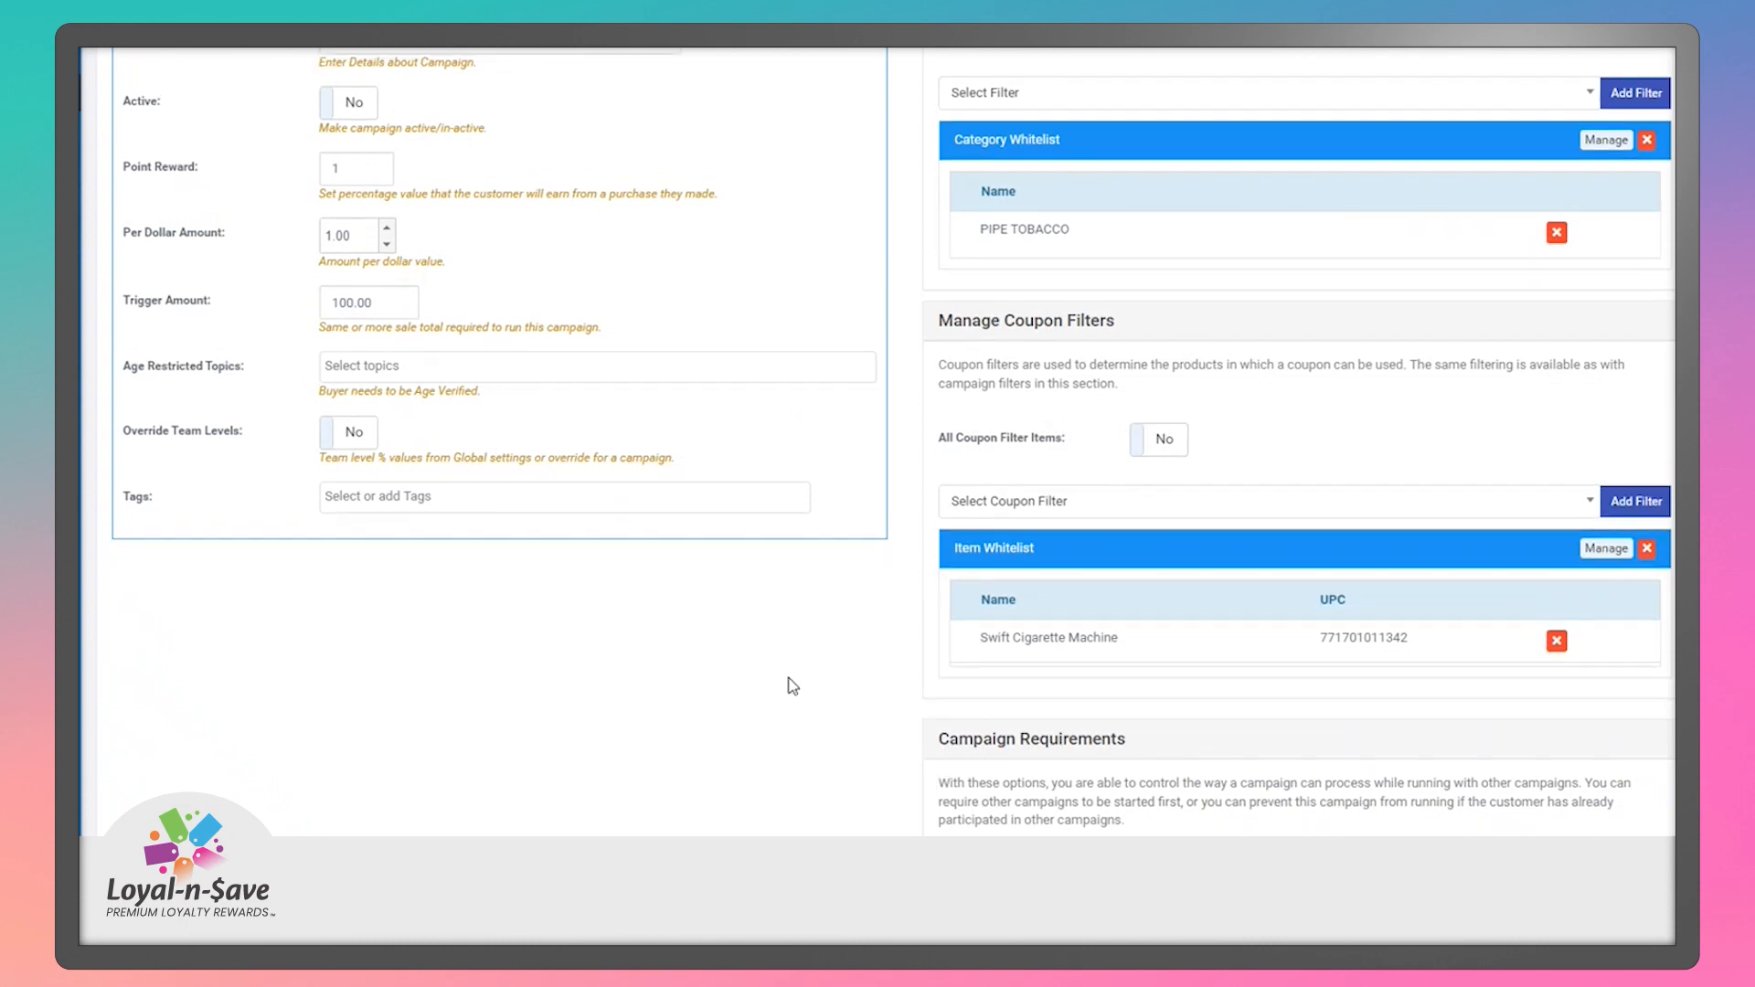
pyautogui.scroll(2, 793, 685)
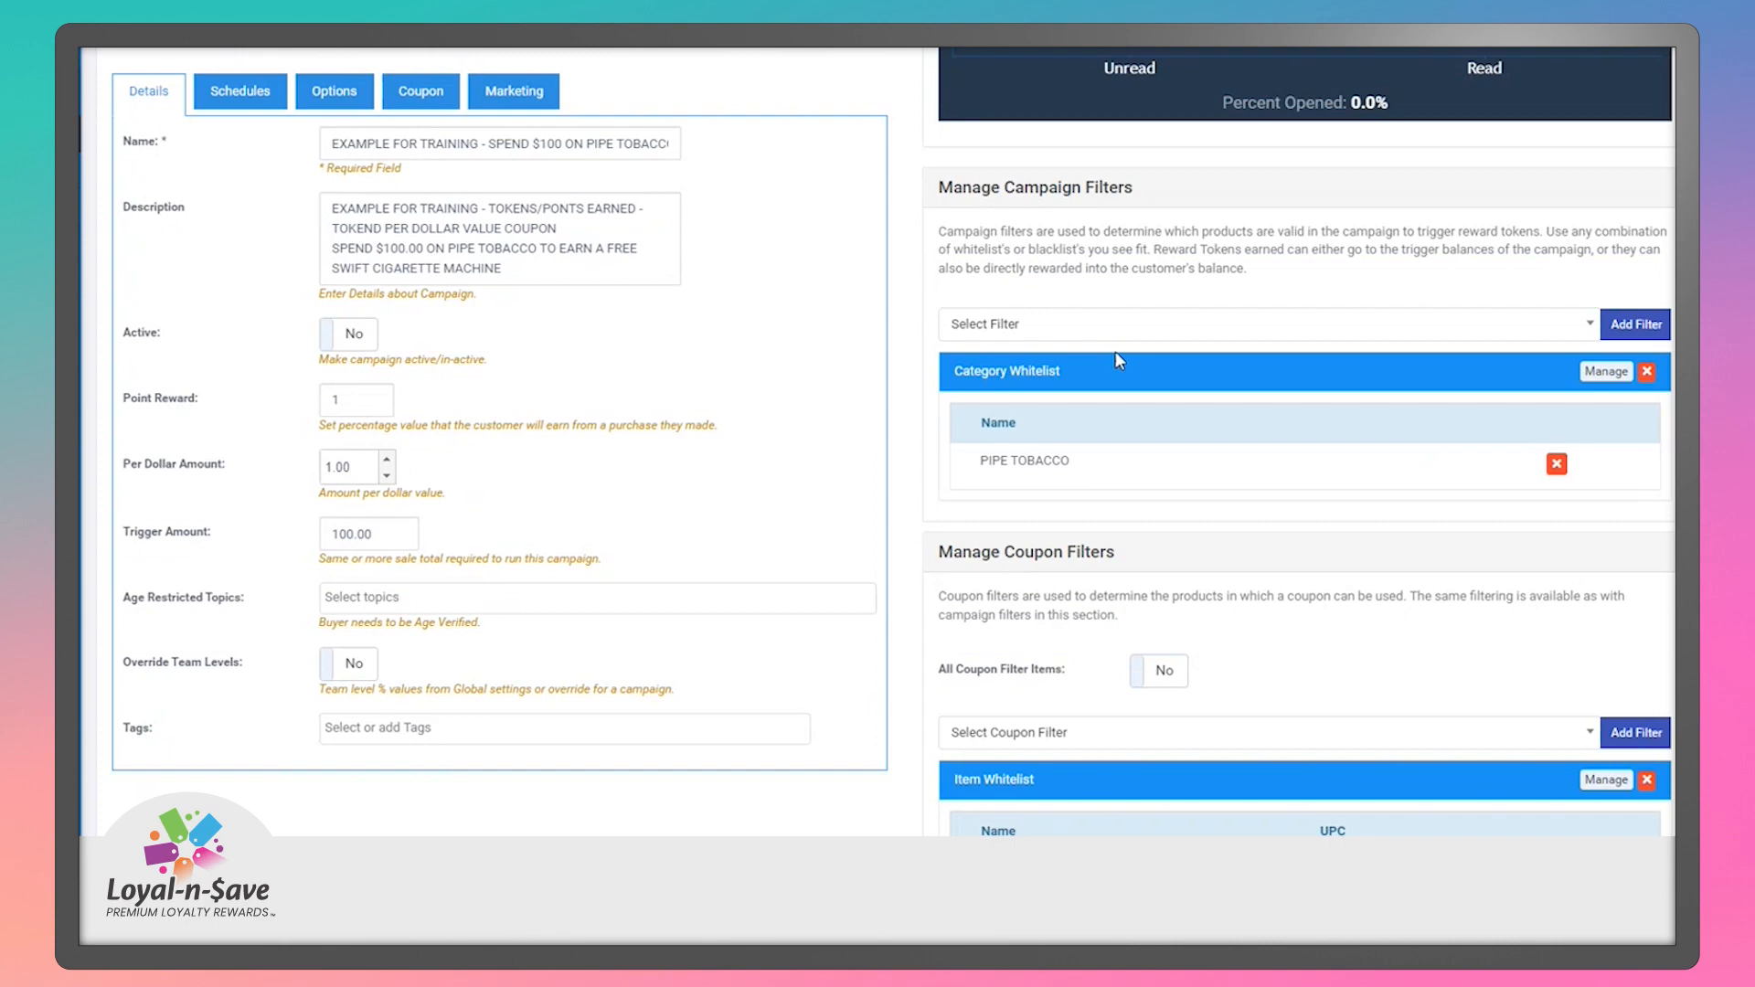
# Review the pipe tobacco campaign's coupon settings, then return to the campaign list without saving.
pyautogui.click(430, 102)
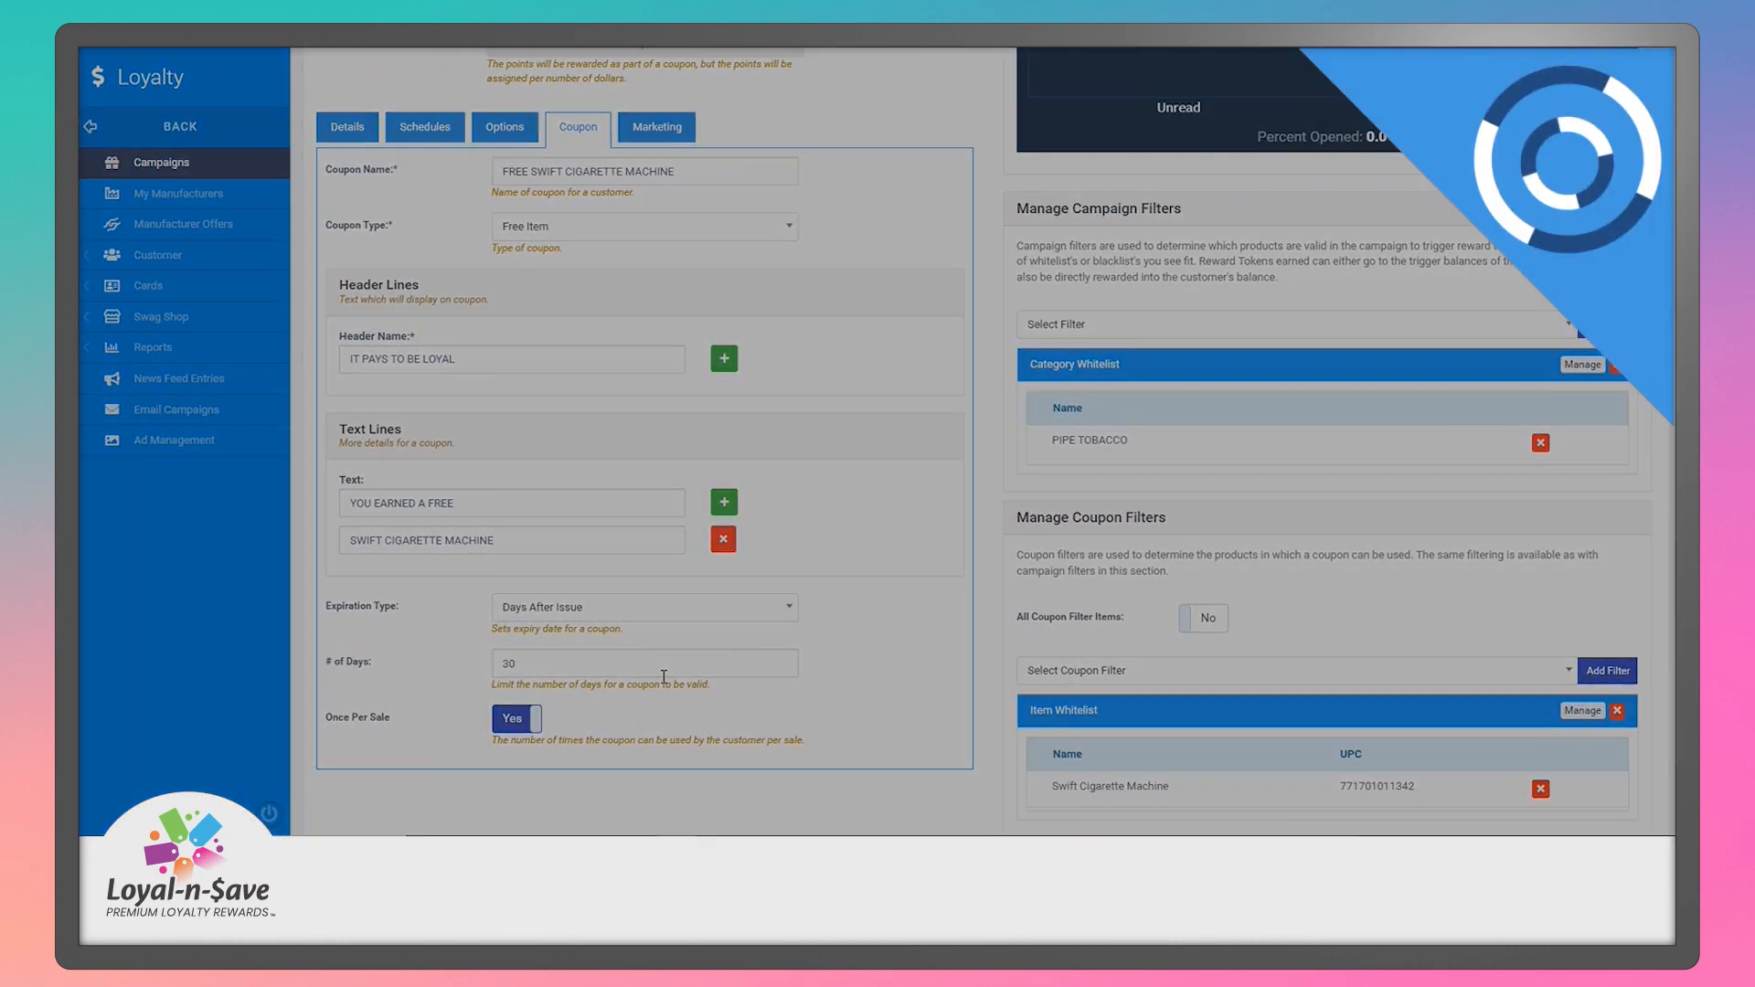
pyautogui.scroll(3, 850, 679)
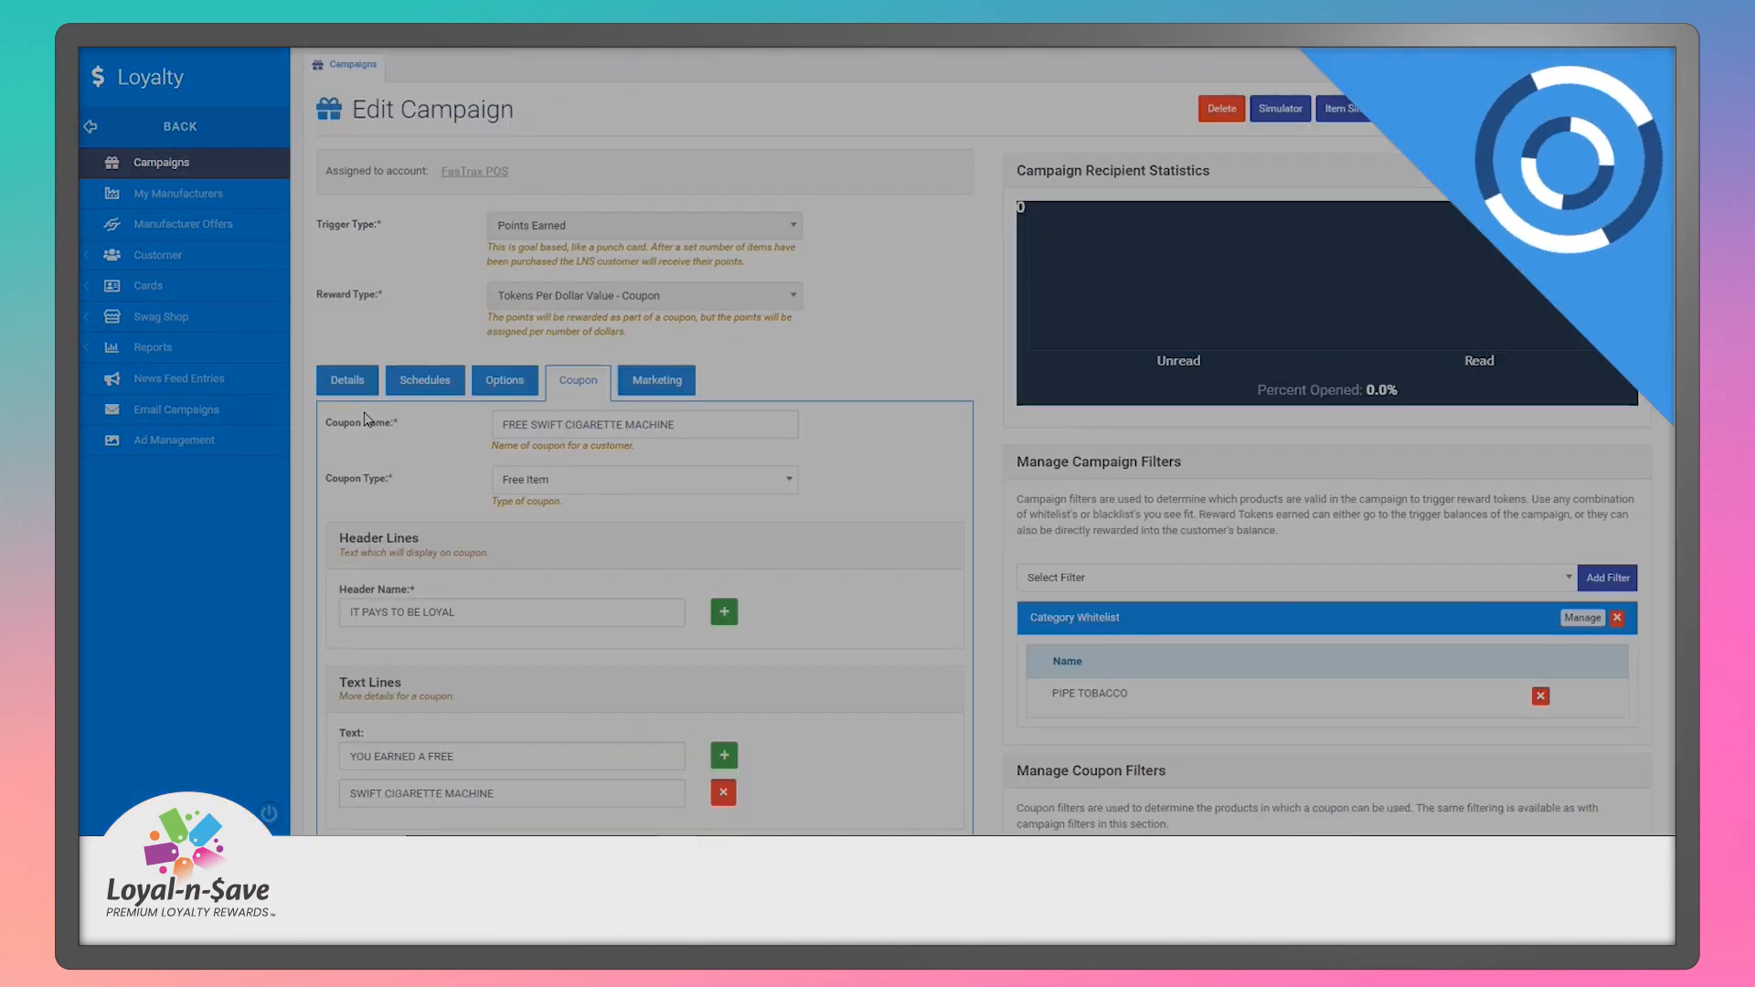
pyautogui.click(355, 382)
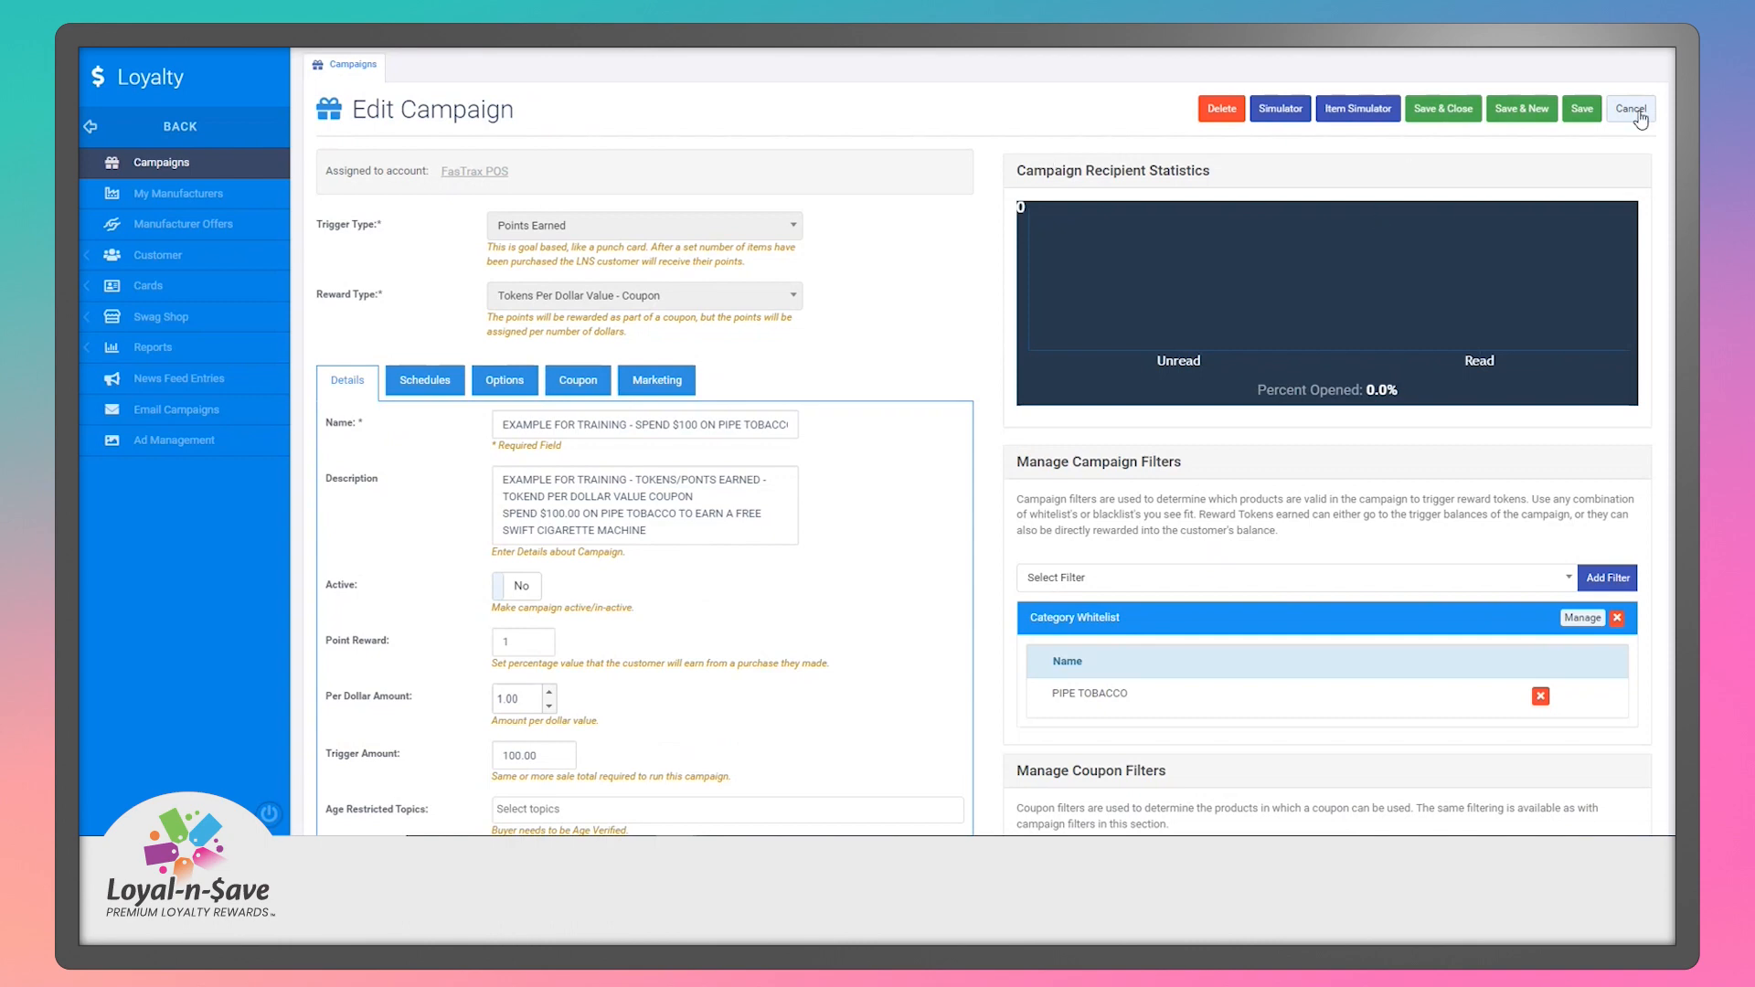
pyautogui.click(1630, 109)
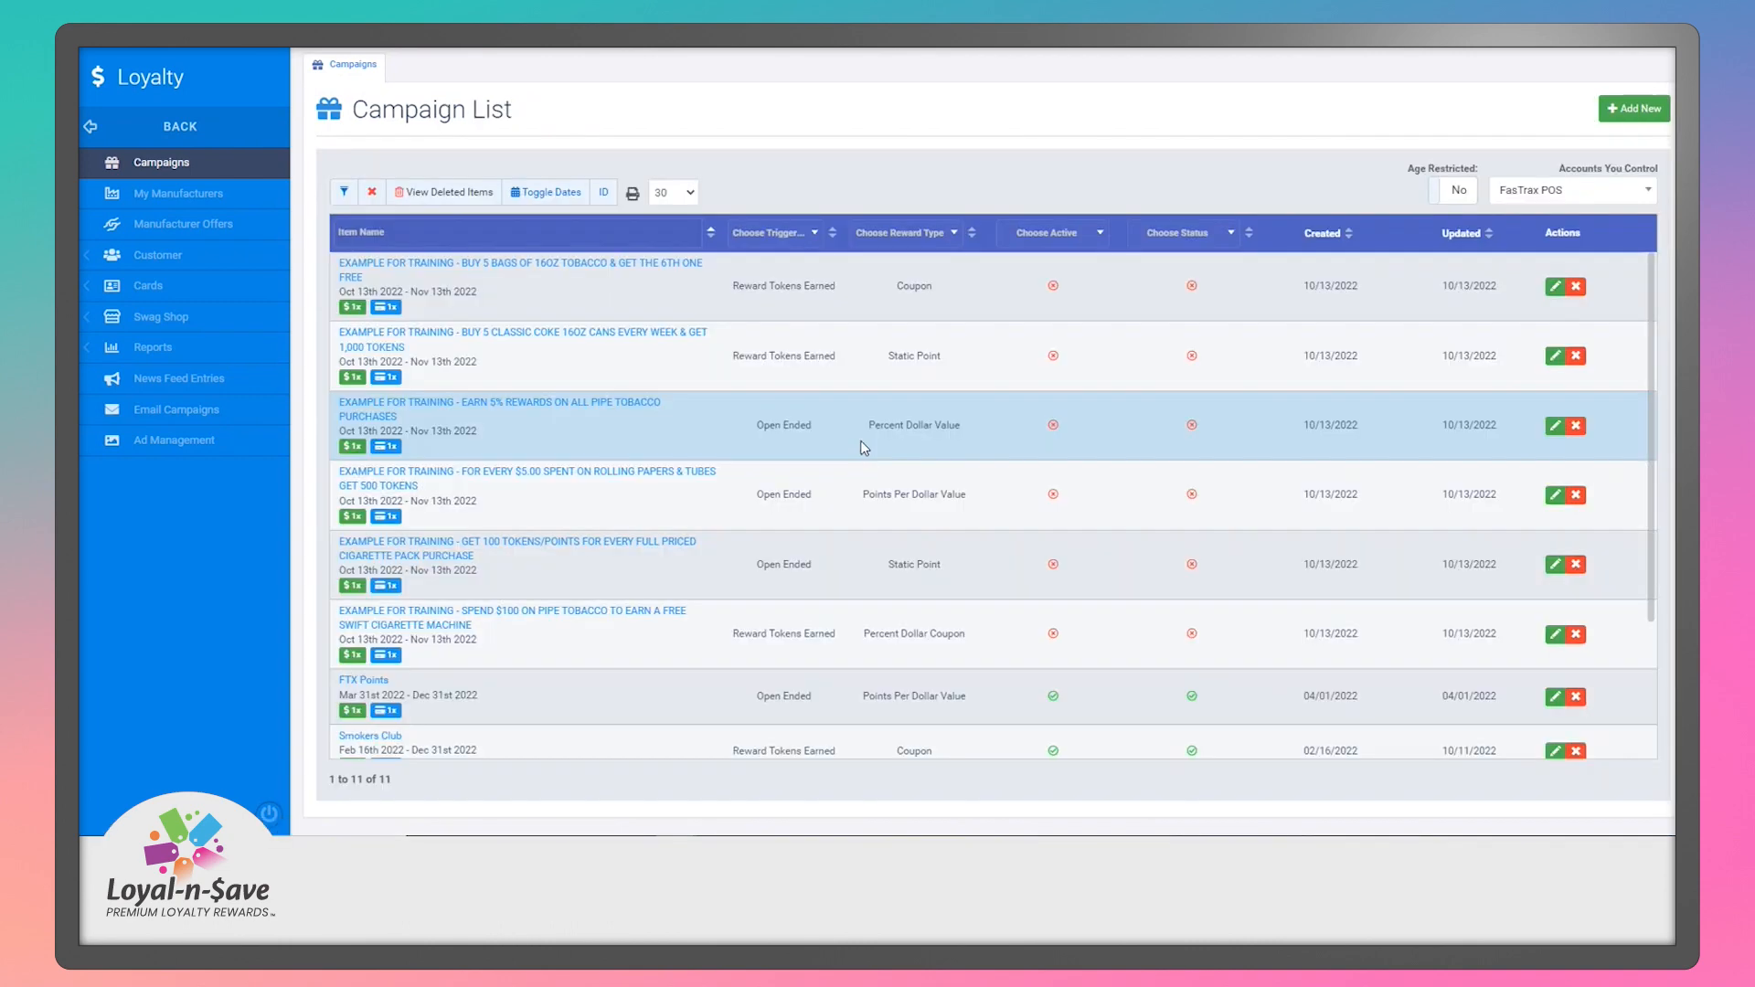